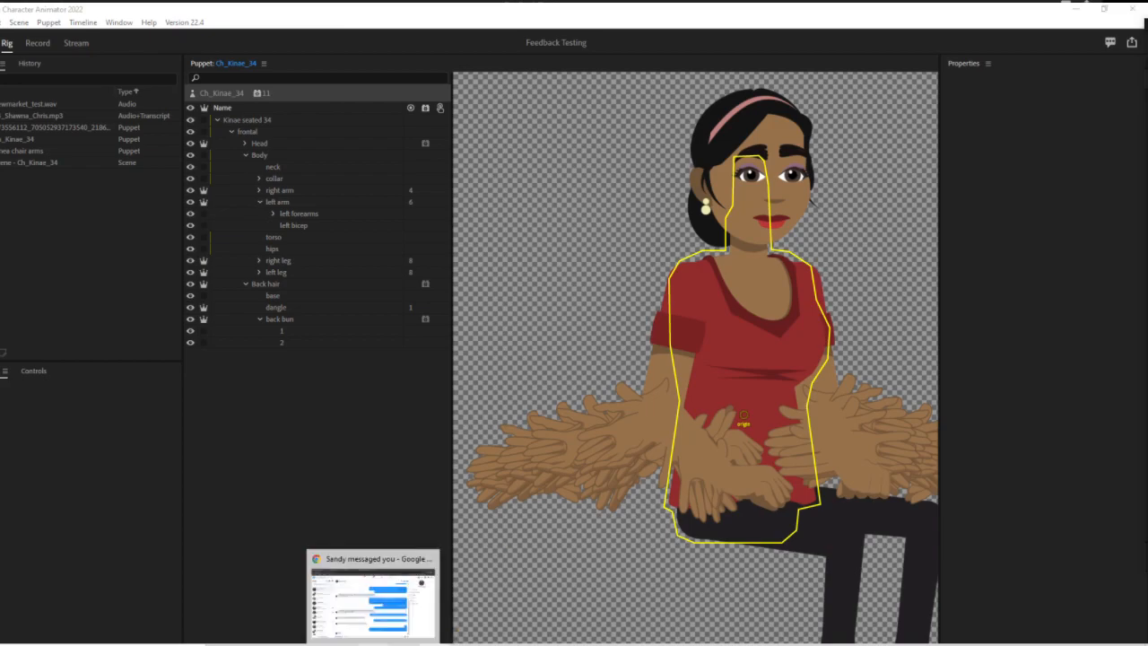
Step: Switch to the Messenger chat in Chrome and reply to the contact's question about what would break the swap sets
click(373, 644)
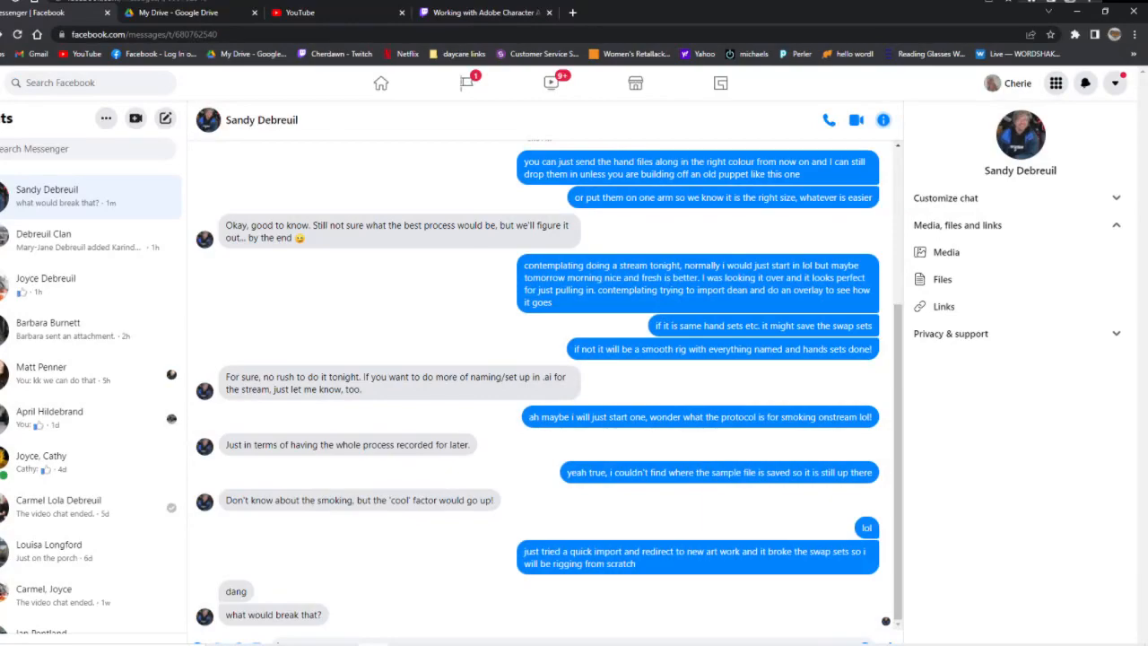
click(373, 644)
click(373, 644)
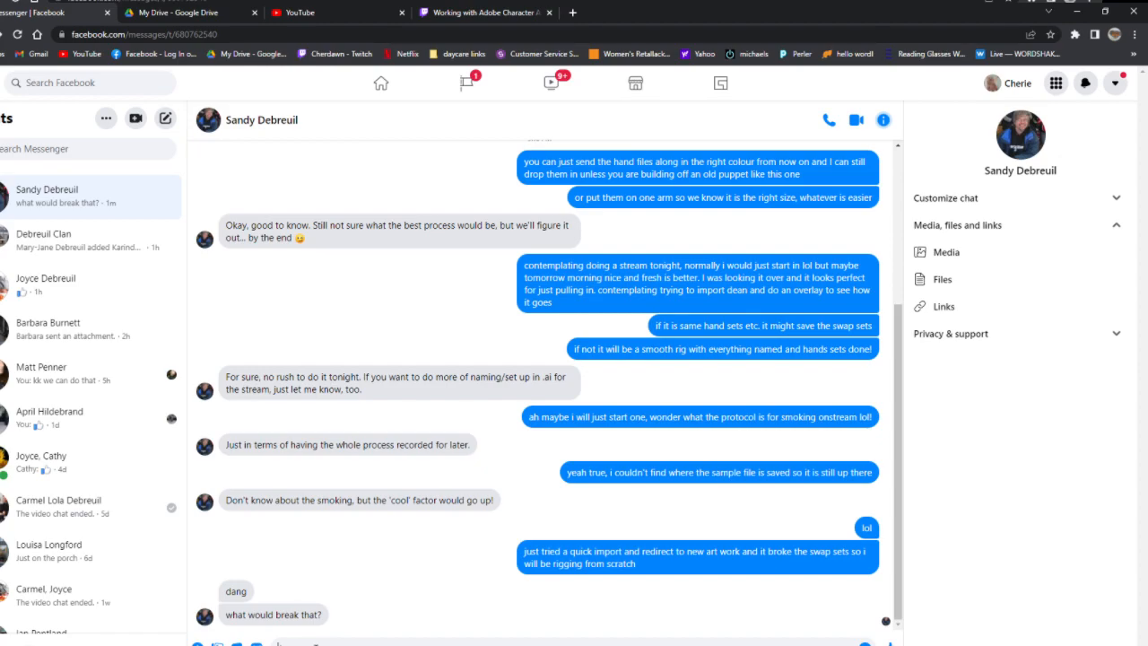
text(m)
key(Return)
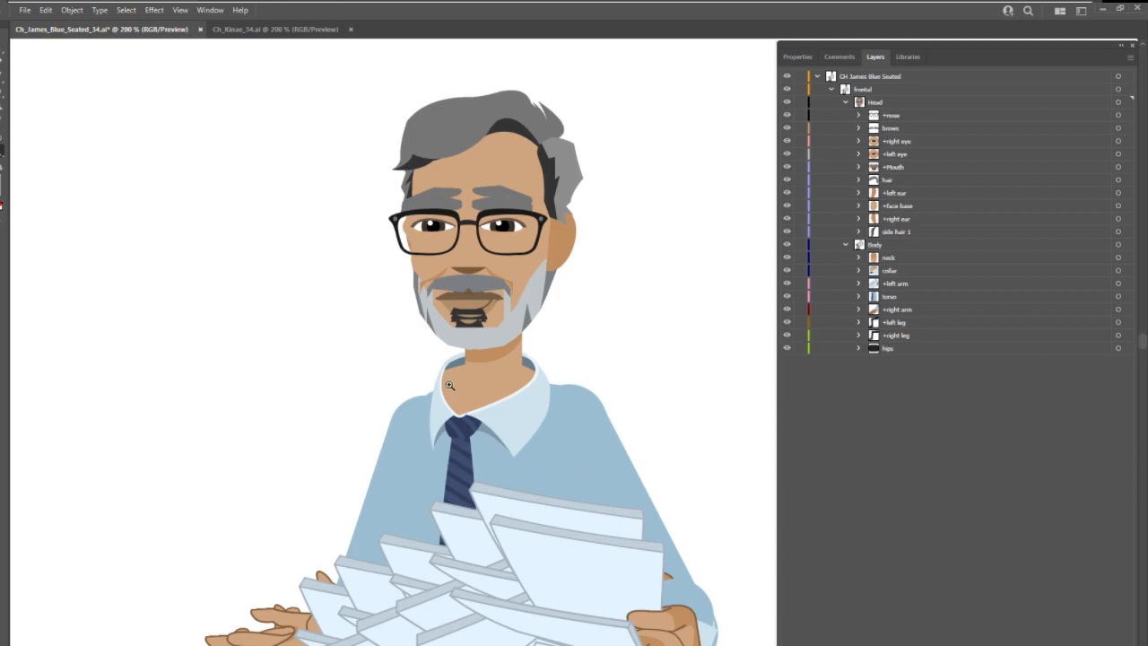
Step: Switch to Illustrator and examine the whole seated figure in Ch_James_Blue_Seated_34.ai, including the hand sets and papers
alt+click(463, 422)
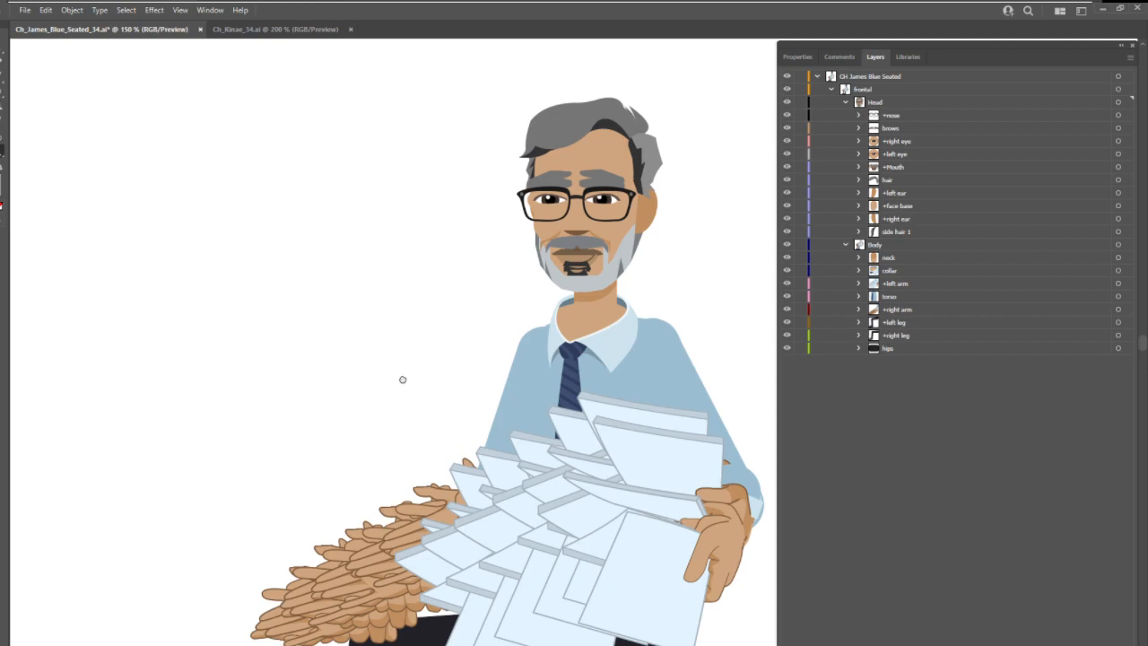
click(236, 345)
drag(234, 342, 392, 328)
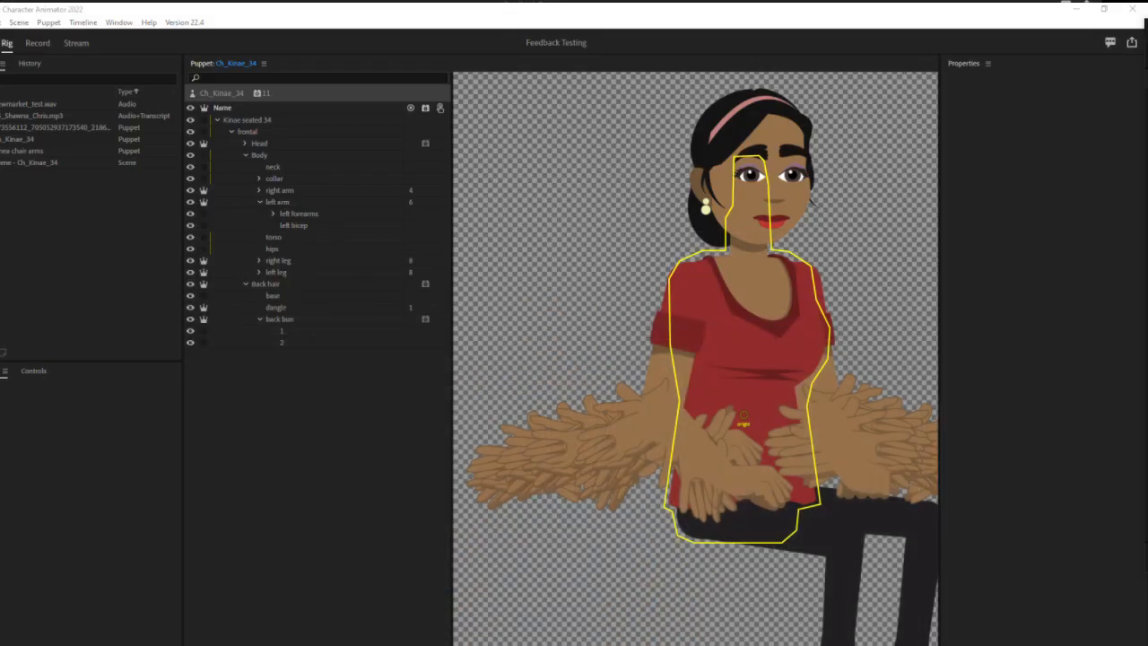
Step: Switch to Character Animator, import Ch_James_Blue_Seated_34 from the DLF Feedback folder and open it for rigging
key(alt+f)
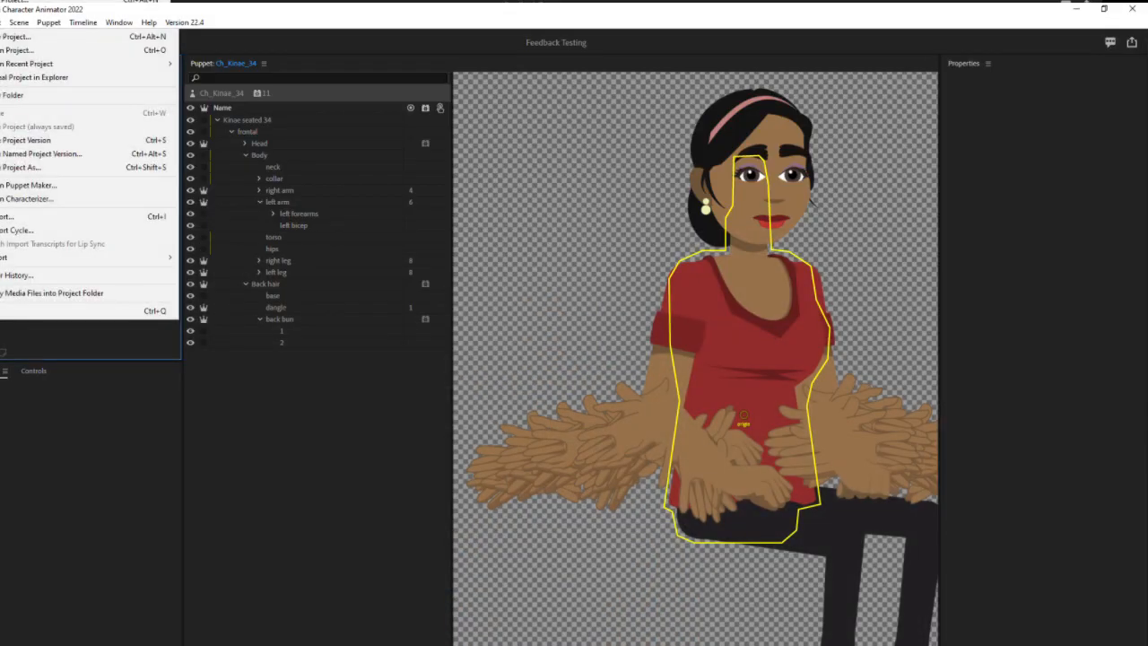
click(7, 219)
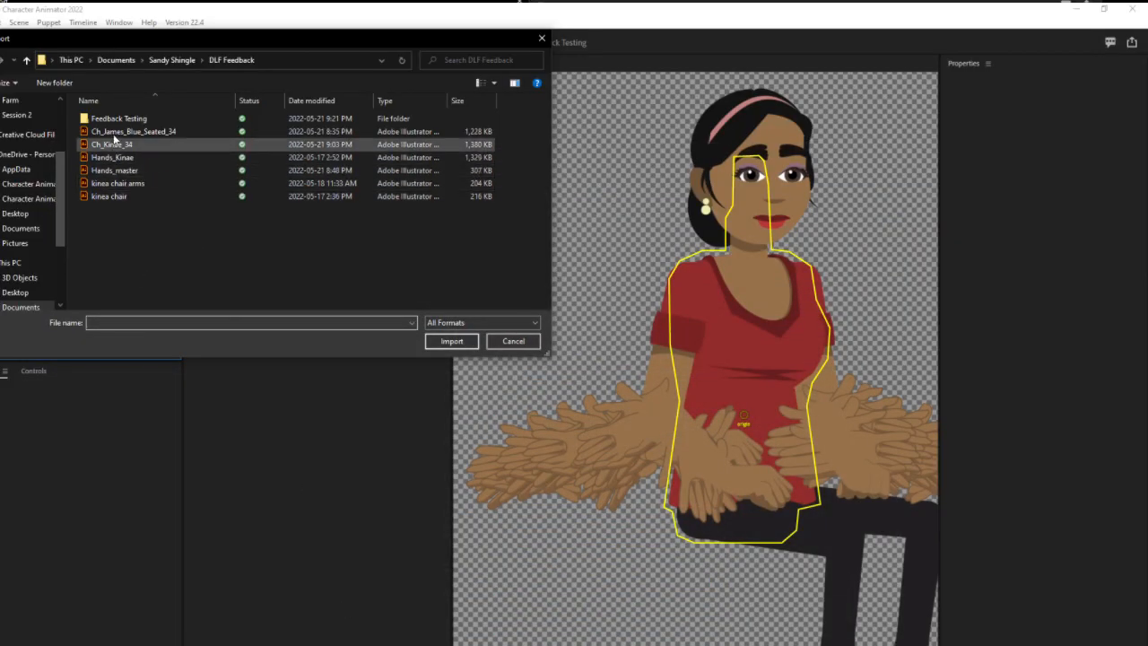
click(116, 131)
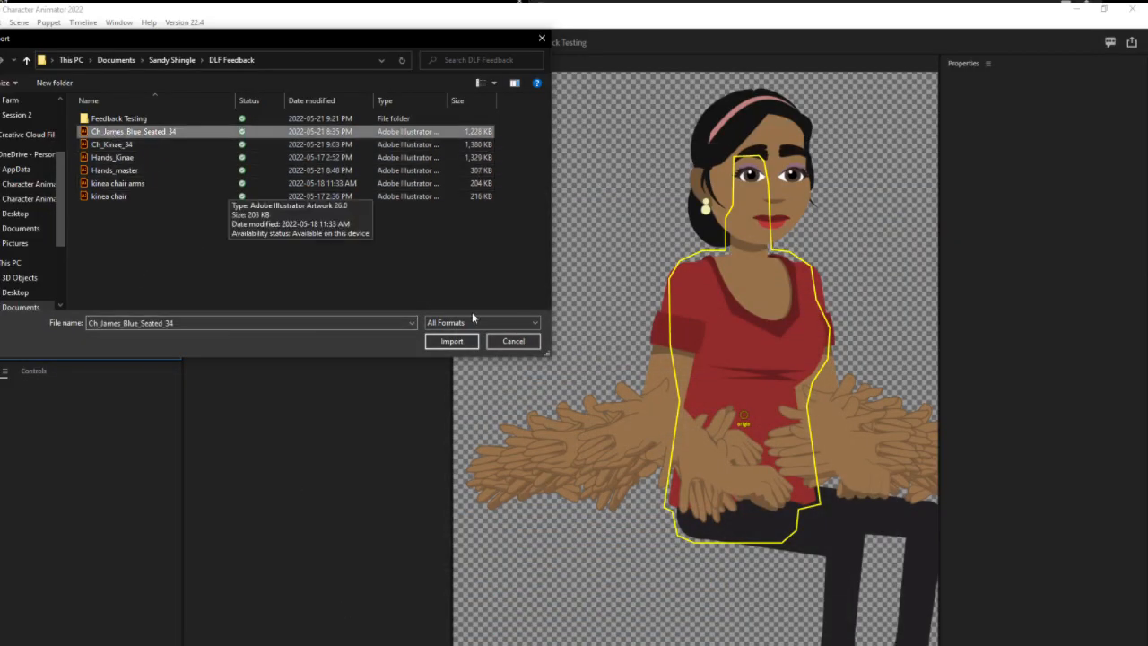
click(449, 339)
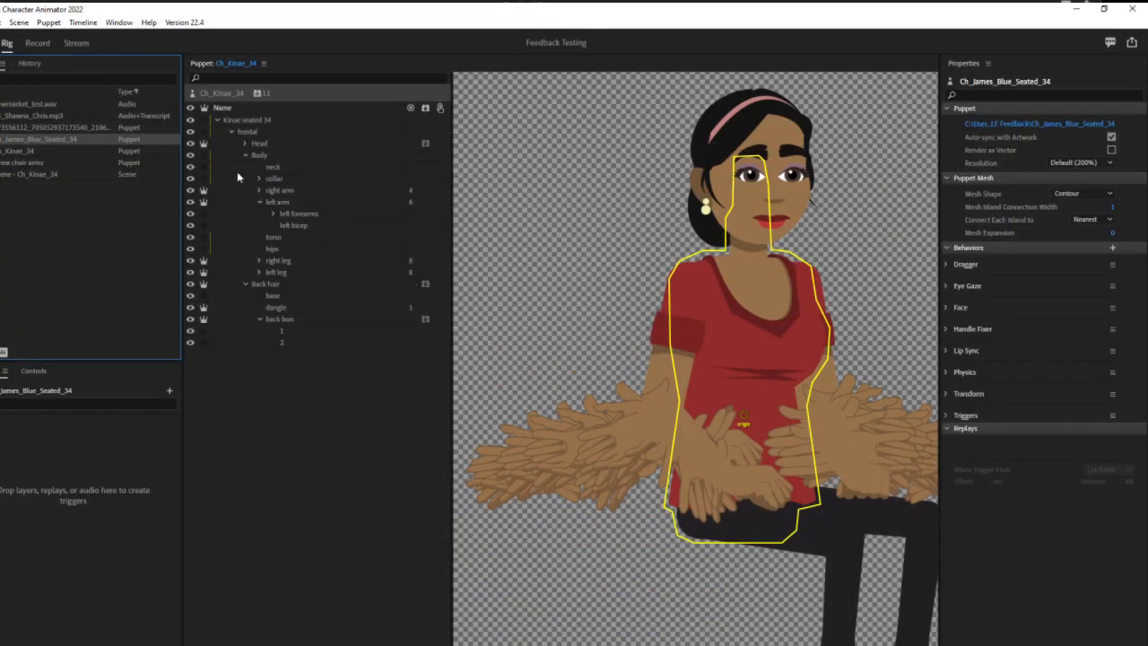
double_click(68, 141)
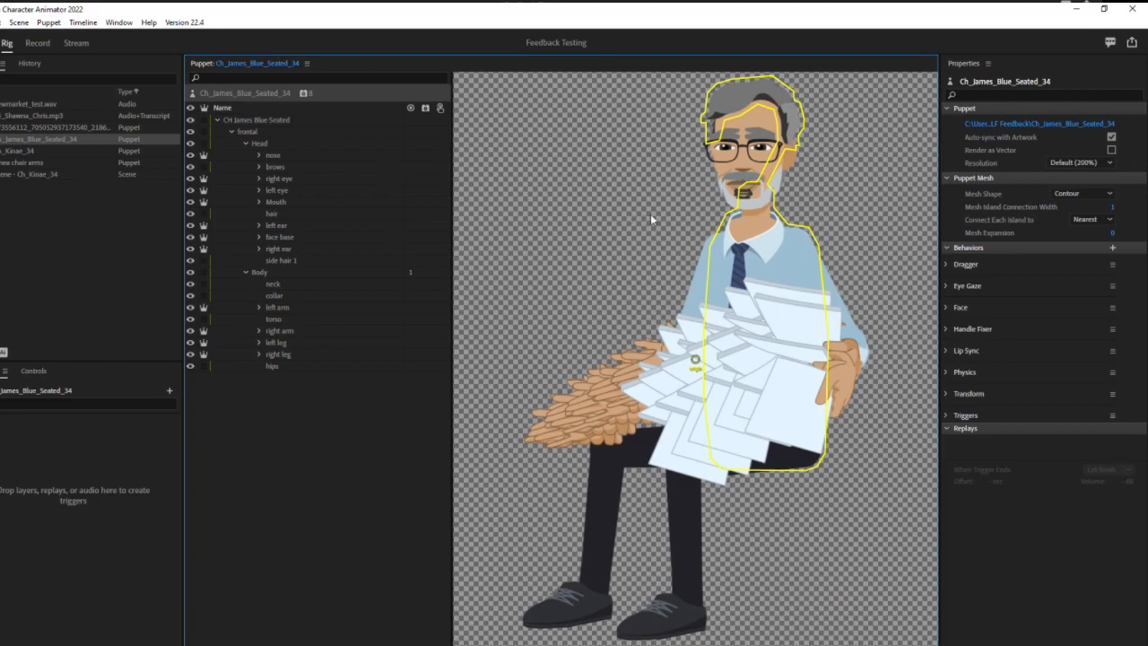
Step: Rename the puppet's existing Dragger behavior as "Right Hand"
click(303, 94)
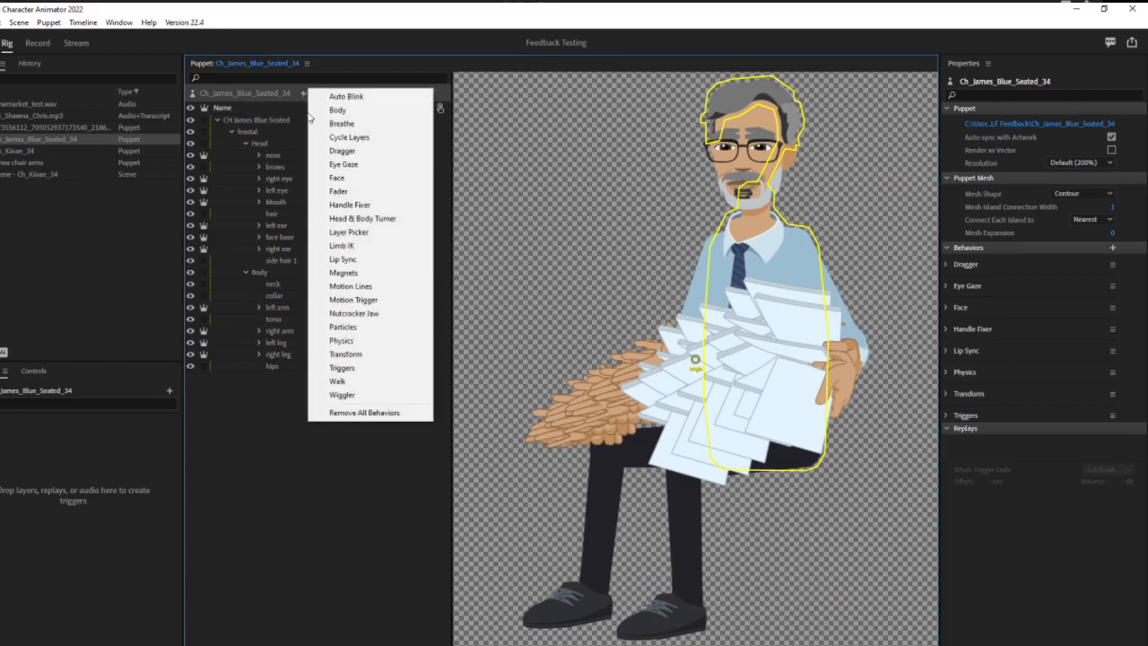
click(531, 81)
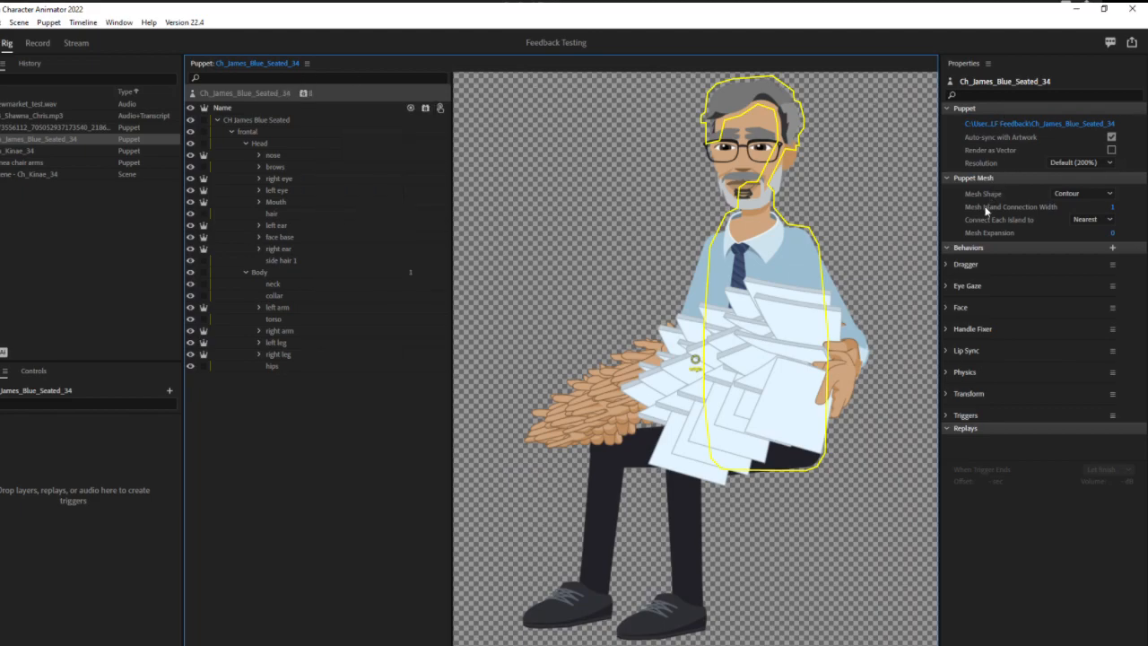
click(971, 265)
click(1112, 264)
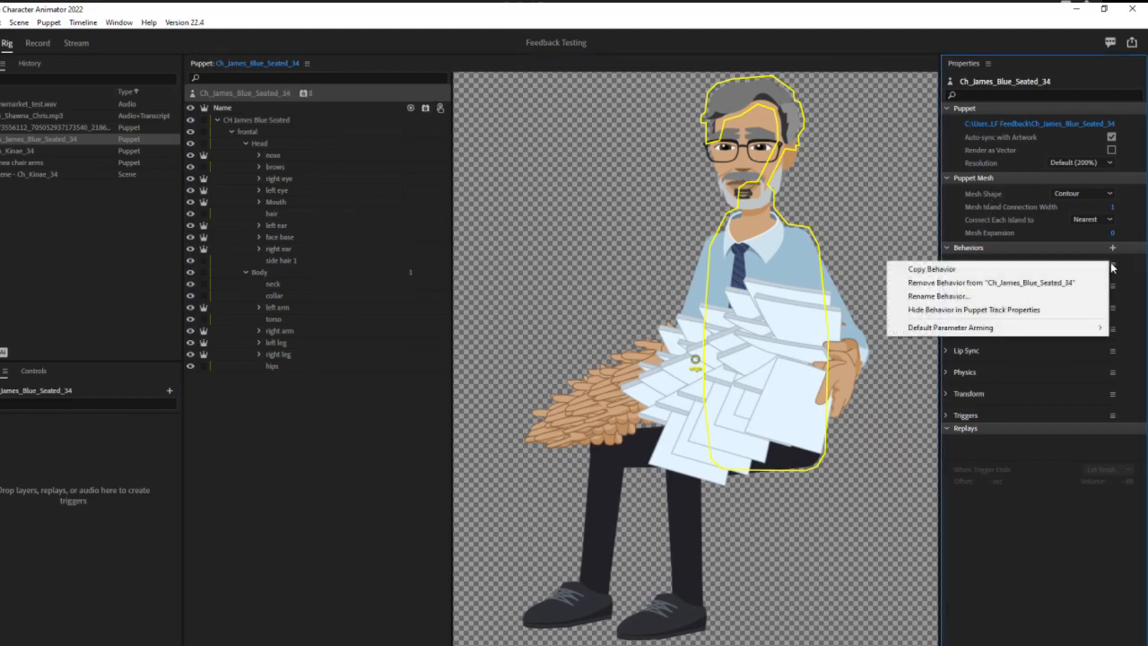
click(987, 299)
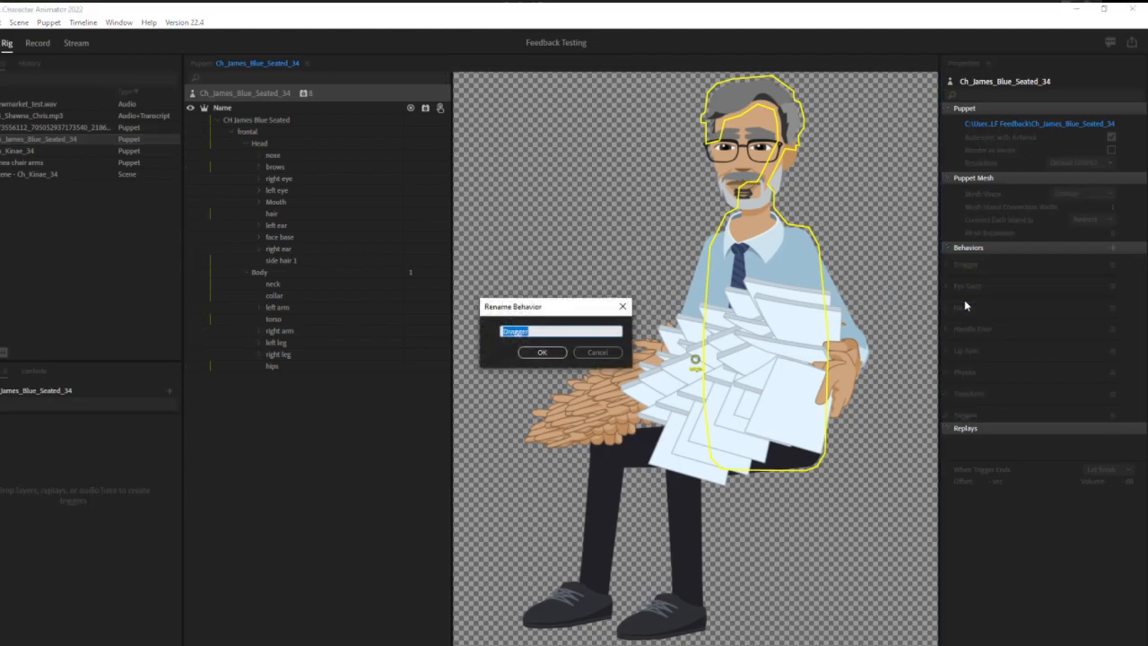
text(Right Hand)
key(Return)
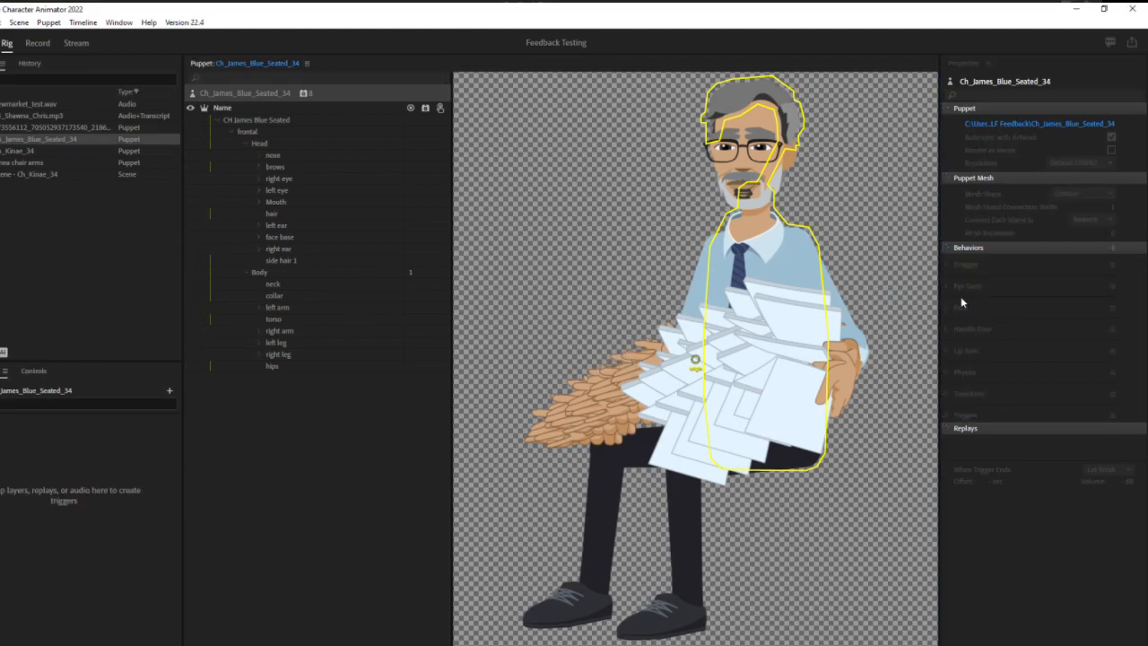
Step: Add a second Dragger behavior to the puppet and rename it "rLeft Hand"
click(304, 93)
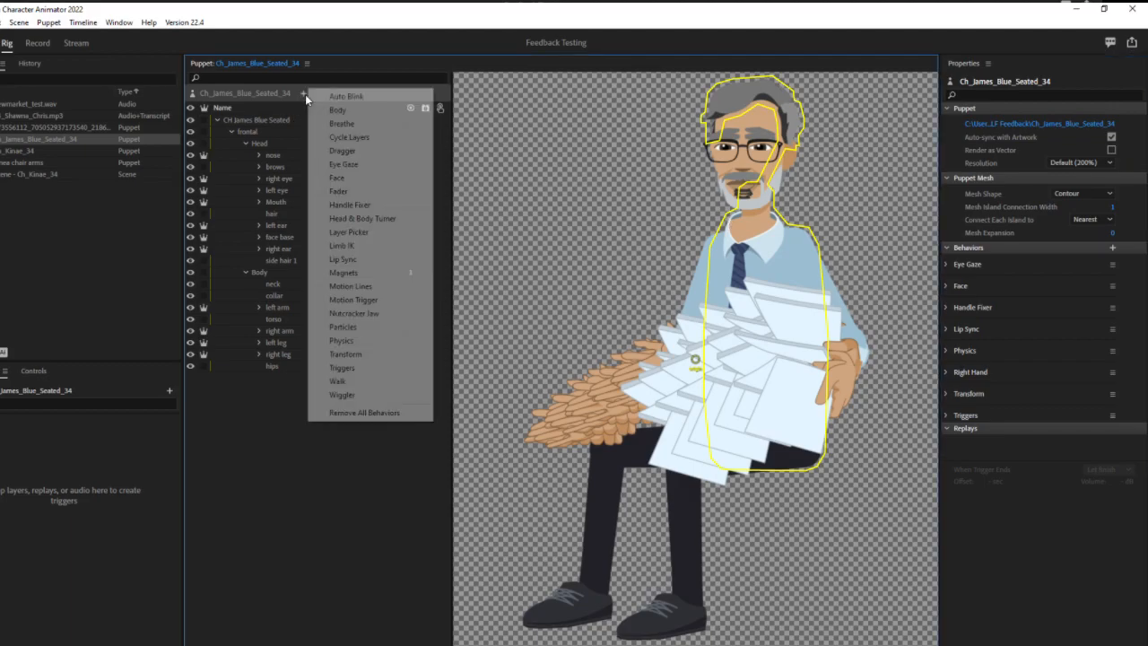
click(341, 151)
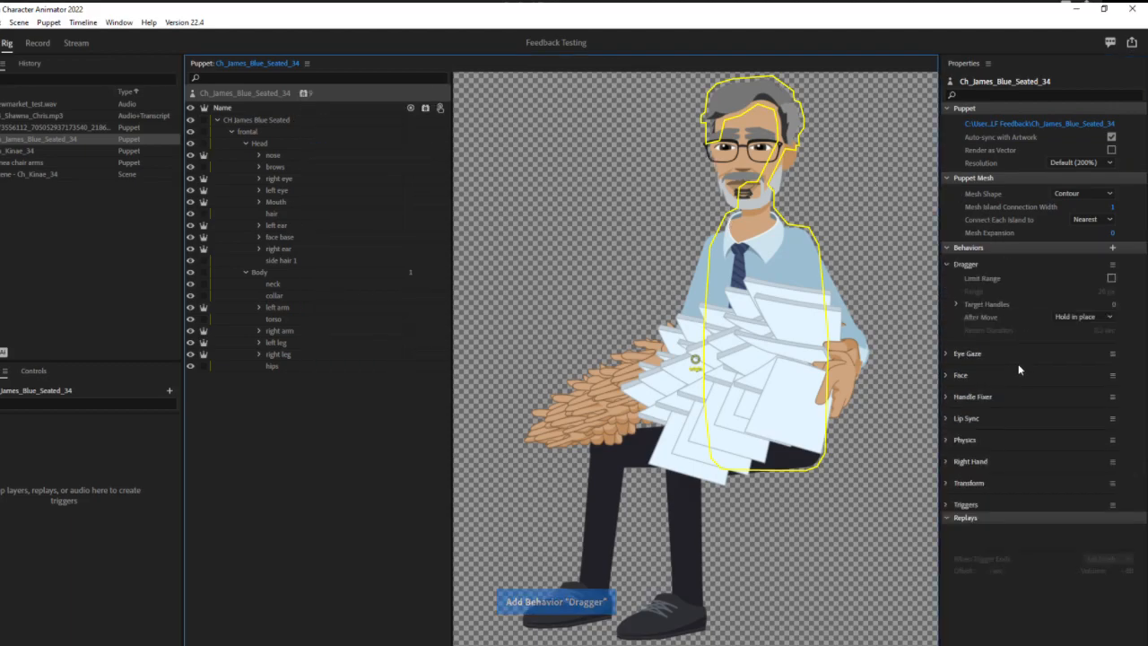
click(1112, 265)
click(1001, 297)
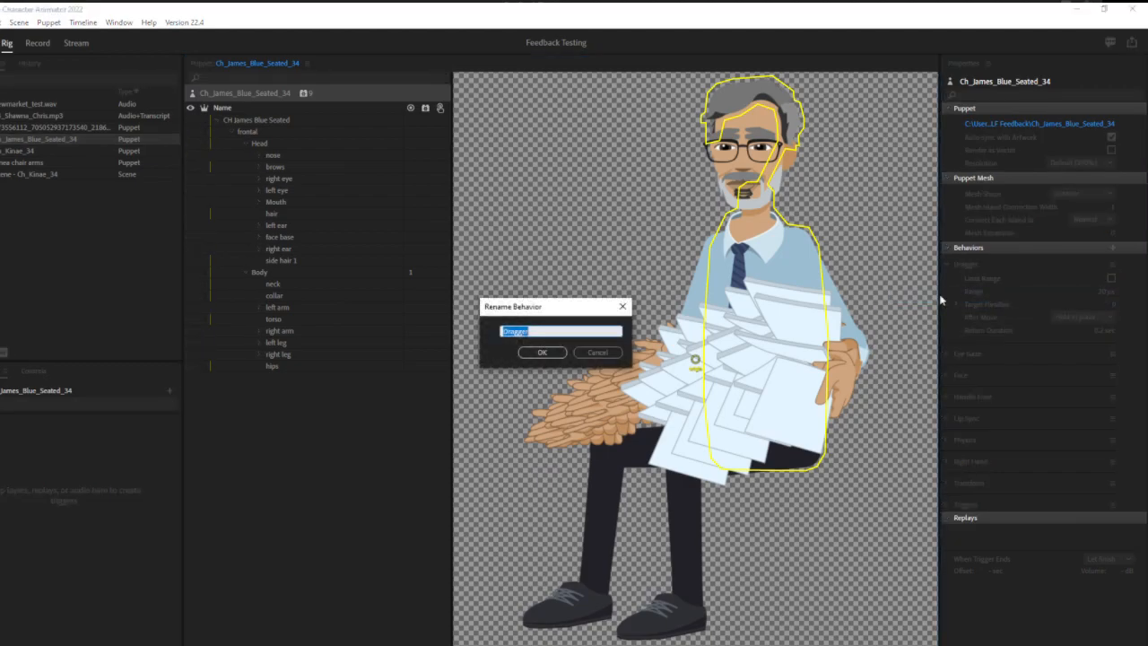
text(rLeft Hand)
key(Return)
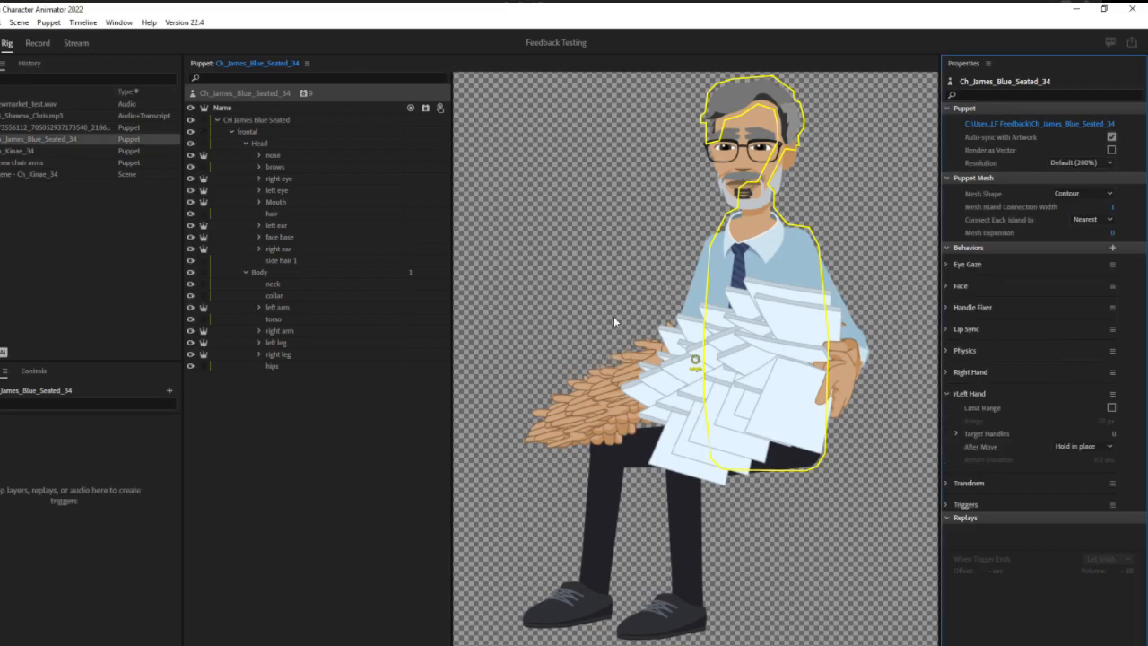
Step: Rename the puppet-level Face behavior as "Torso"
click(1112, 288)
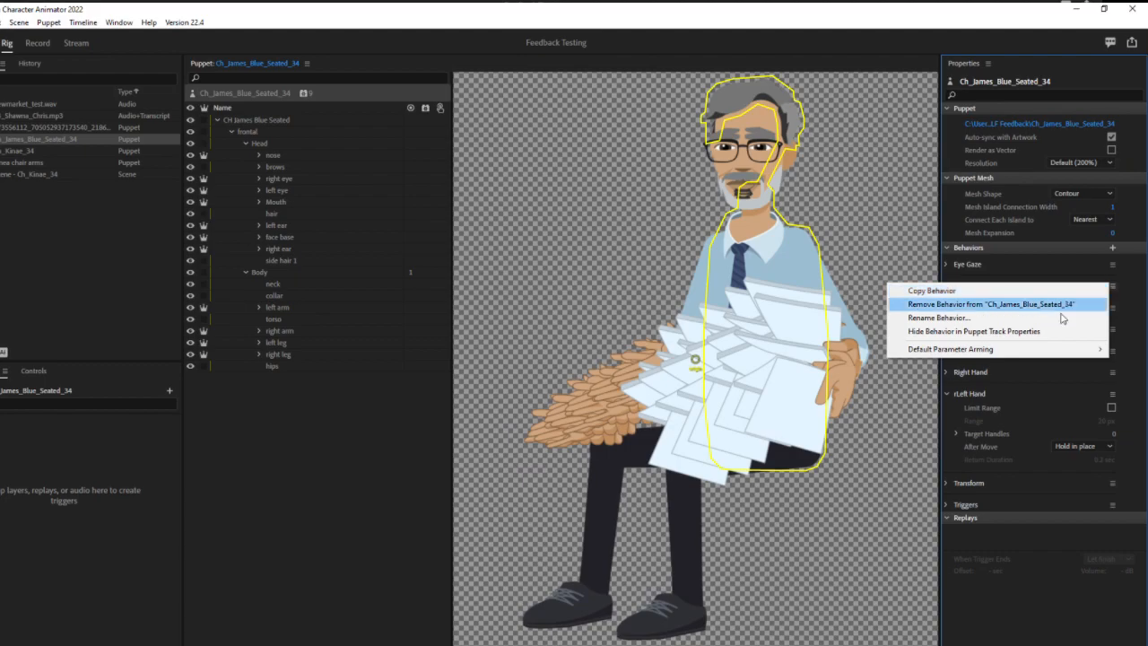
click(1058, 319)
click(532, 328)
drag(524, 331, 422, 327)
text(test)
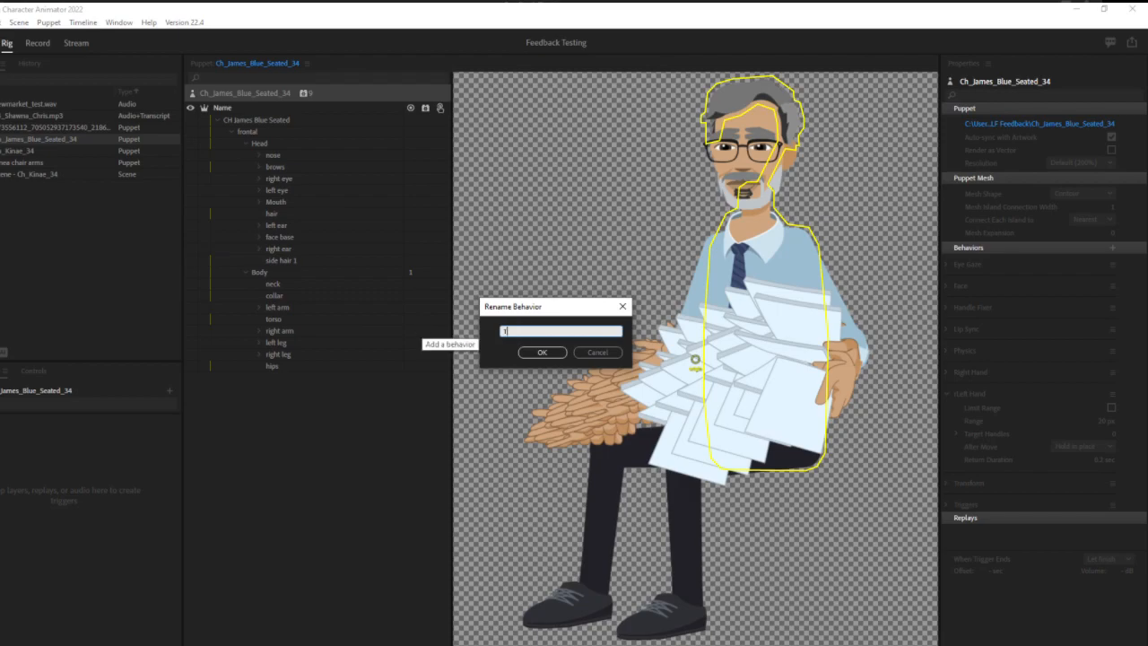
key(Return)
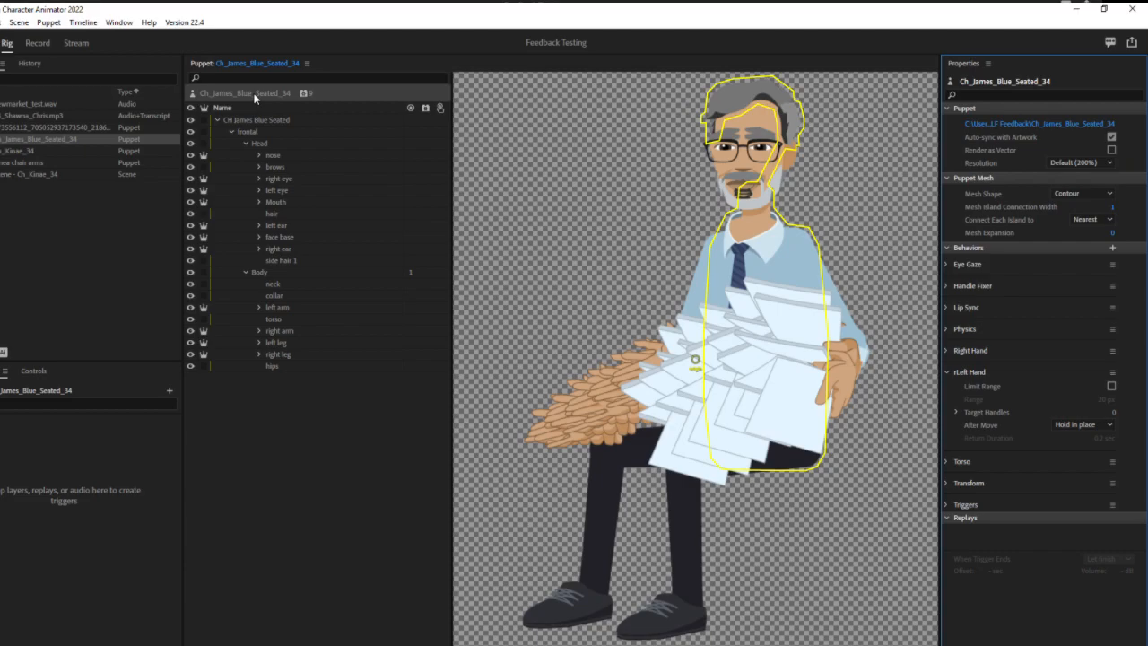
click(243, 120)
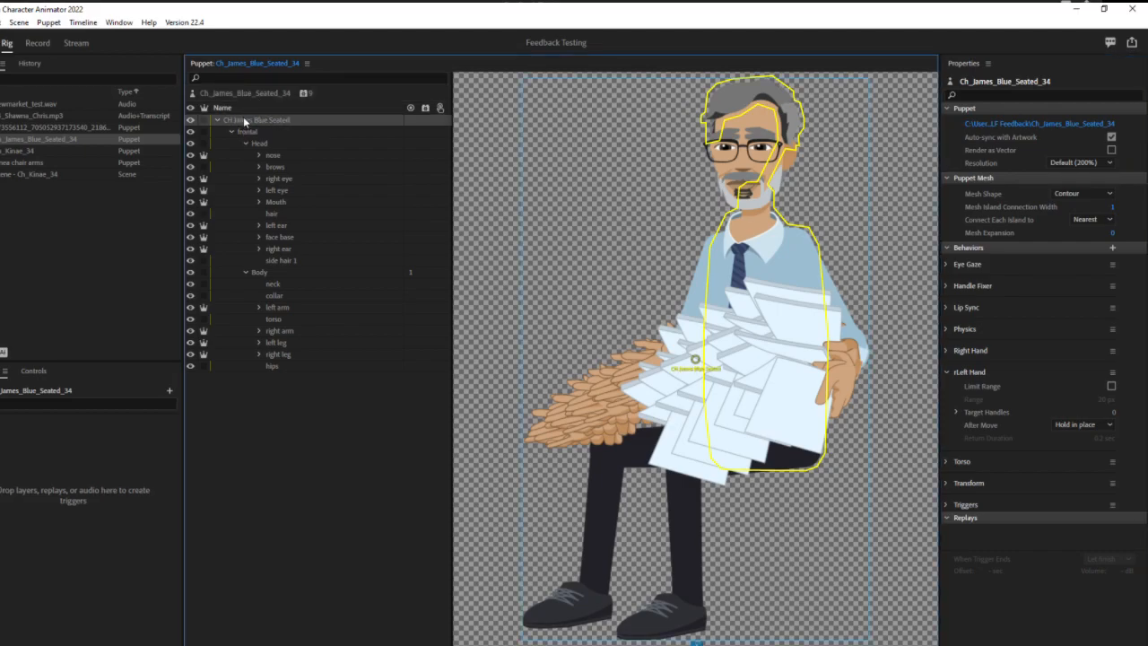
click(244, 120)
click(266, 131)
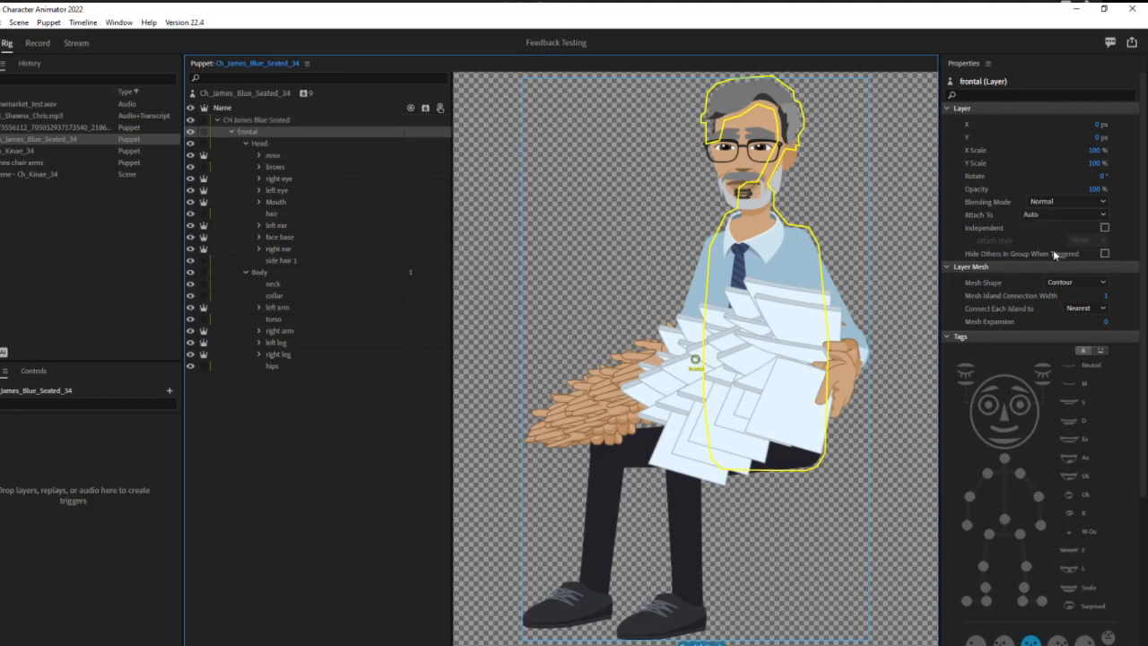
click(1036, 424)
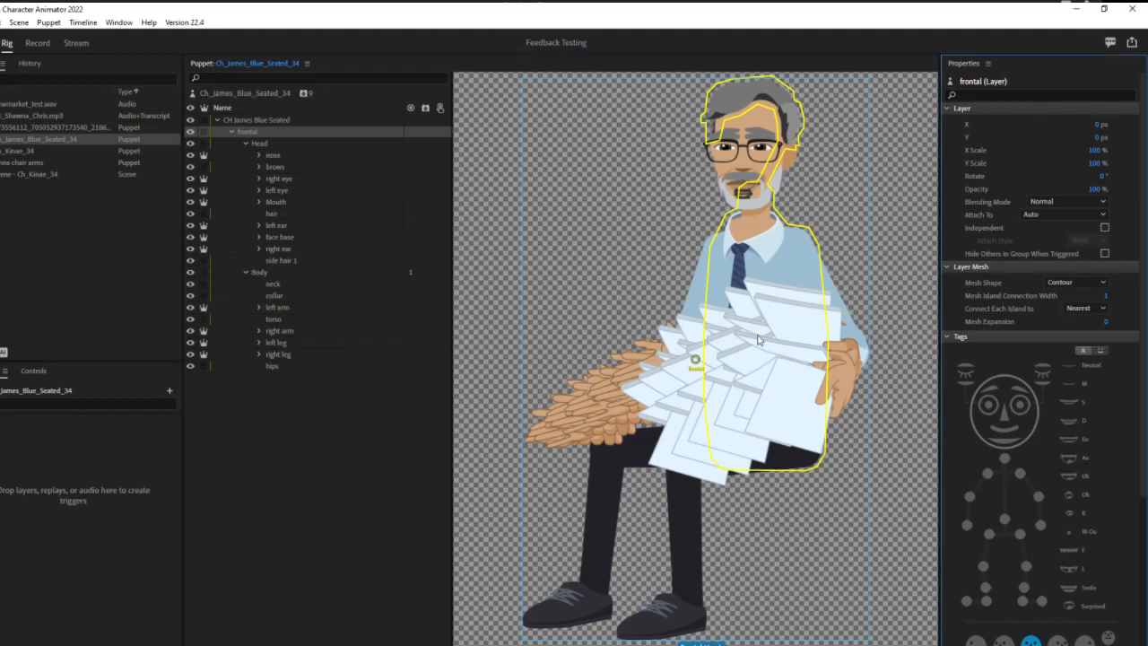
Step: Add a Face behavior to the Head layer with Head Position Strength and Head Scale Strength set to 0%
click(267, 145)
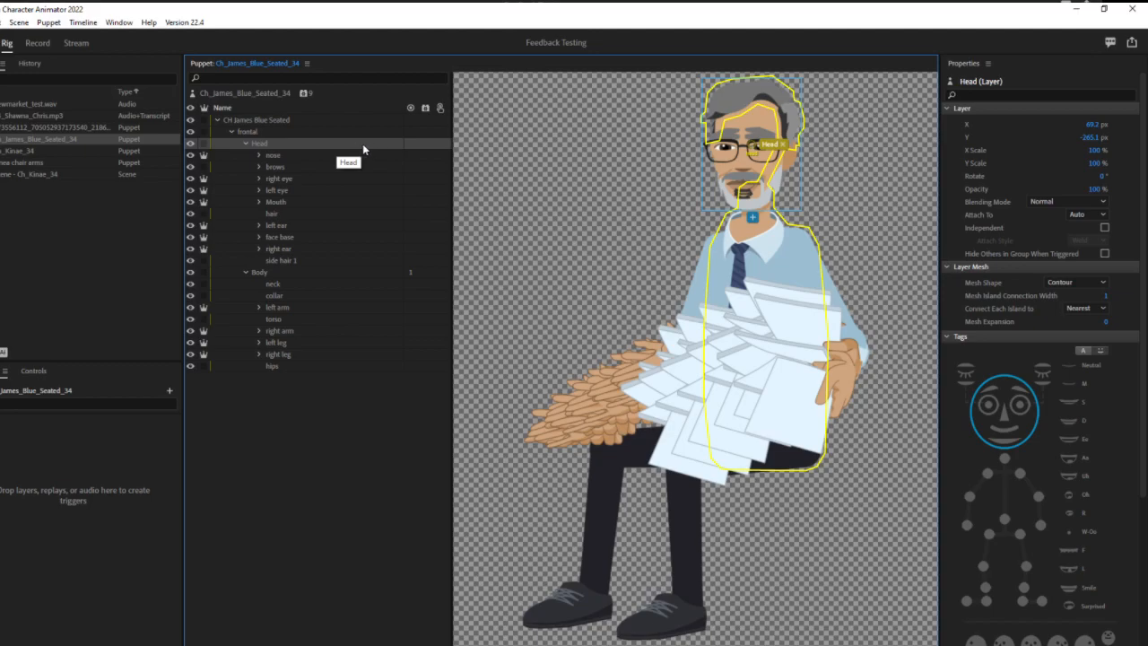
click(424, 144)
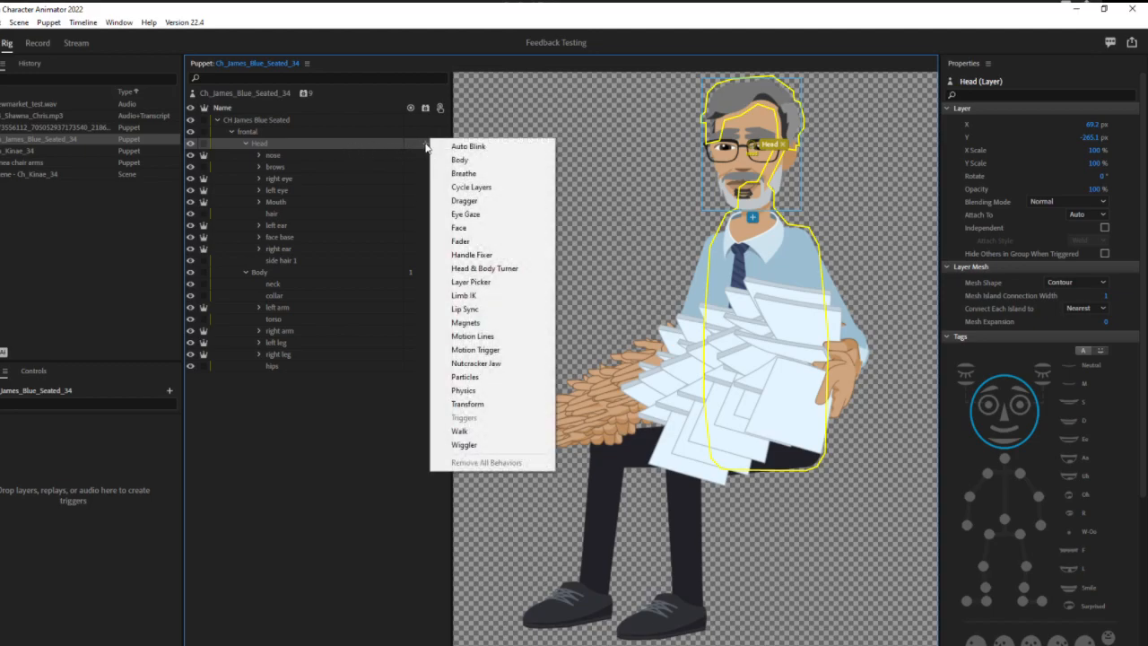
click(457, 228)
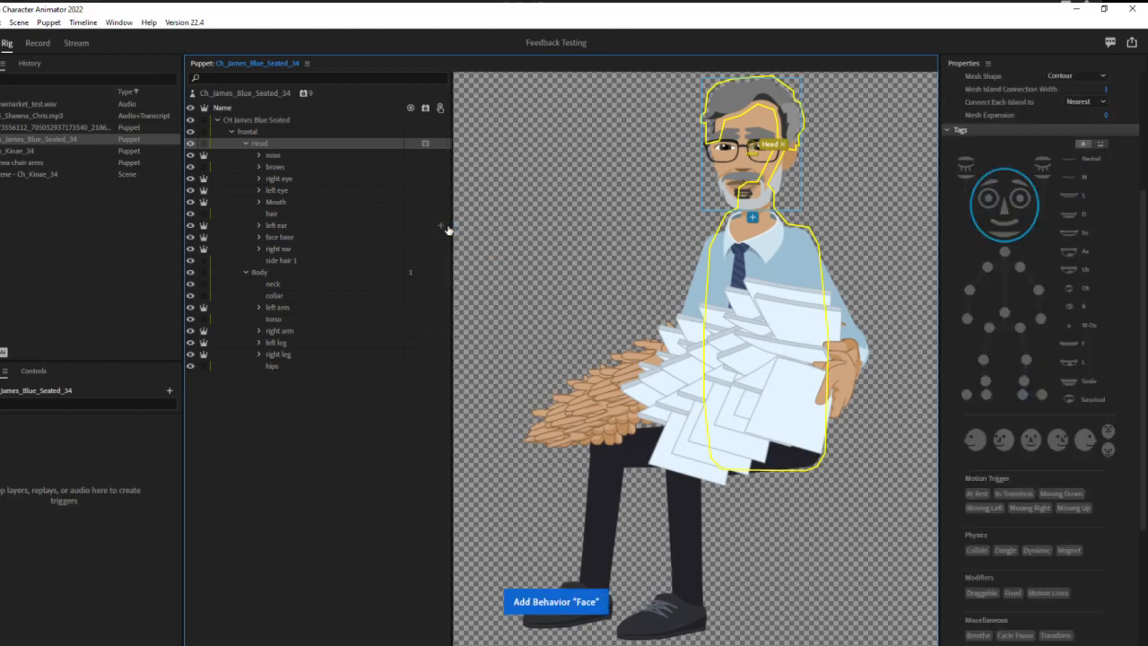
scroll(1063, 417, down, 5)
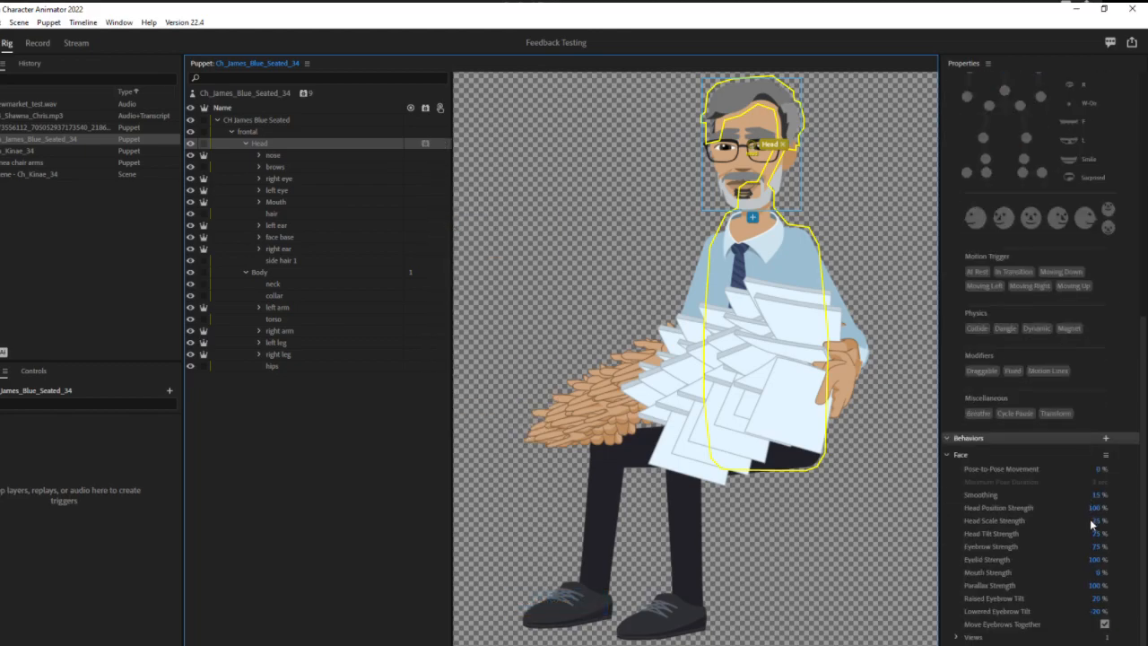
click(1095, 507)
text(0)
key(Tab)
text(0)
click(1028, 539)
click(263, 145)
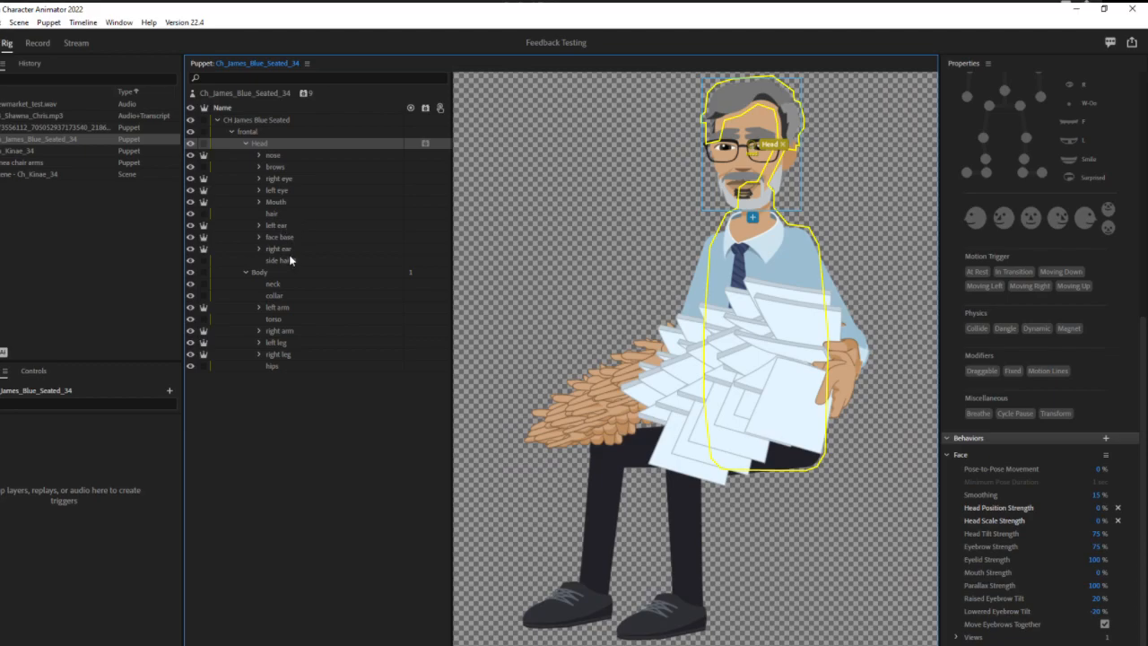
Step: On the face base layer, draw horizontal sticks across the moustache and the chin, and tag the chin stick as Jaw
click(292, 239)
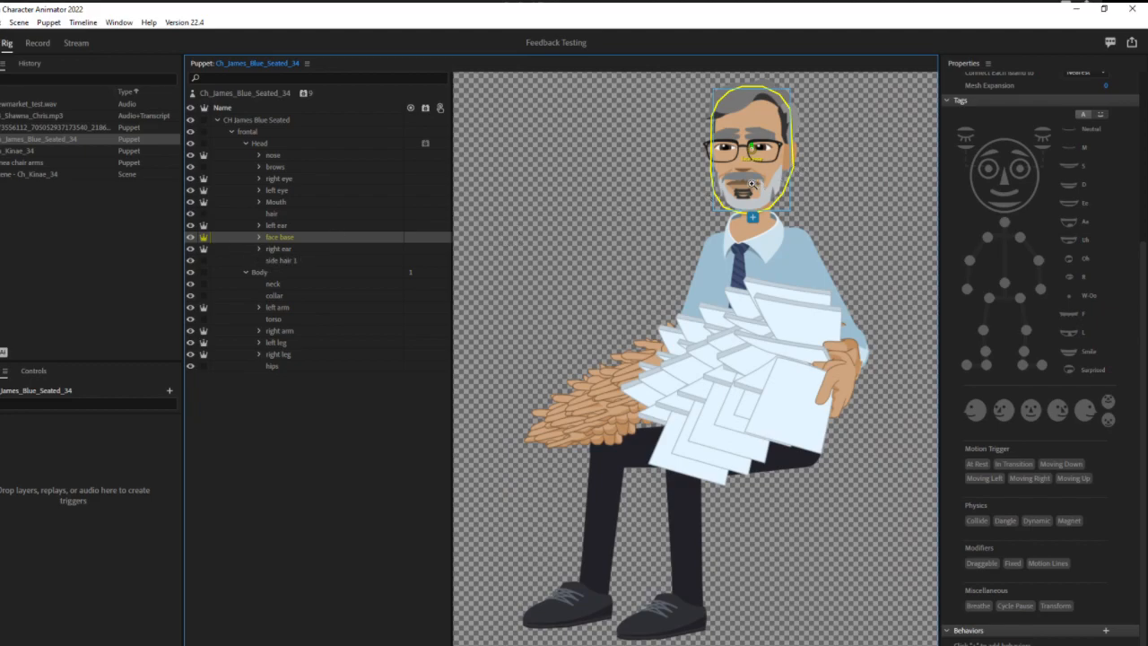
scroll(745, 184, up, 2)
scroll(744, 184, up, 1)
scroll(807, 190, up, 3)
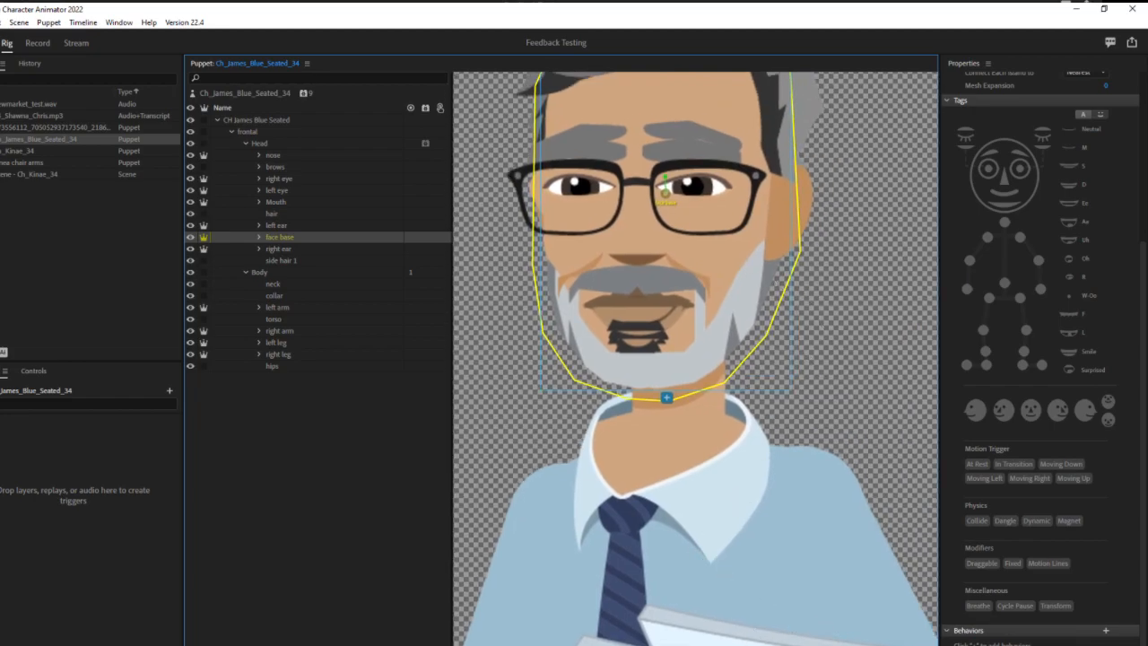
drag(587, 282, 688, 280)
drag(610, 336, 676, 336)
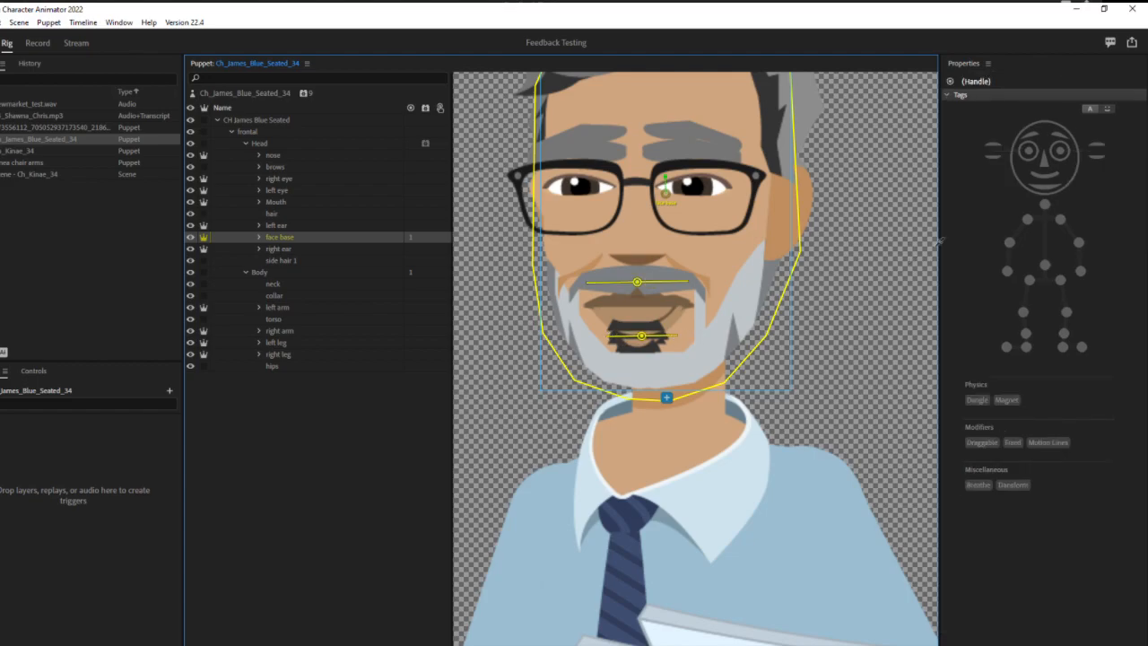
click(1047, 188)
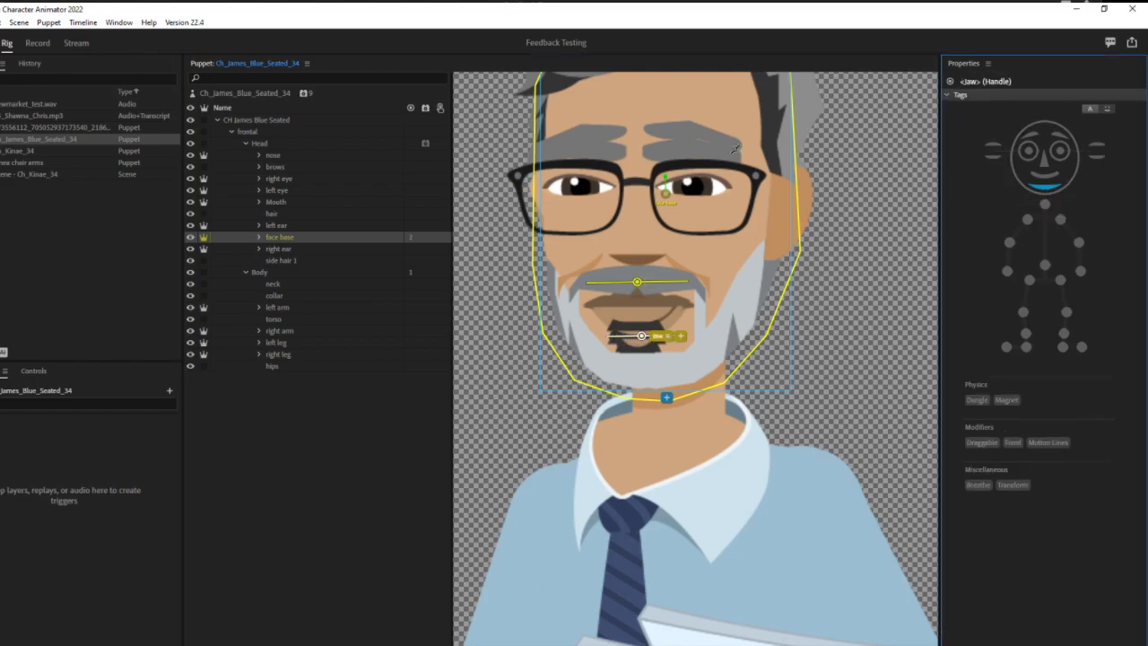
Step: Tag the right eyeball layer inside the right eye group as Right Eye
click(259, 178)
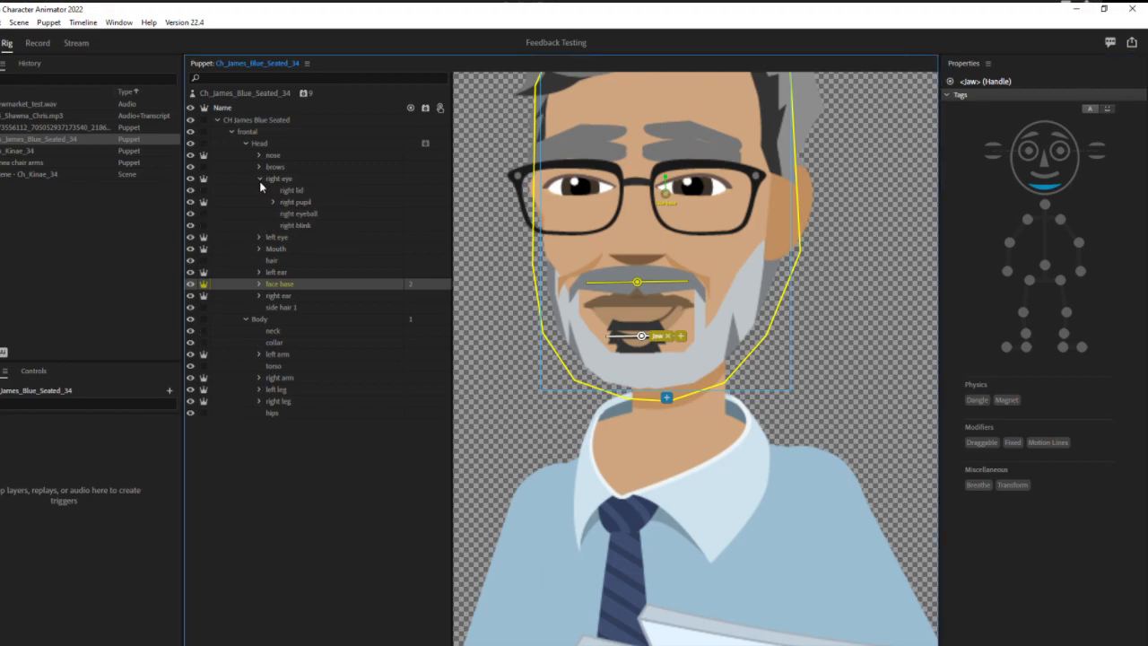
click(298, 214)
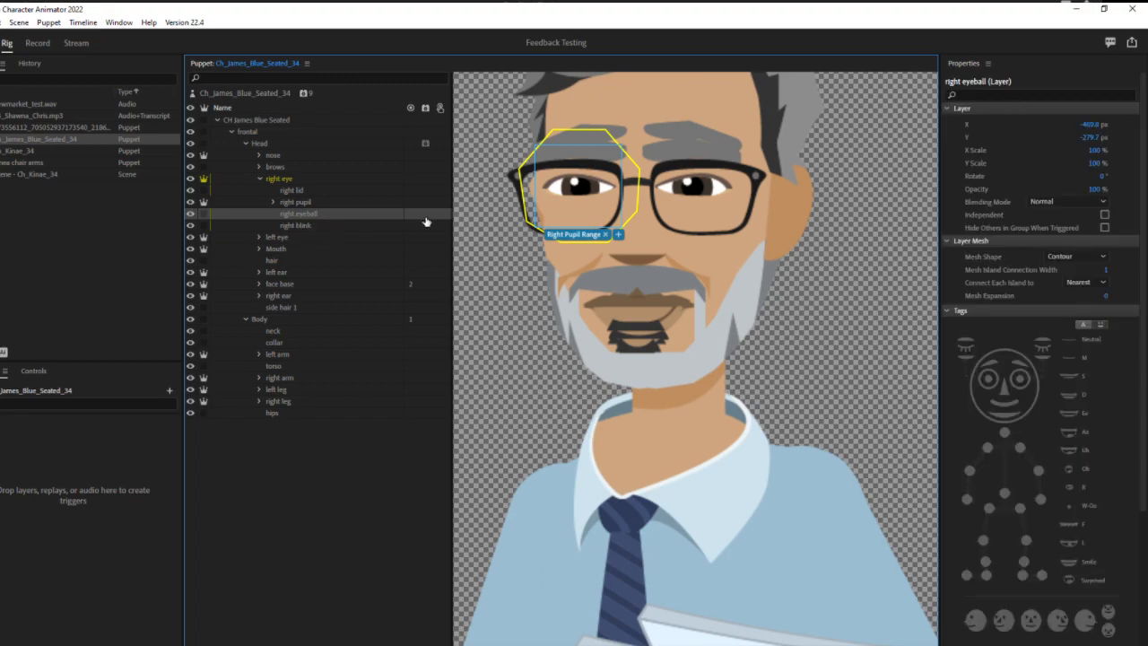
click(985, 387)
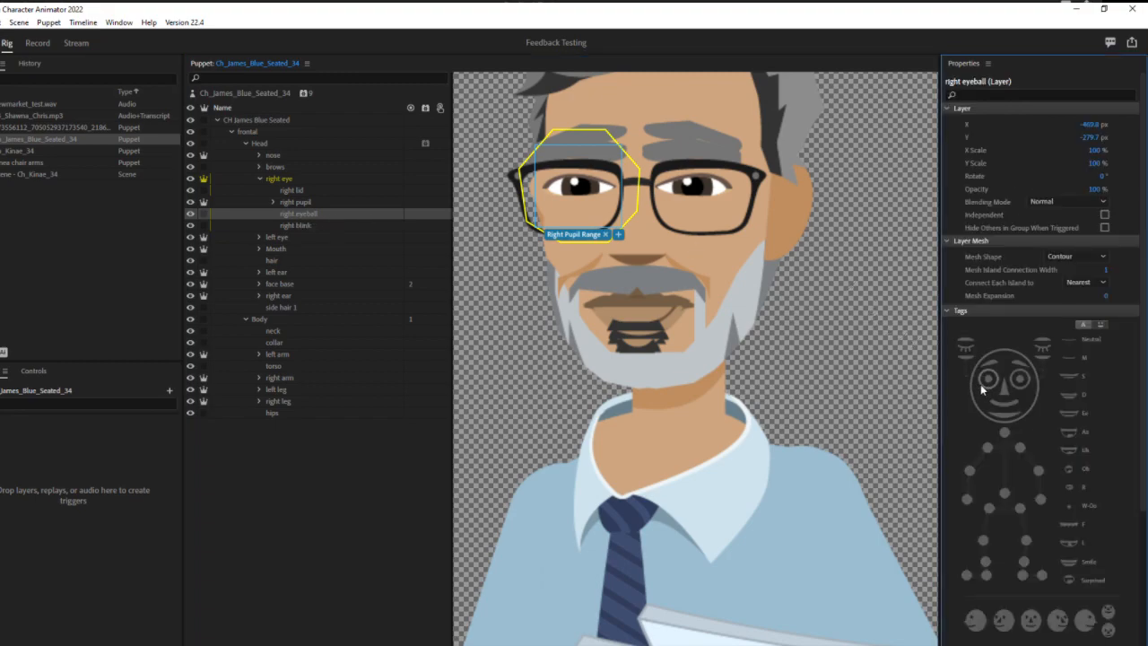
click(983, 387)
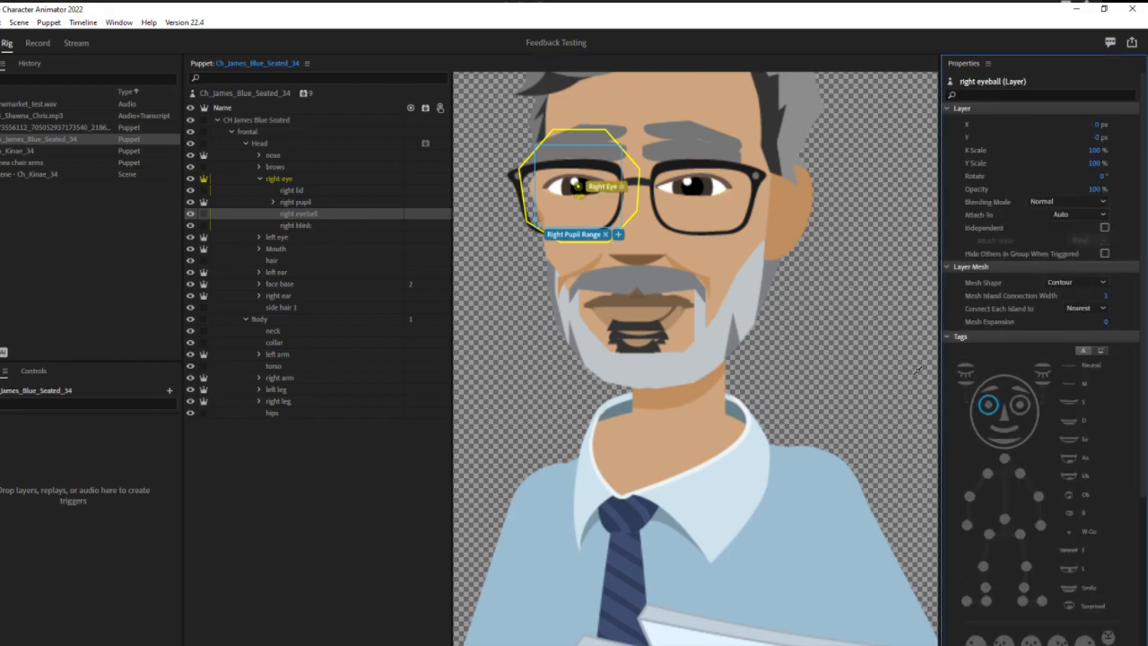
Step: Tag the left eyeball layer inside the left eye group as Left Eye, and collapse the right eye group
click(259, 237)
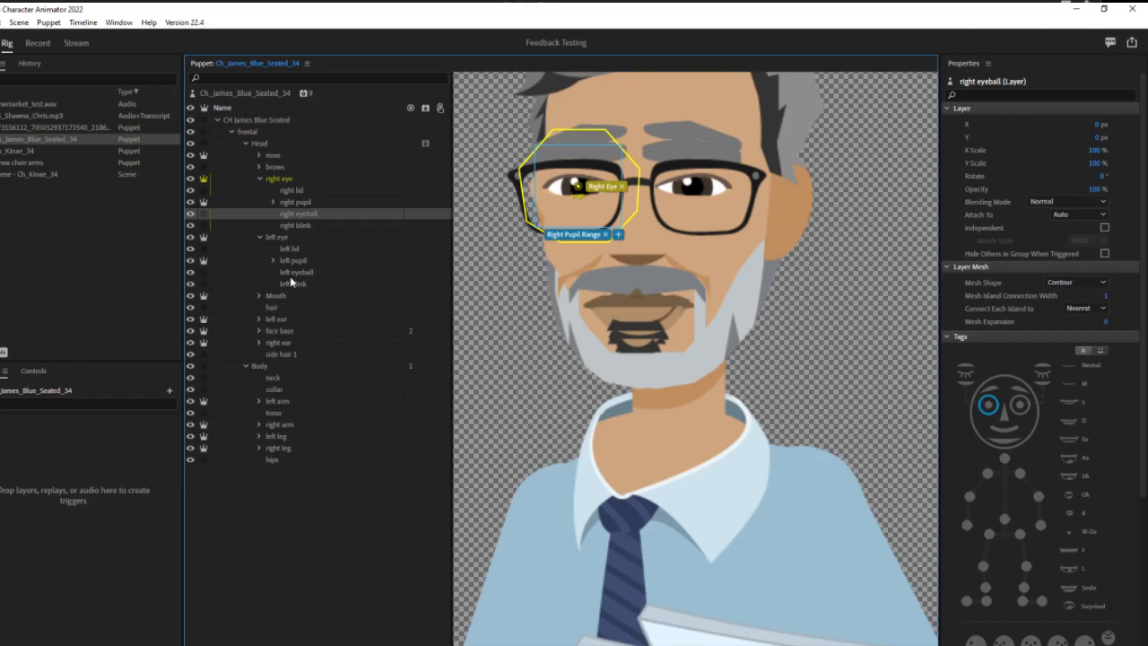
click(293, 272)
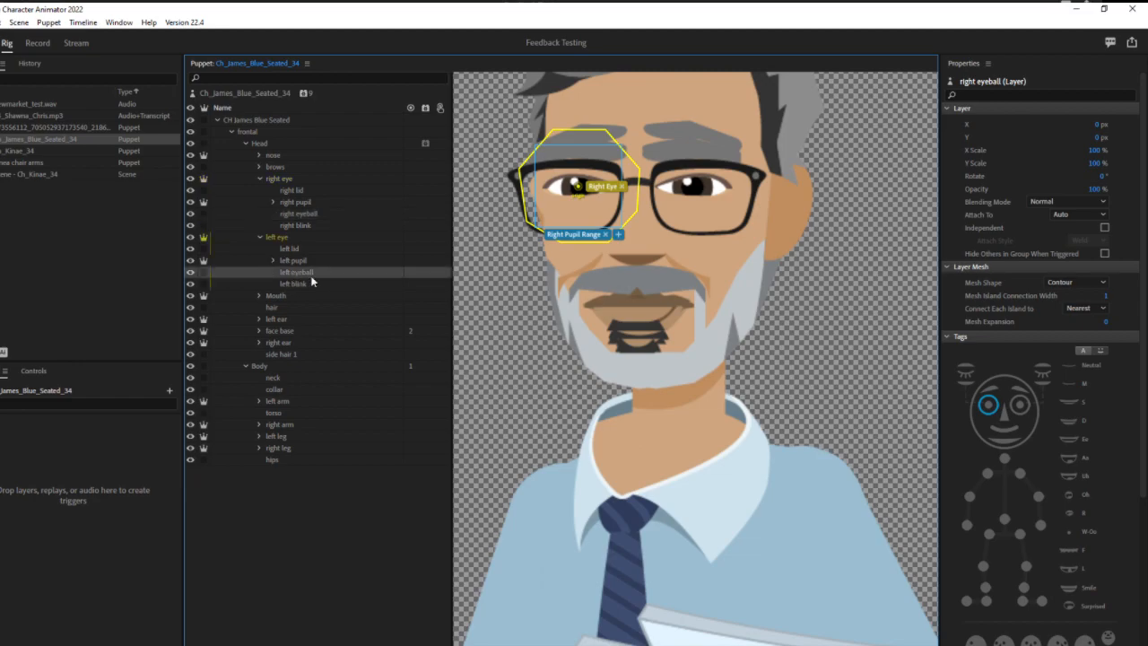
click(1022, 394)
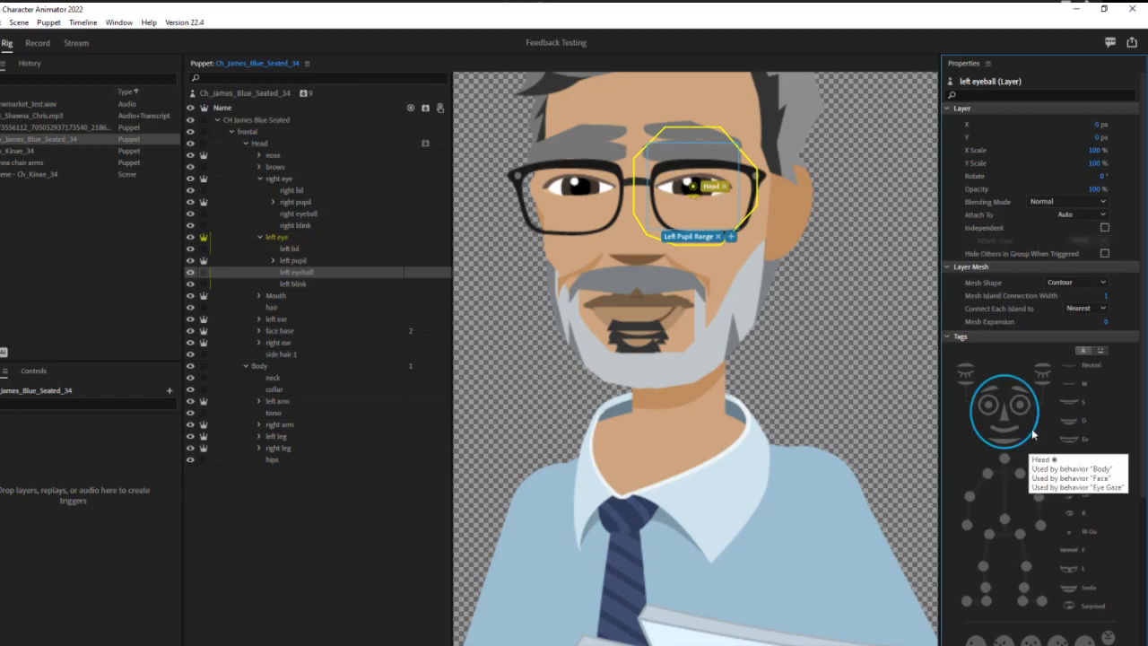
click(1028, 425)
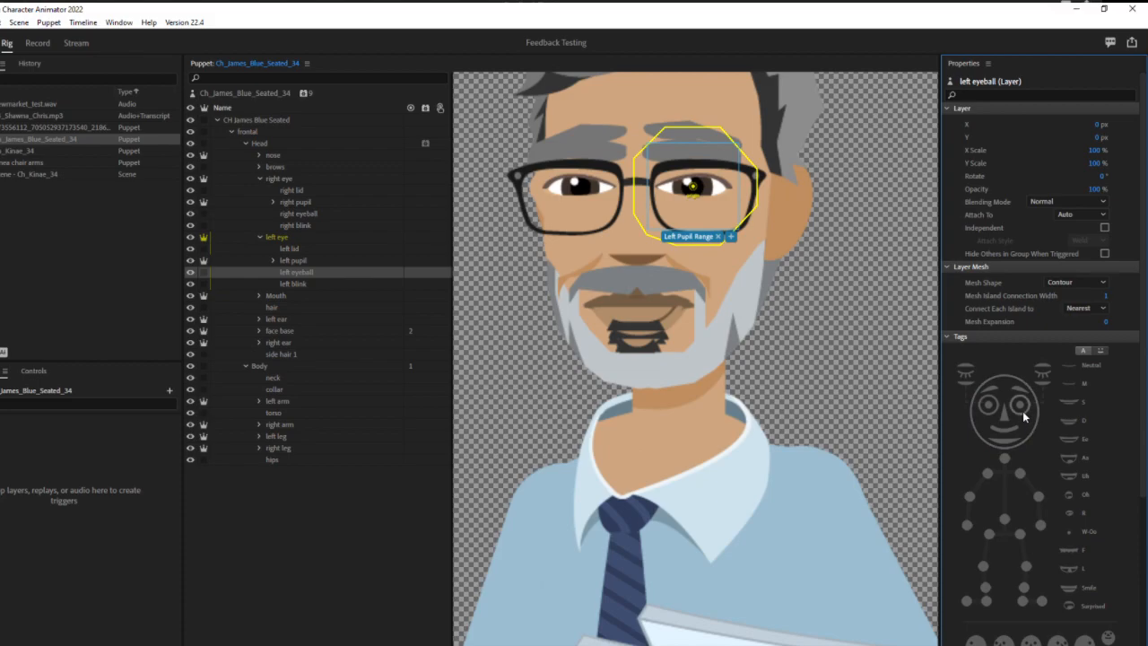
click(1023, 411)
click(260, 180)
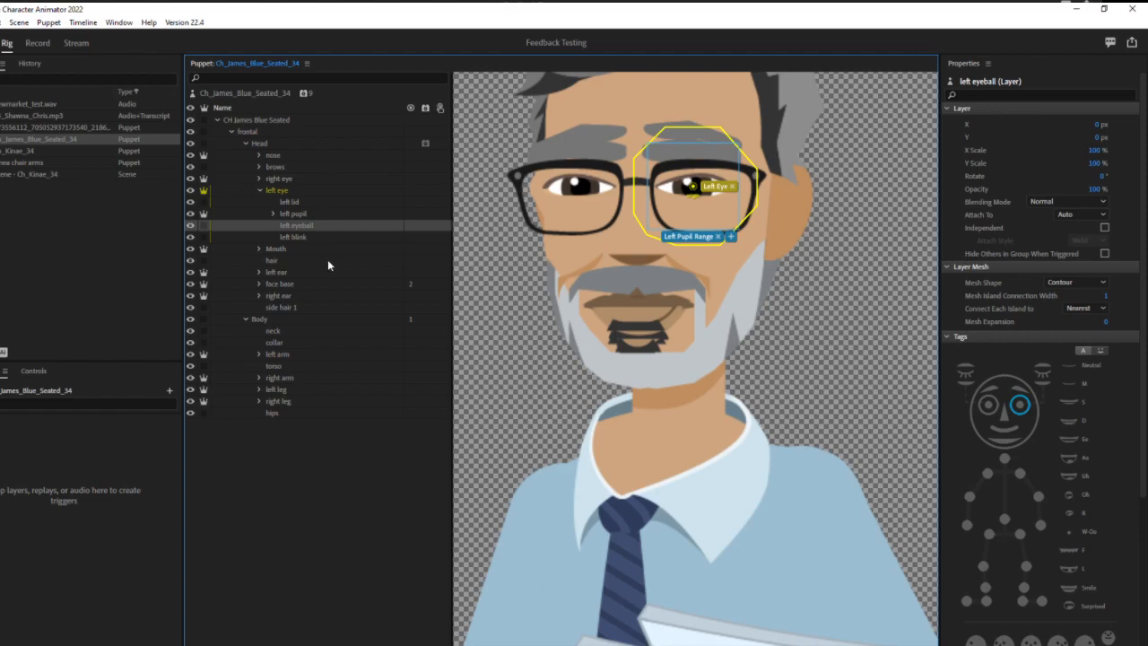
Step: Move the left arm layer's origin to the shoulder and tag the layer as Left Shoulder
click(277, 354)
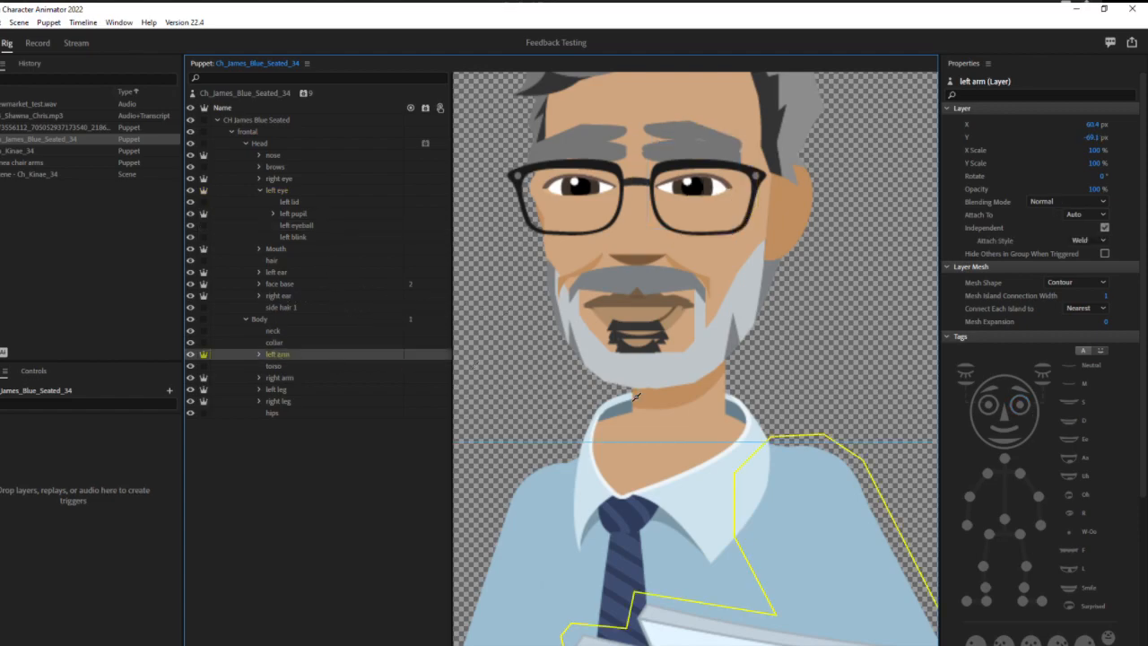
scroll(674, 470, down, 3)
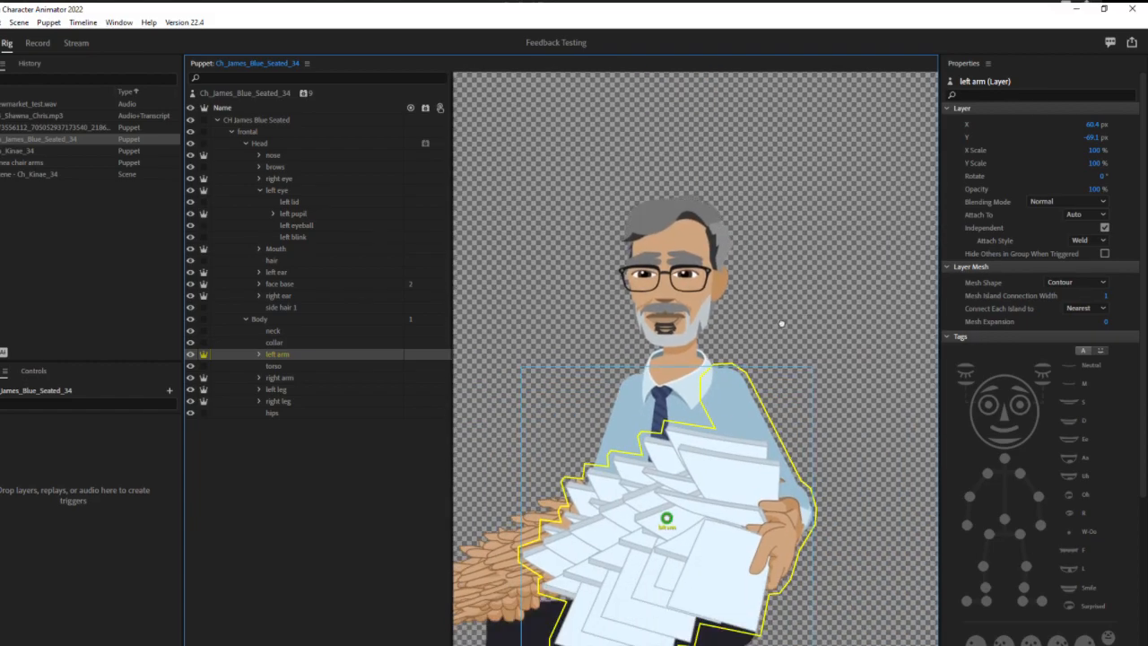
drag(781, 323, 774, 255)
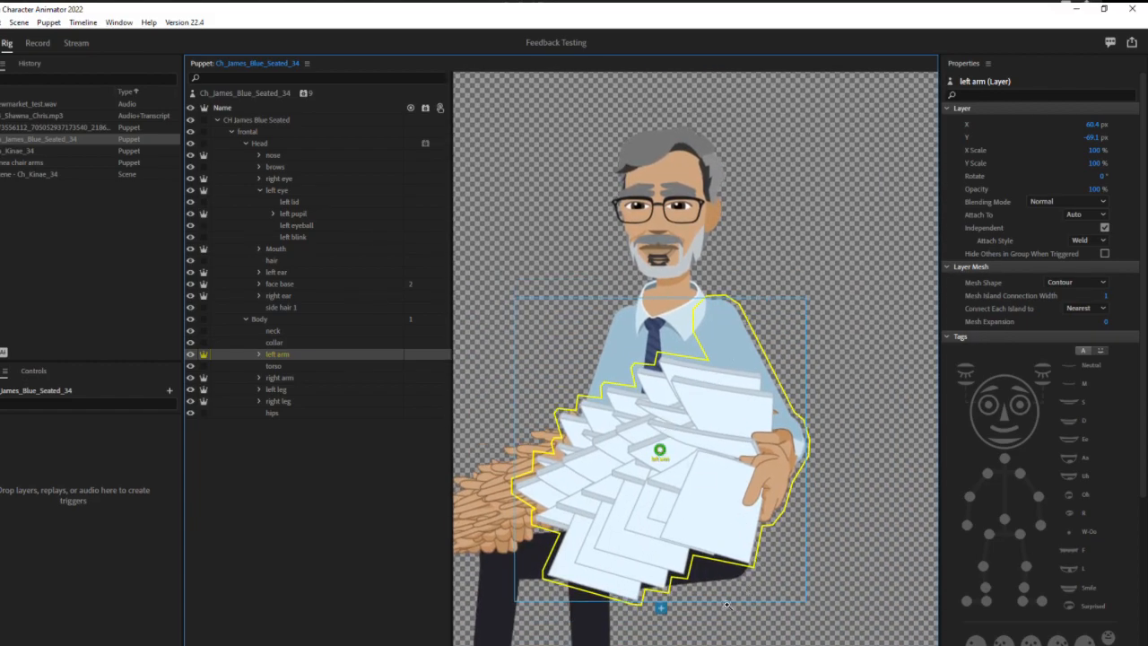
drag(659, 453, 723, 318)
click(314, 356)
click(1020, 473)
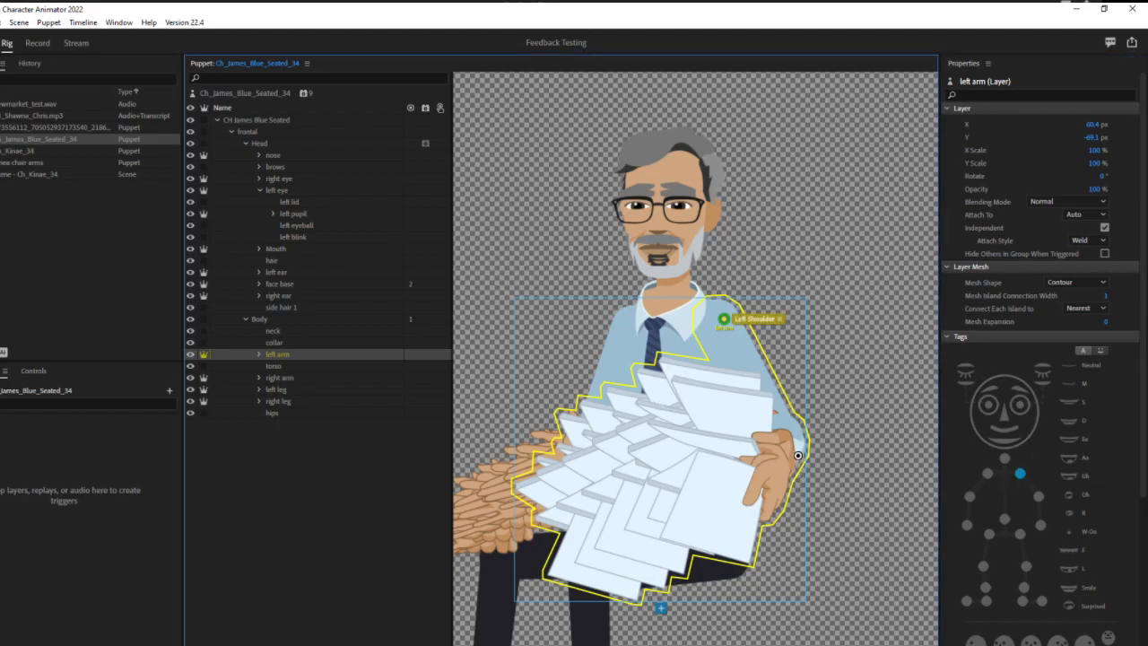
Step: Add handles at the left arm's elbow and wrist, tagging them Left Elbow and Left Wrist, with the wrist also Draggable
click(793, 440)
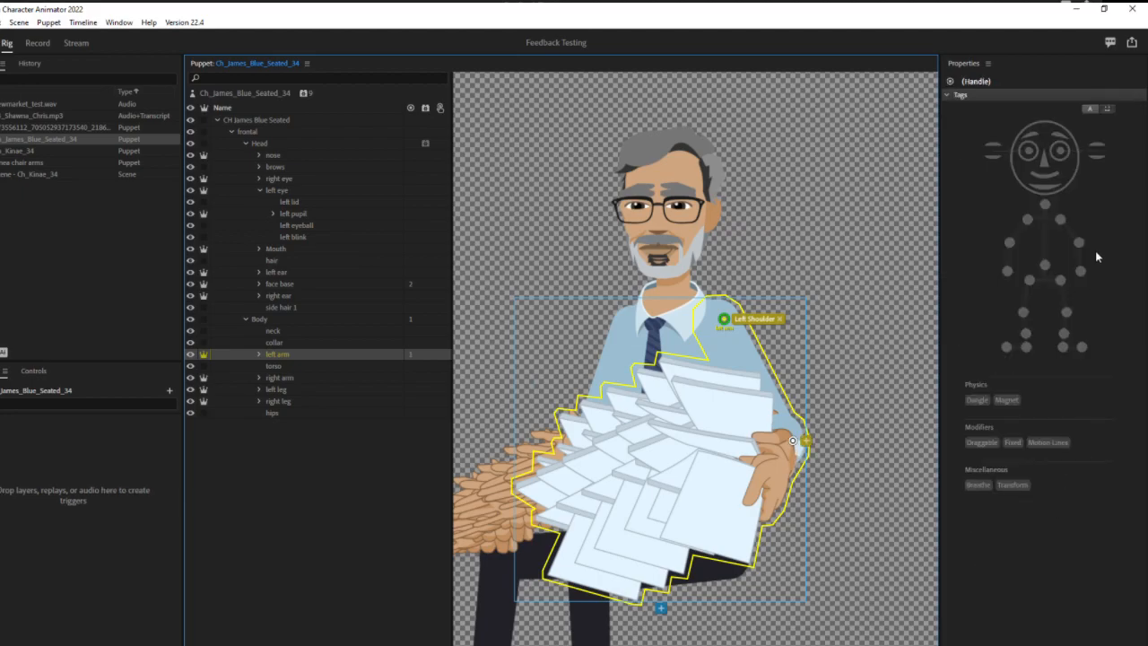
click(1080, 242)
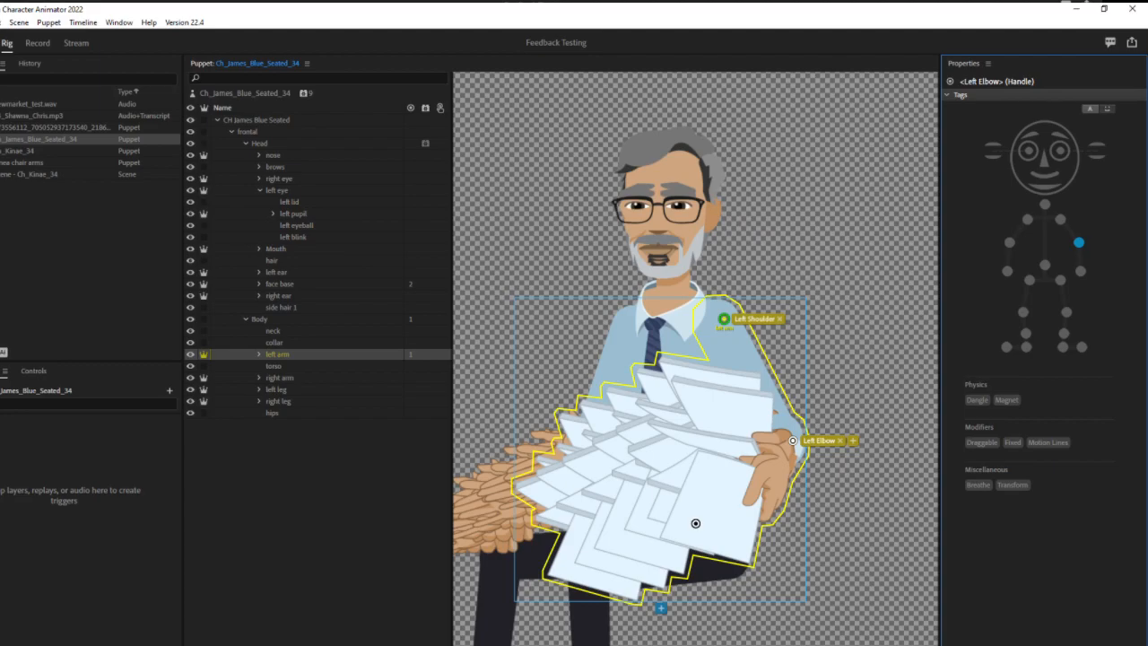
click(694, 522)
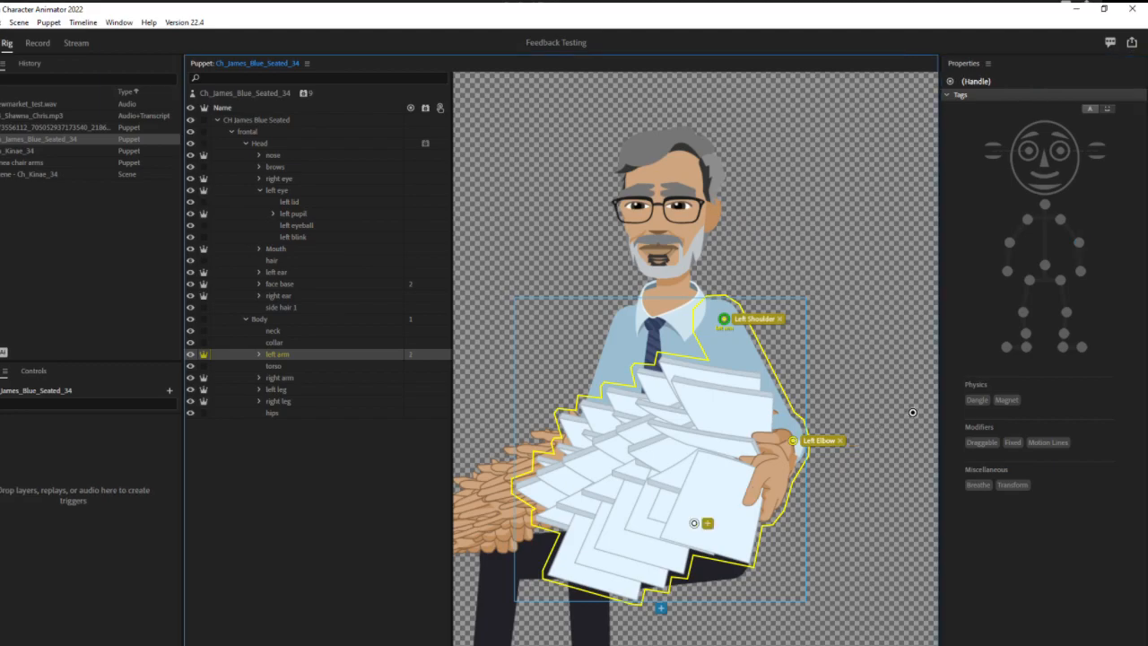
click(1080, 271)
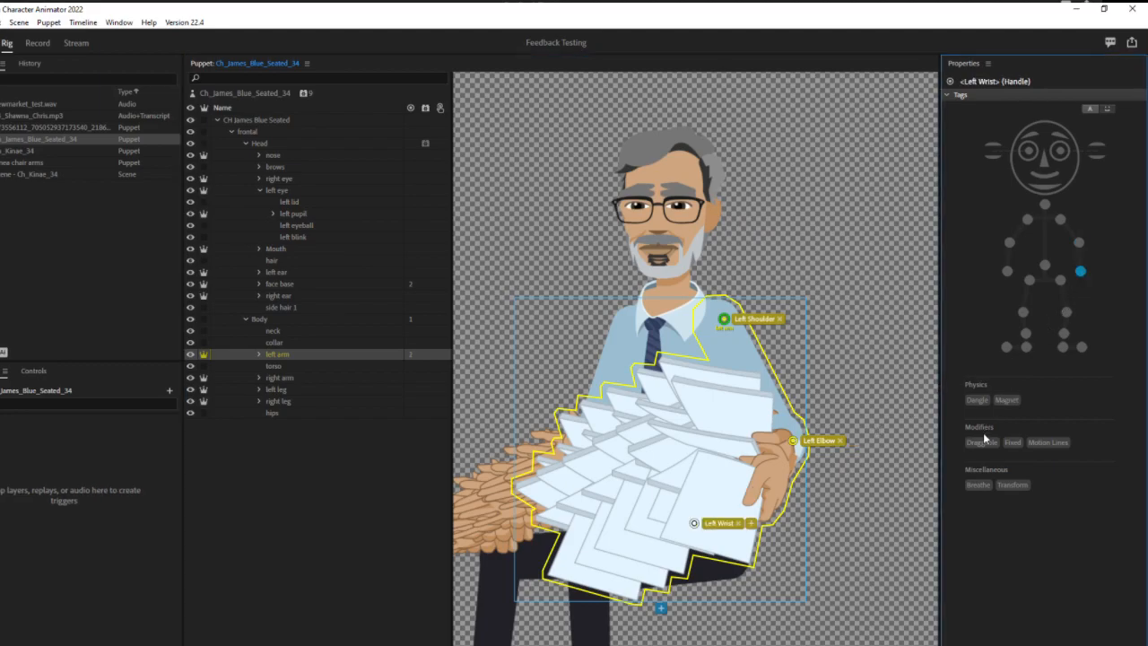
click(982, 440)
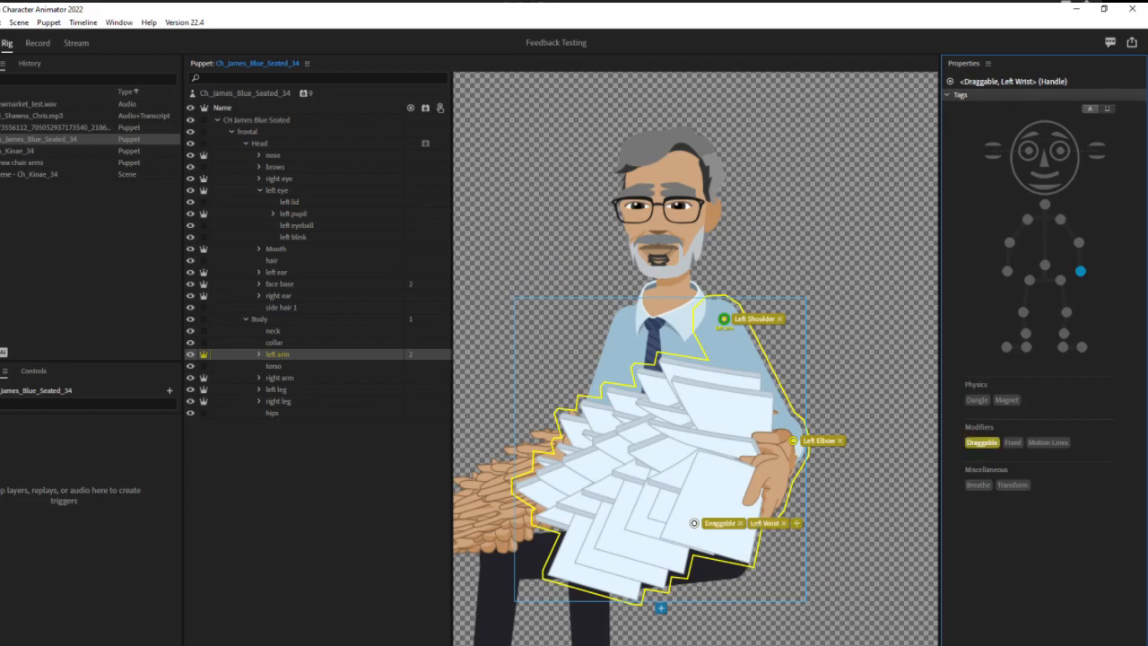
Step: Draw a pair of sticks along the left upper arm and another pair along the left forearm
drag(734, 308, 794, 429)
drag(701, 329, 765, 436)
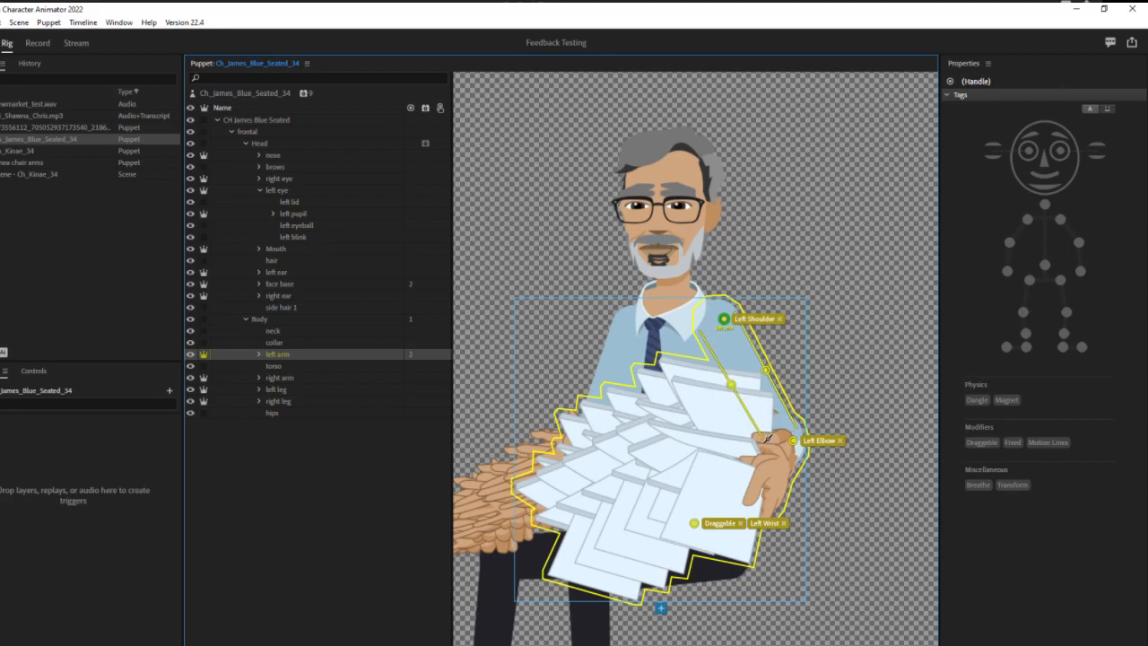
mouse_move(782, 487)
mouse_down()
mouse_move(739, 528)
mouse_move(751, 463)
mouse_up()
Step: Move the right arm's origin to the shoulder and draw paired sticks along its upper arm and forearm, with the left arm layer hidden
click(279, 375)
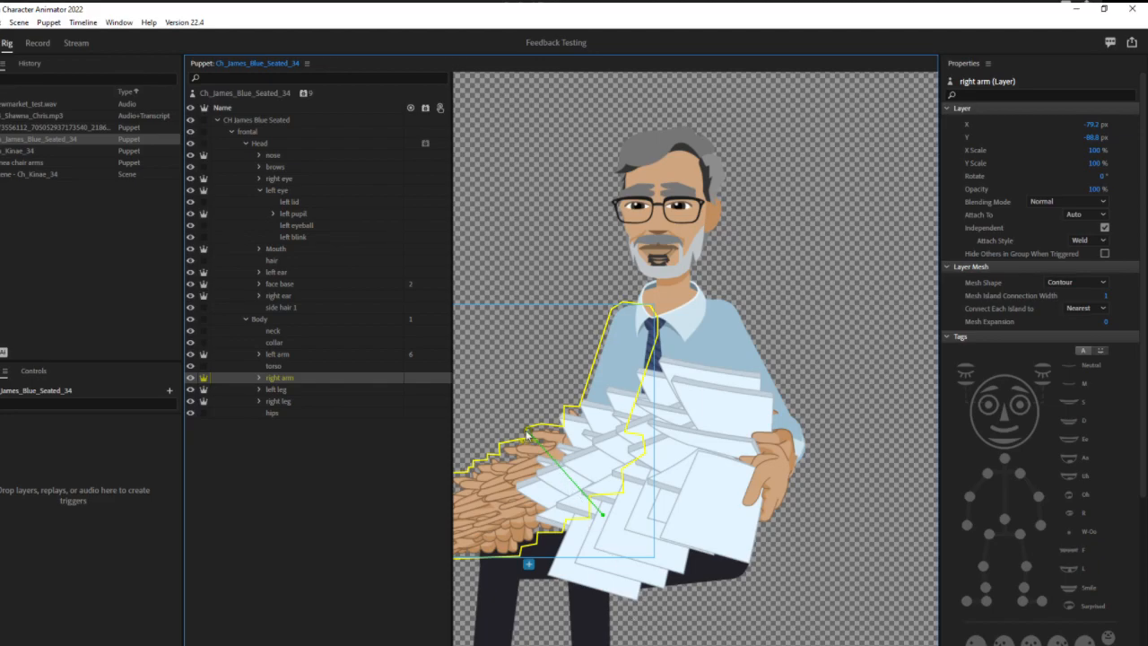
click(630, 321)
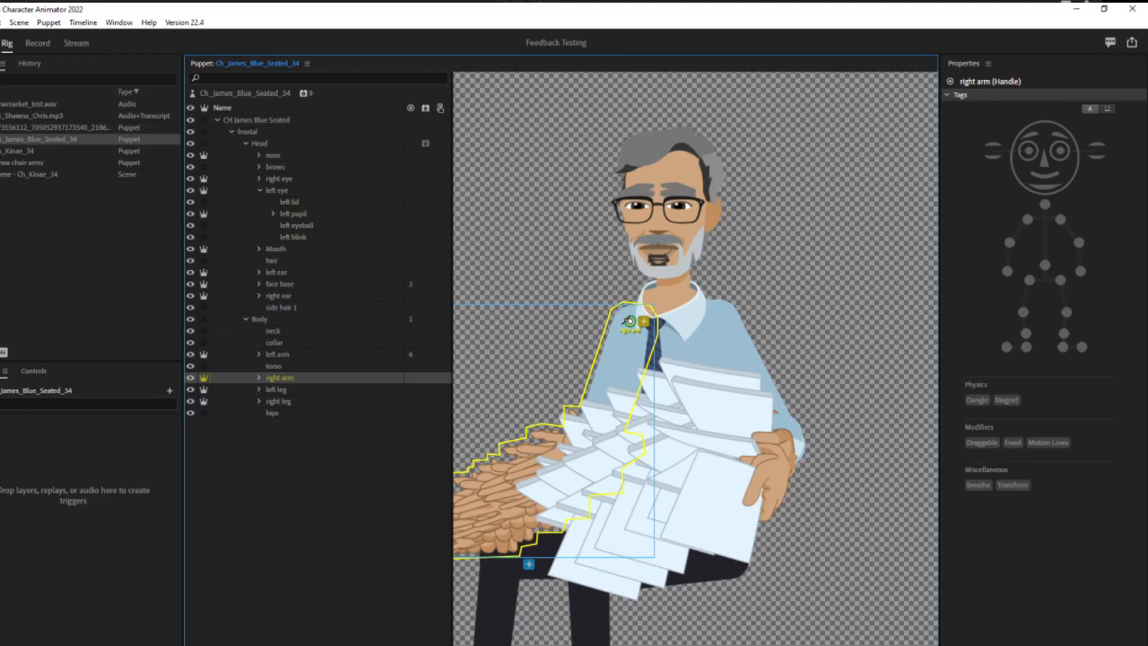
click(598, 371)
click(634, 387)
drag(618, 441, 615, 443)
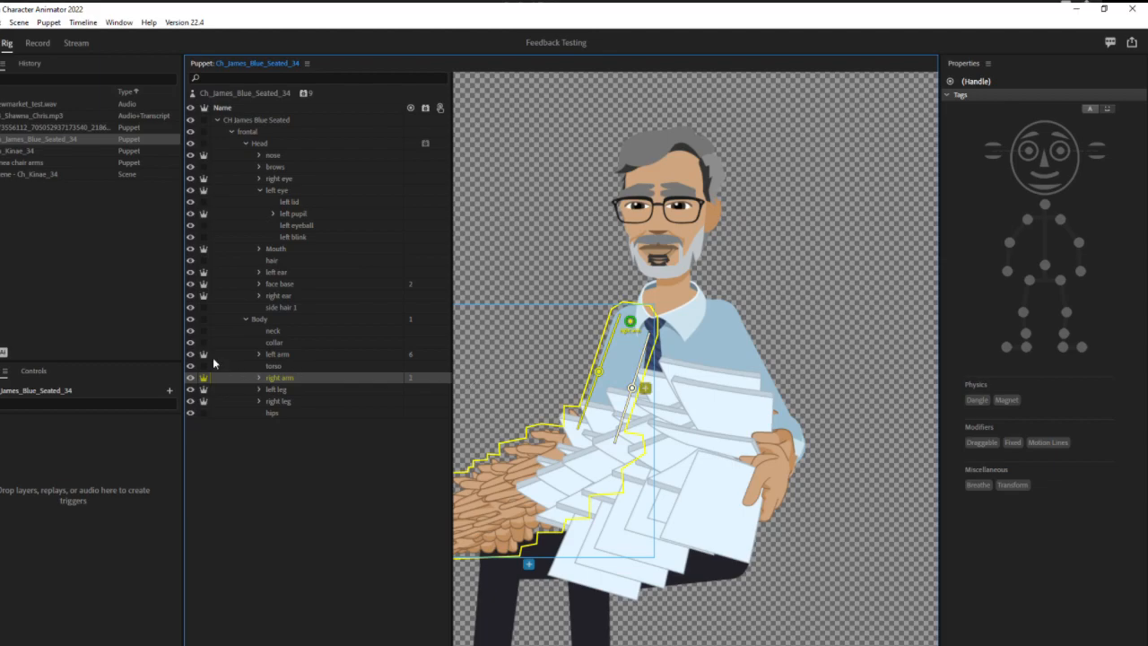
click(190, 354)
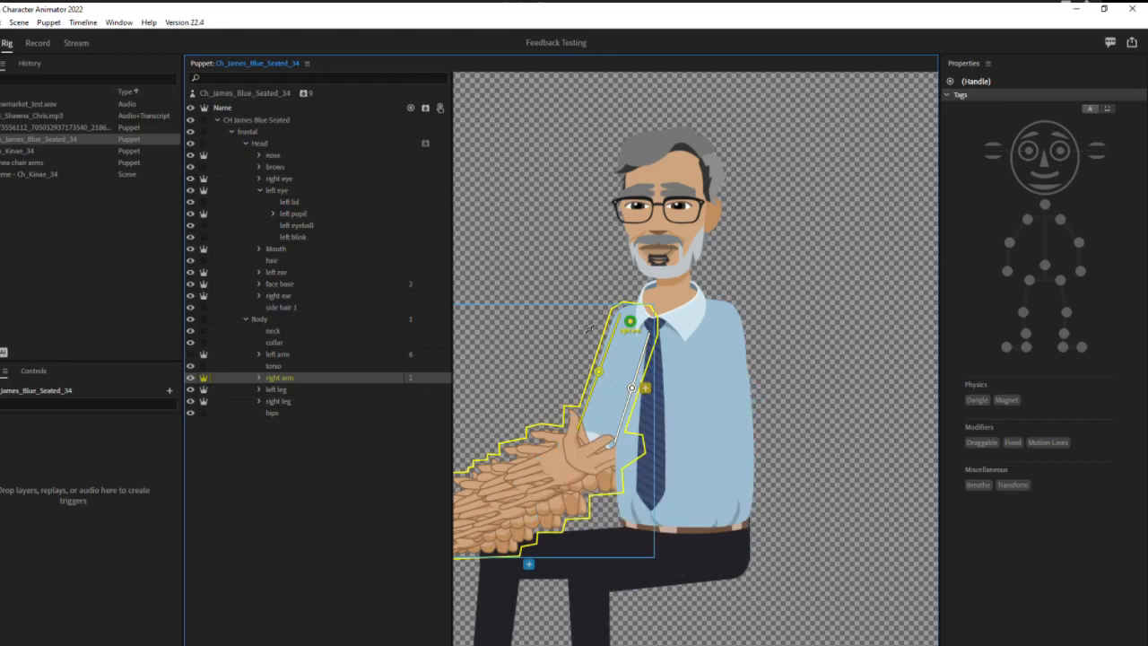
mouse_move(592, 473)
mouse_down()
mouse_move(506, 520)
mouse_move(521, 474)
mouse_move(560, 452)
mouse_up()
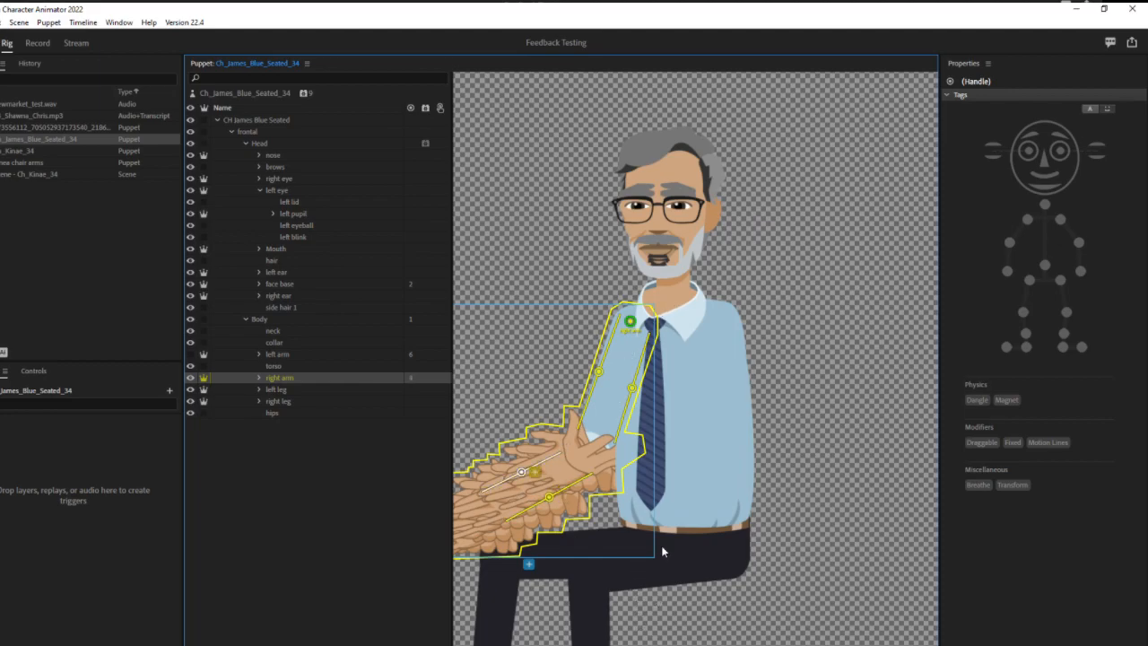
Step: Tag the right arm's origin handle as Right Shoulder
click(630, 320)
click(1028, 220)
click(1028, 221)
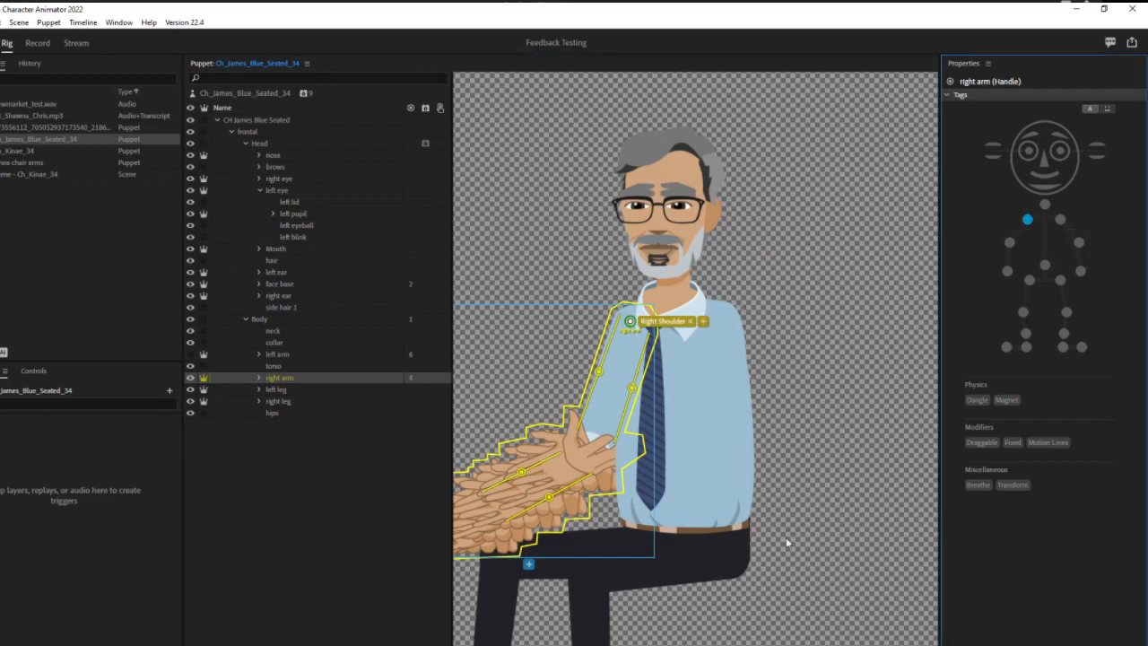
Step: Add Right Elbow and Right Wrist handles on the right arm, make the wrist Draggable, and show the left arm layer again
click(663, 643)
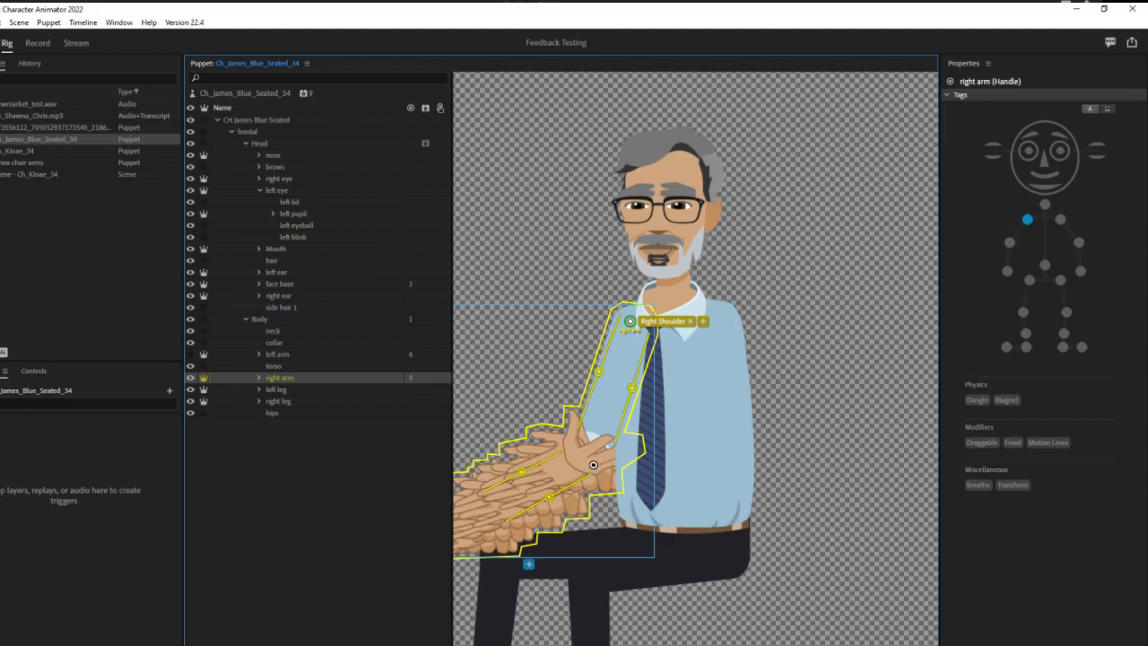
click(585, 456)
click(1009, 242)
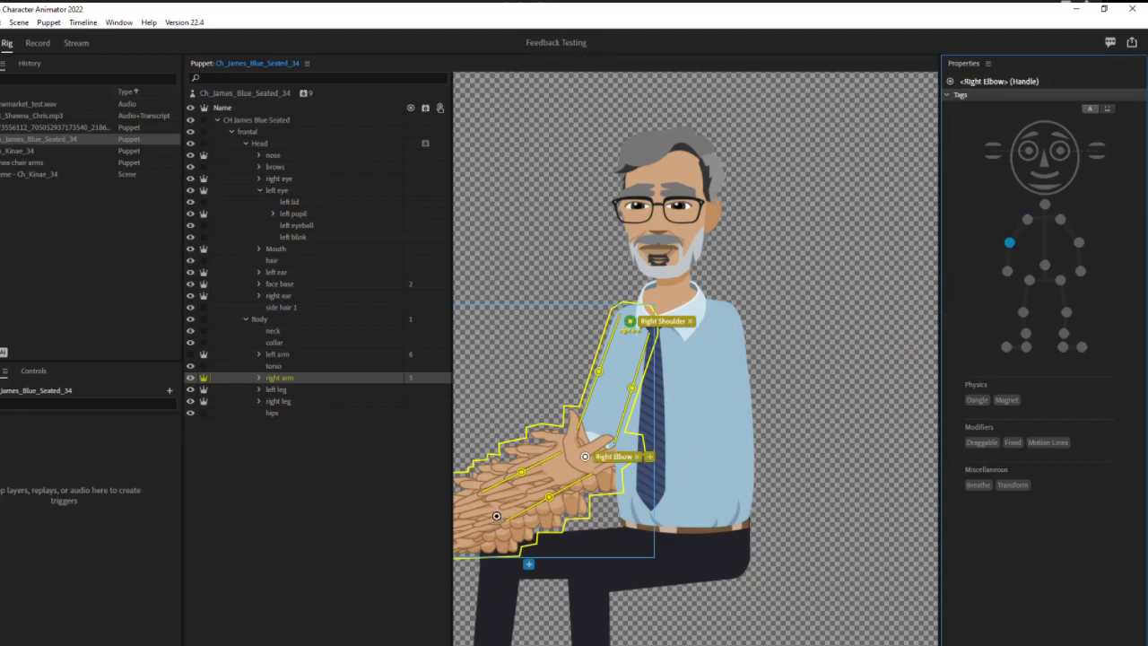
click(482, 516)
click(1007, 270)
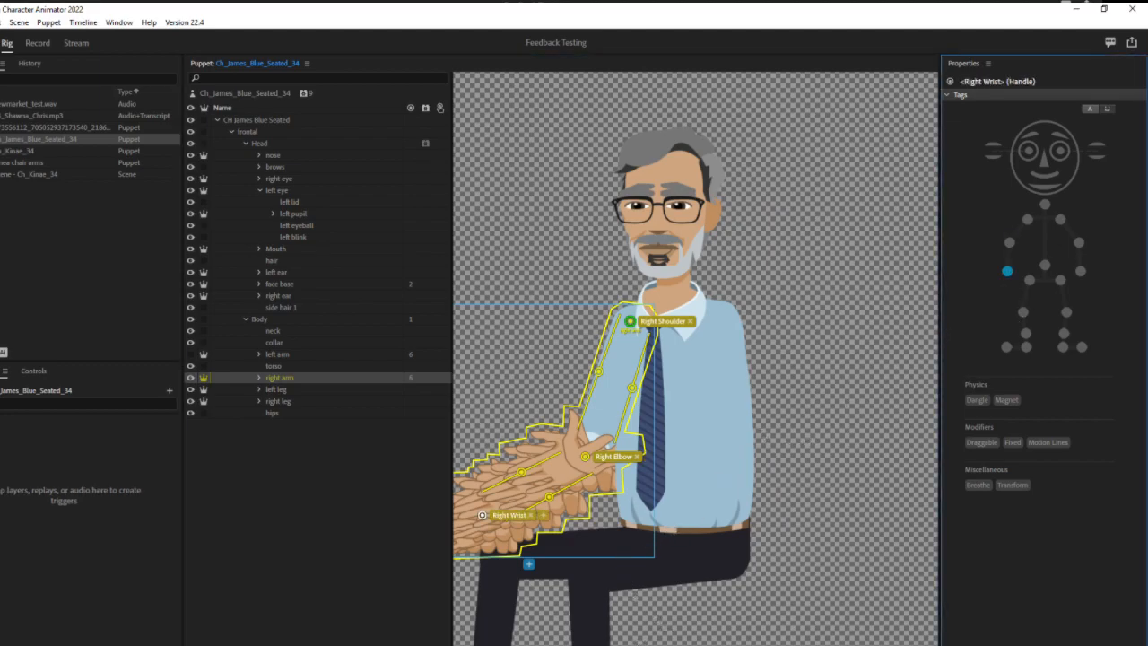
click(980, 443)
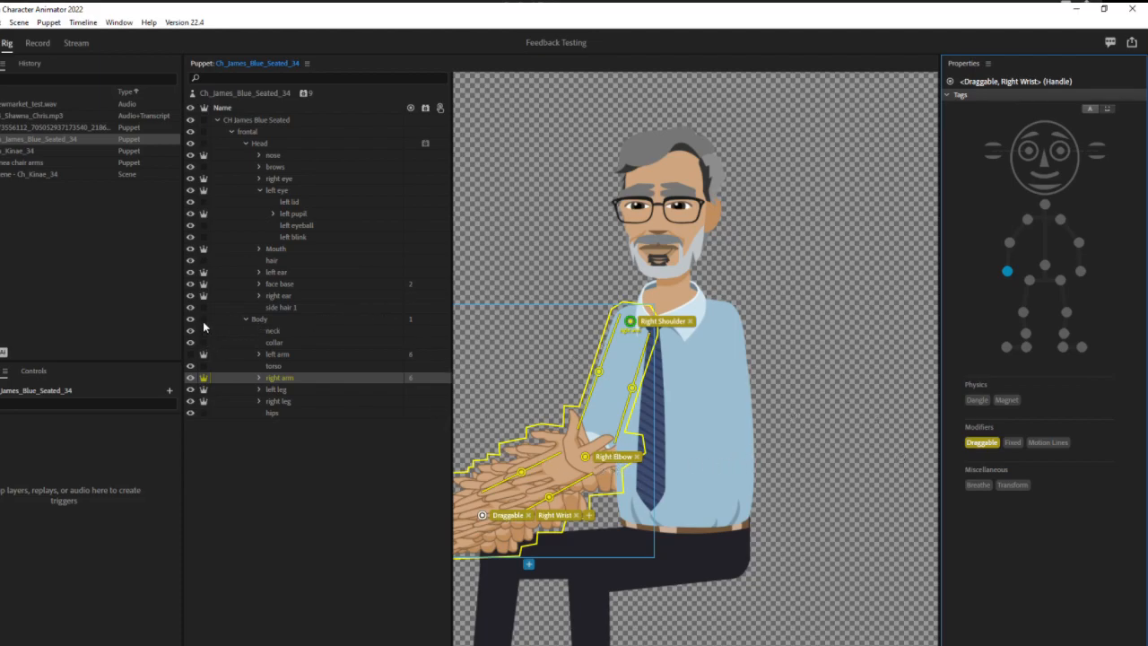
click(193, 355)
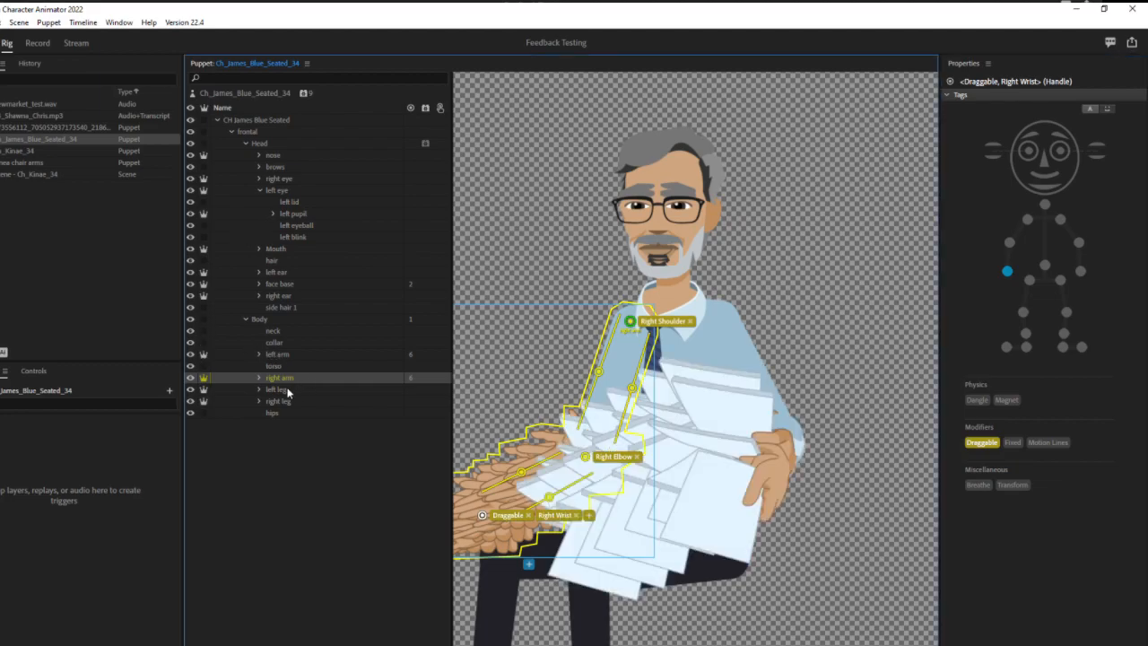
Step: Add the Limb IK and Auto Blink behaviors to the puppet
click(303, 93)
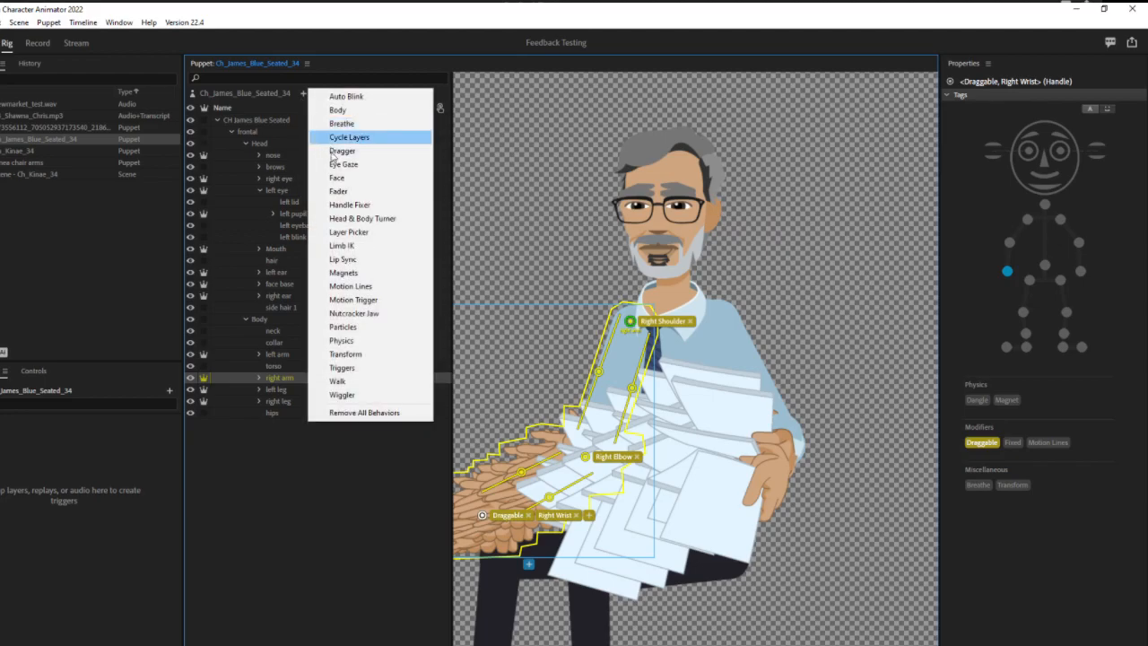
click(341, 246)
click(304, 95)
click(328, 98)
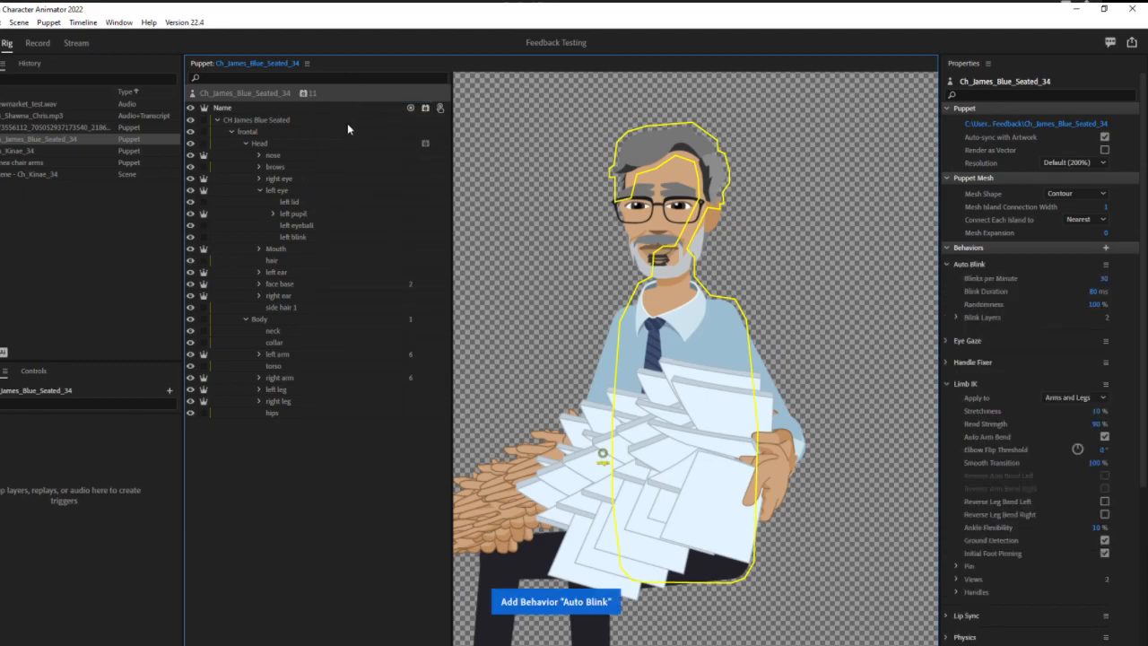
Step: Move the left leg layer's origin to the hip and tag it as Left Hip
click(280, 389)
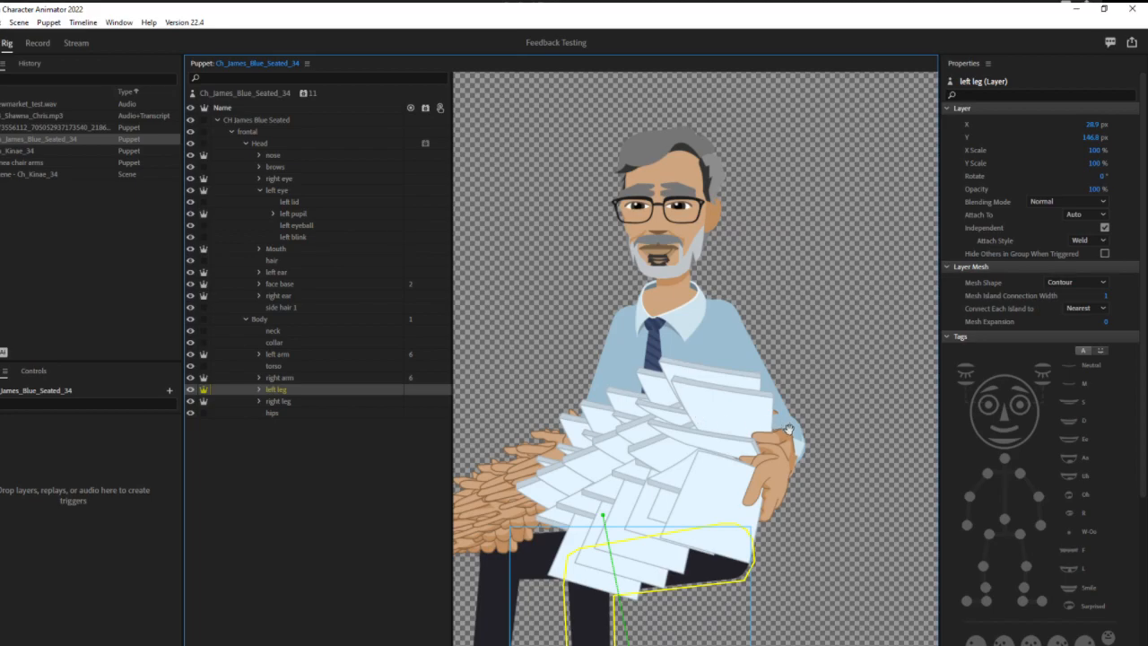
drag(849, 431, 874, 213)
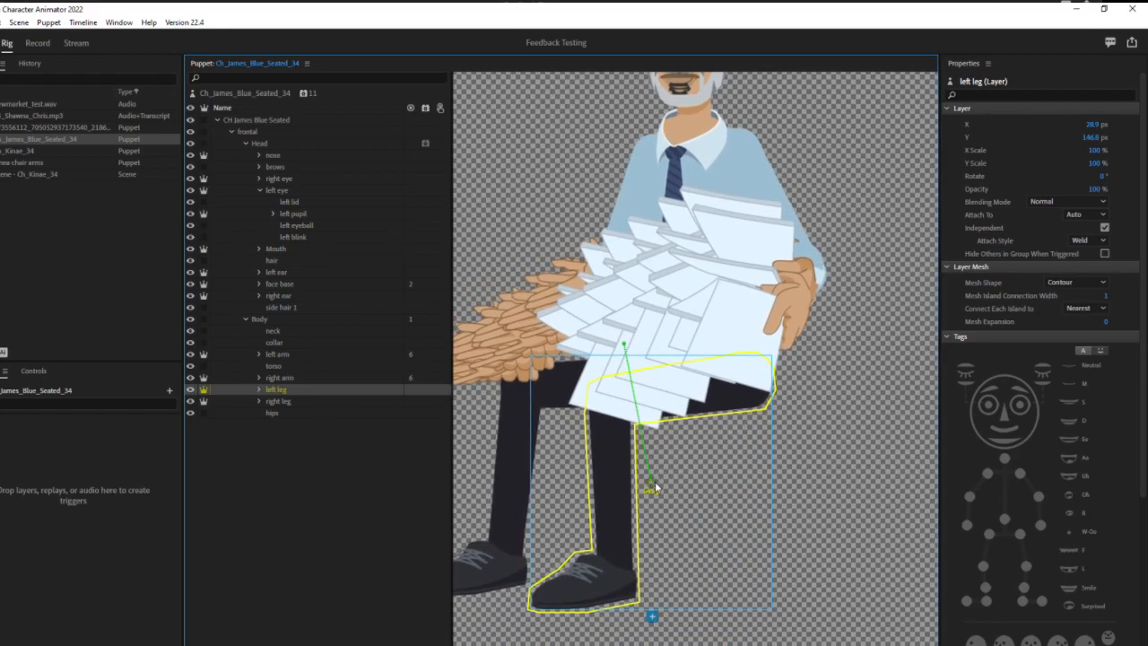
click(750, 375)
click(1059, 280)
Step: Add handles on the left leg tagged Left Knee, Left Ankle, Left Heel and Left Toe
click(612, 398)
click(1065, 312)
click(610, 544)
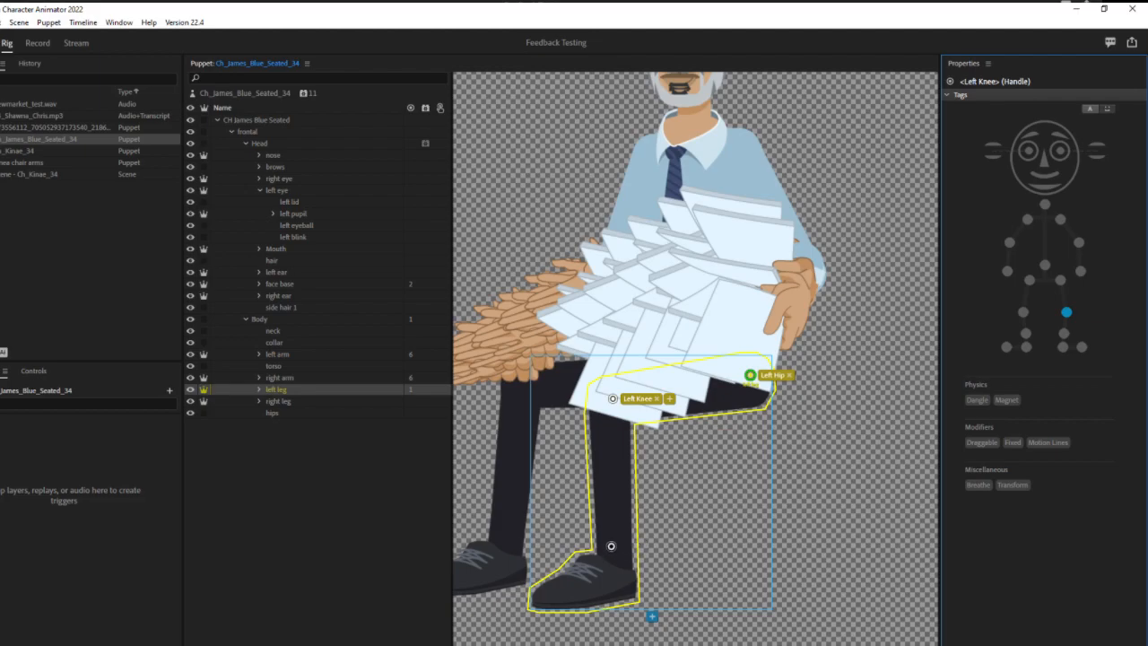
click(1063, 333)
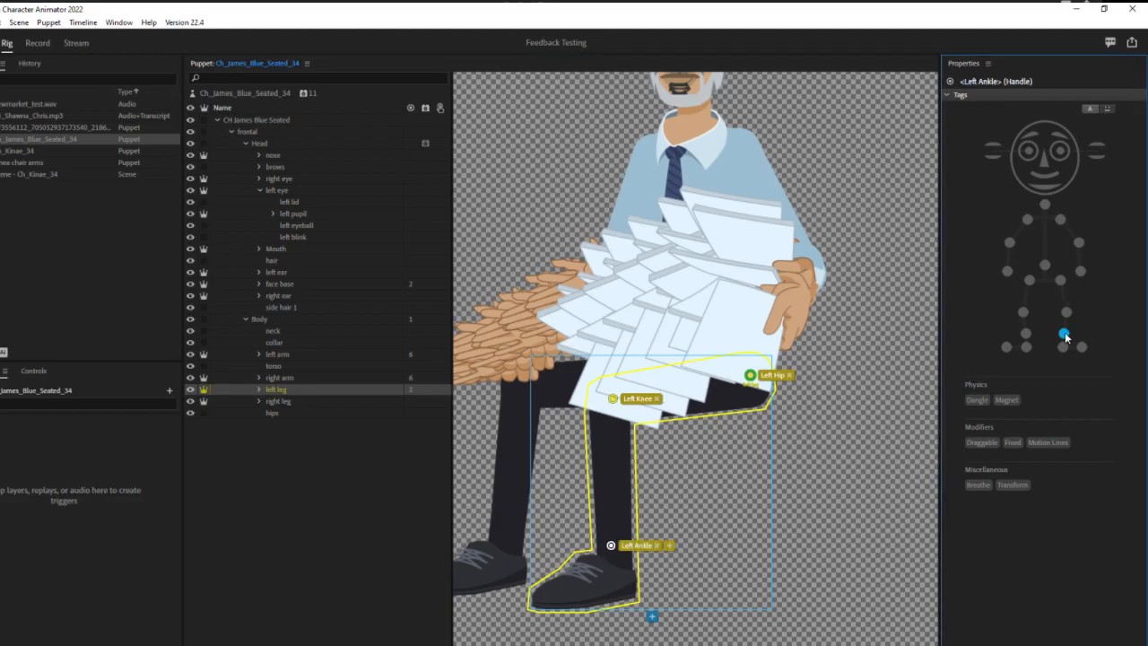
click(628, 585)
click(1062, 347)
click(544, 600)
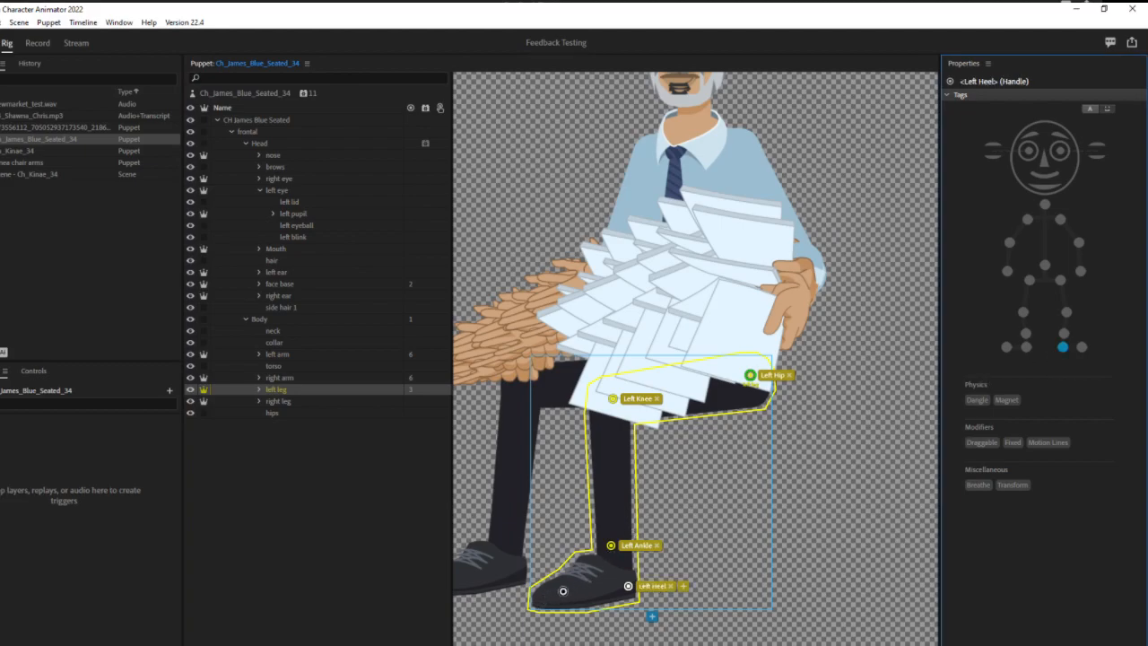
click(1081, 347)
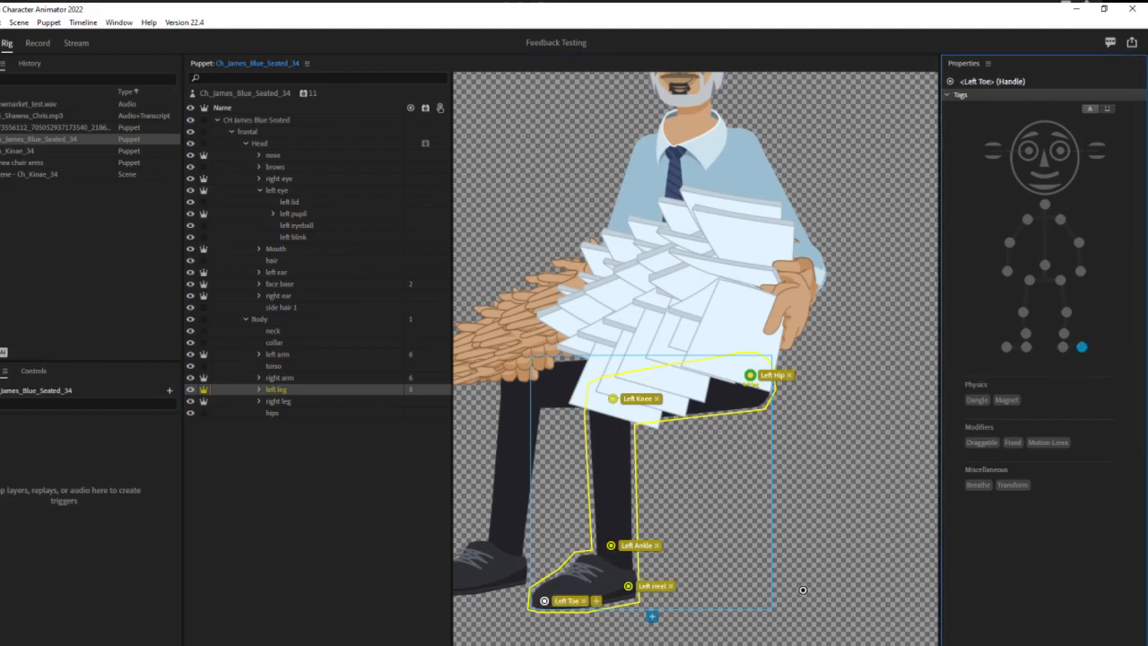
Step: Draw sticks along both edges of the left leg's thigh and shin, and toggle the layer's visibility to check it
mouse_move(737, 361)
mouse_down()
mouse_move(609, 384)
mouse_move(597, 568)
mouse_up()
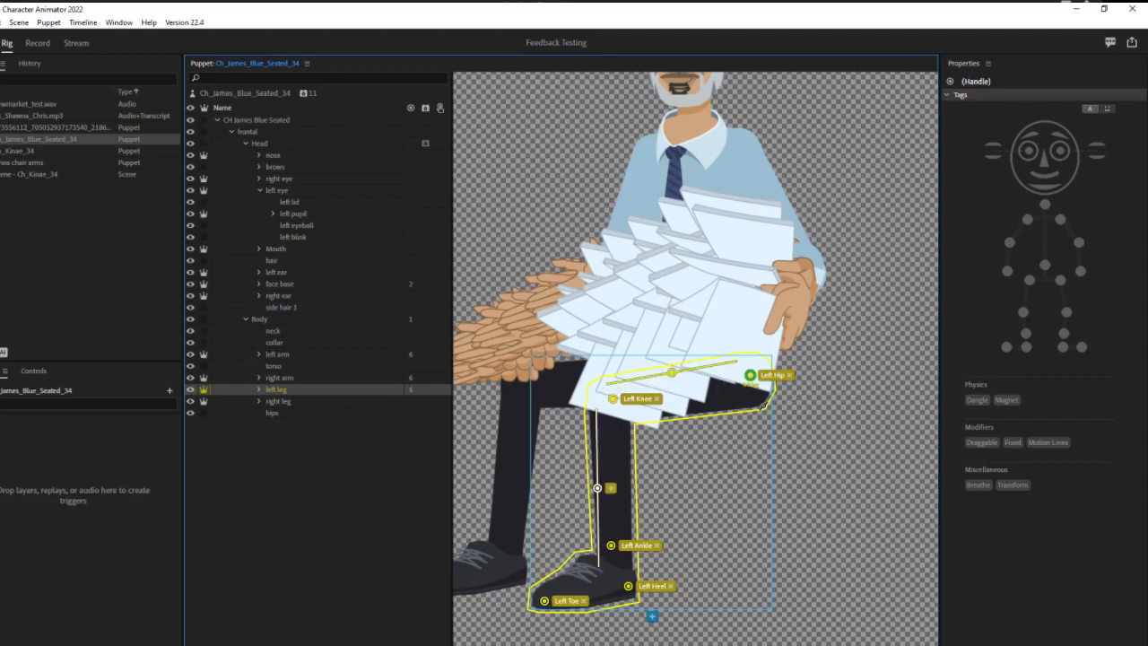
mouse_move(762, 402)
mouse_down()
mouse_move(625, 426)
mouse_move(631, 578)
mouse_up()
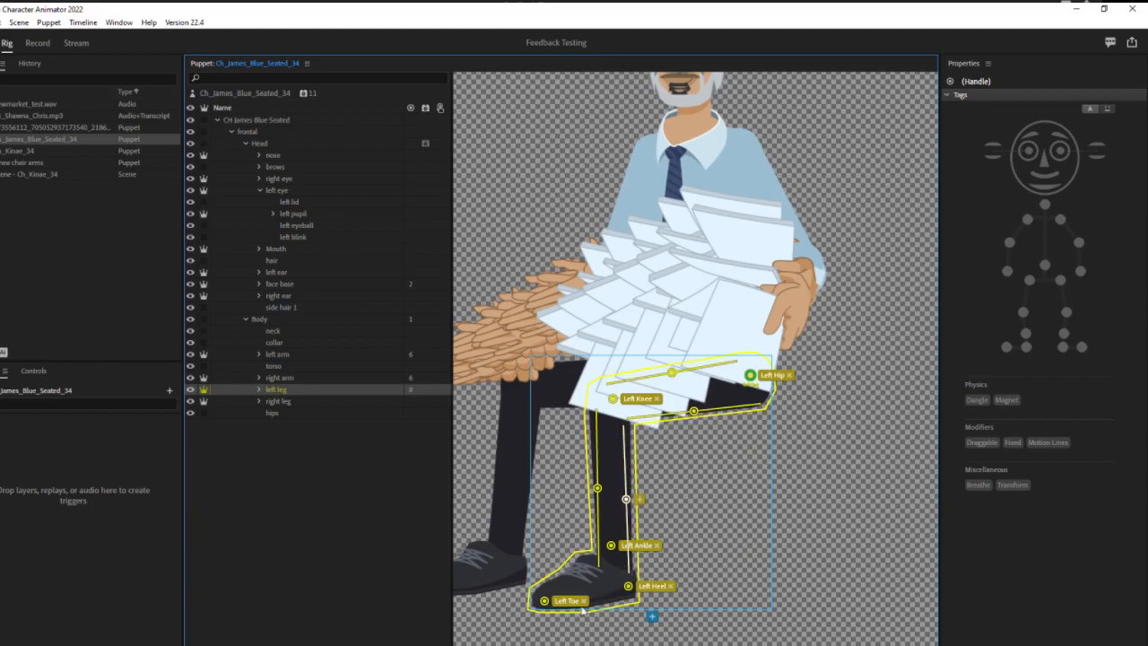
click(190, 391)
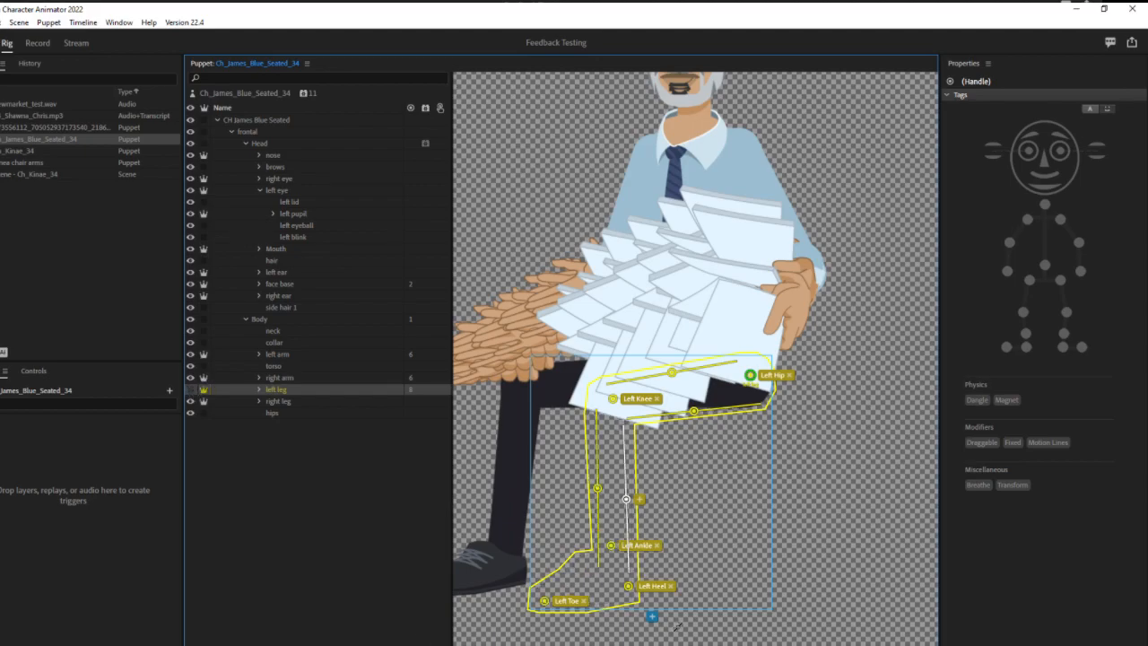
click(191, 390)
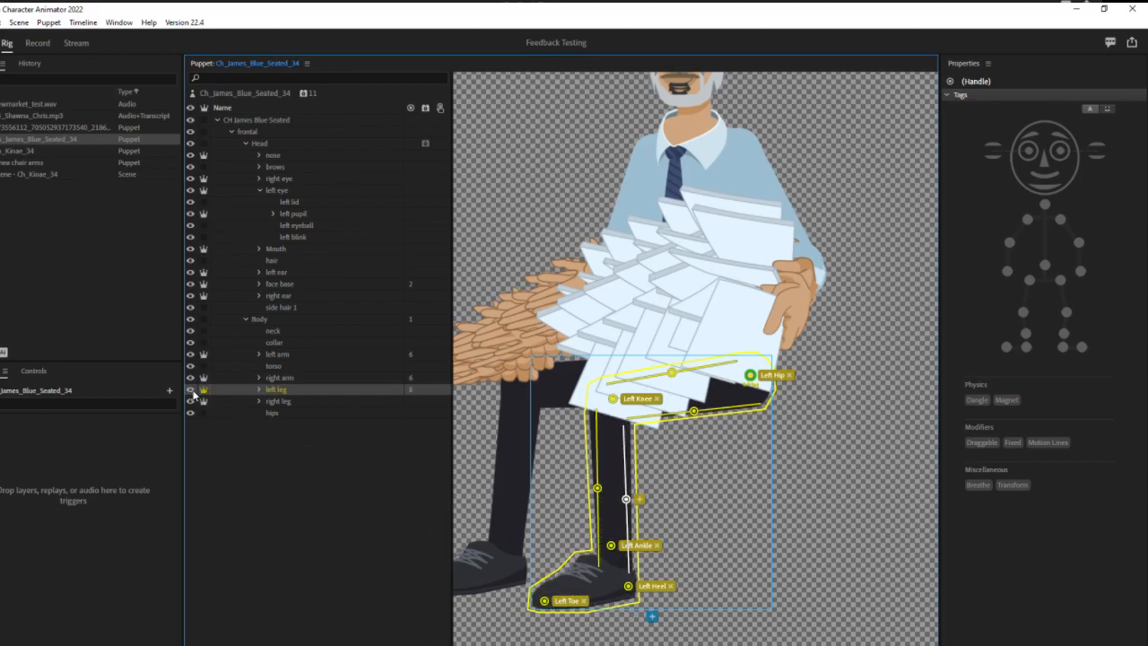
Step: Move the right leg layer's origin to the hip and tag it as Right Hip
click(278, 401)
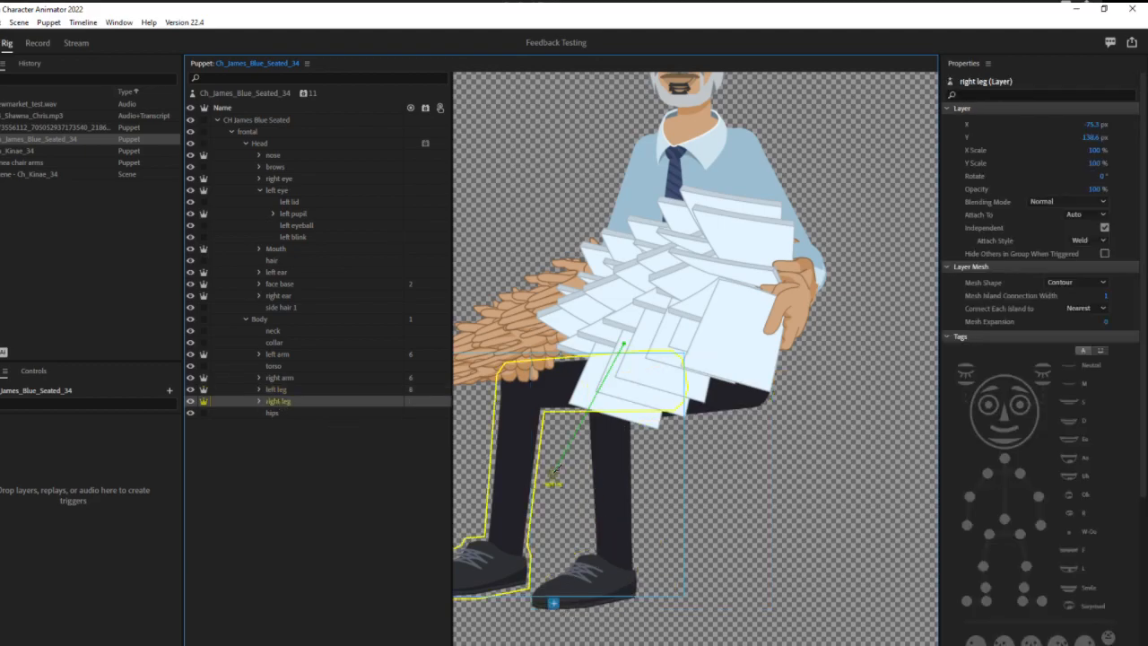
drag(554, 482, 661, 373)
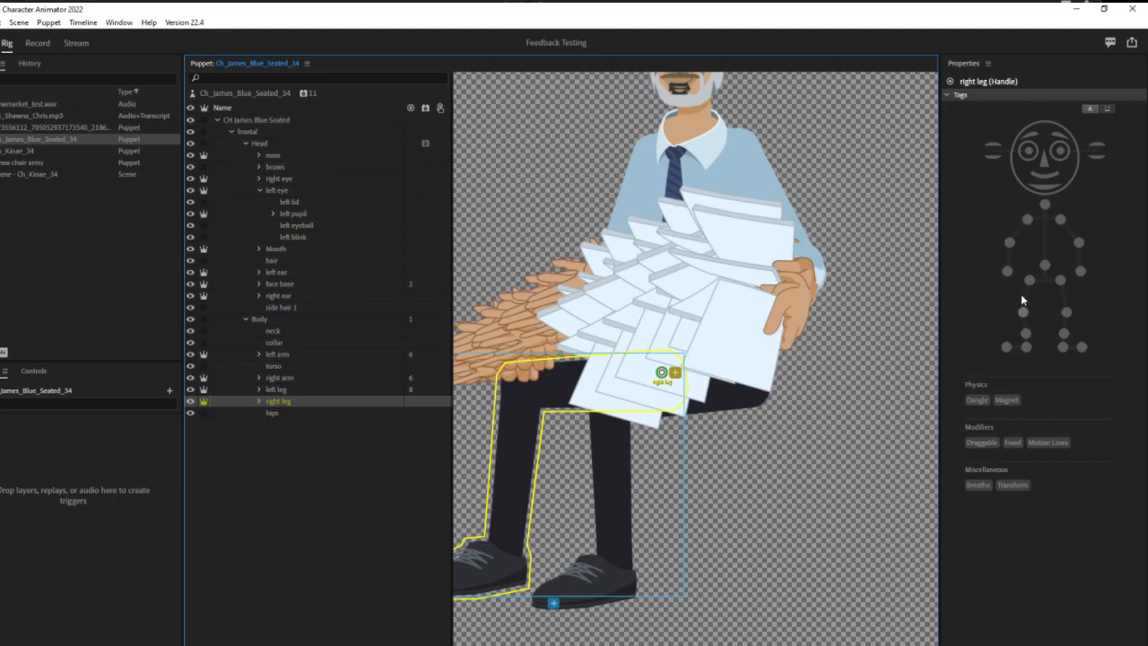
click(1029, 280)
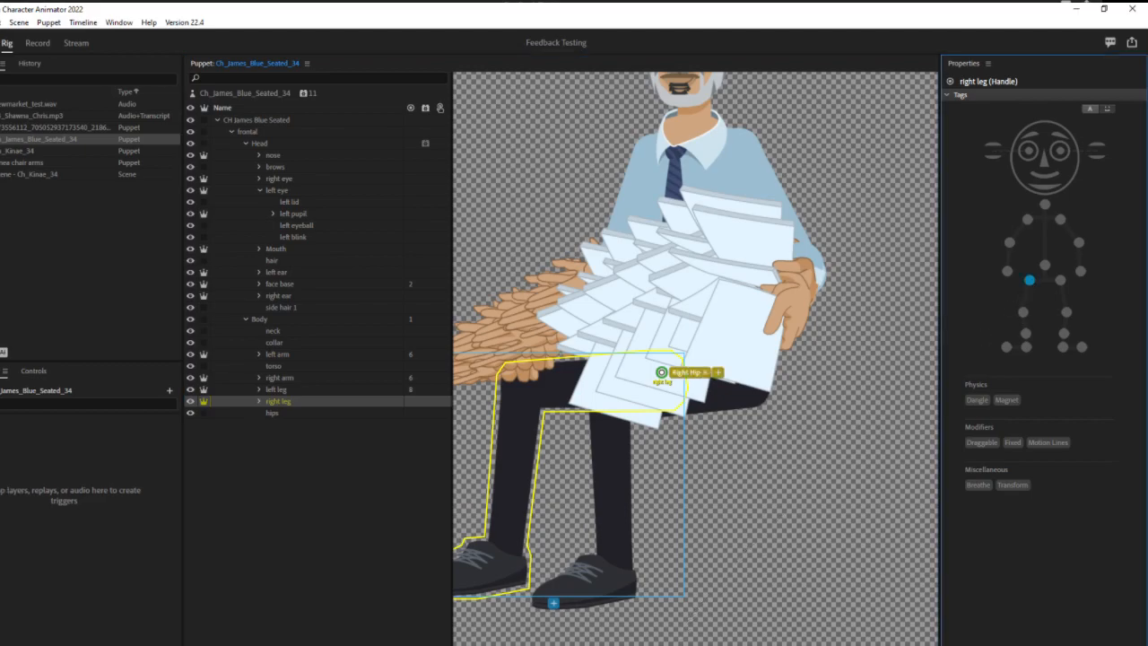
Step: Add handles on the right leg tagged Right Knee, Right Ankle, Right Heel and Right Toe
click(519, 386)
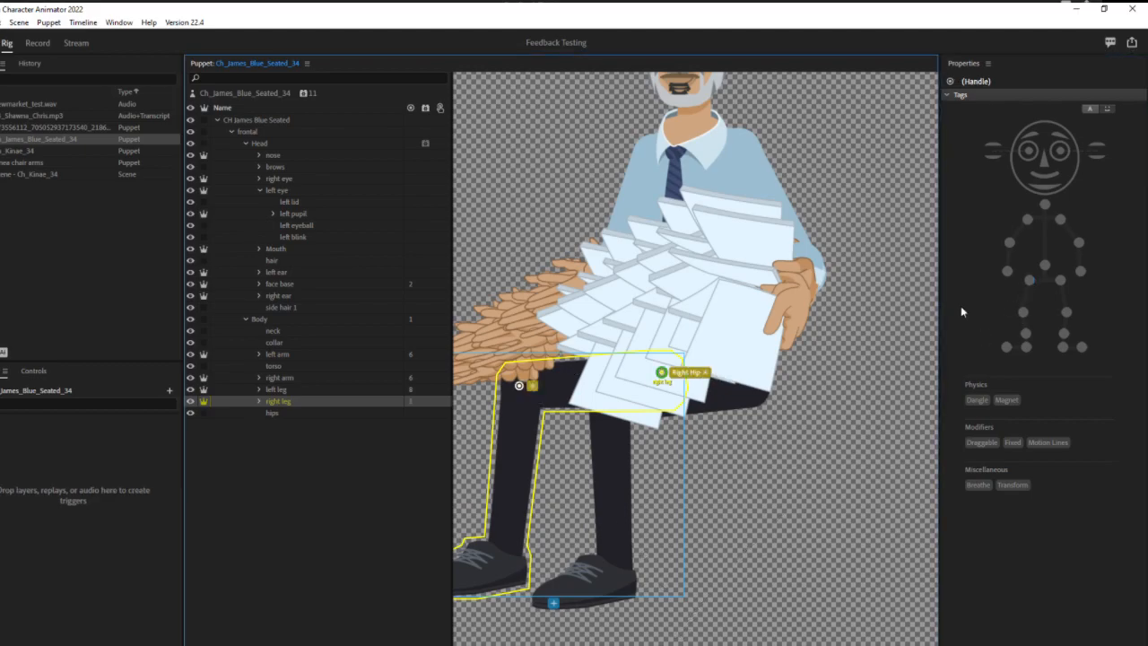
click(1023, 313)
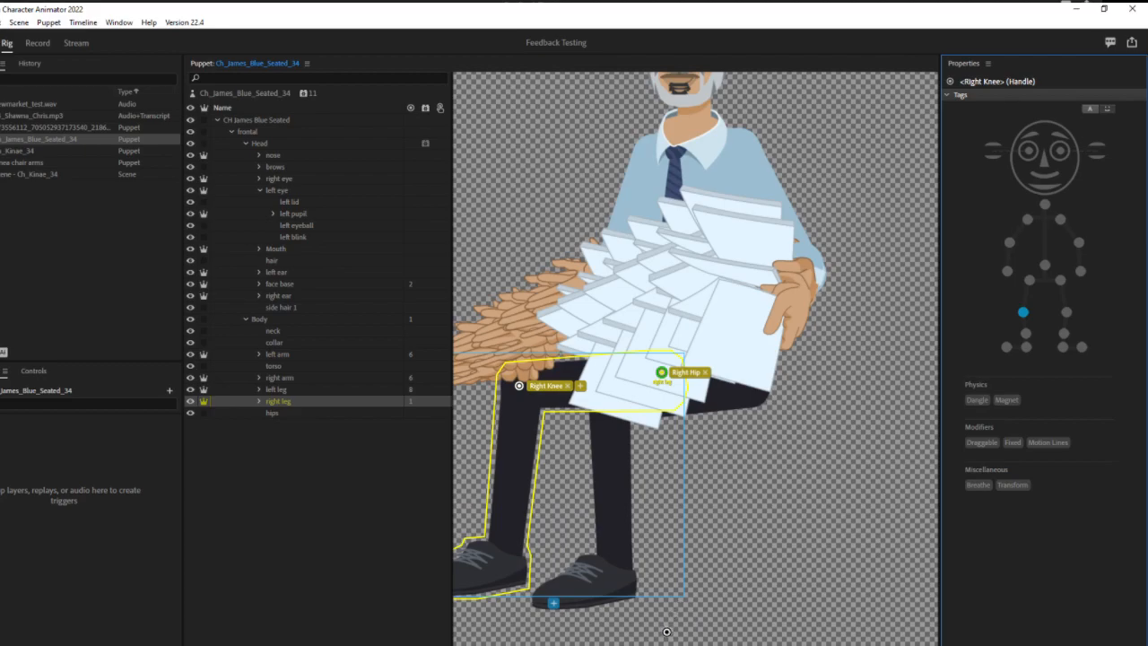
click(509, 540)
drag(747, 498, 842, 489)
click(1025, 333)
click(613, 568)
click(1026, 346)
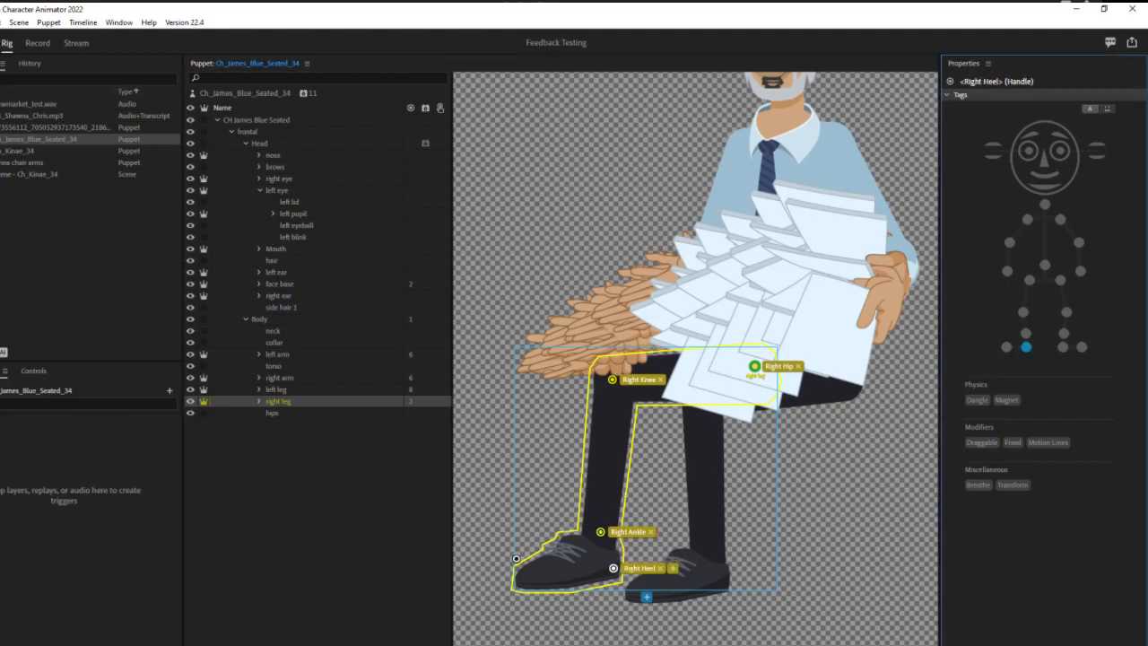
click(527, 580)
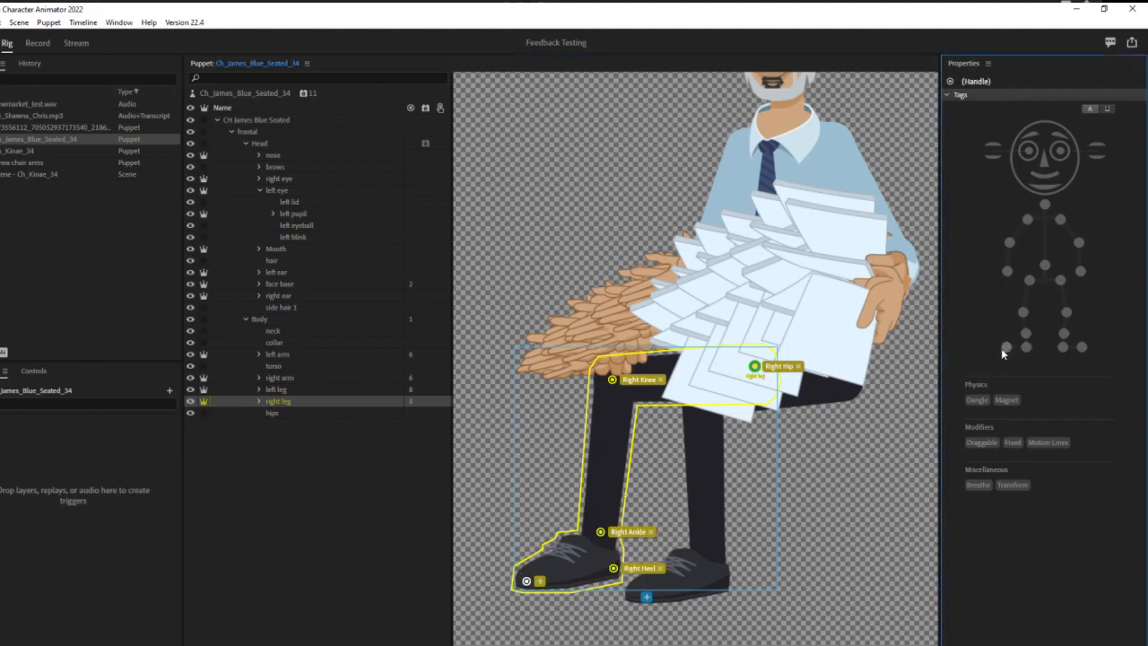
click(1005, 346)
Step: Draw sticks along both edges of the right leg's thigh and shin
click(705, 644)
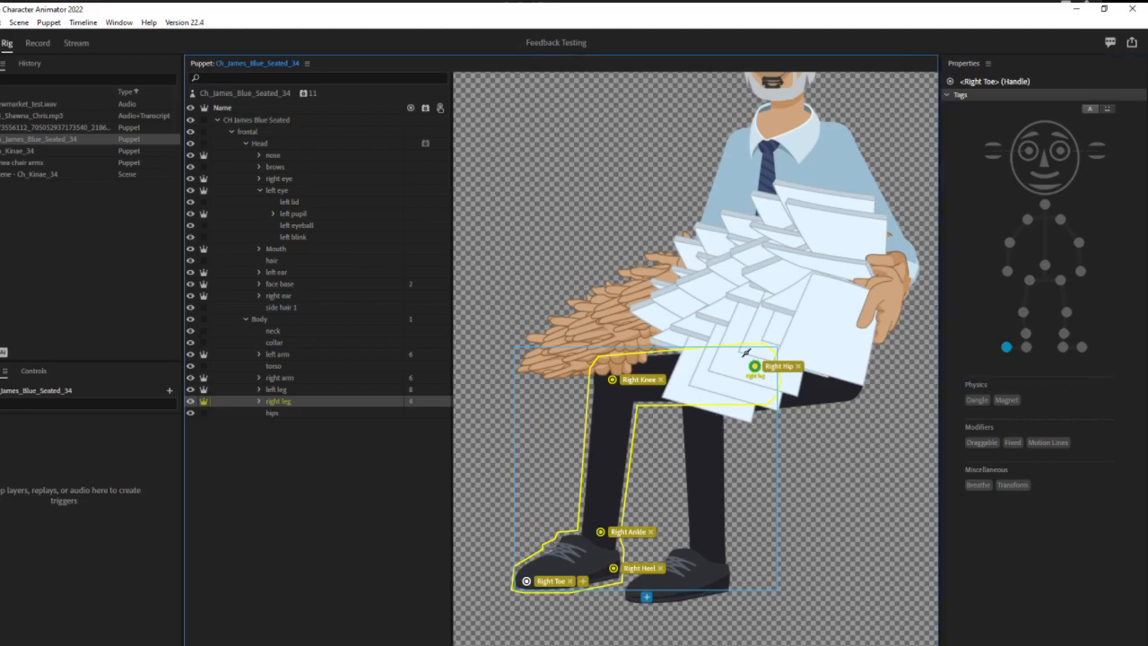
drag(745, 354, 617, 361)
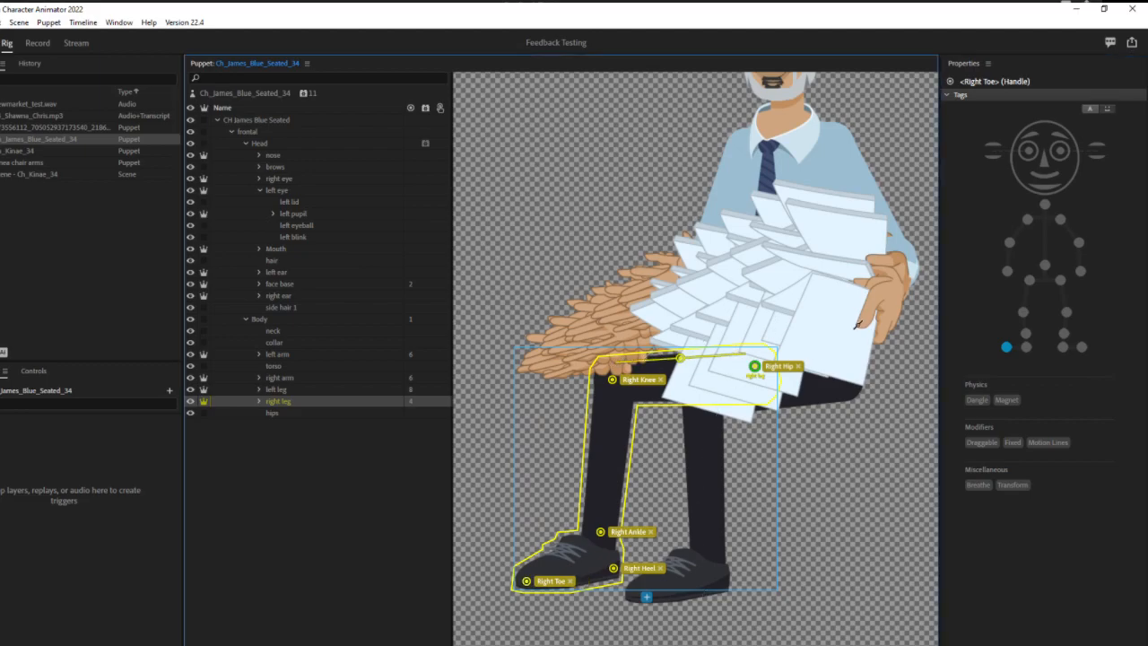
mouse_move(731, 383)
mouse_down()
mouse_move(638, 396)
mouse_move(615, 525)
mouse_up()
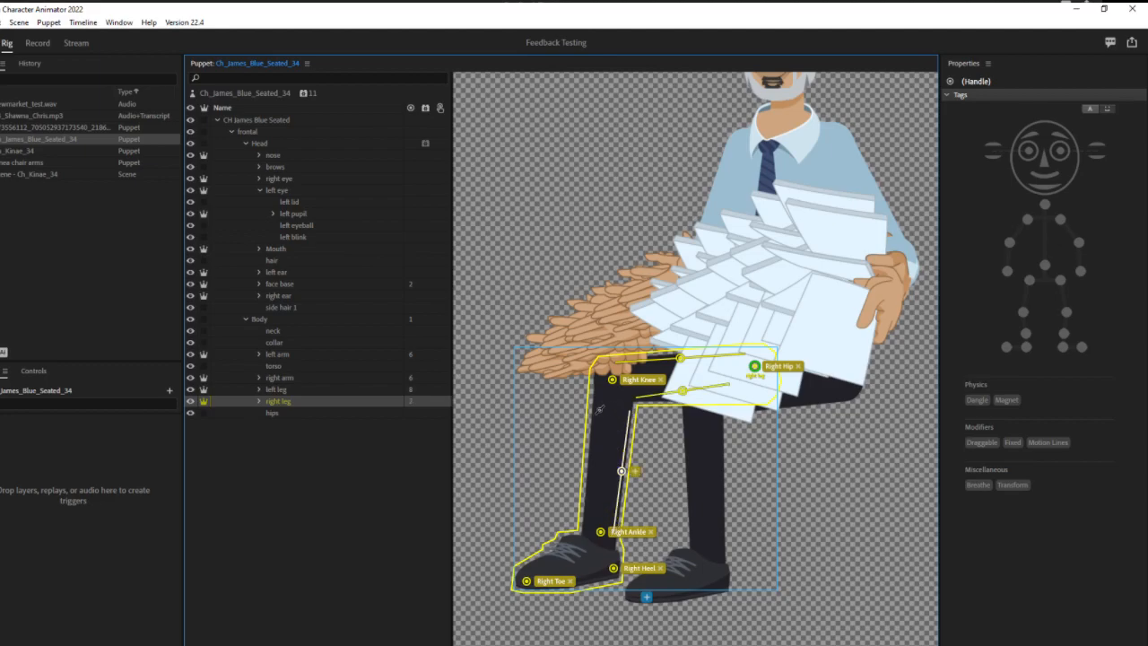
drag(598, 405, 582, 535)
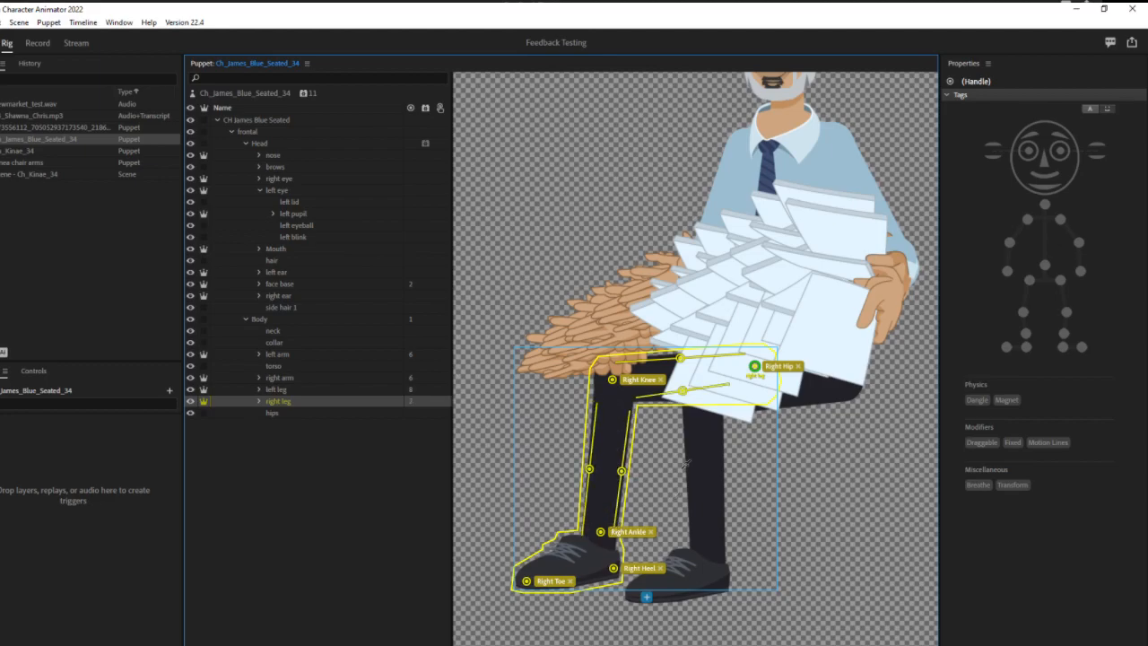
Step: Create a swap set from the left arm's forearms group and rename it left forearms
click(294, 274)
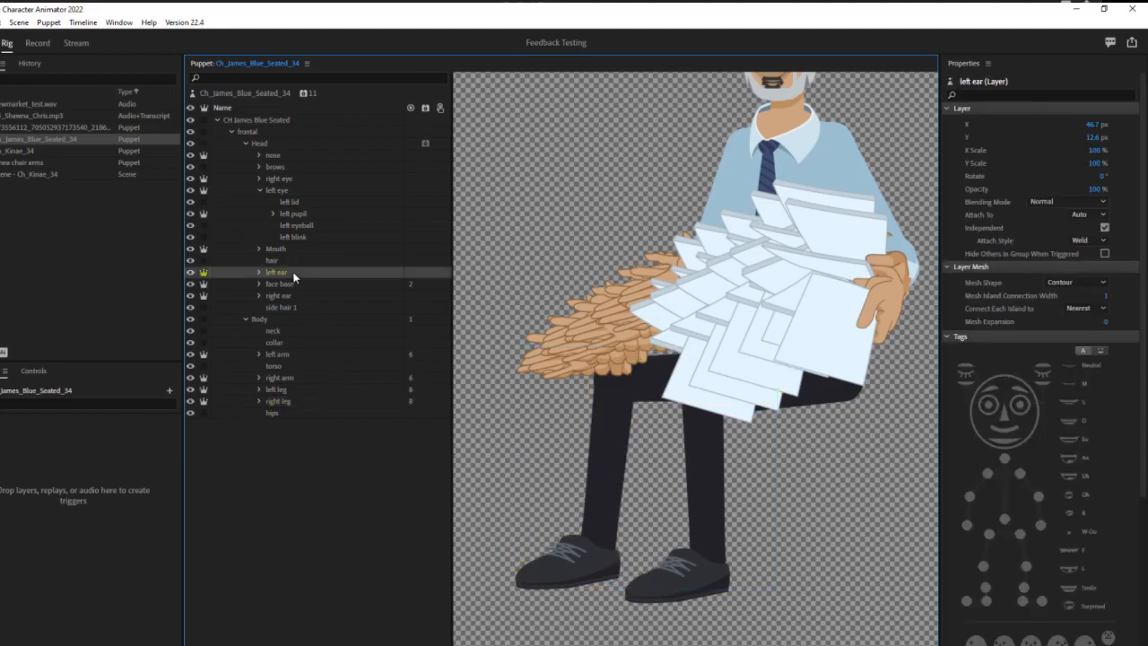
click(259, 354)
click(313, 363)
drag(314, 364, 125, 628)
right_click(27, 420)
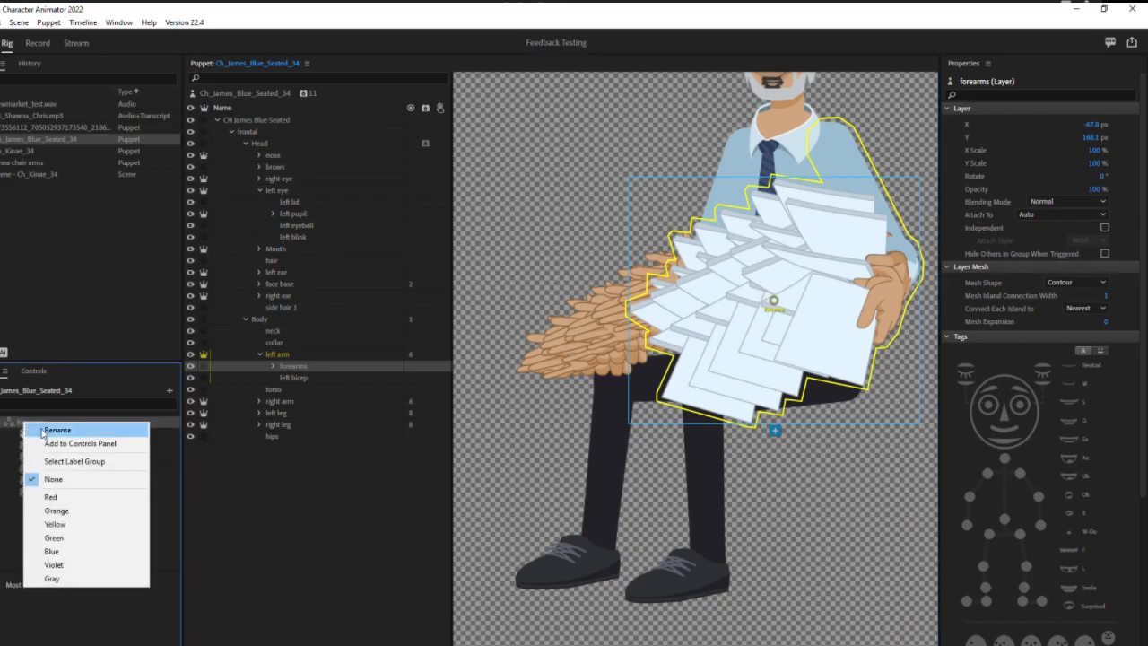
click(49, 427)
click(16, 421)
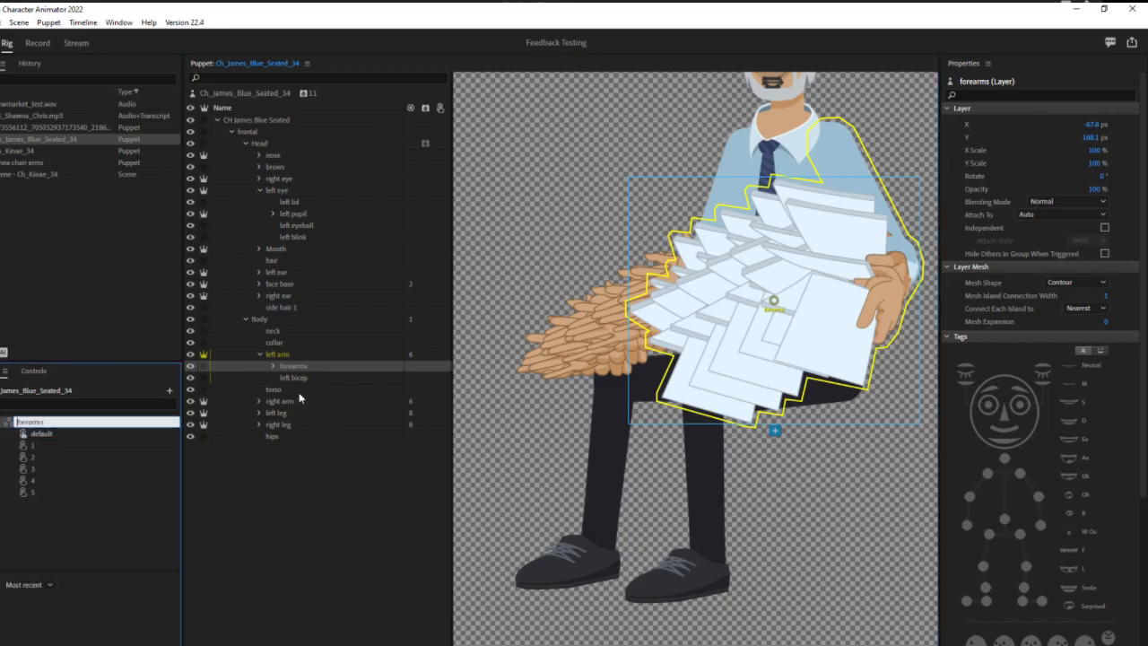
text(left)
key(Return)
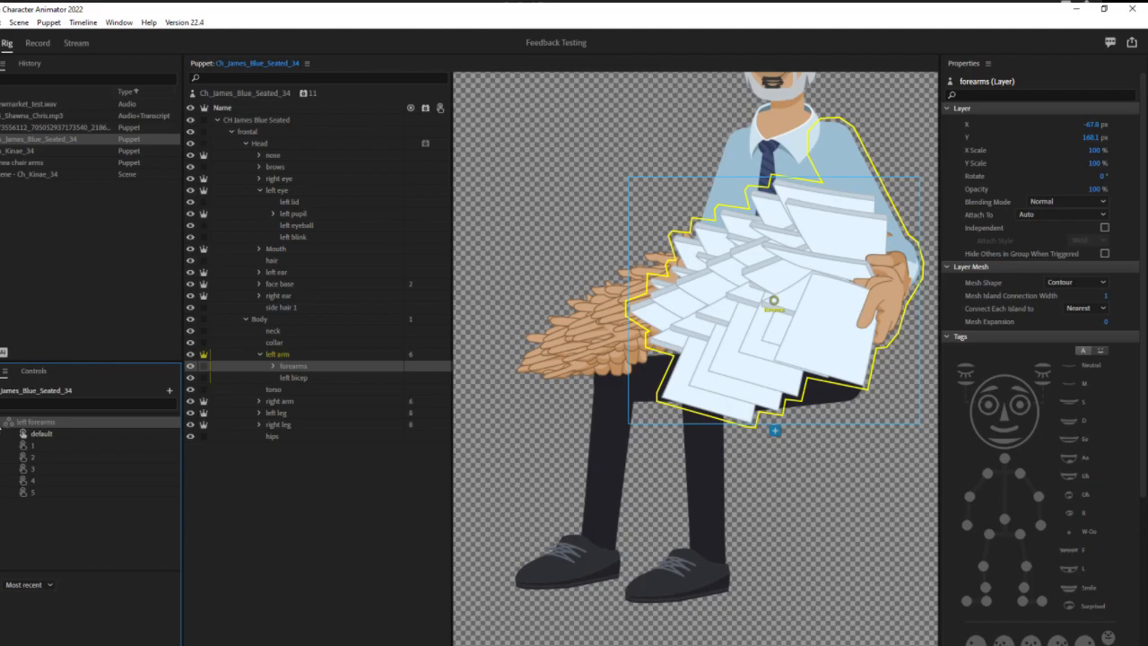
Step: Create a swap set from the hands group inside the left arm's default forearm and rename it left hands
click(271, 367)
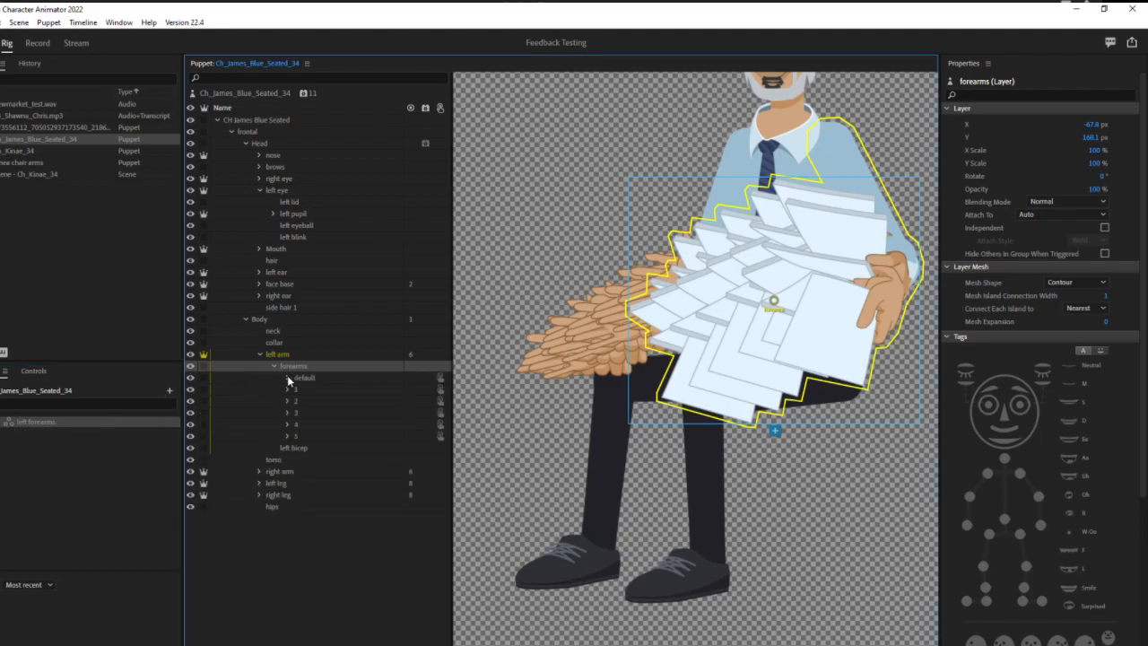
click(288, 378)
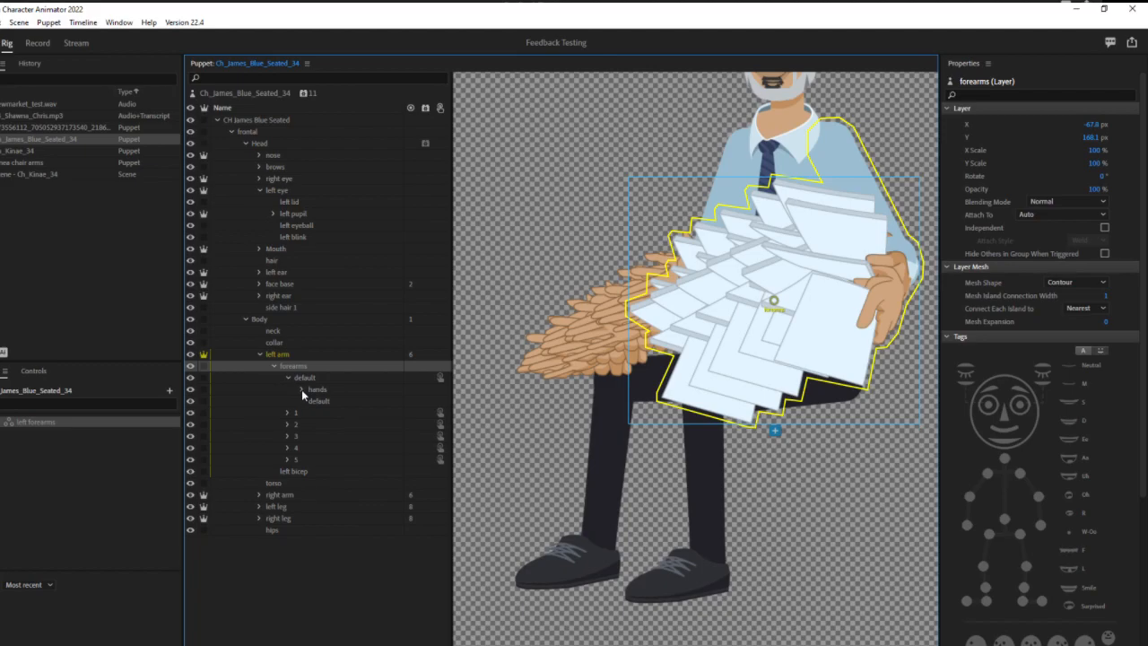
drag(316, 389, 140, 636)
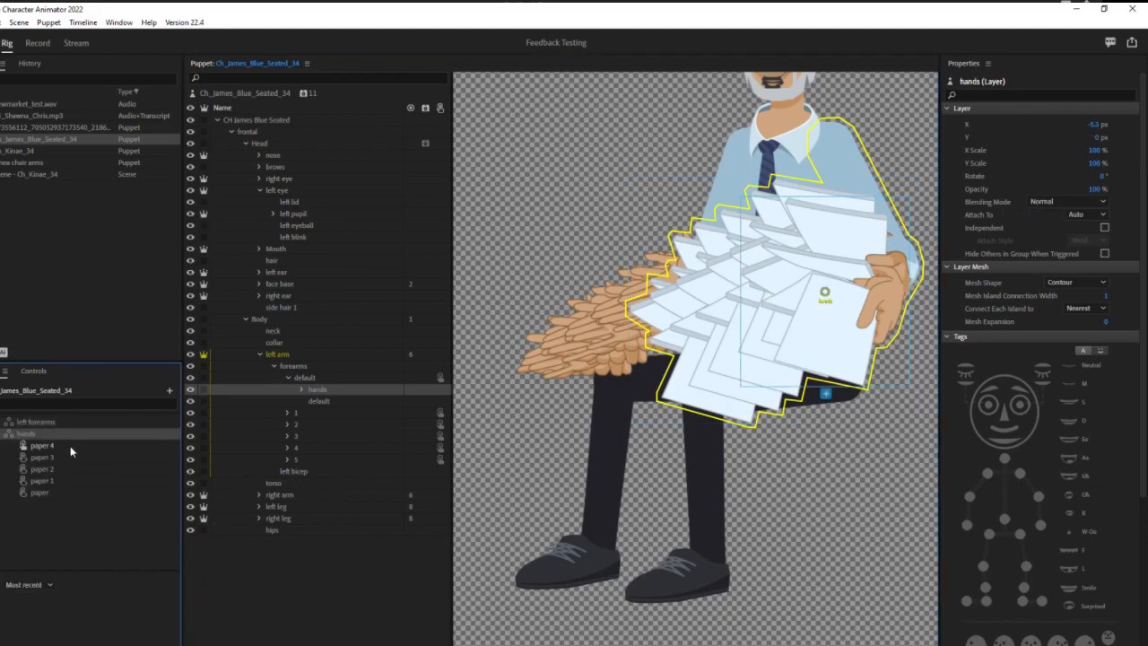
right_click(41, 438)
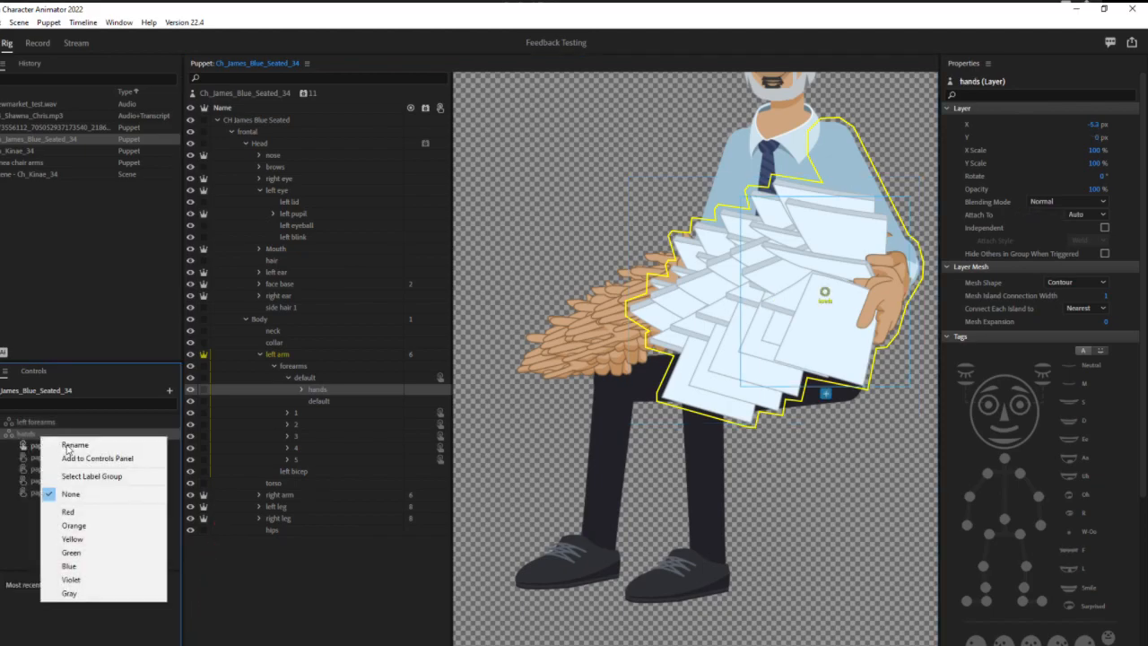
click(62, 444)
click(20, 434)
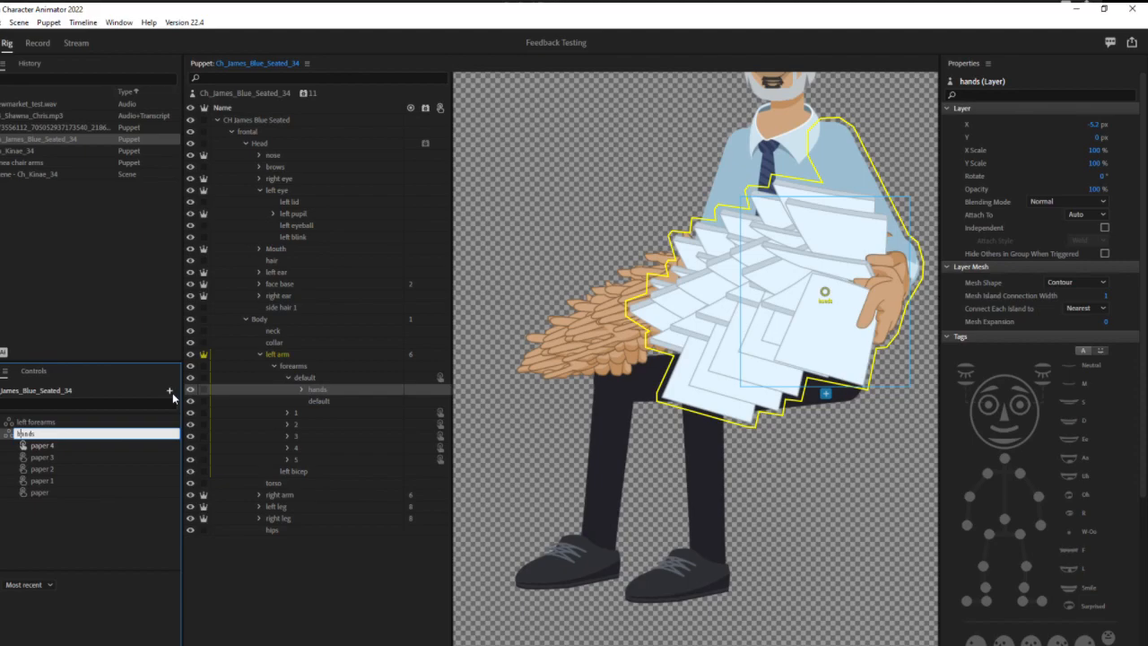
text(left)
key(Return)
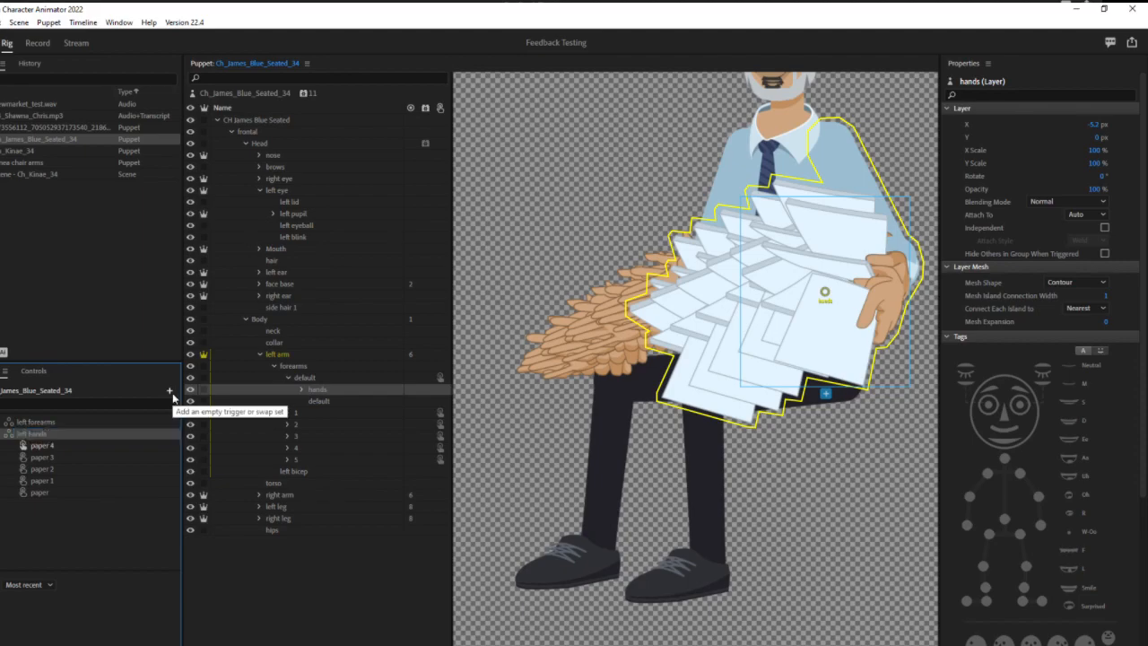
Step: Collapse the left arm's default forearm group and expand forearm groups 1 through 5
click(303, 388)
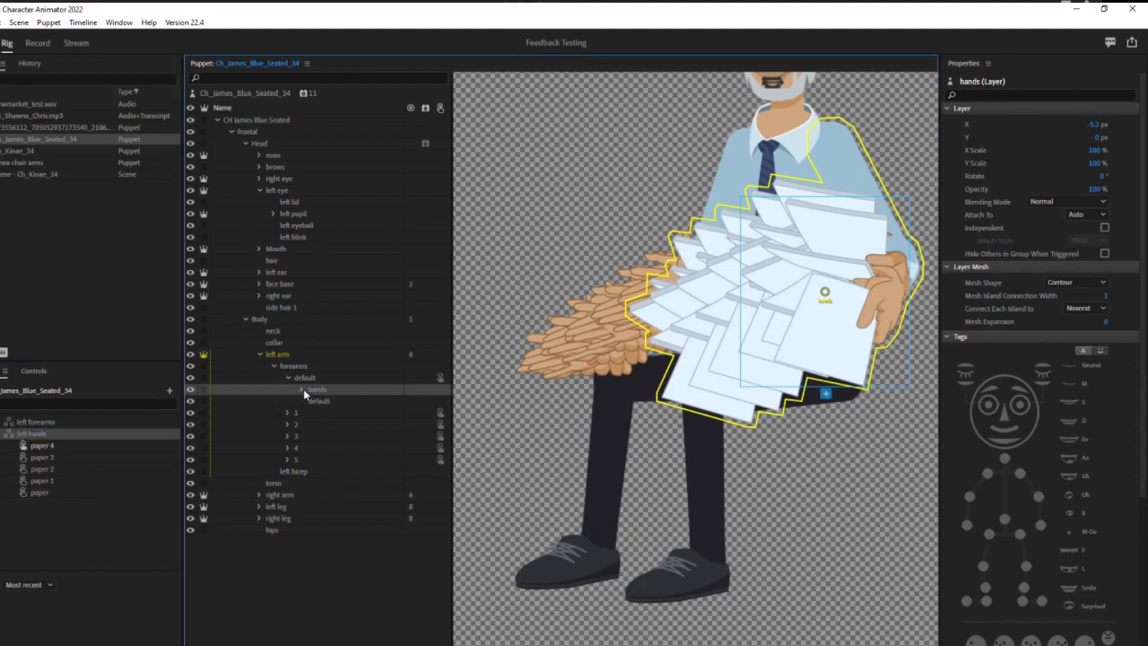
click(303, 388)
click(288, 378)
click(287, 389)
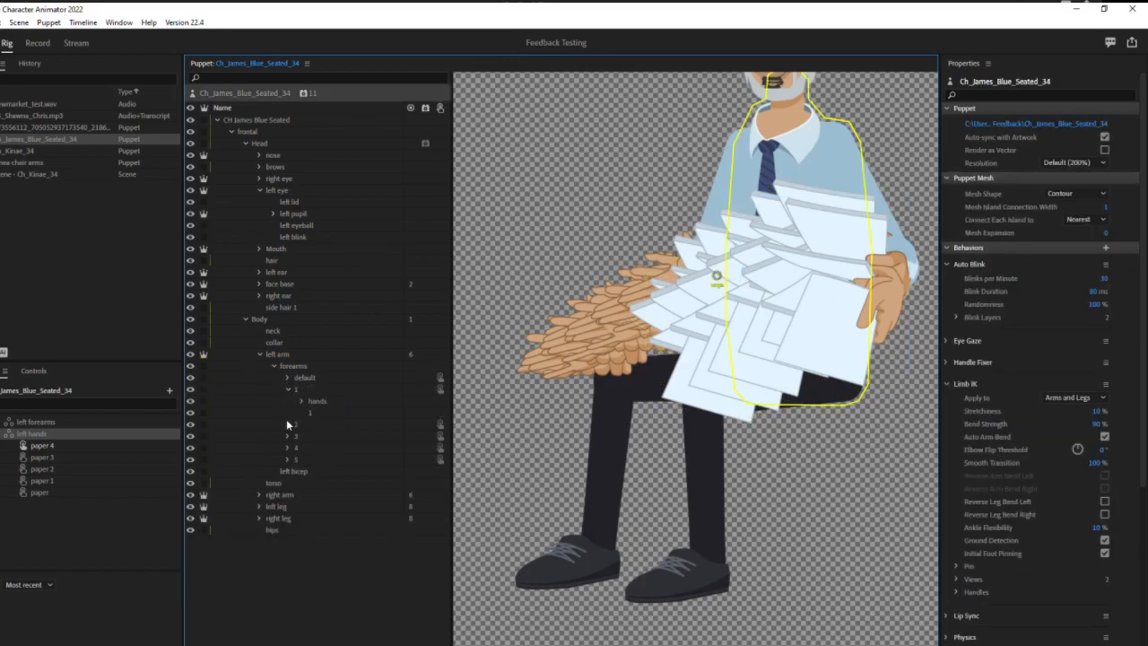
click(287, 423)
click(287, 459)
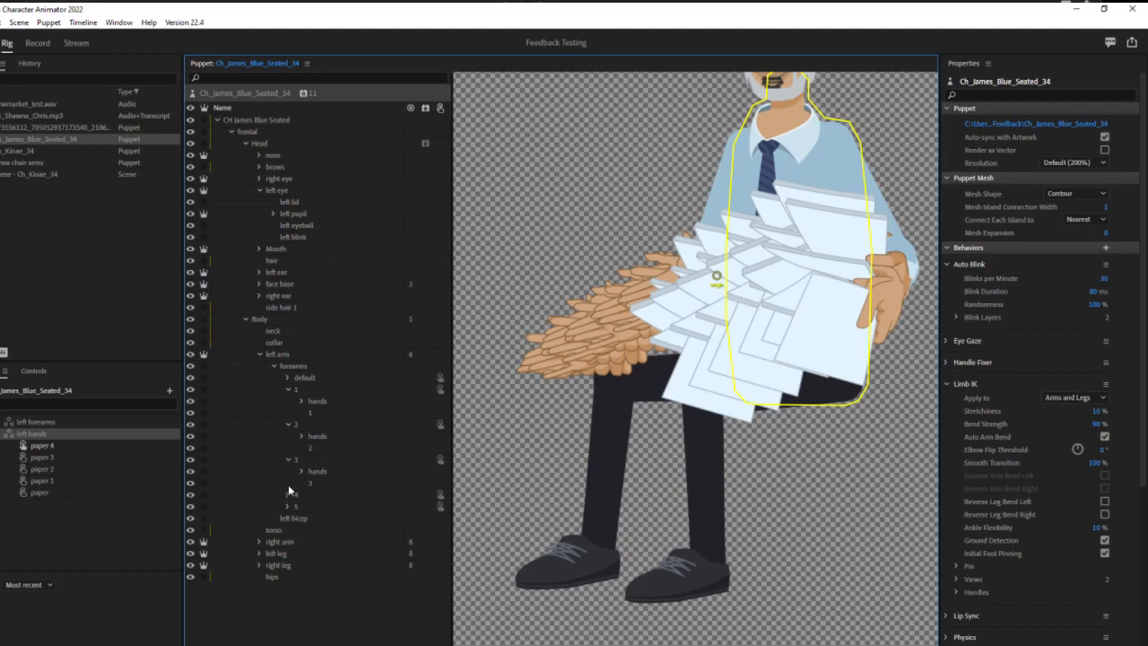
click(287, 494)
click(287, 529)
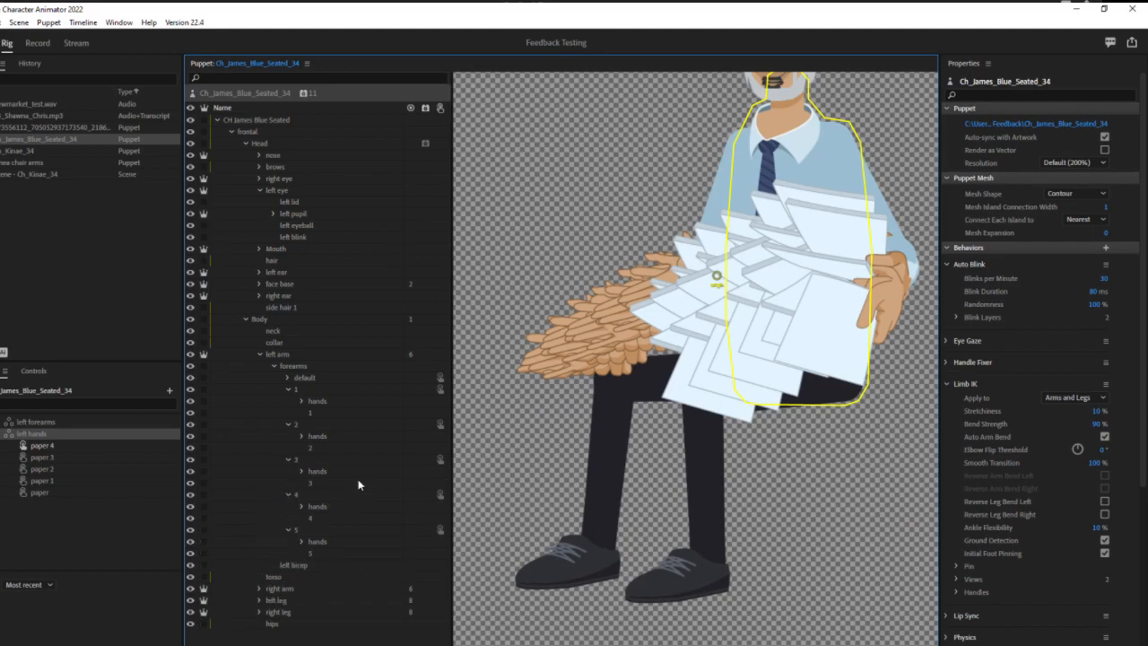
Step: Expand the hands group inside each of the left arm's forearm groups 1 through 5
click(299, 400)
scroll(312, 435, down, 1)
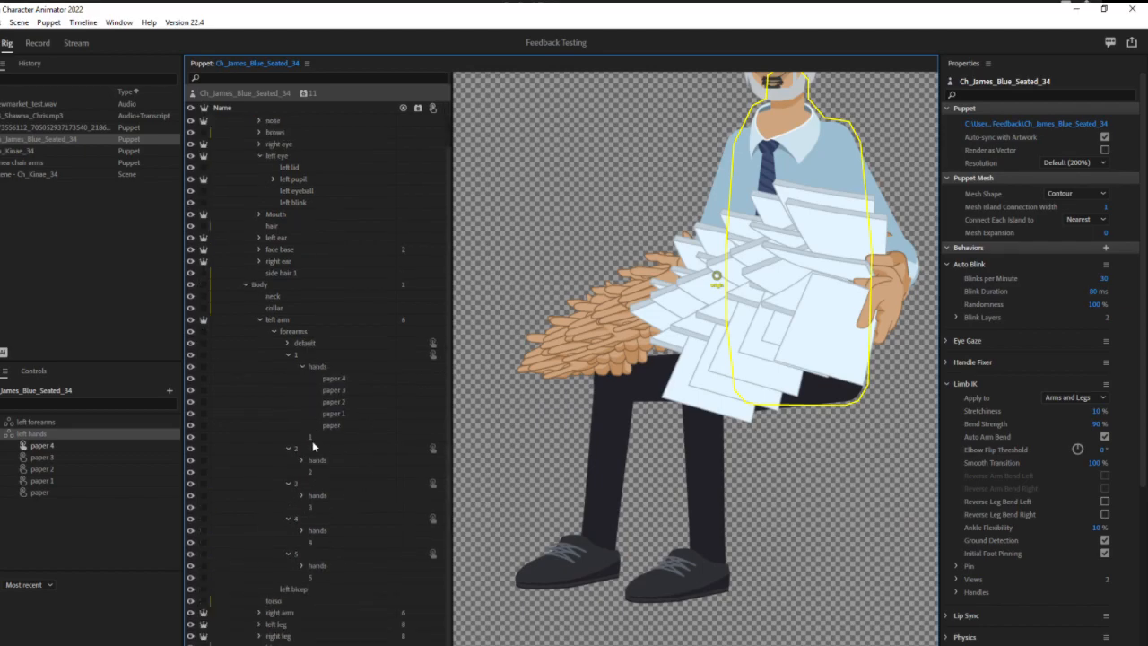
click(303, 462)
click(303, 553)
scroll(304, 494, down, 2)
scroll(304, 494, down, 1)
click(305, 542)
scroll(310, 529, down, 2)
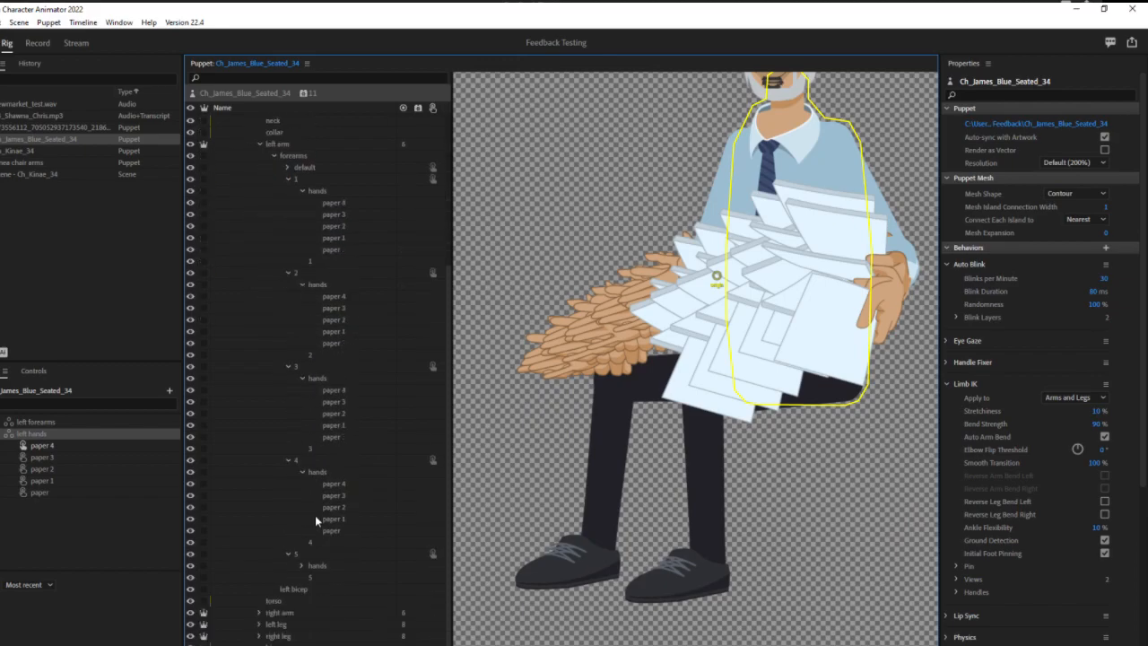
click(301, 566)
scroll(359, 466, down, 1)
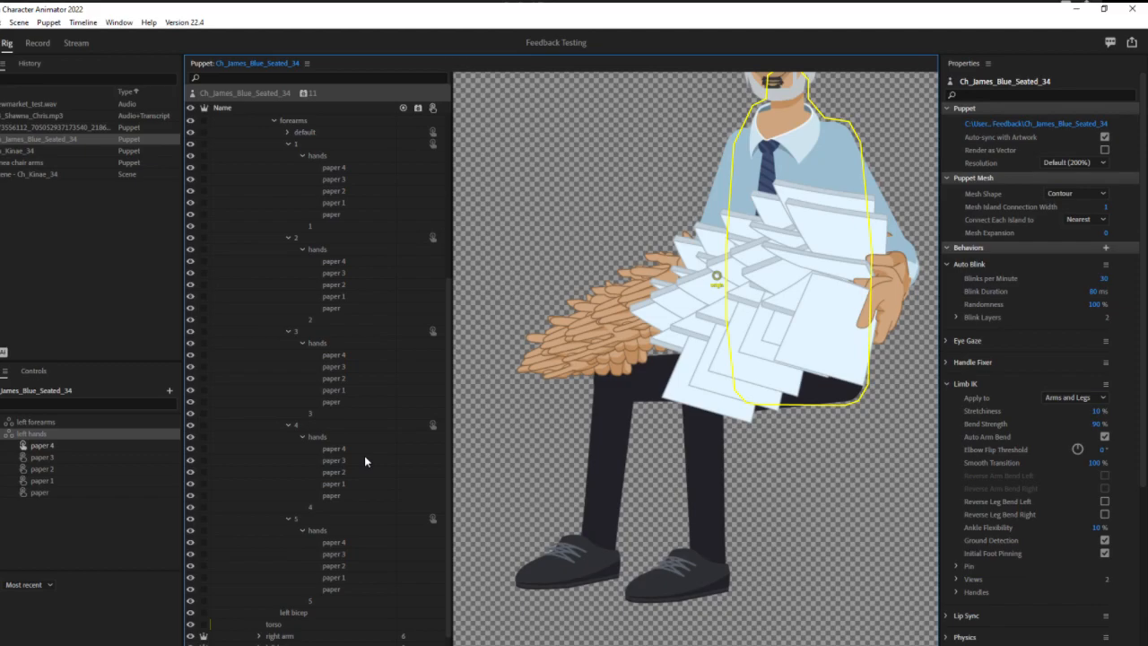
Step: Add the paper 4 layers of left forearms 1 through 5 to the paper 4 trigger in the left hands swap set
click(349, 168)
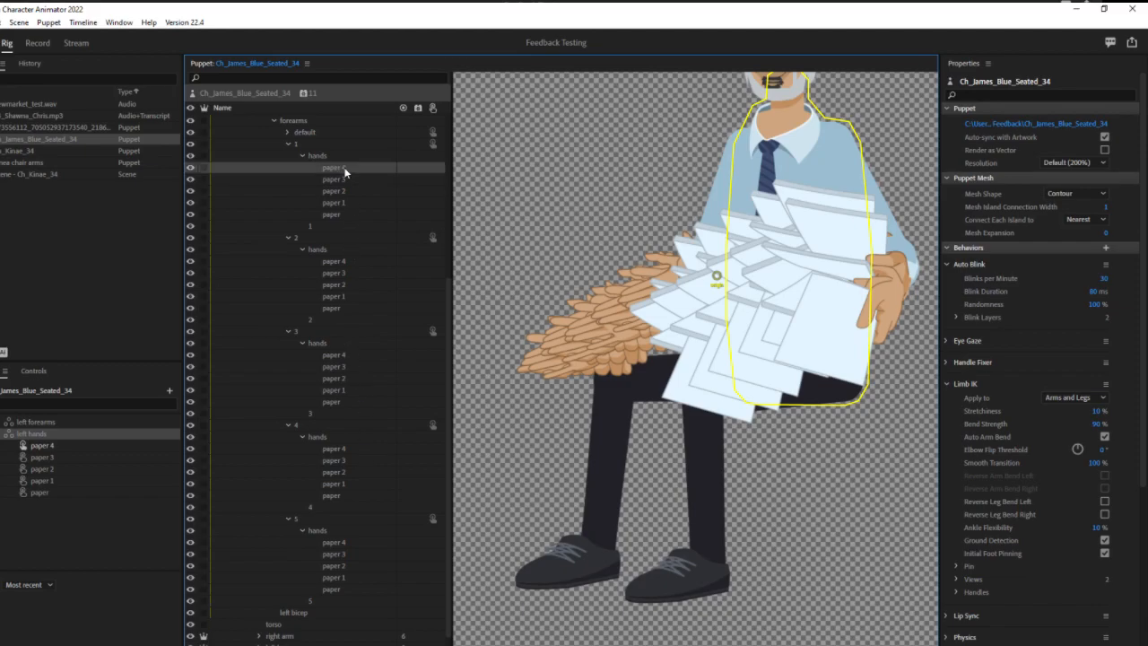
ctrl+click(352, 262)
ctrl+click(334, 355)
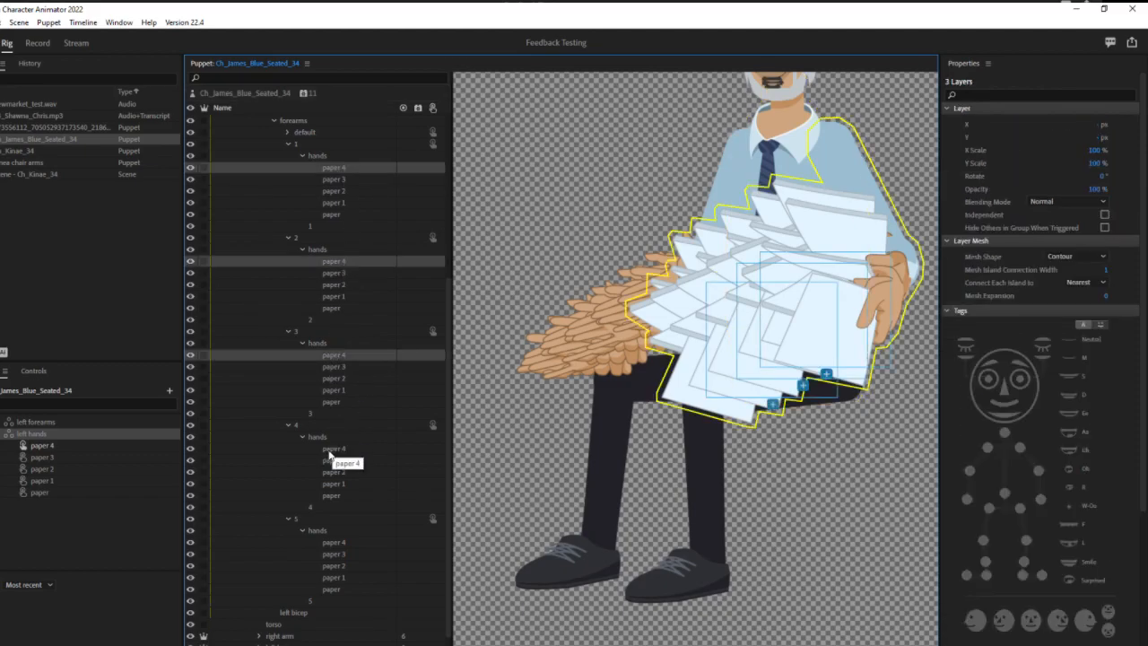
ctrl+click(333, 448)
ctrl+click(336, 543)
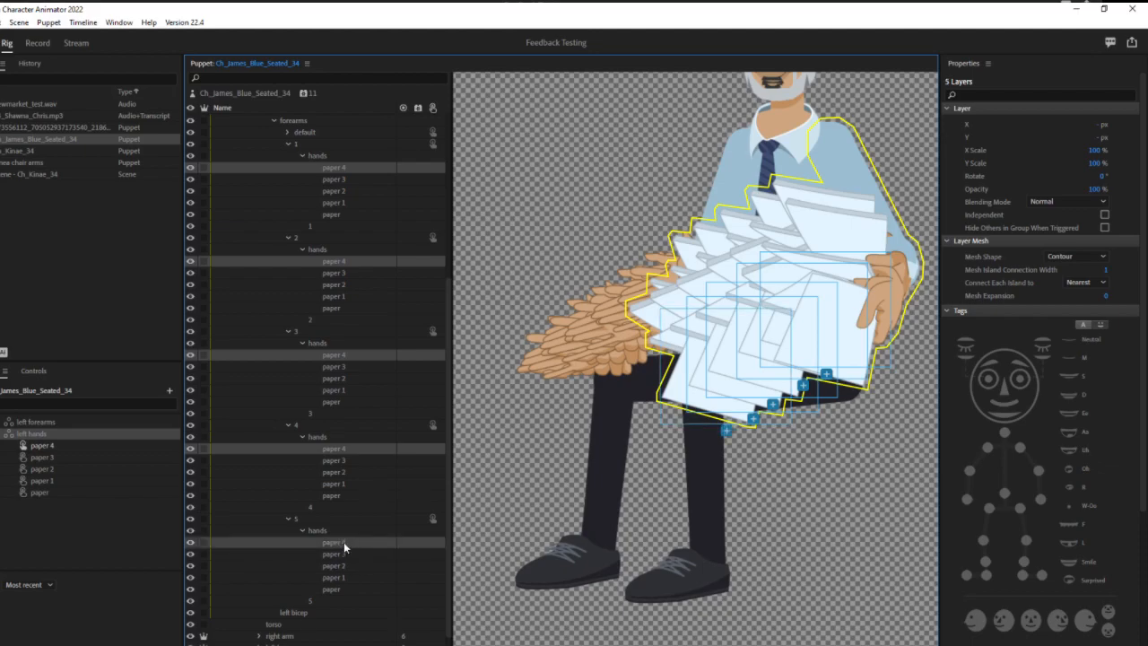
click(76, 446)
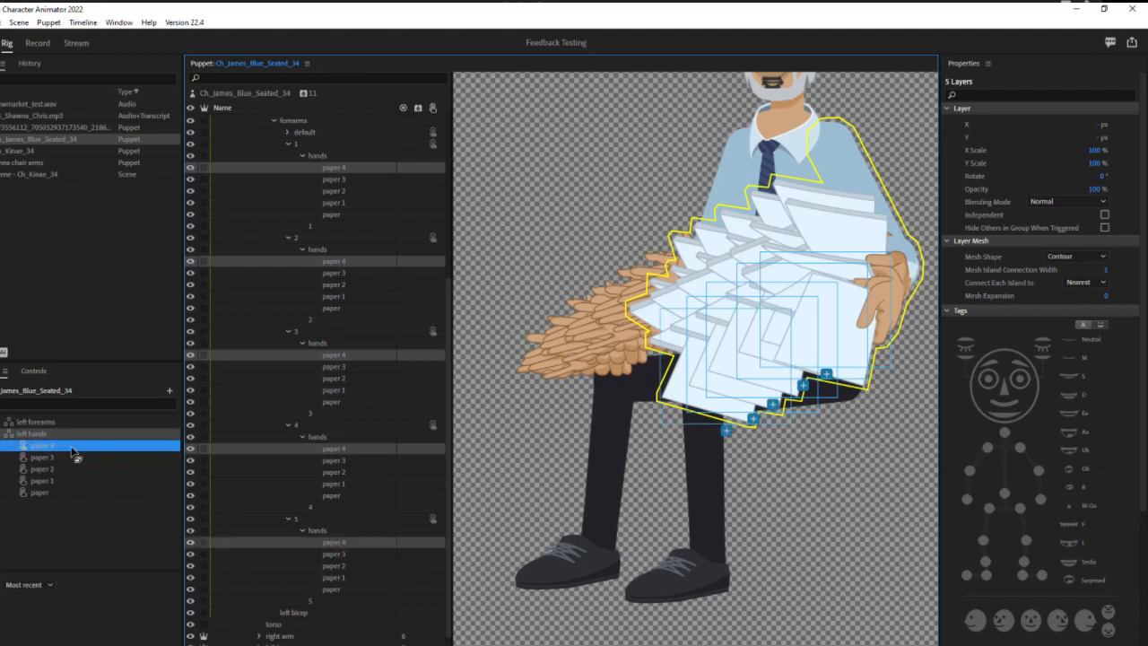
Step: Add the paper 3 layers of left forearms 1 through 5 to the paper 3 trigger in the left hands swap set
click(341, 180)
ctrl+click(336, 272)
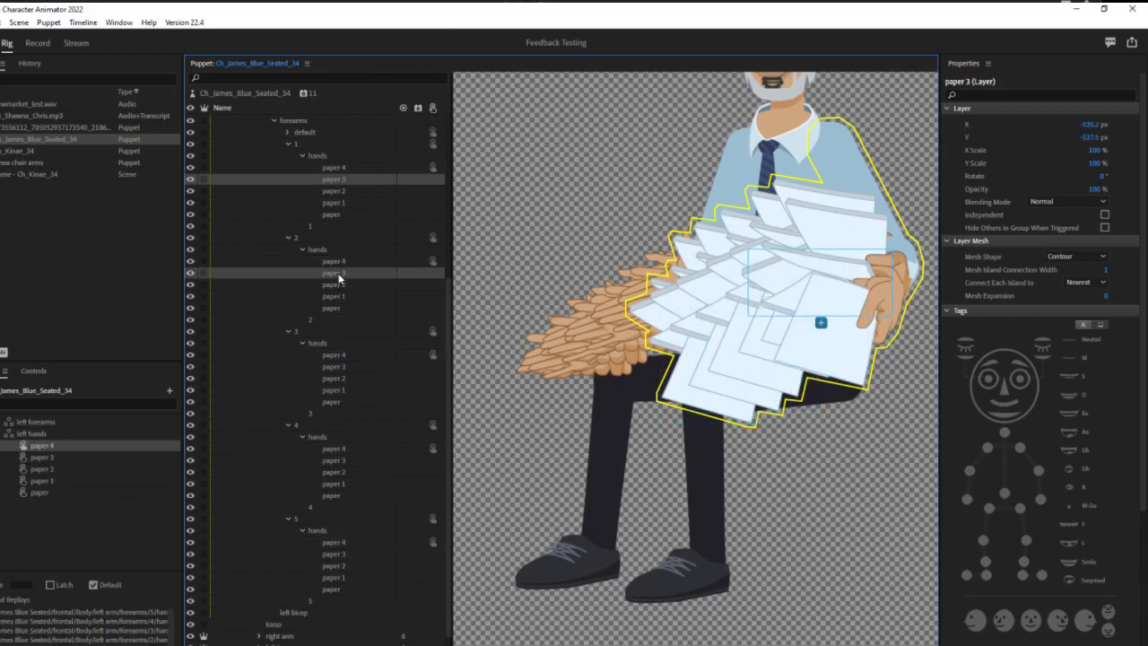
ctrl+click(336, 367)
ctrl+click(333, 460)
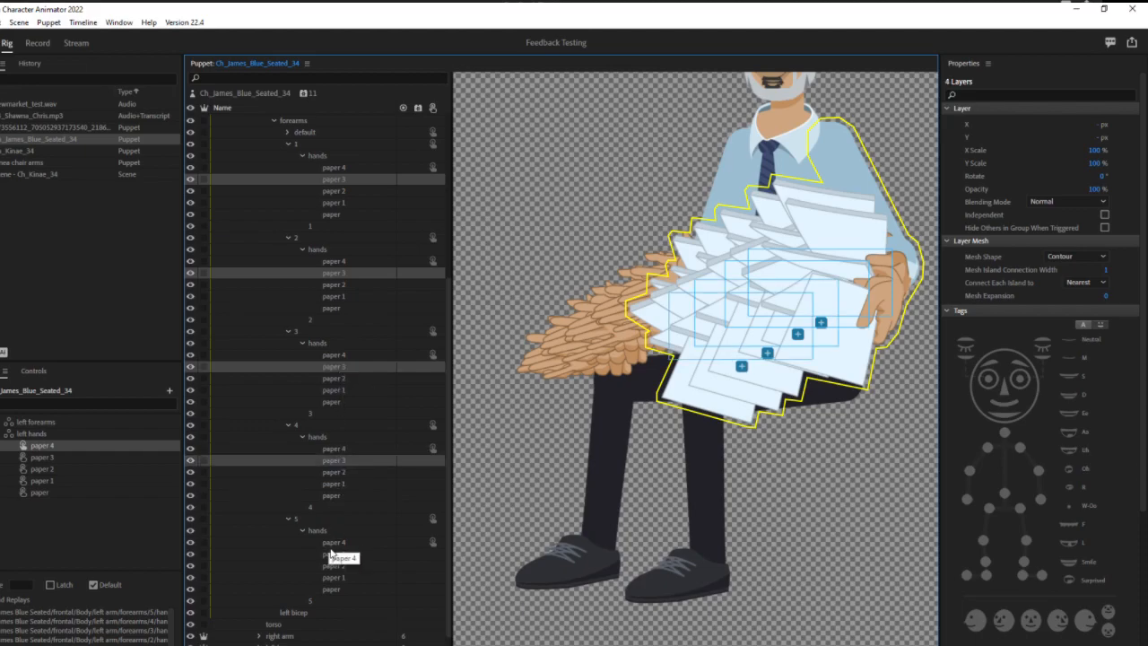
ctrl+click(332, 555)
click(128, 458)
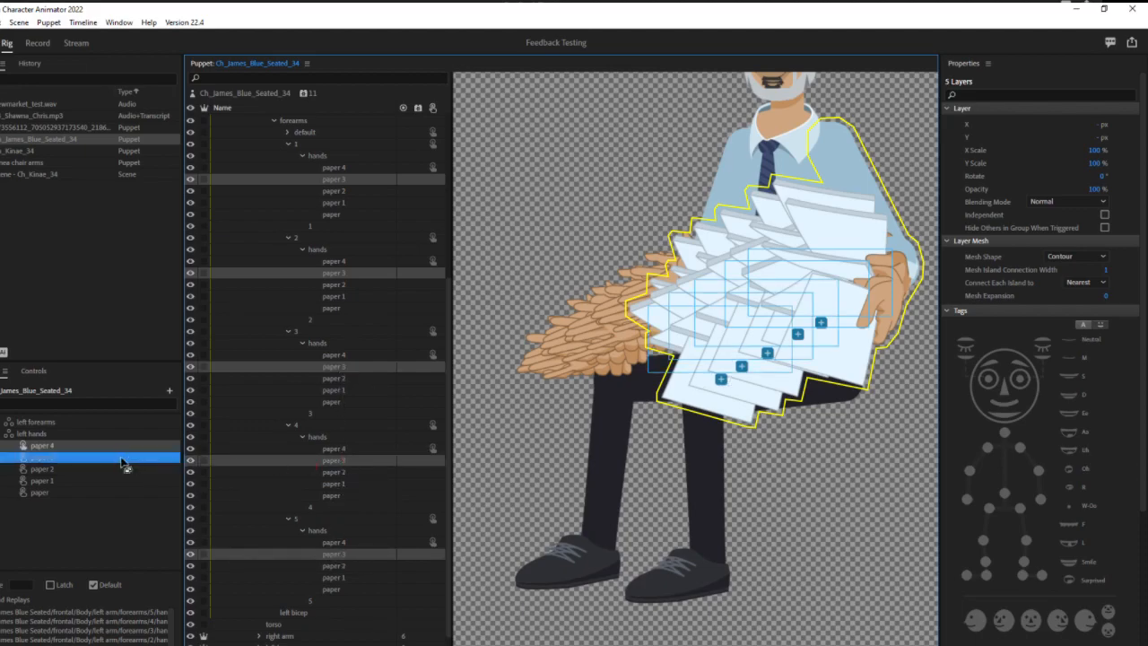
Step: Add the paper 2 layers of left forearms 1 through 5 to the paper 2 trigger in the left hands swap set
click(333, 191)
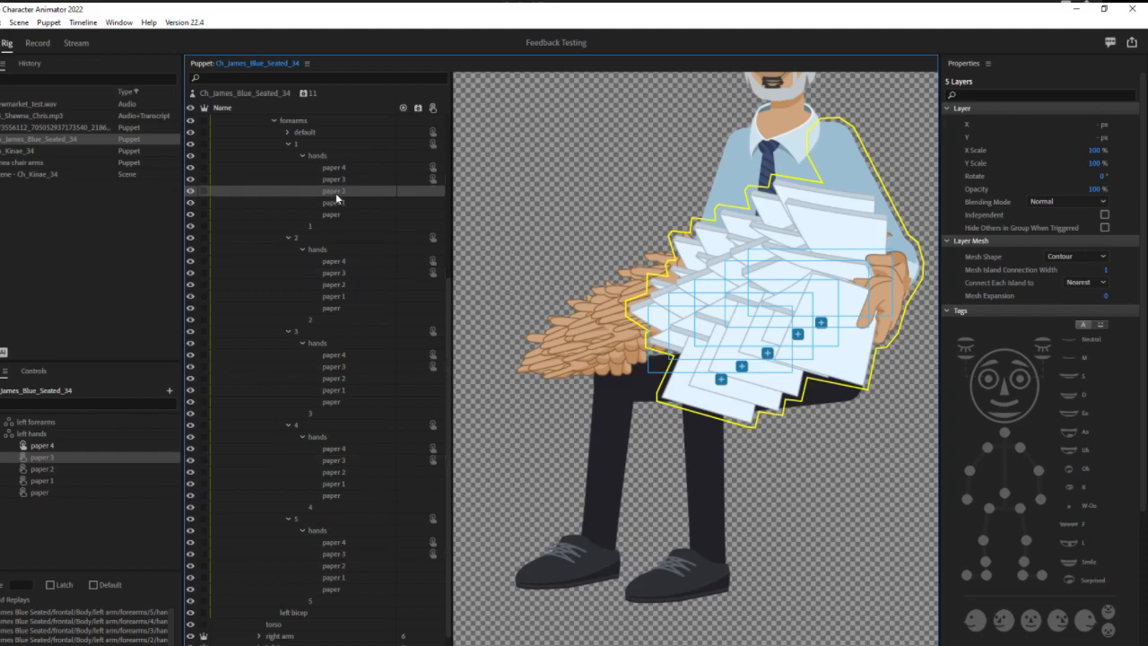
ctrl+click(334, 285)
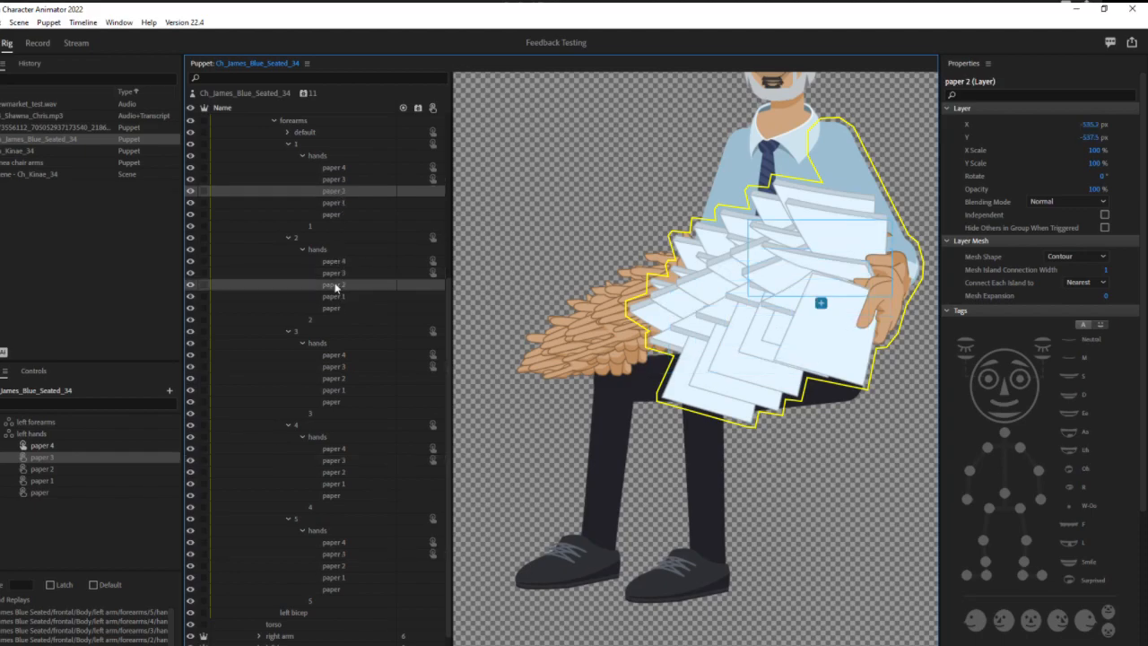
ctrl+click(332, 378)
ctrl+click(332, 472)
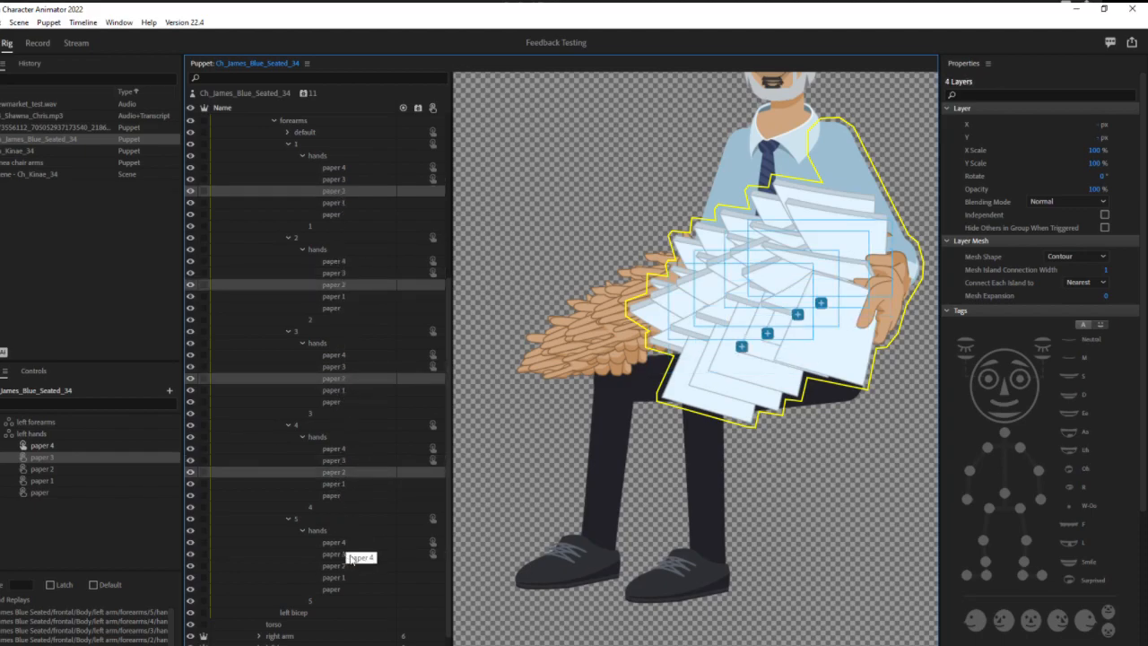
ctrl+click(334, 566)
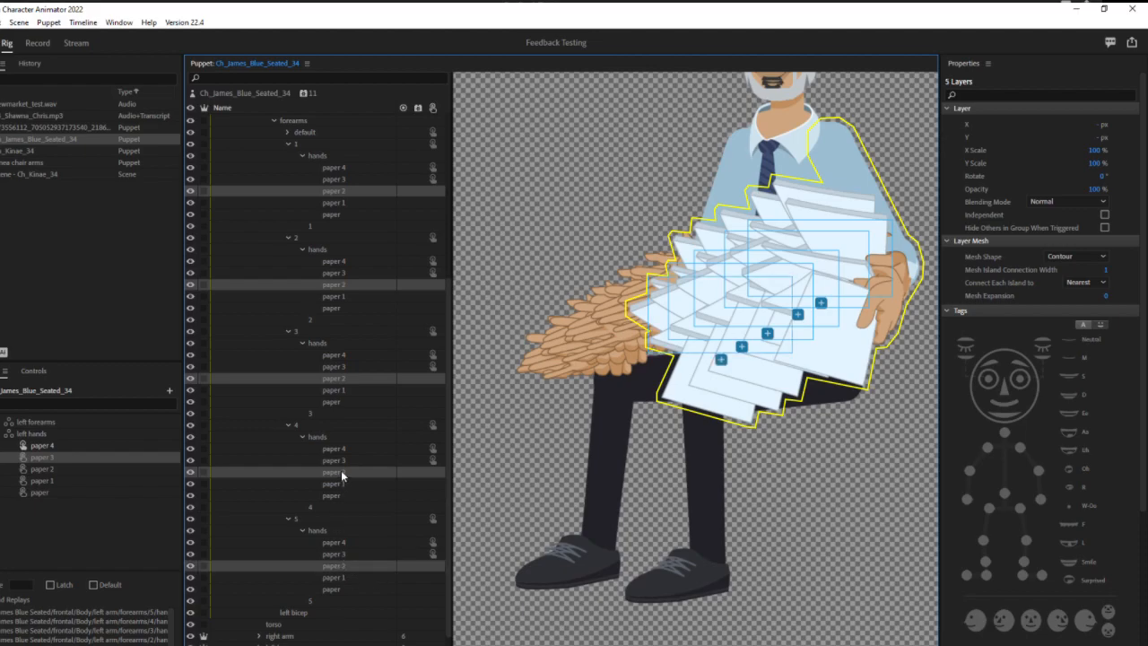
click(120, 468)
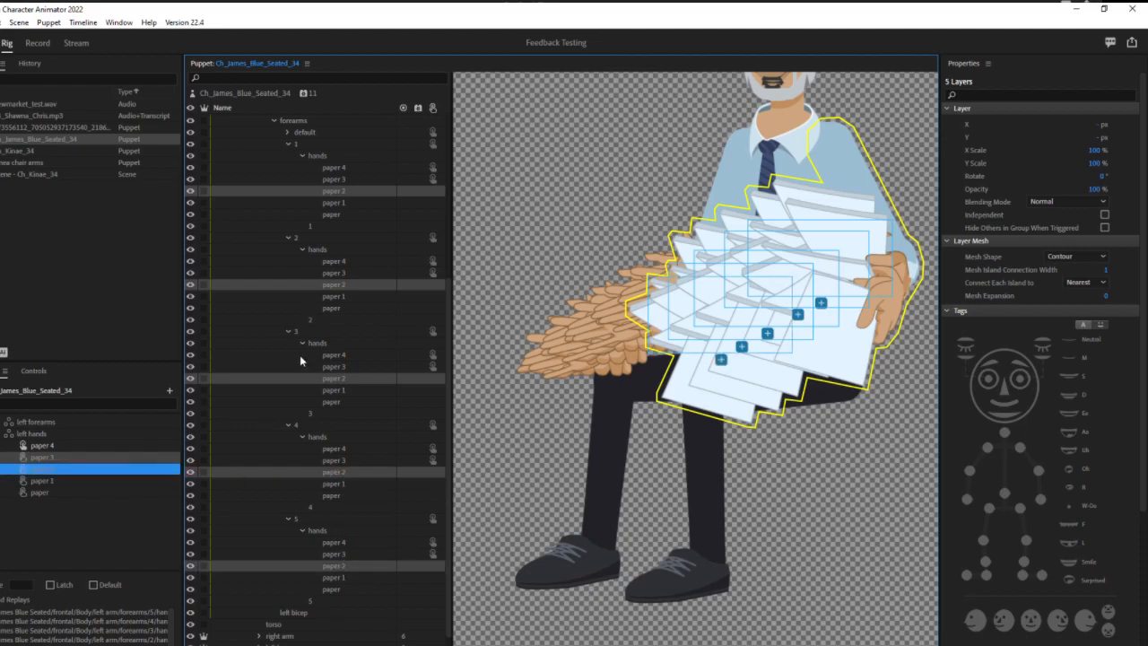
Step: Add the paper 1 layers of left forearms 1 through 5 to the paper 1 trigger in the left hands swap set
click(344, 202)
ctrl+click(341, 296)
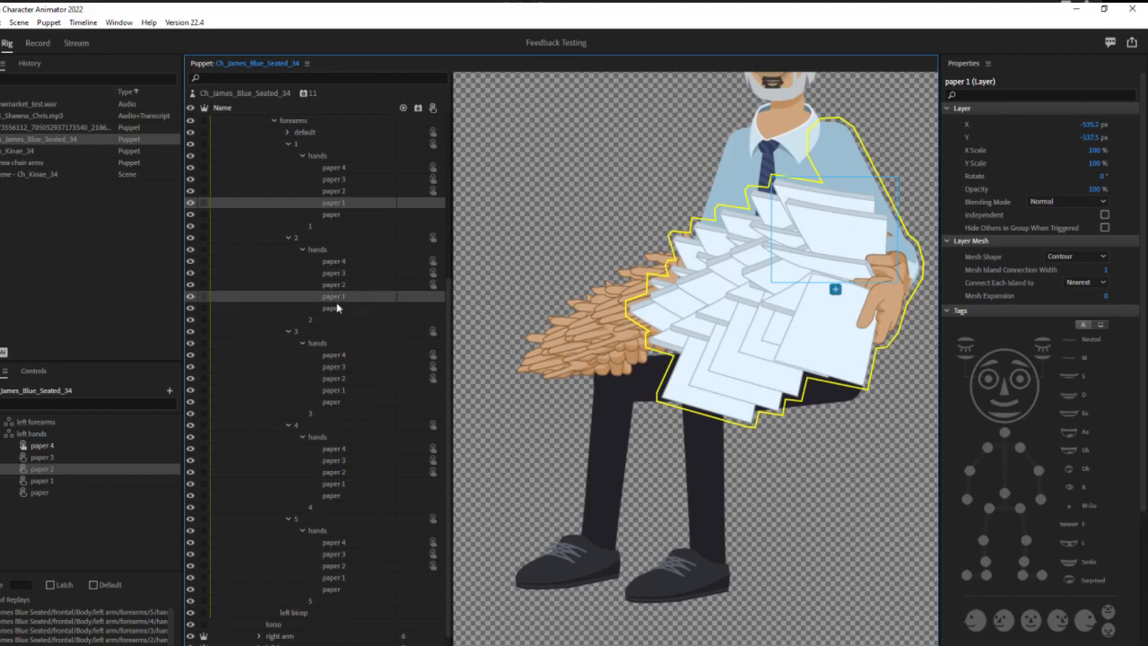
ctrl+click(342, 390)
ctrl+click(330, 484)
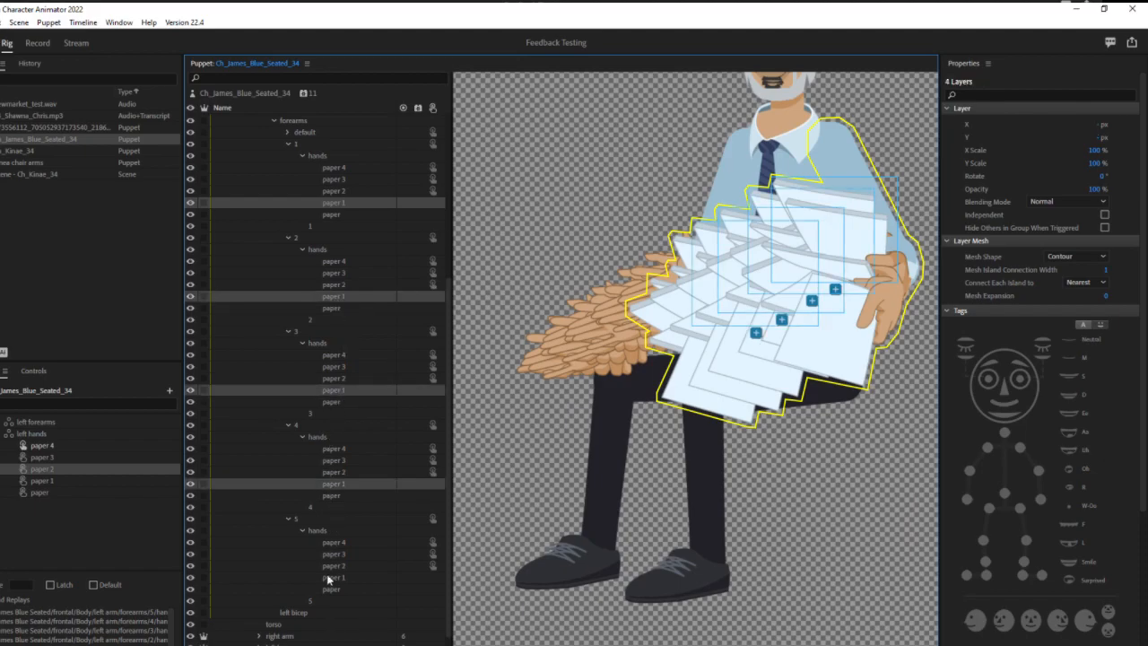
ctrl+click(327, 577)
drag(342, 485, 122, 481)
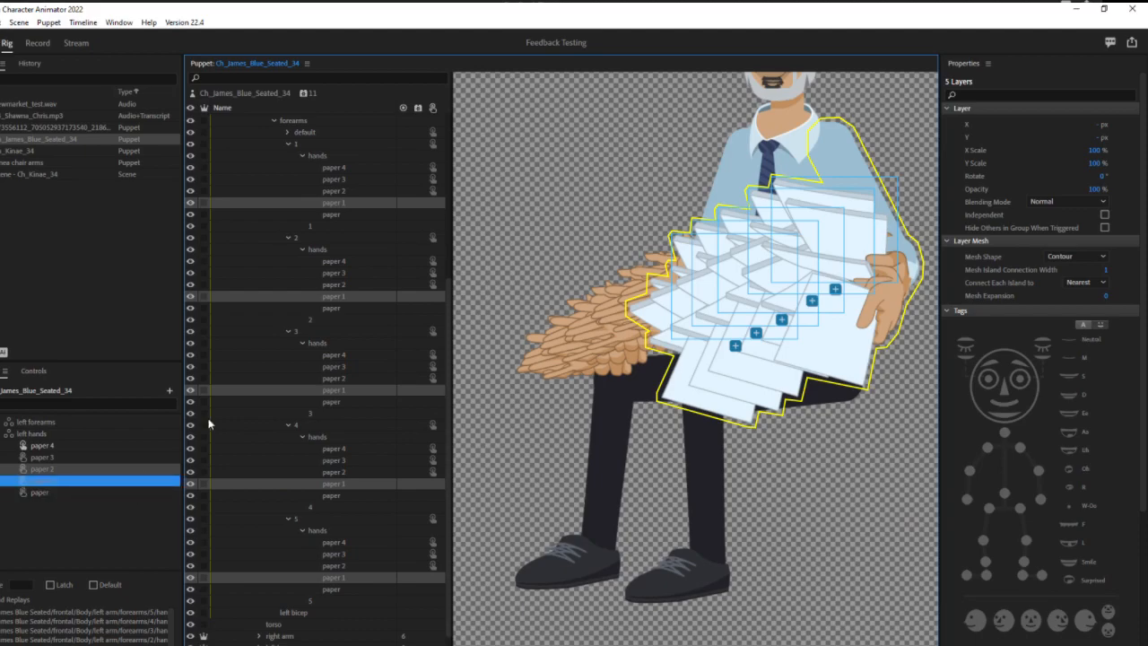
Step: Add the paper layers of left forearms 1 through 5 to the paper trigger in the left hands swap set
click(341, 216)
ctrl+click(333, 309)
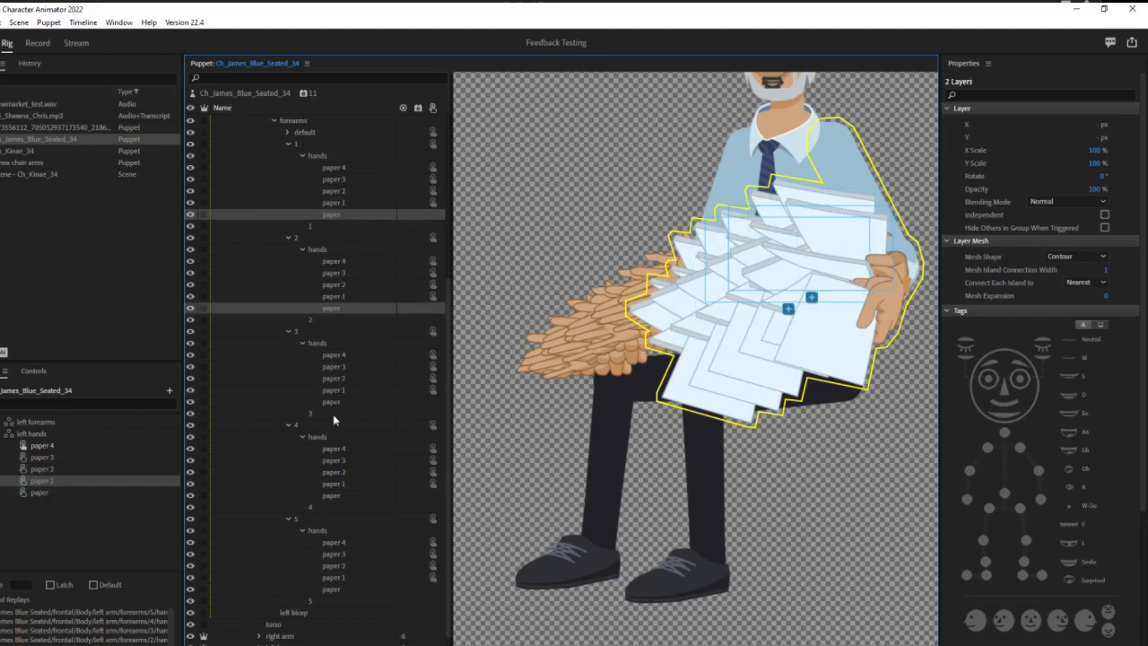
ctrl+click(330, 402)
ctrl+click(337, 497)
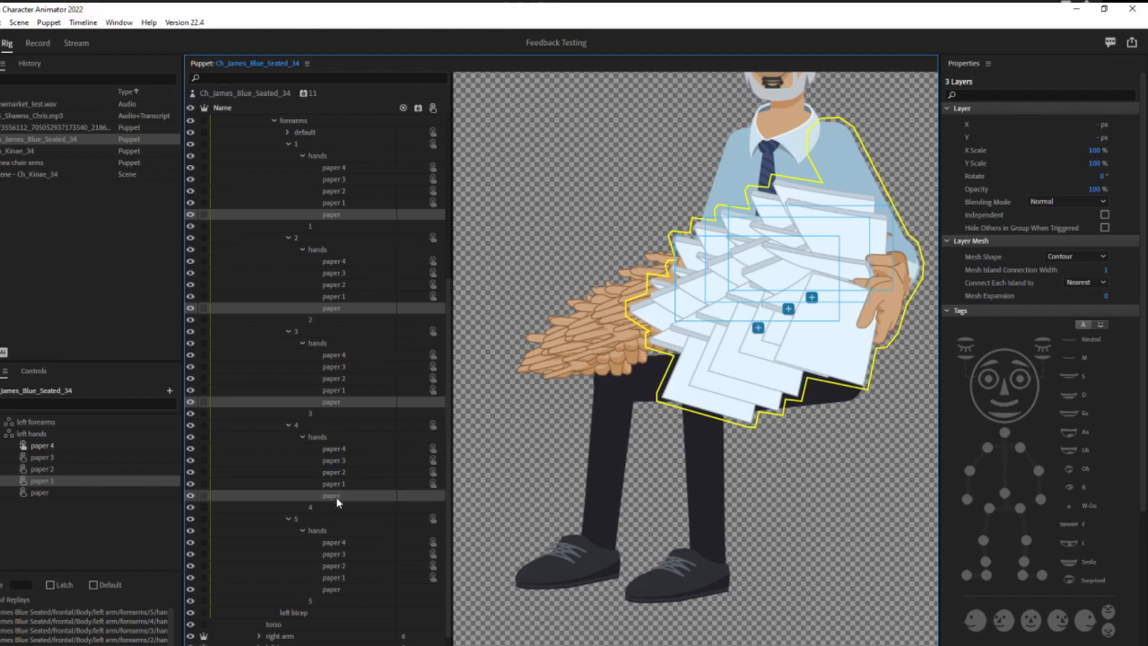
ctrl+click(330, 589)
drag(330, 497, 133, 500)
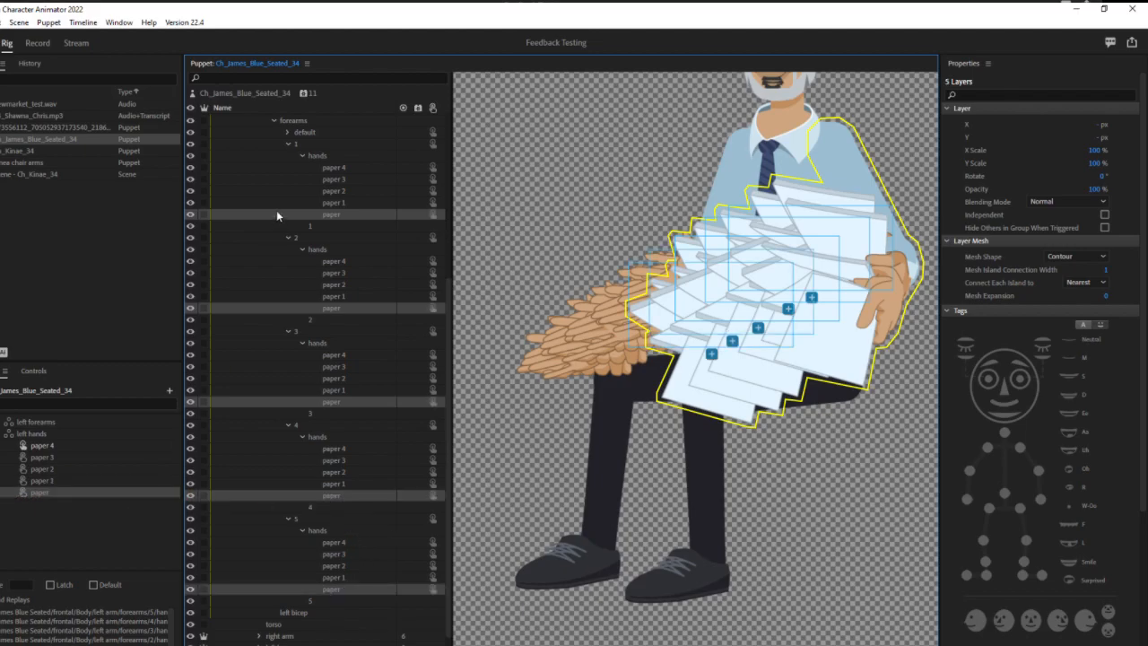
Step: Collapse forearm groups 1 through 5 and the left arm group in the puppet's layer hierarchy
click(287, 145)
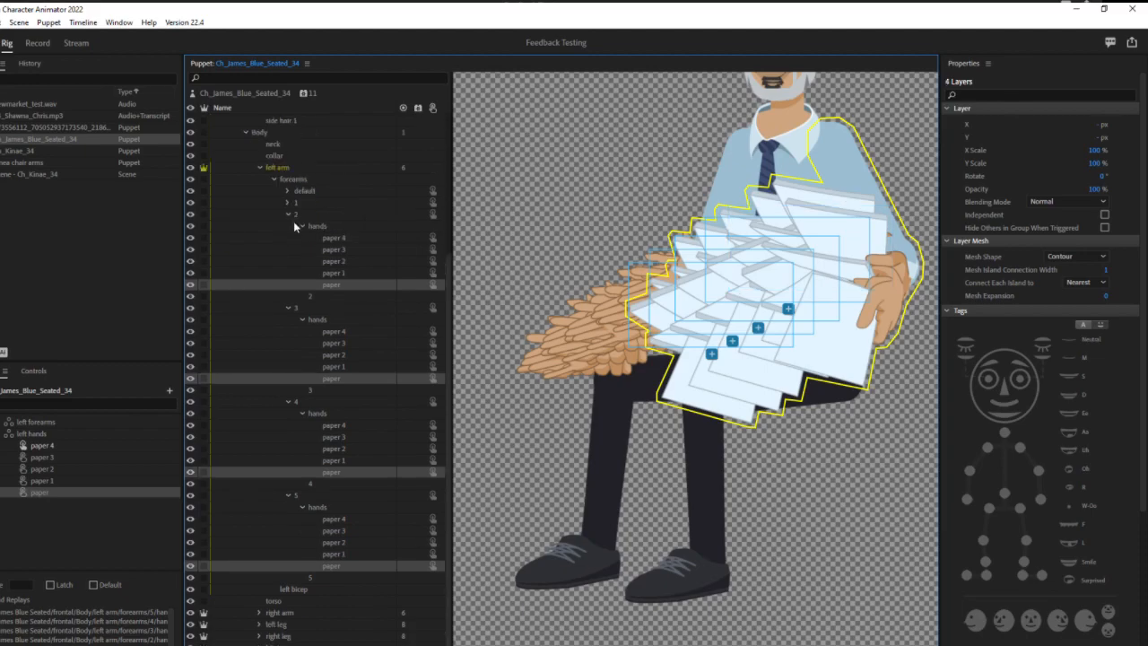
click(286, 215)
click(287, 308)
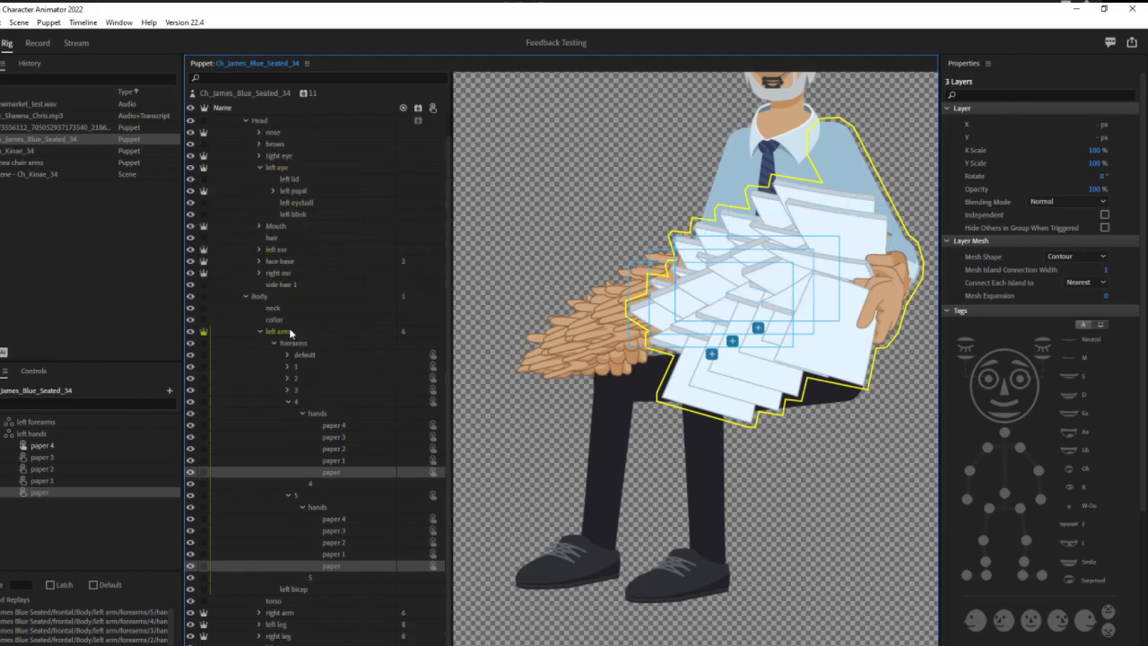
click(289, 400)
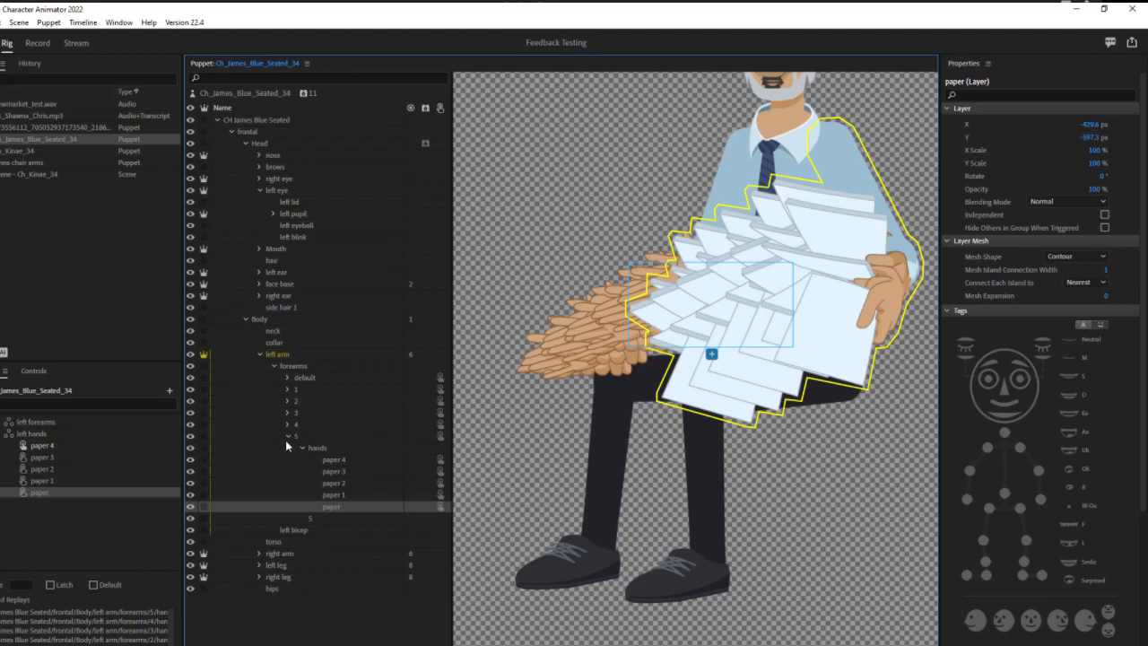
click(289, 437)
click(260, 355)
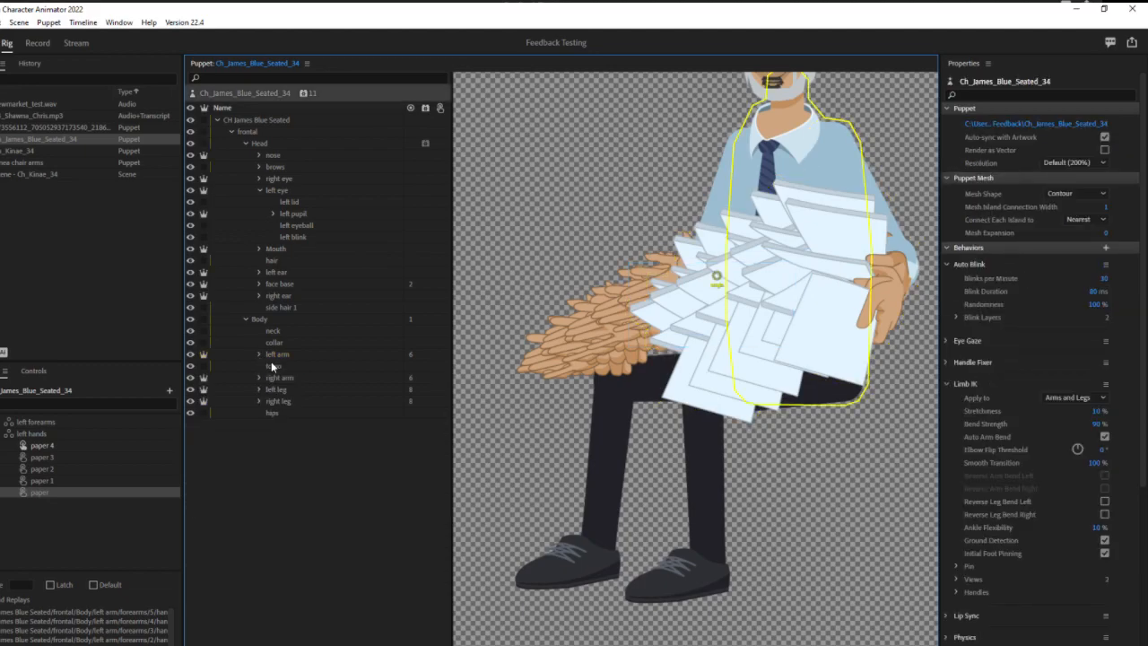
Step: Collapse the left hands swap set, expand left forearms, and turn on Latch for its trigger 1
click(9, 434)
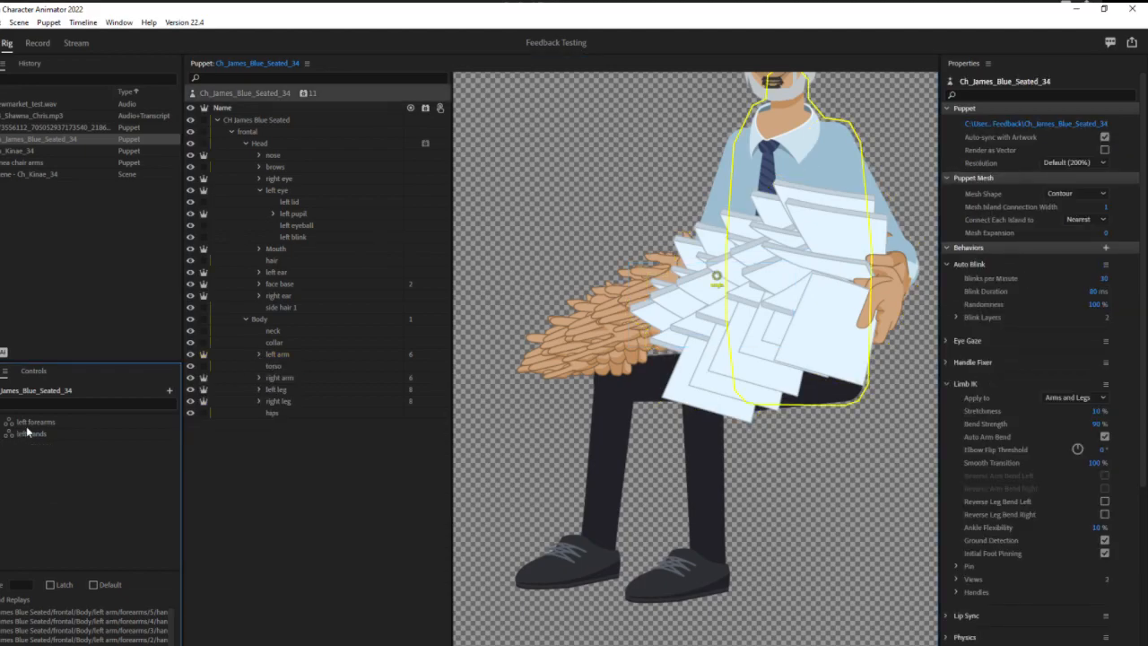
click(0, 422)
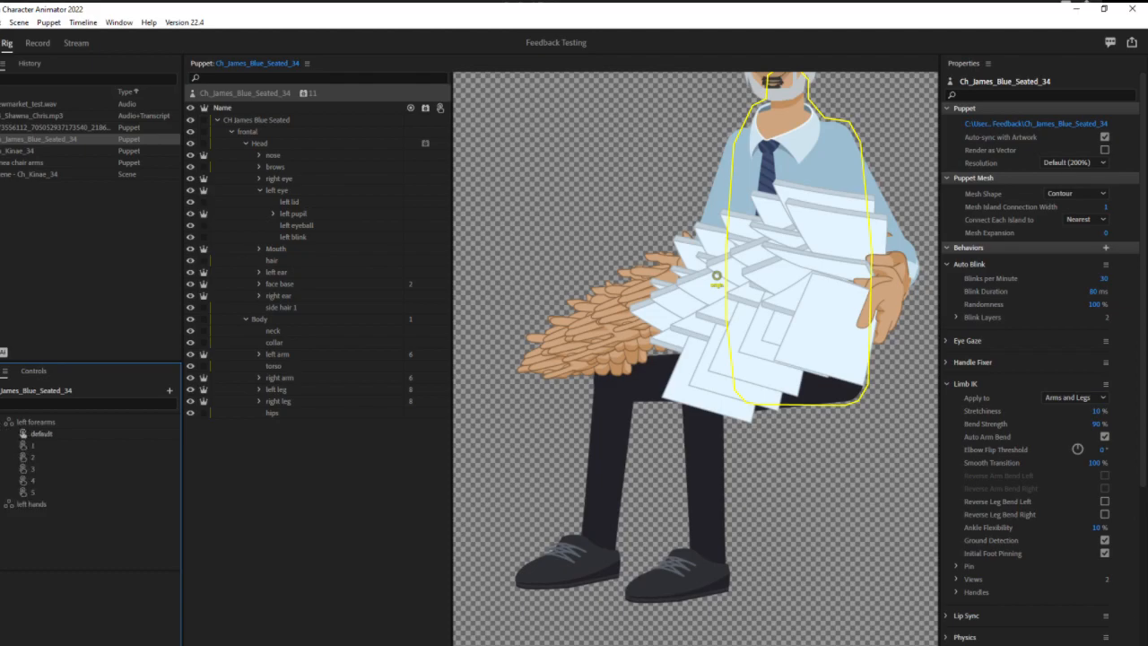
click(34, 445)
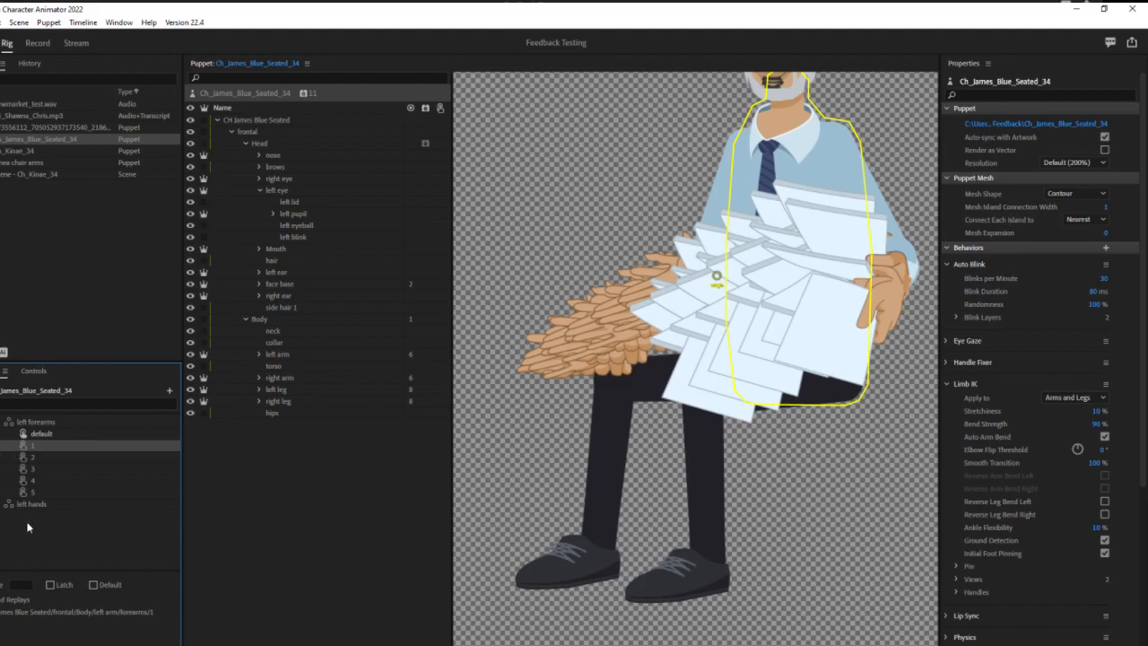
click(51, 585)
Step: Turn on Latch for the paper 3 trigger of the left hands swap set and collapse both left swap sets
click(1, 504)
click(17, 529)
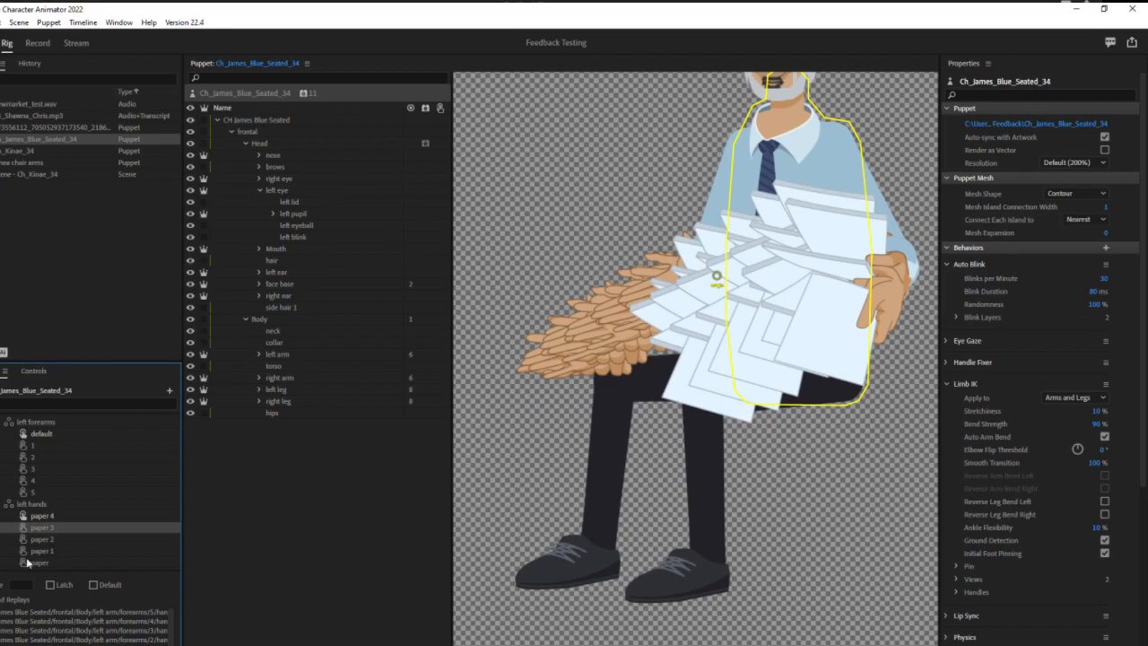
click(52, 585)
click(7, 421)
click(8, 433)
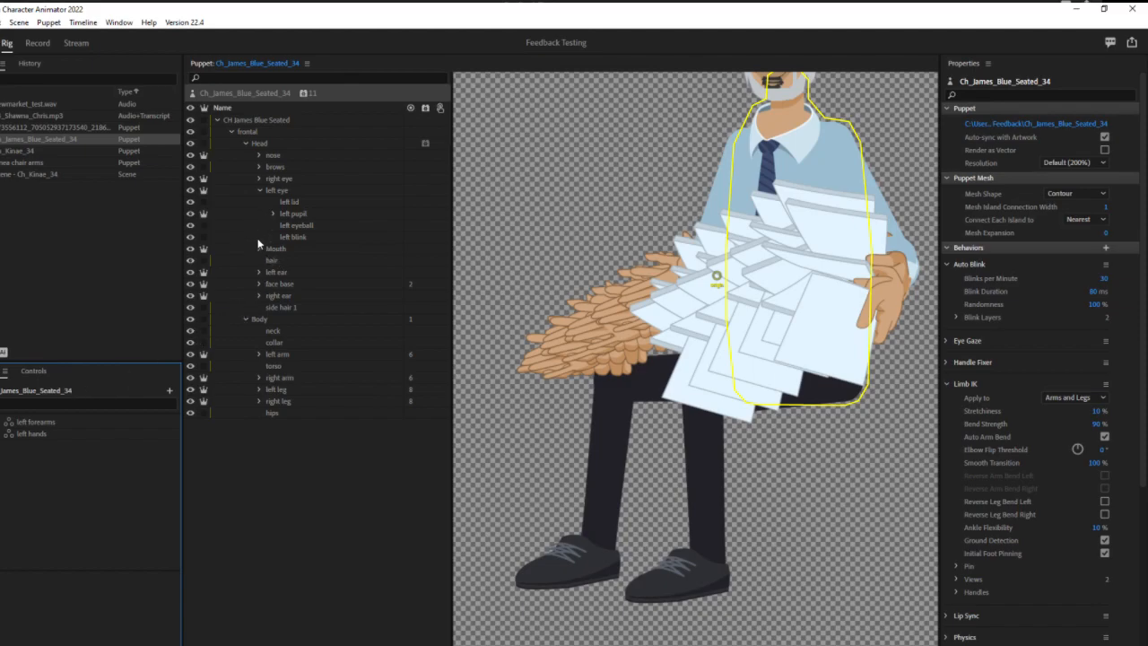
Step: Create a swap set from the right arm's forearms group and rename it right forearms
click(259, 377)
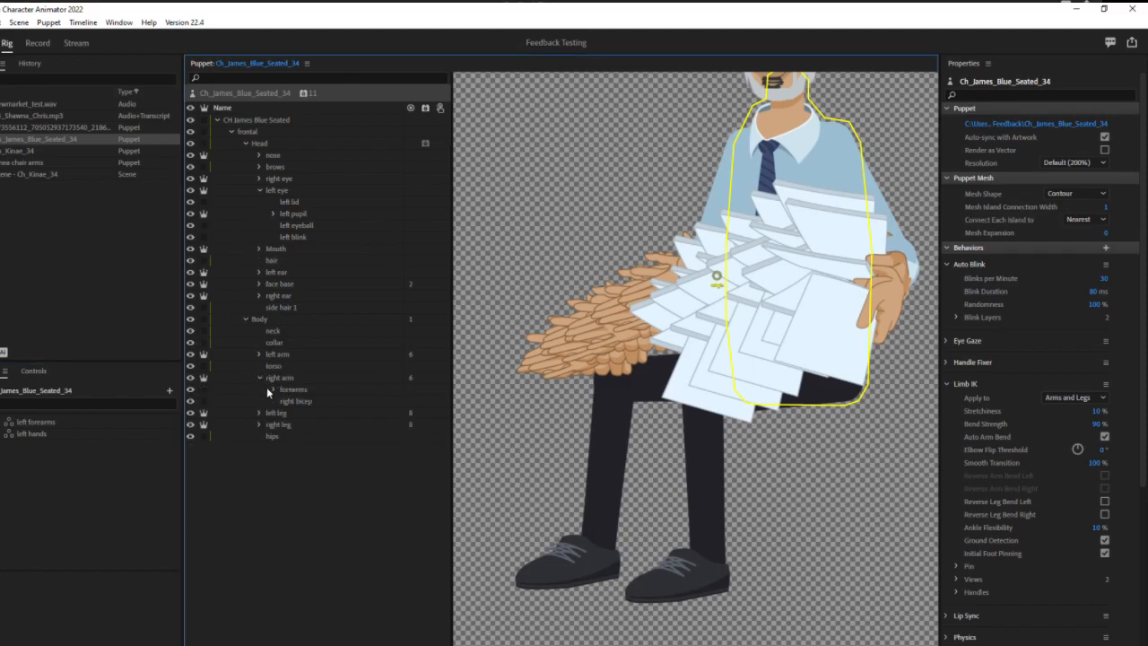
click(287, 388)
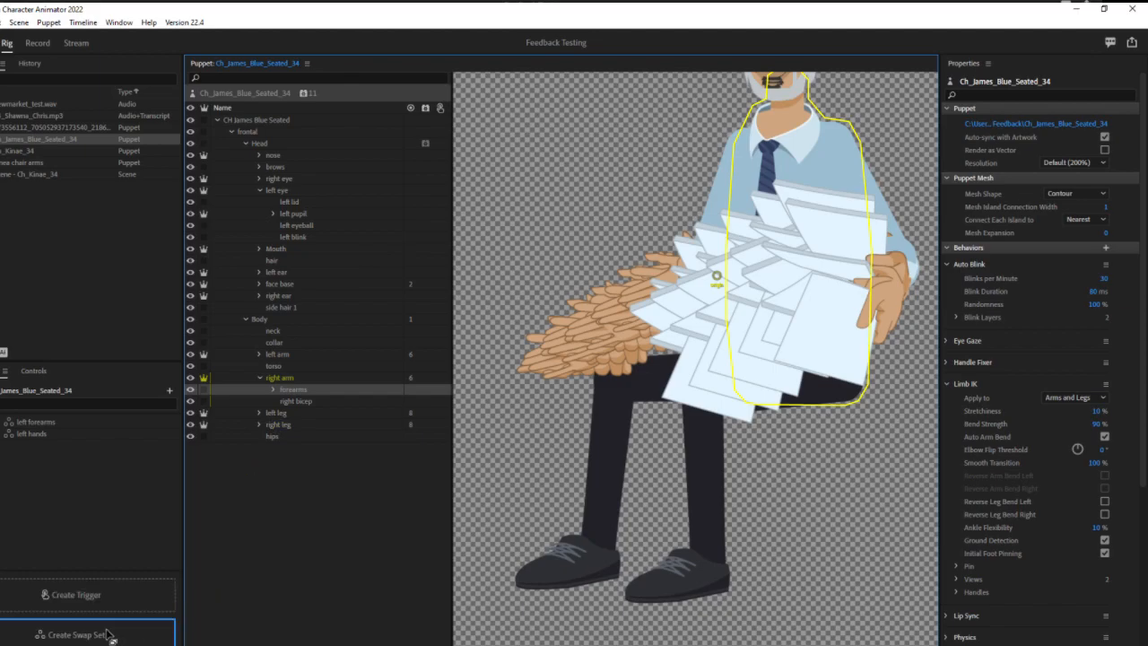
click(104, 632)
right_click(29, 446)
click(67, 451)
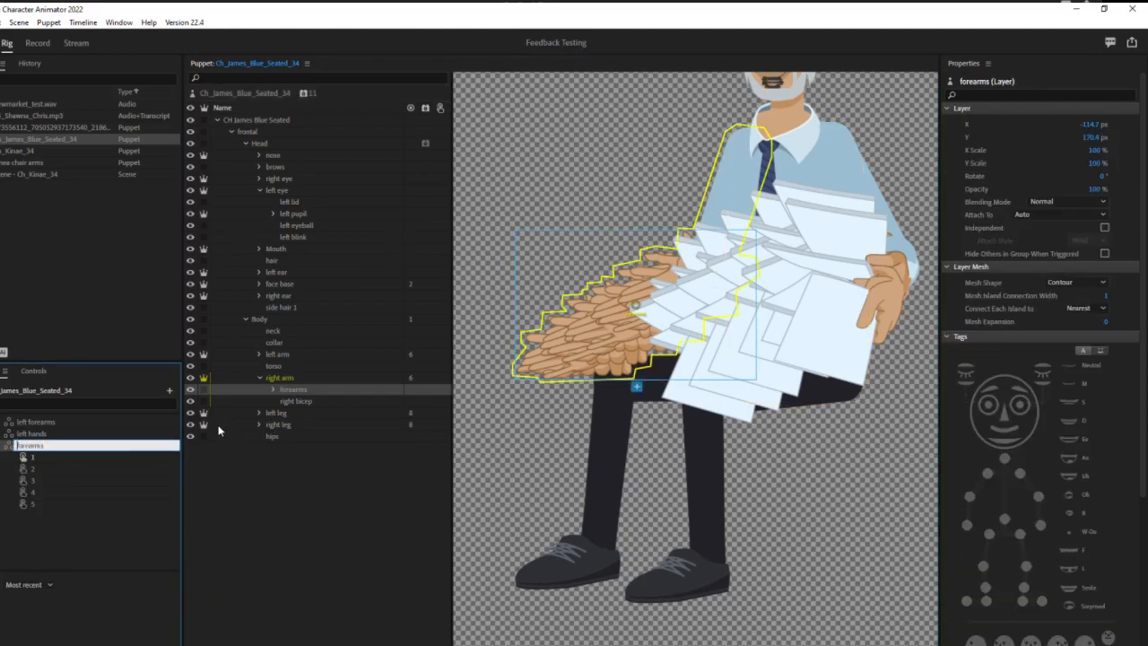
text(right forearms)
key(Return)
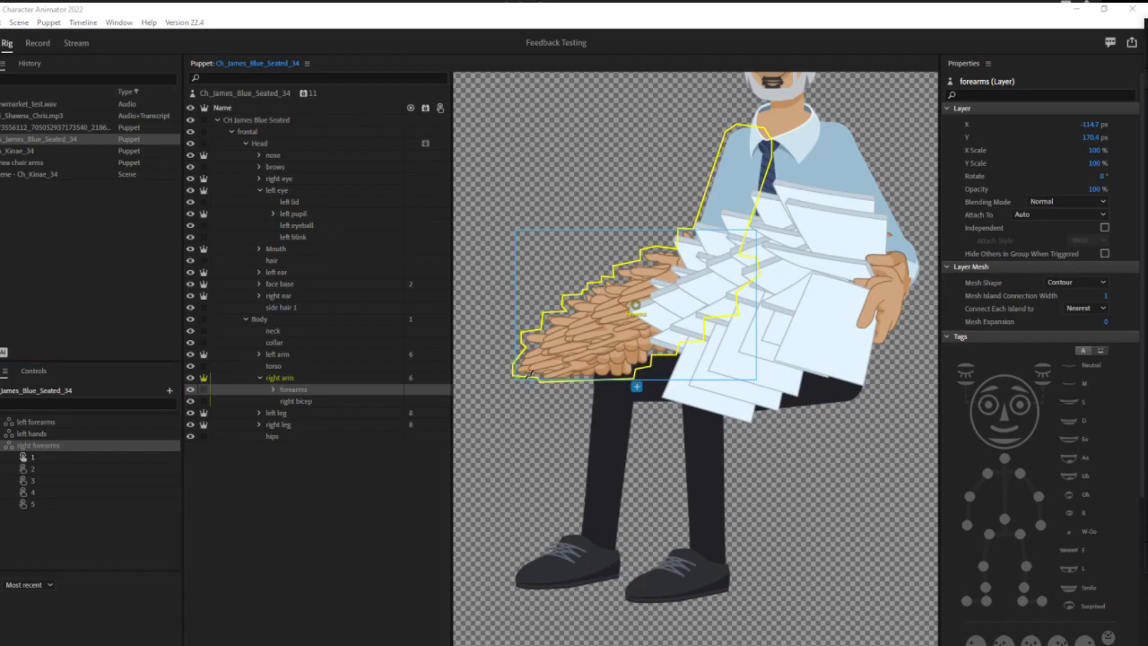
Step: Expand the right arm's forearms and create a swap set from the hands group inside forearm 1
click(273, 390)
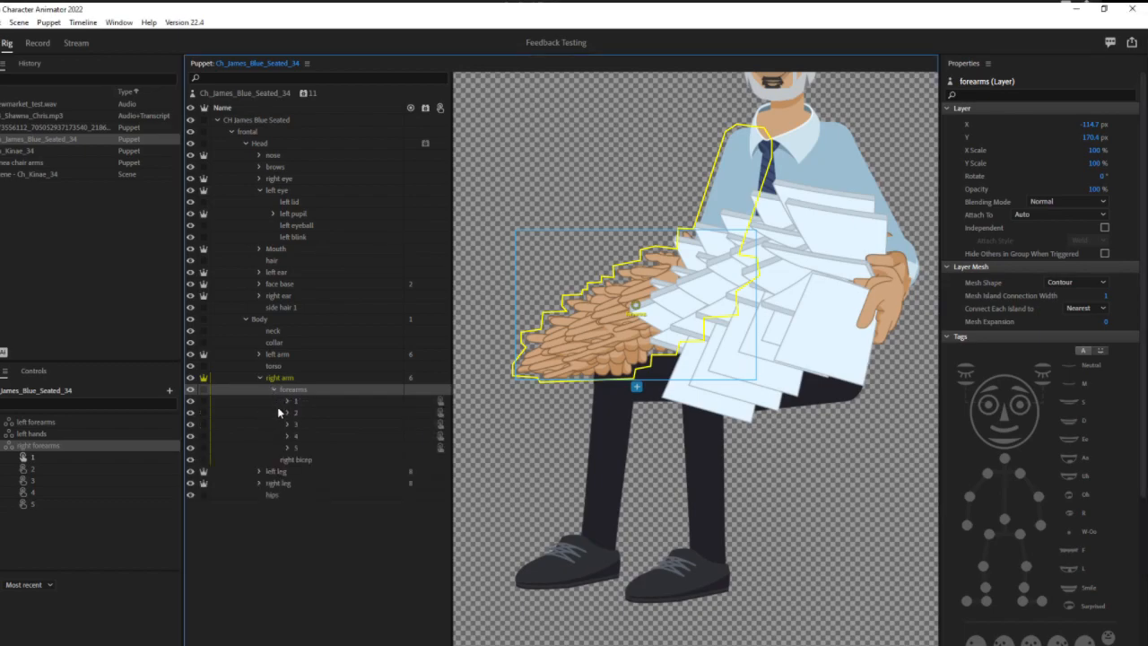
click(286, 401)
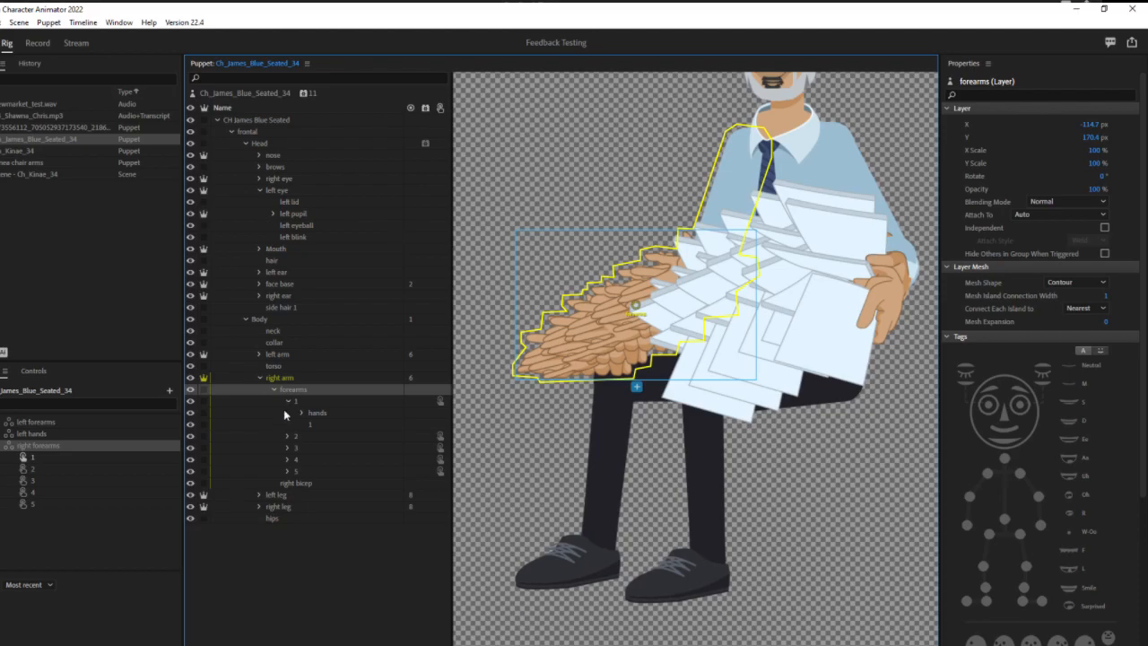
click(1, 446)
click(309, 416)
click(329, 414)
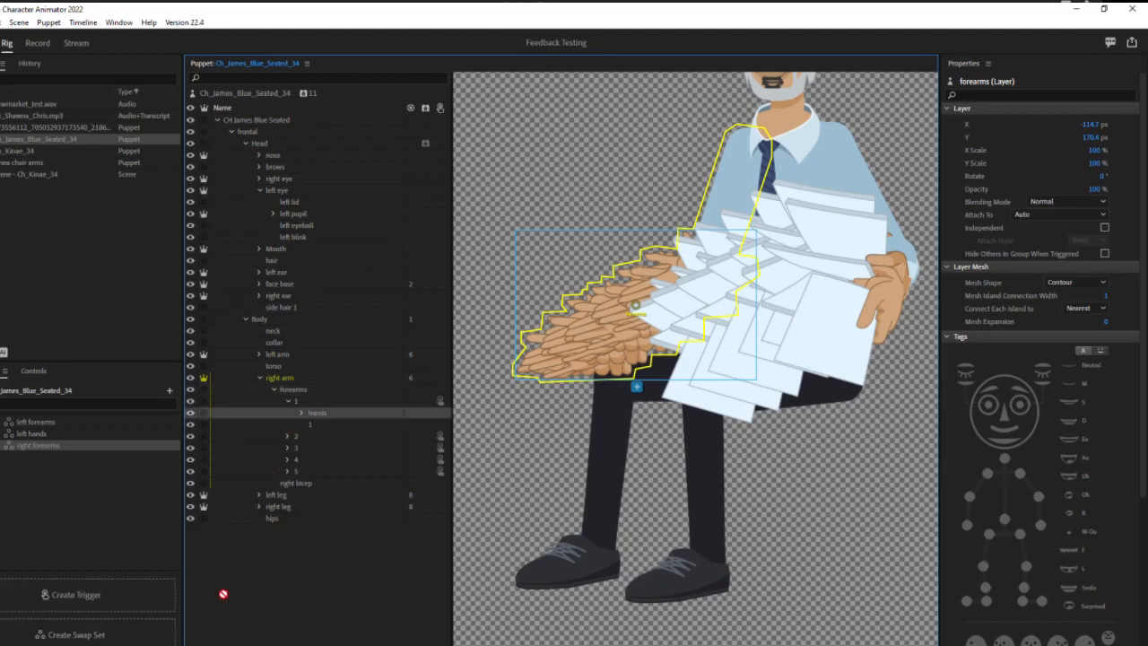
click(149, 633)
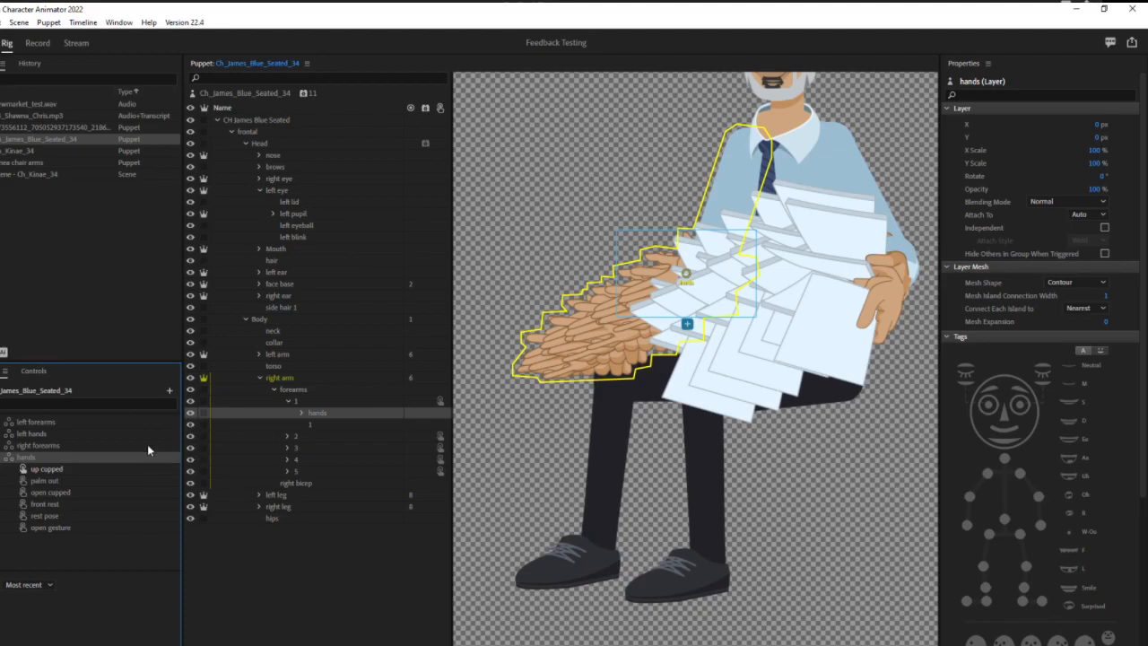
Step: Collapse forearm 1 and expand forearm groups 2 through 5 of the right arm
click(287, 401)
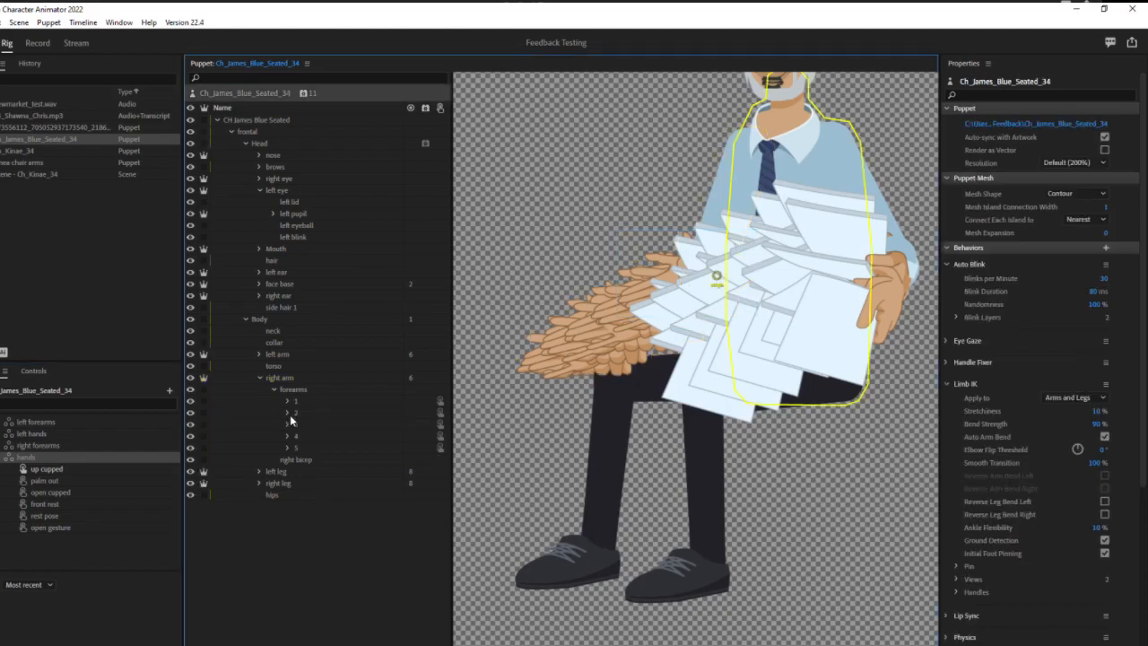
click(286, 411)
click(287, 447)
click(288, 483)
click(287, 518)
Step: Expand the hands groups inside right forearms 2 through 5 to list their individual hand poses
click(302, 424)
scroll(311, 479, down, 1)
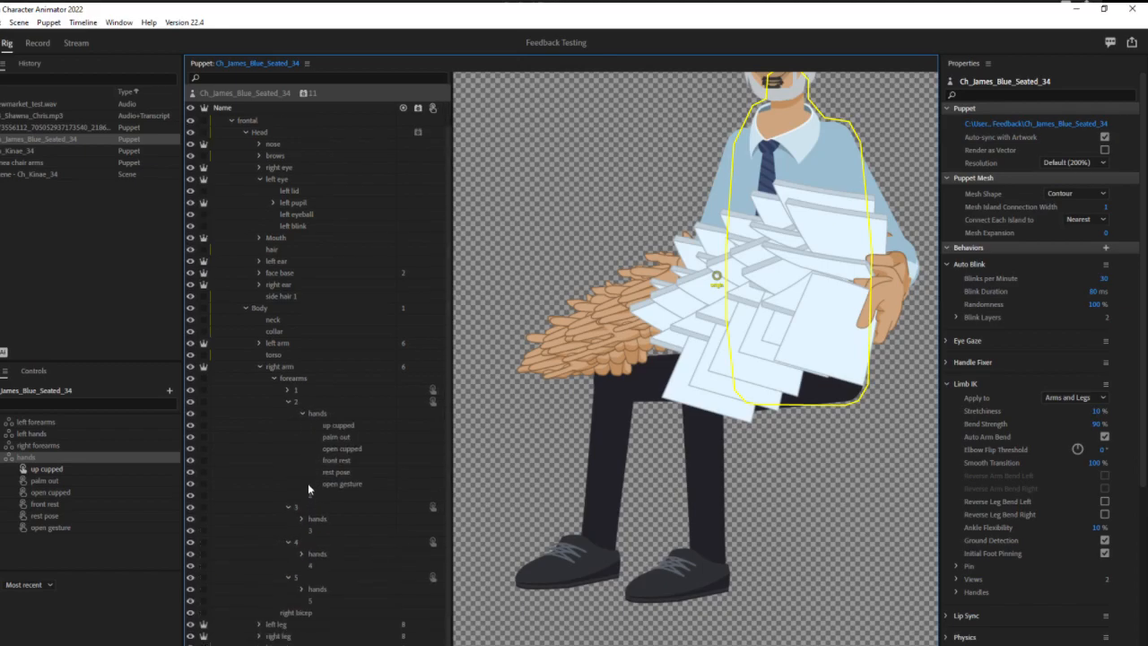
click(302, 518)
scroll(312, 499, down, 3)
click(302, 555)
scroll(310, 527, down, 3)
click(302, 588)
scroll(300, 578, down, 3)
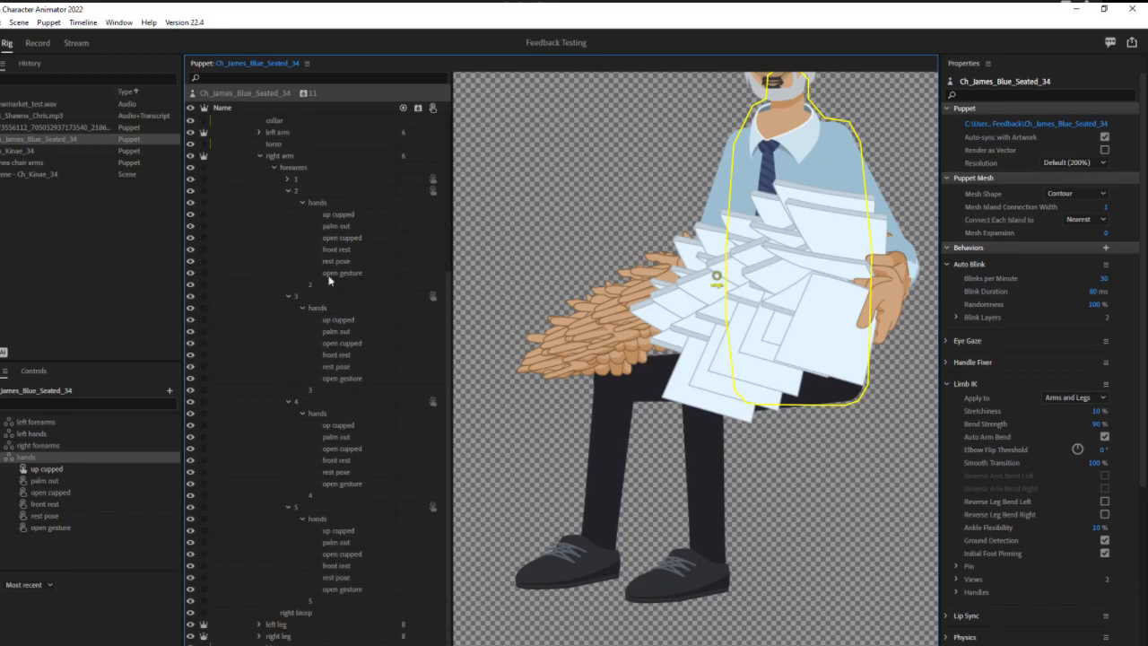
Step: Add the up cupped layers of right forearms 2 through 5 to the hands swap set's up cupped trigger
click(338, 214)
ctrl+click(344, 321)
ctrl+click(342, 427)
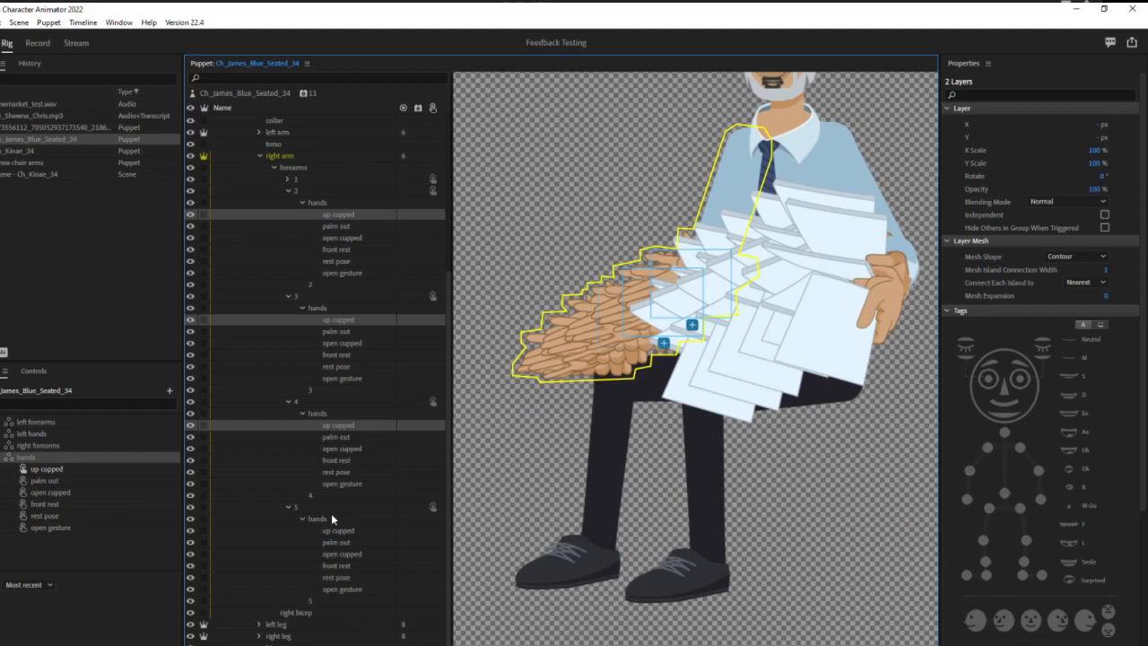
ctrl+click(341, 531)
click(46, 469)
Step: Add the palm out layers of right forearms 2 through 5 to the hands swap set's palm out trigger
click(346, 225)
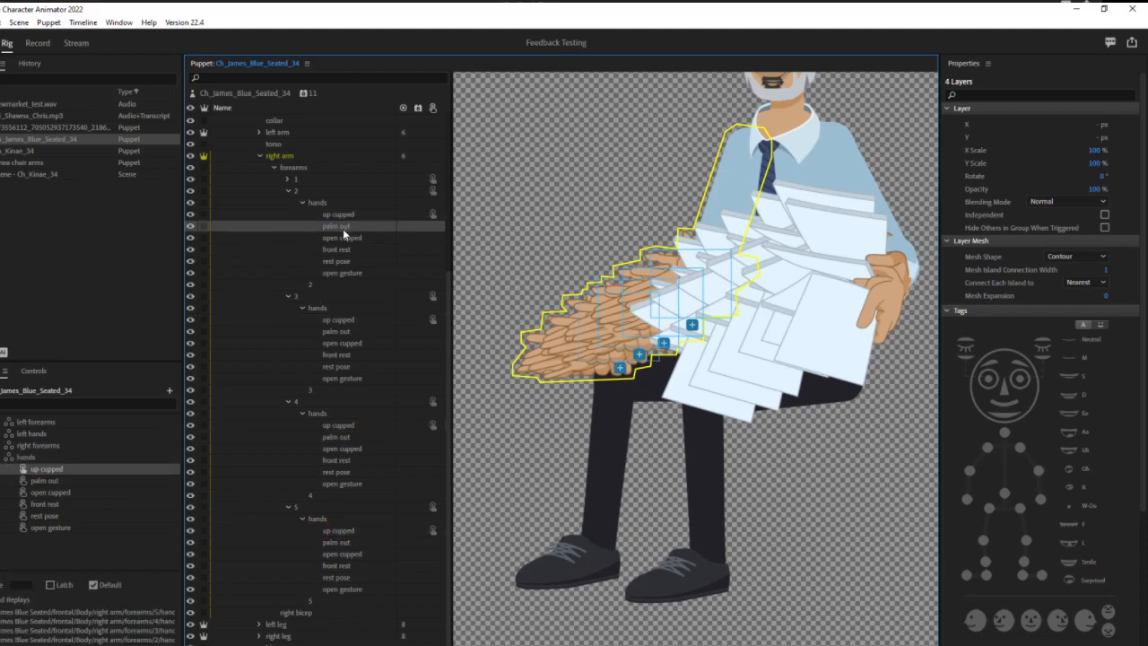
ctrl+click(342, 332)
ctrl+click(346, 437)
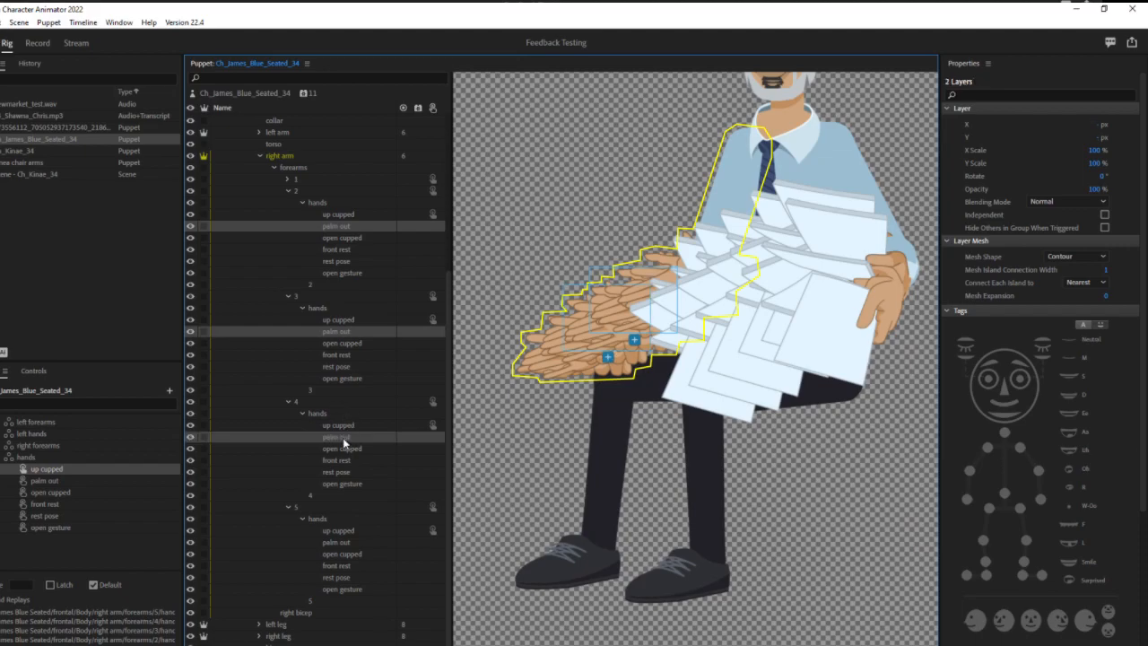
ctrl+click(350, 543)
drag(349, 541, 79, 481)
Step: Add the open cupped layers of right forearms 2 through 5 to the hands swap set's open cupped trigger
click(349, 239)
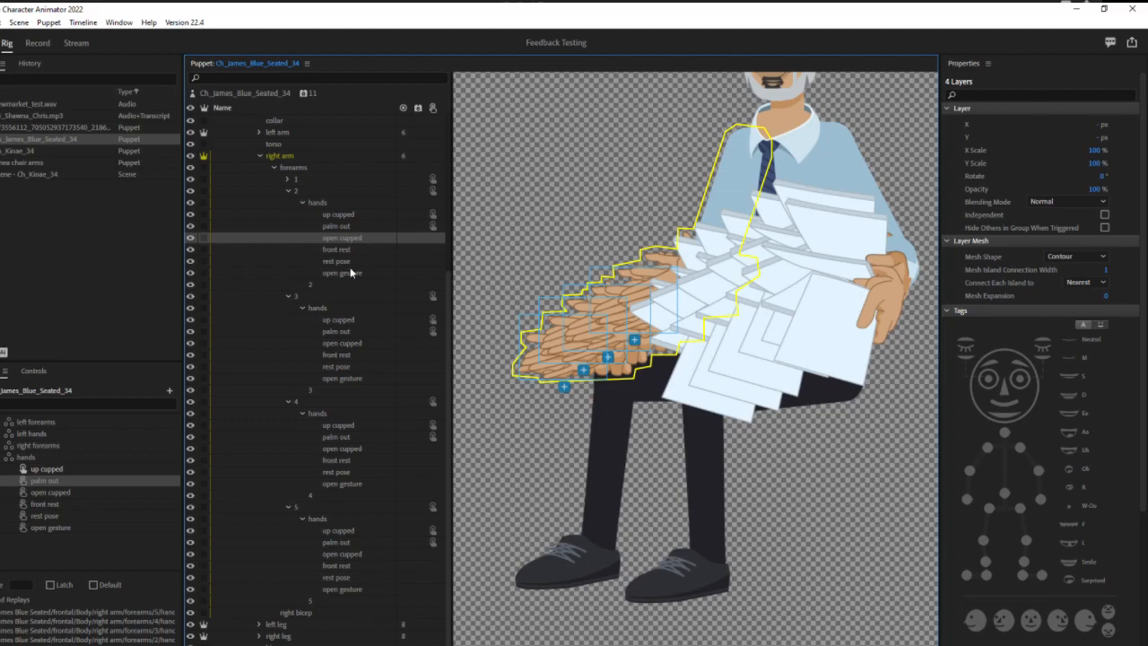
ctrl+click(333, 346)
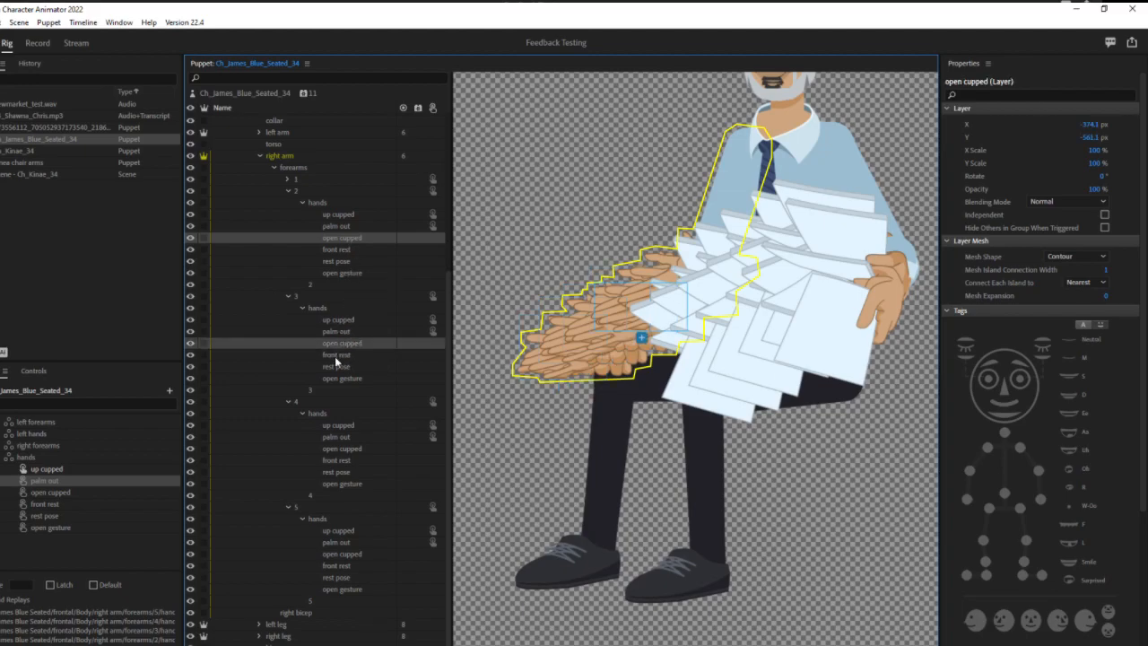
ctrl+click(337, 448)
ctrl+click(352, 553)
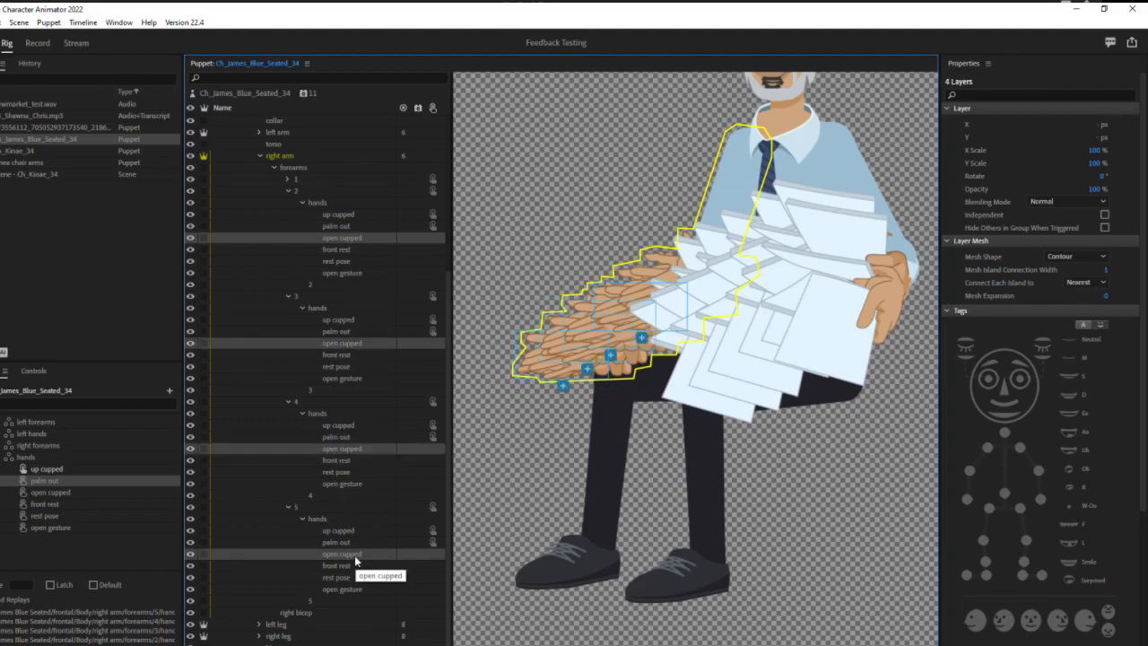
click(97, 493)
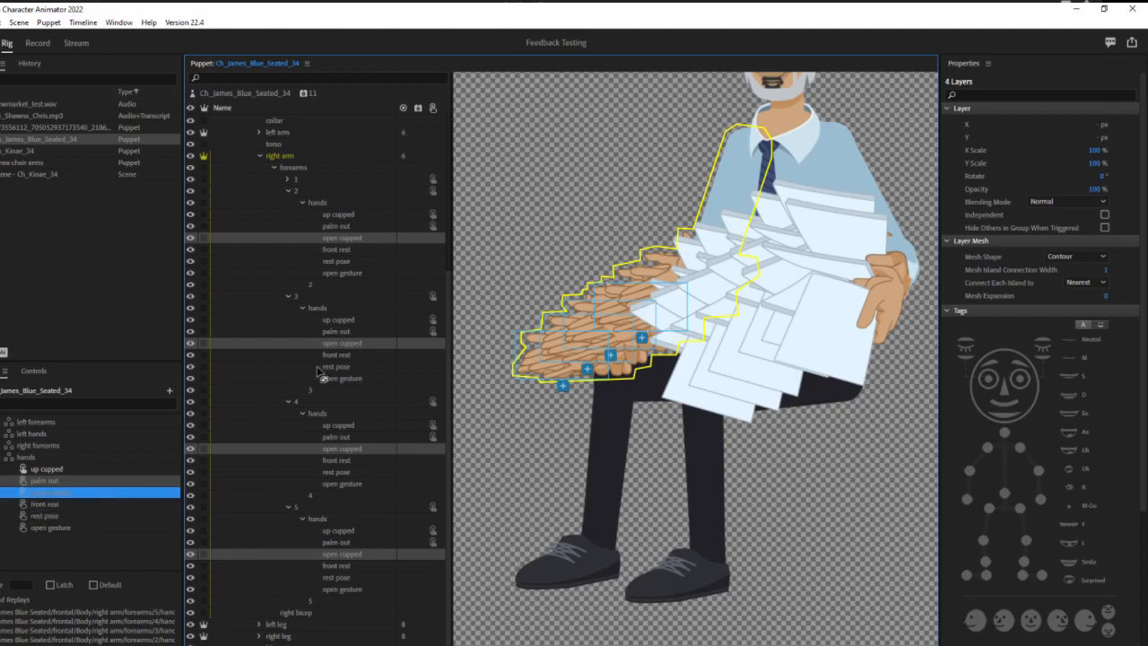
Step: Add the front rest layers of right forearms 2 through 5 to the hands swap set's front rest trigger
click(339, 251)
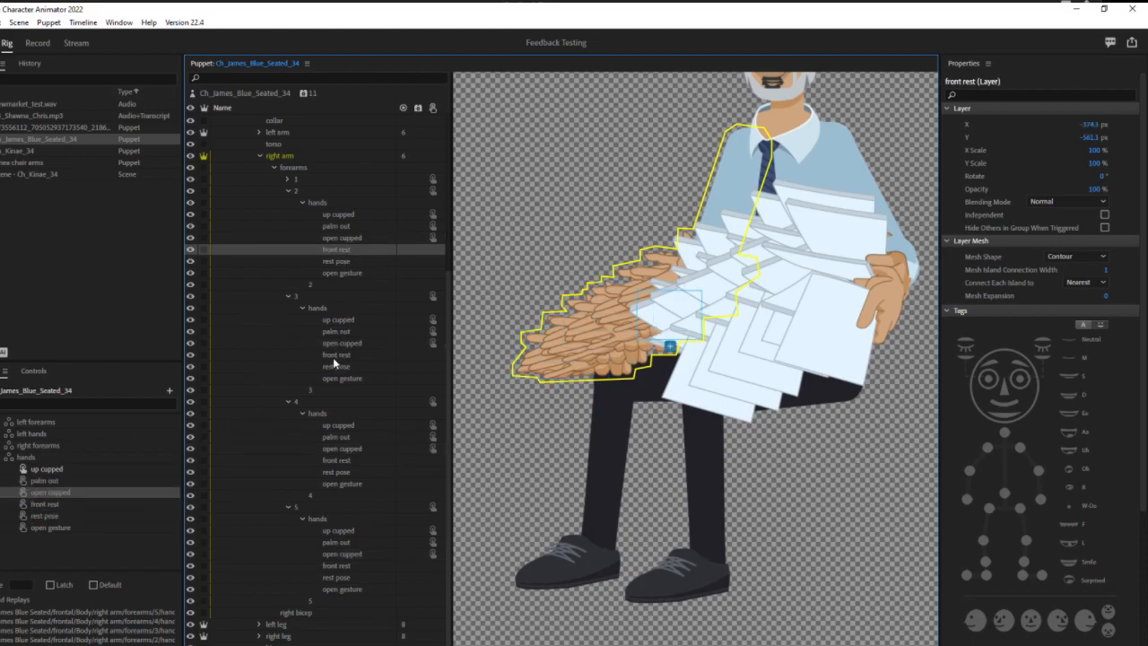
ctrl+click(332, 355)
ctrl+click(337, 462)
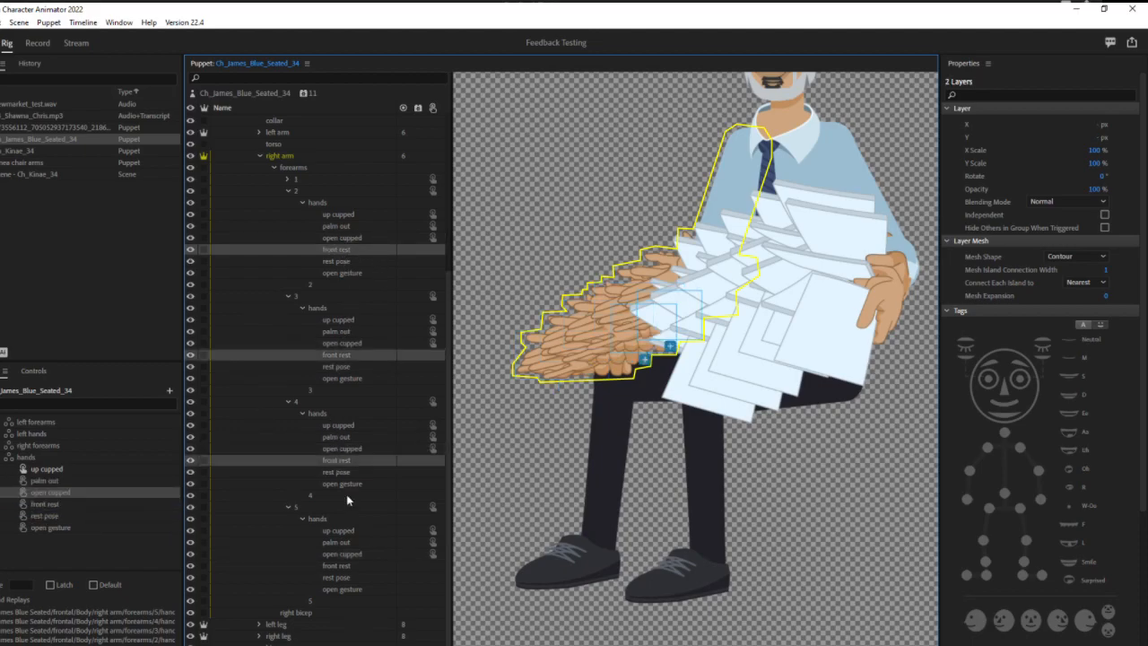
ctrl+click(342, 563)
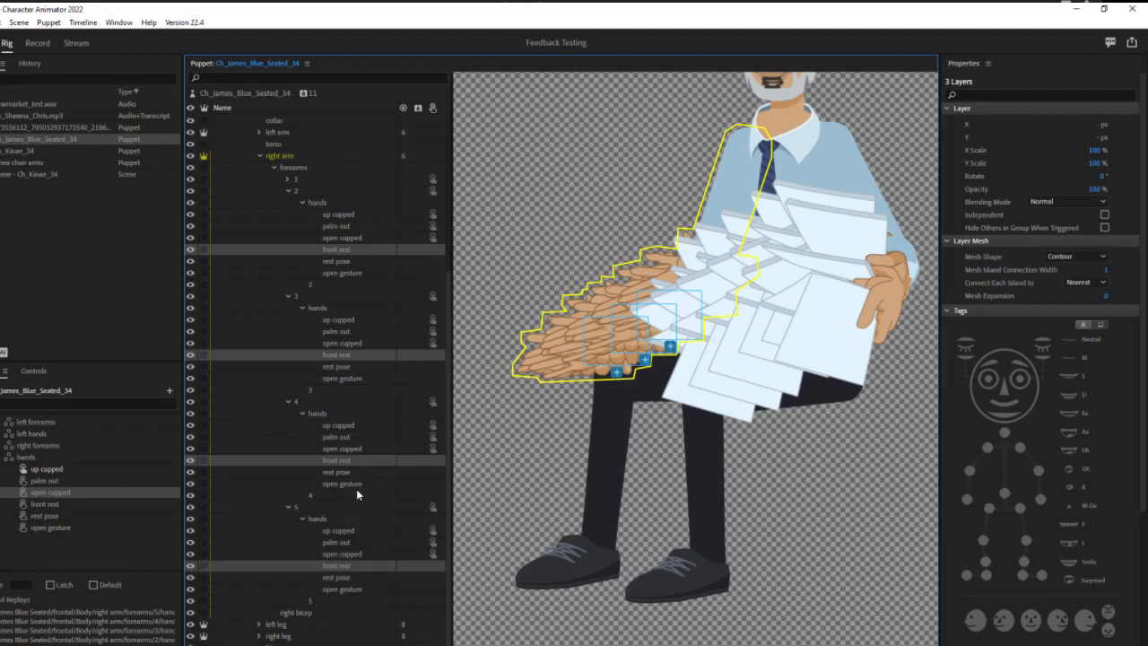
click(141, 504)
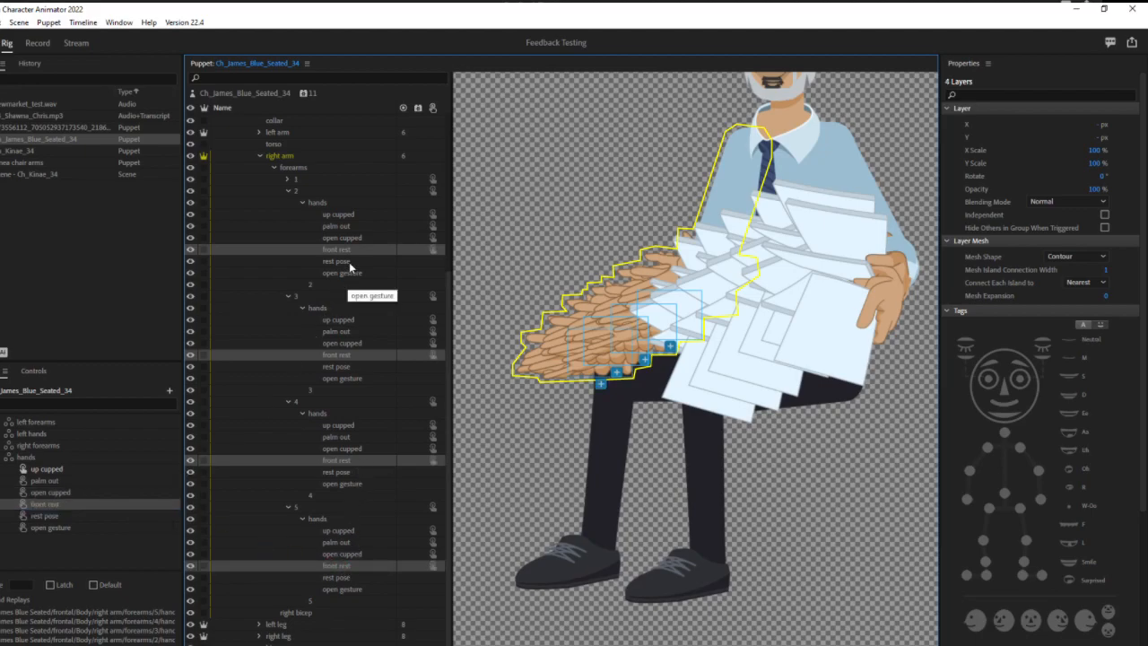
Step: Add the rest pose layers of right forearms 2 through 5 to the hands swap set's rest pose trigger
click(349, 262)
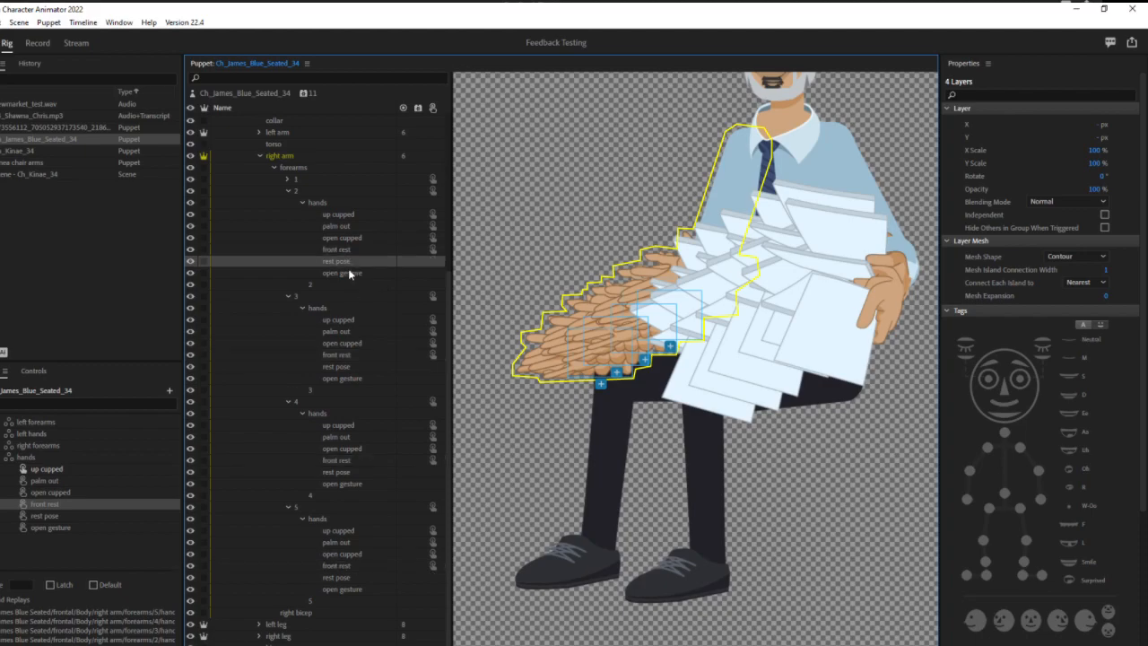
ctrl+click(341, 367)
ctrl+click(341, 472)
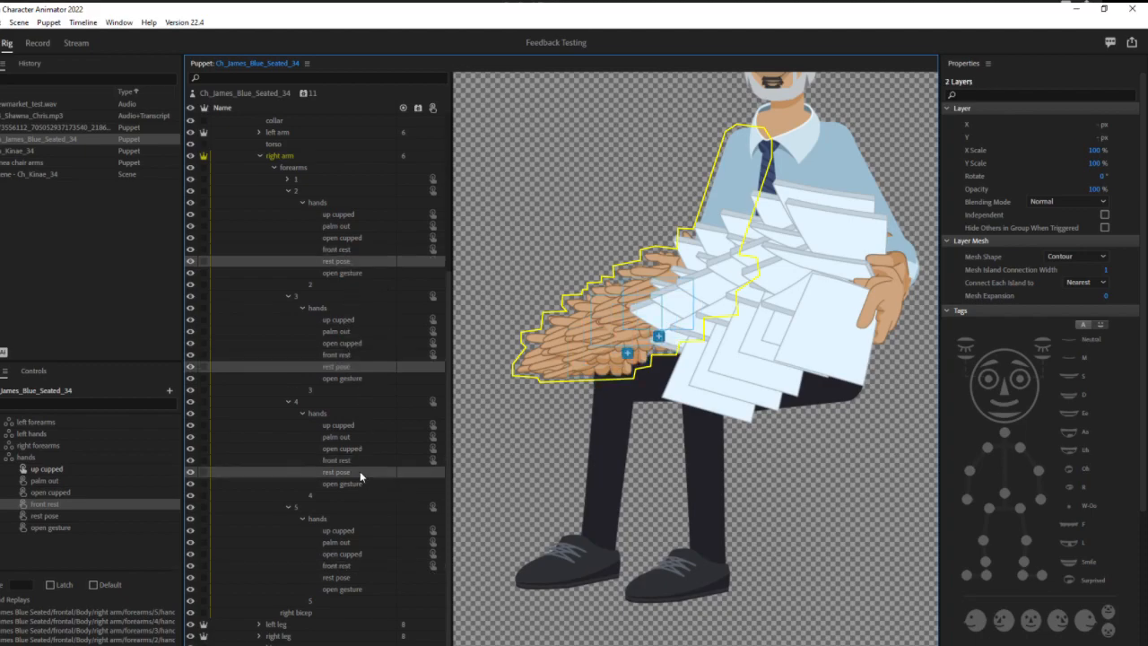
ctrl+click(357, 580)
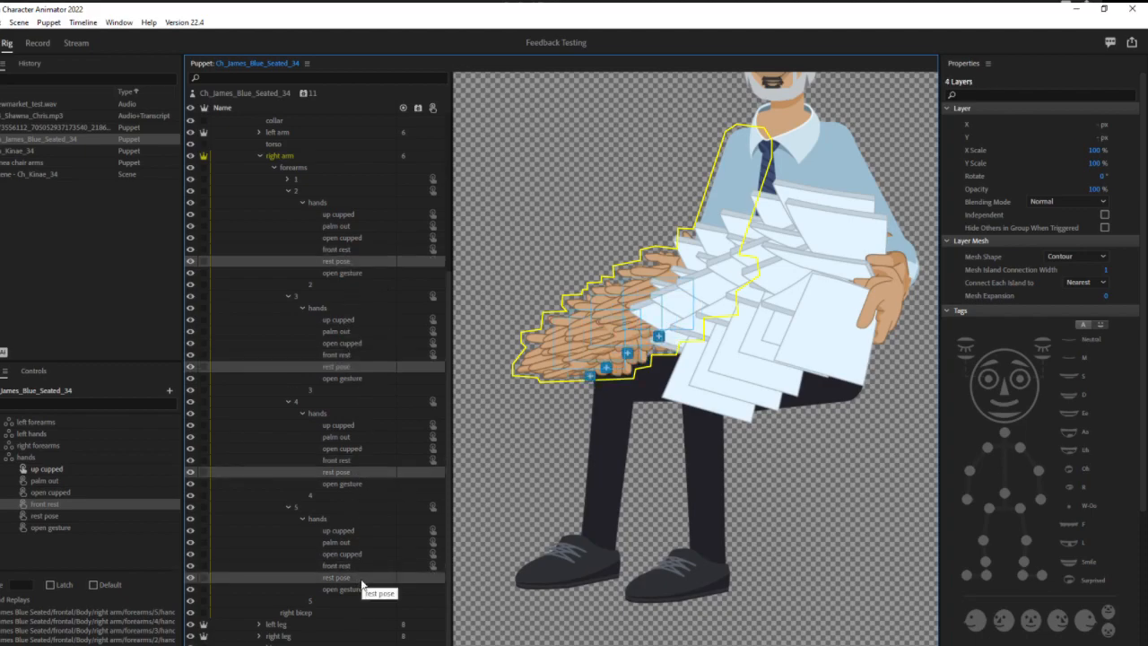
drag(358, 581, 111, 526)
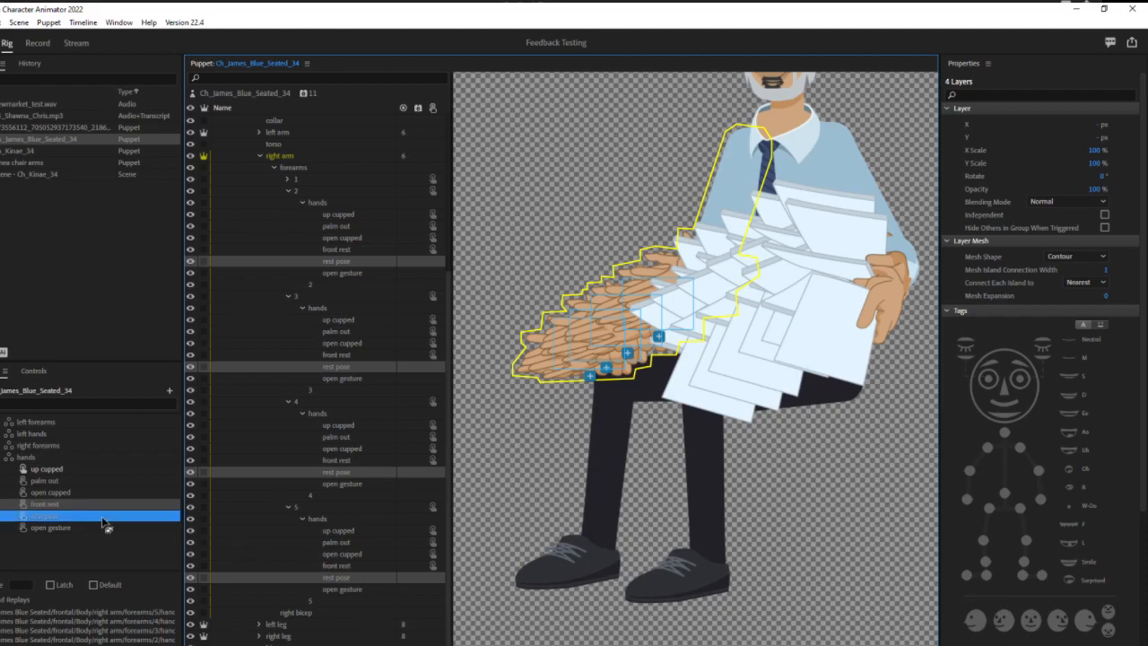
Step: Add the open gesture layers of right forearms 2 through 5 to the hands swap set's open gesture trigger
click(346, 273)
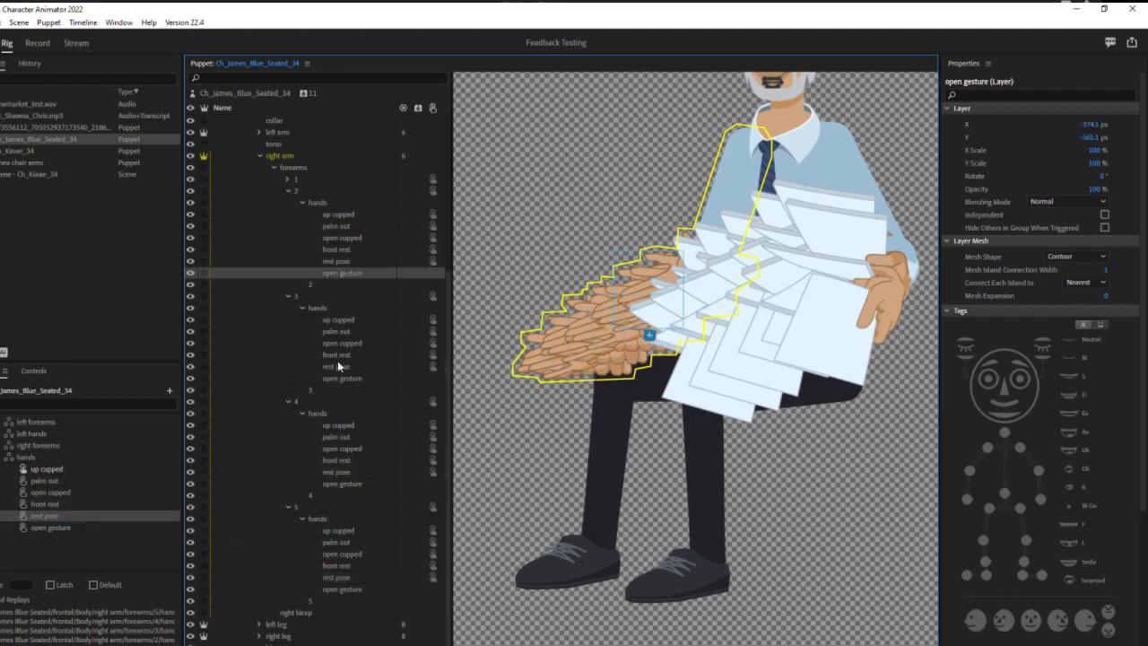
ctrl+click(331, 377)
ctrl+click(348, 485)
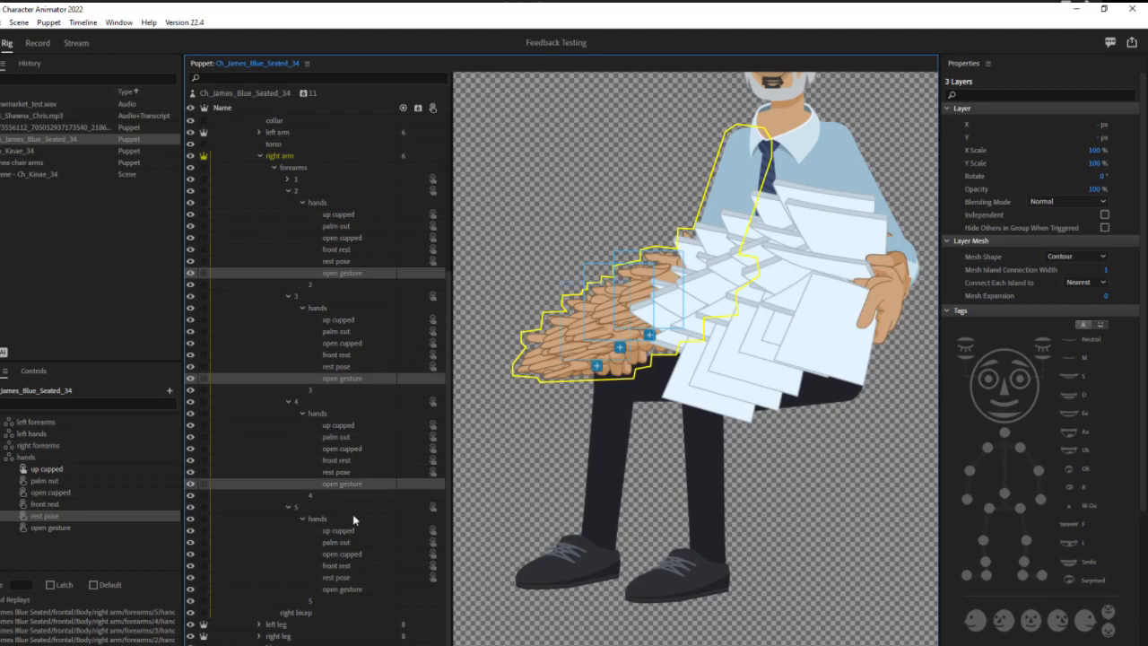
ctrl+click(349, 595)
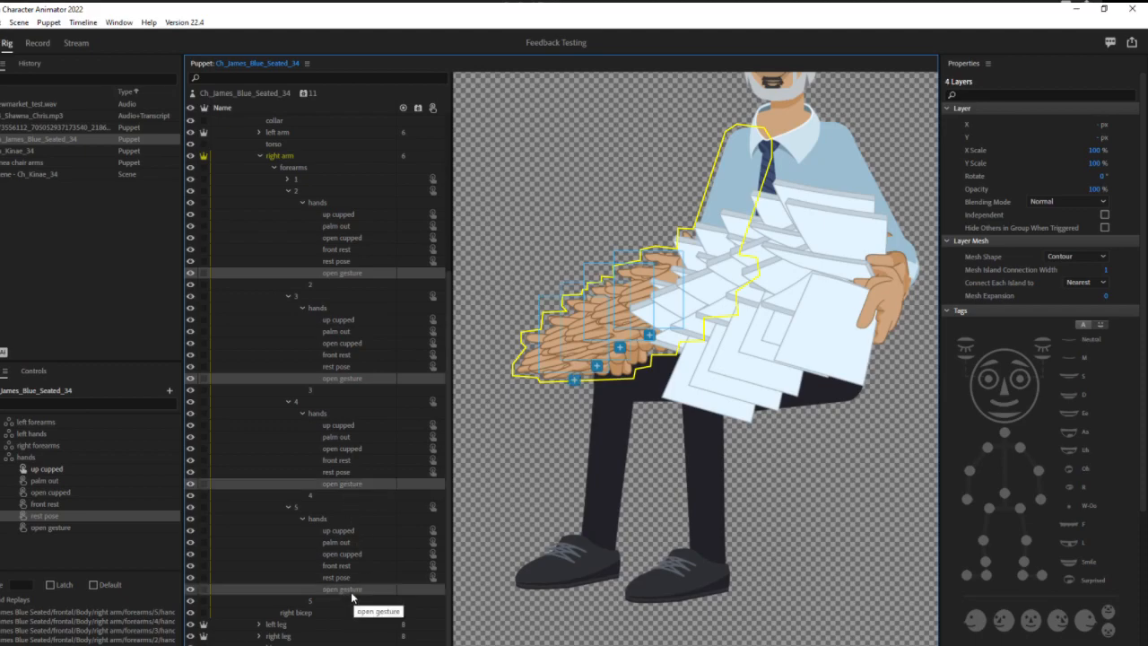
drag(342, 587, 114, 530)
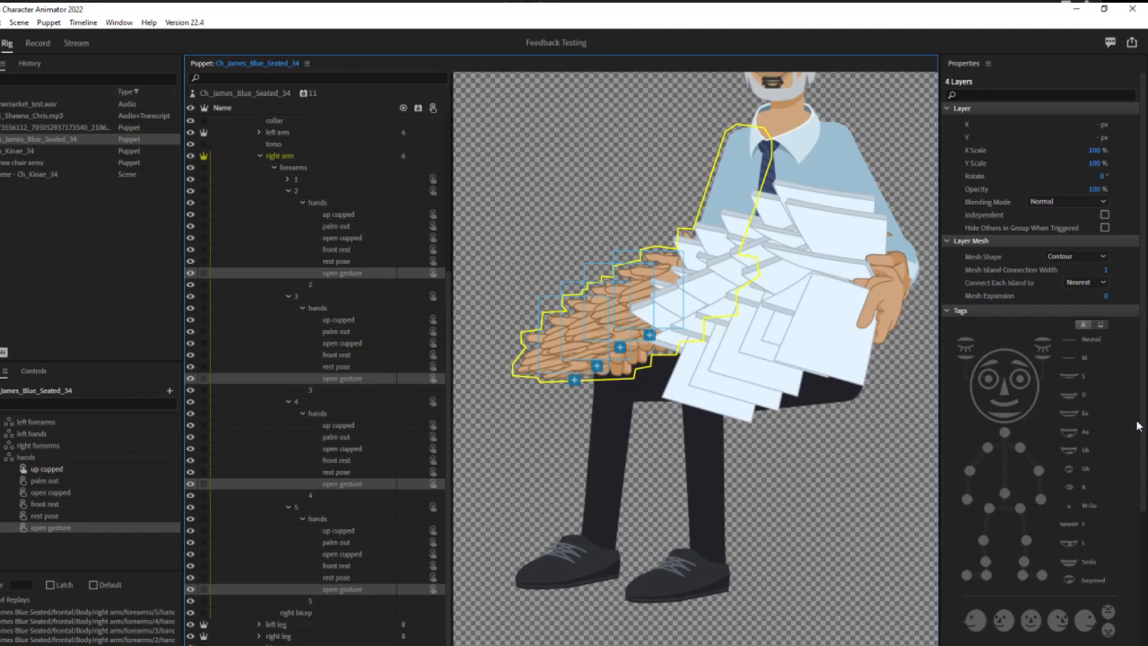
Step: Collapse forearm groups 2 through 5 of the right arm in the puppet's layer hierarchy
click(289, 192)
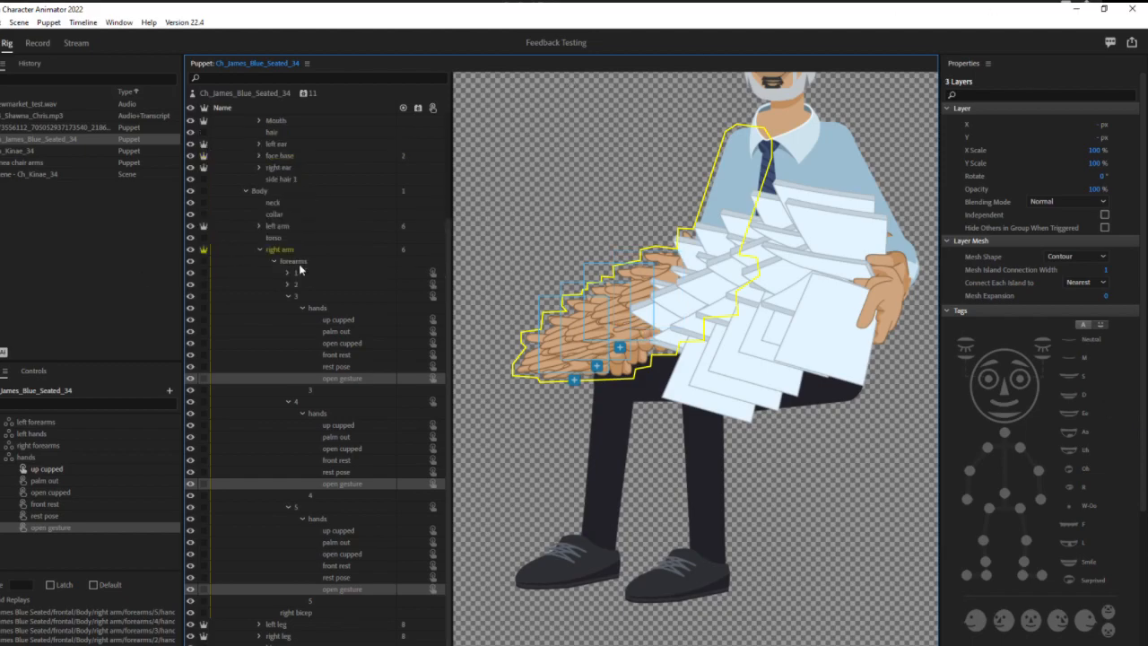
click(289, 296)
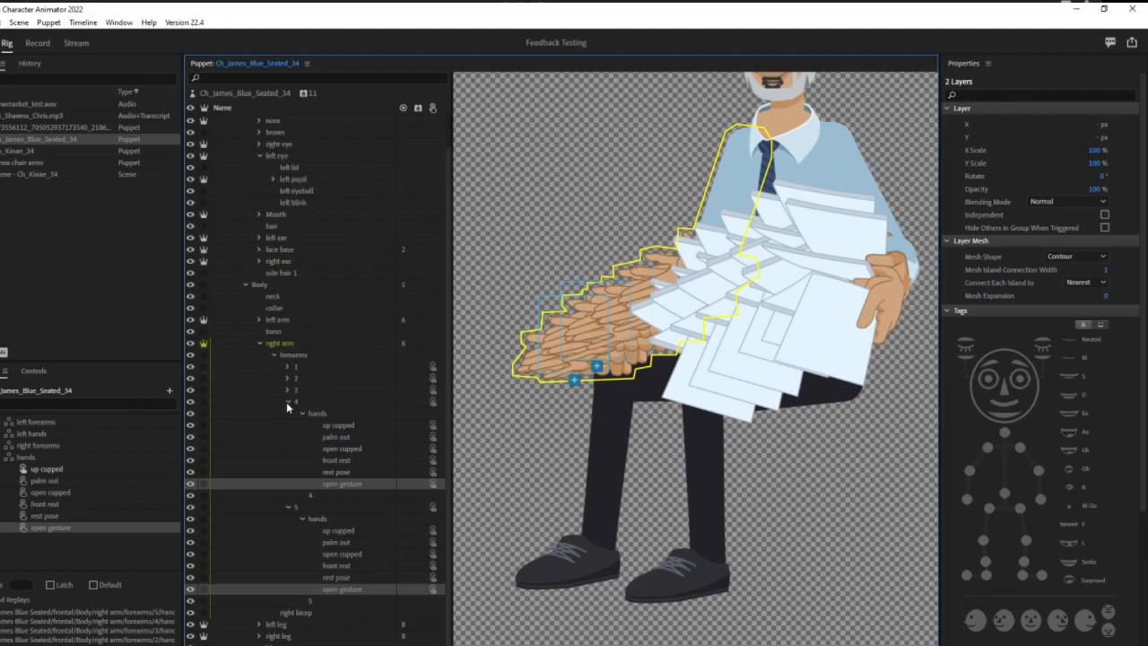
click(287, 401)
click(292, 453)
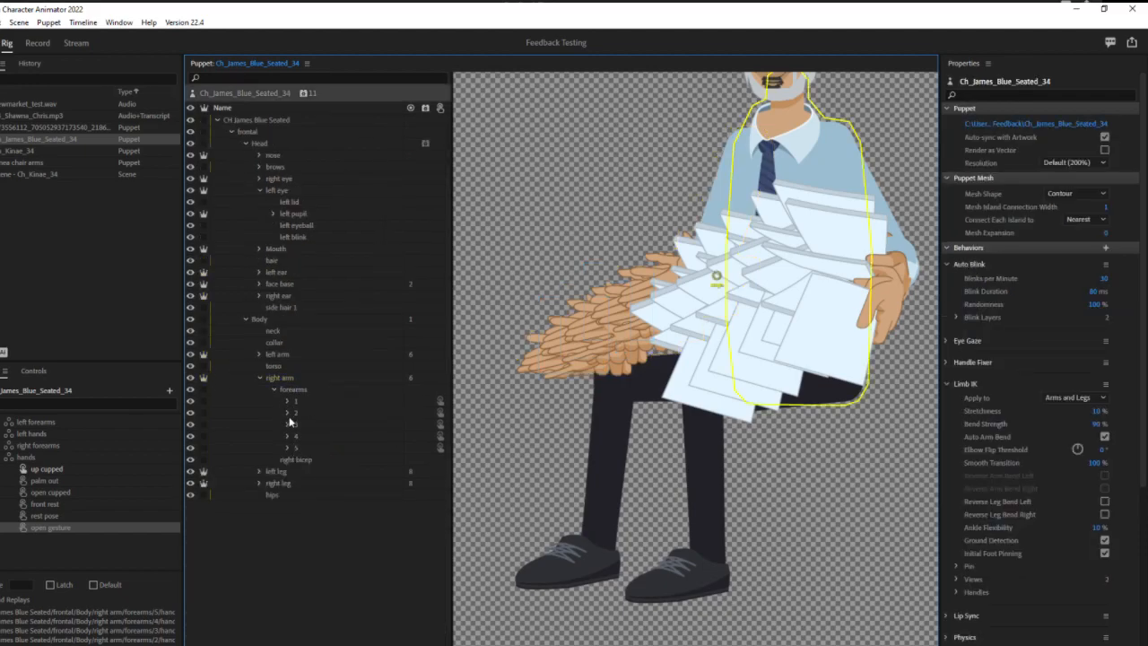
Step: Rename the hands swap set right hands and collapse it
right_click(25, 458)
click(52, 466)
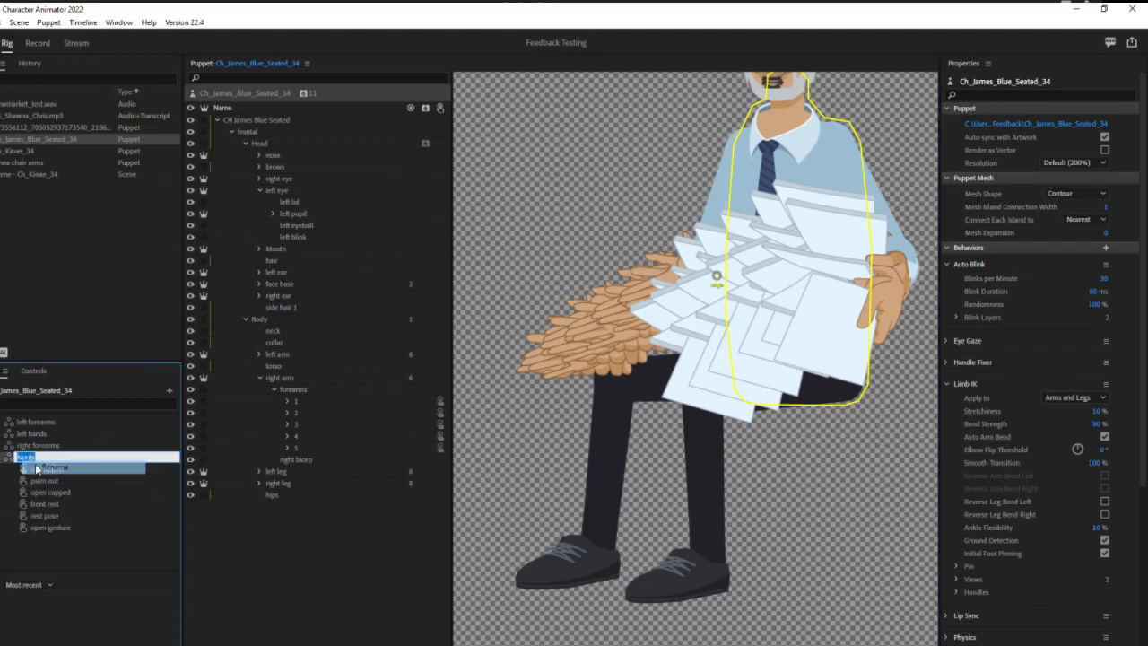
click(19, 458)
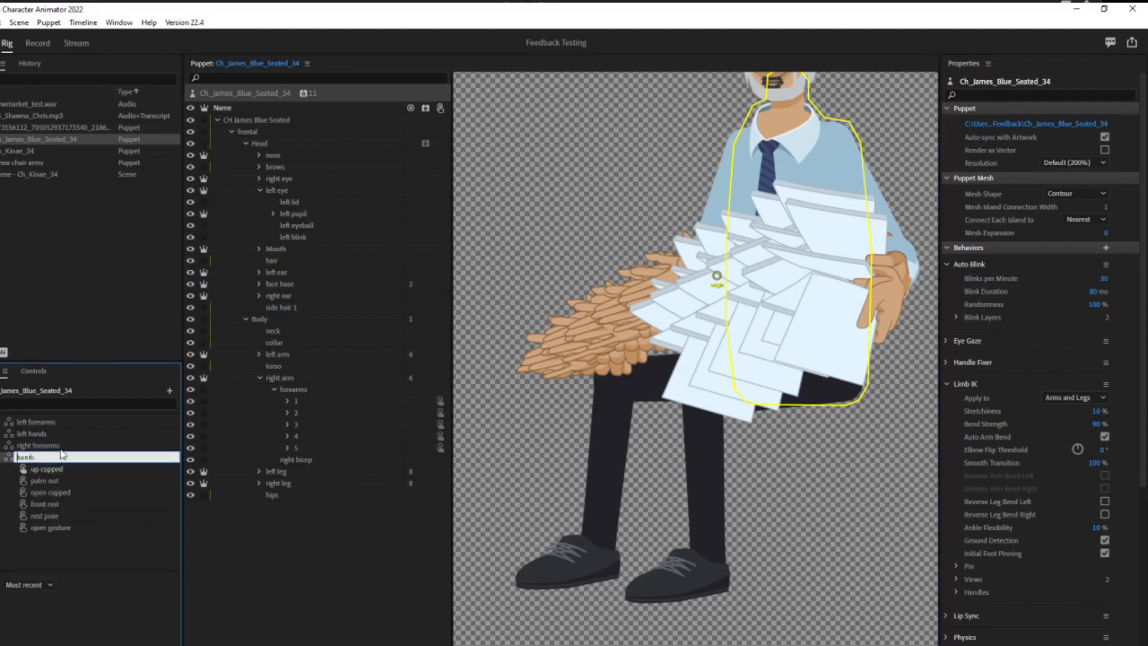
text(right)
click(100, 467)
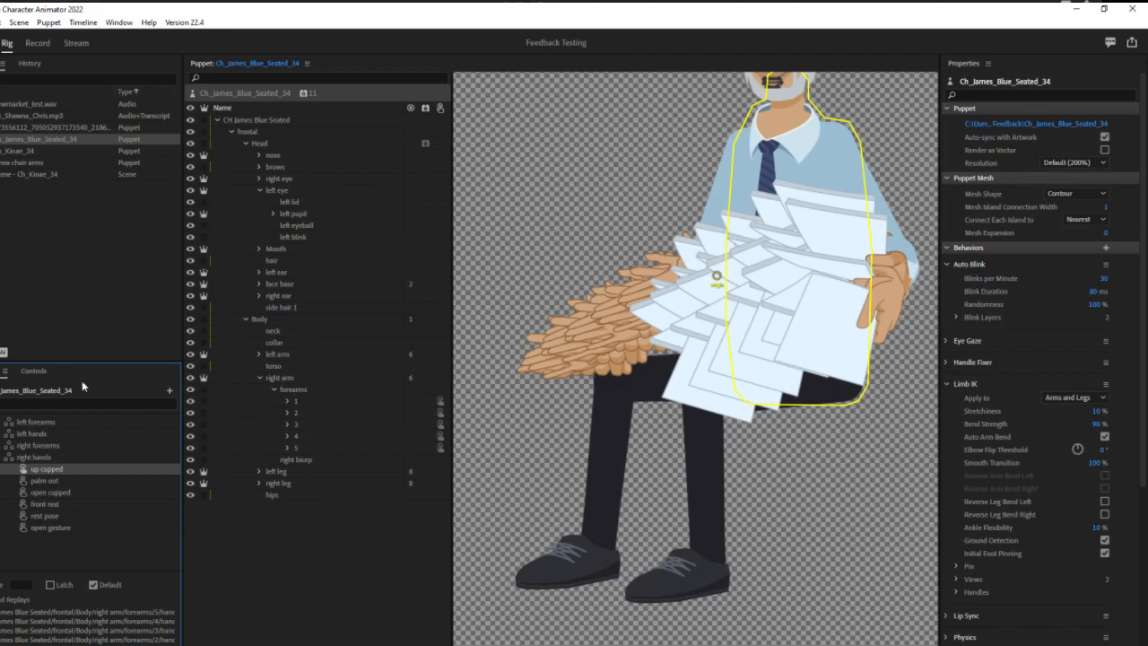
click(2, 457)
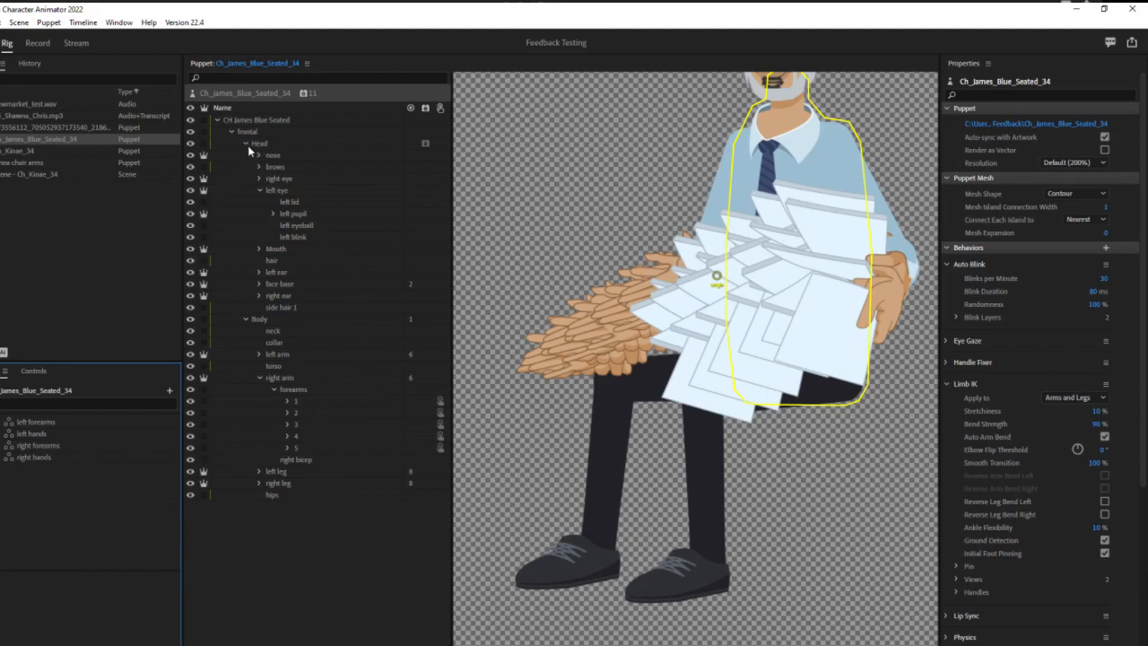
Step: Create a swap set from the head's brows group
click(267, 173)
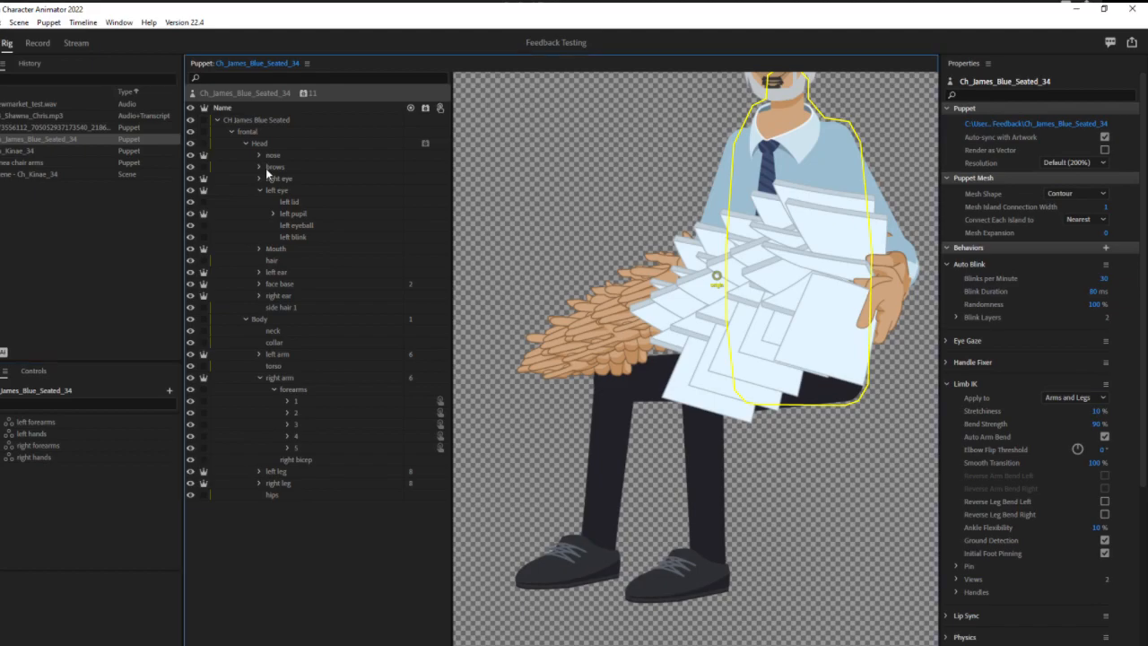
drag(276, 165, 142, 636)
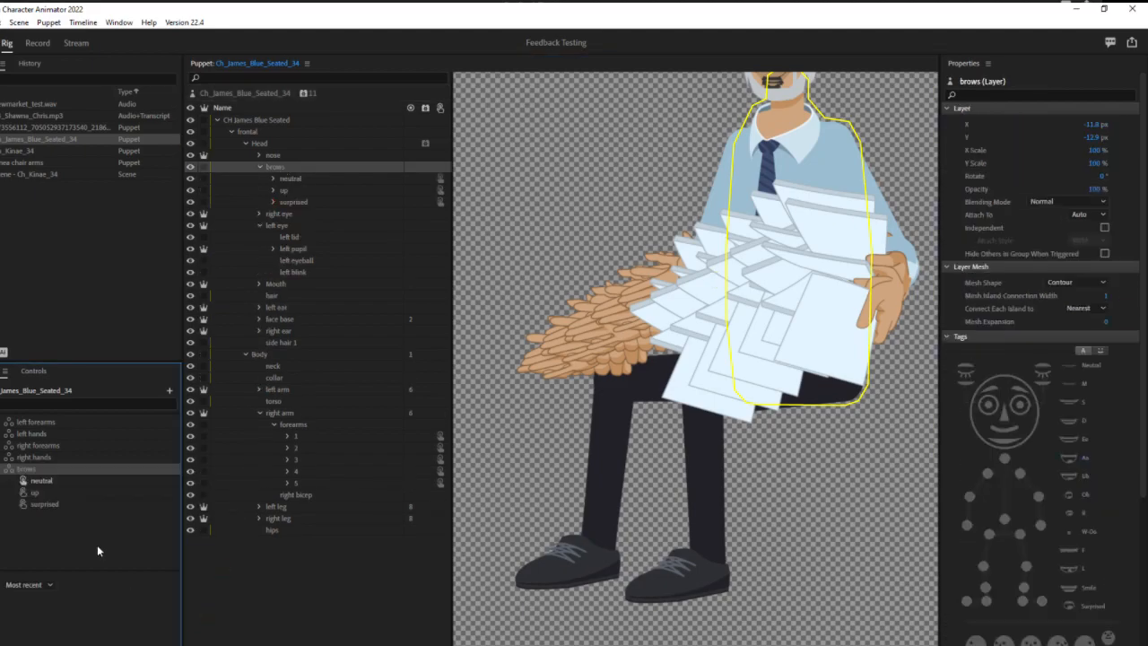
Step: Turn on Latch for the surprised trigger in the brows swap set
click(35, 492)
click(45, 504)
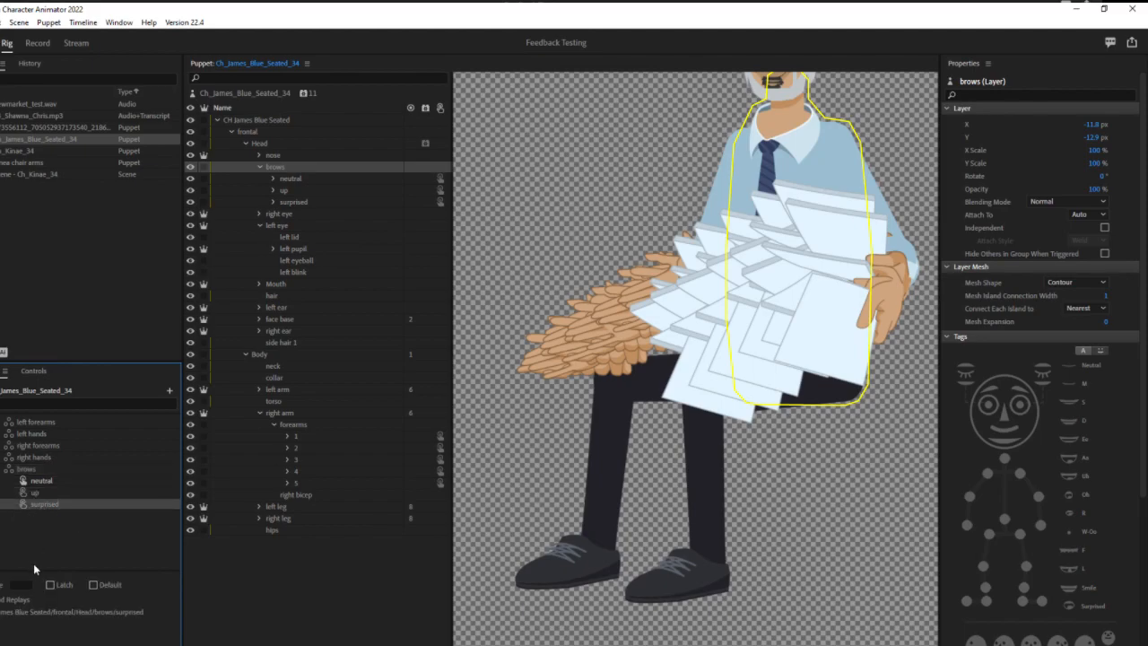
click(51, 584)
Step: Add the Cycle Layers behavior to both the left and right eyebrow layers inside the surprised brows group
click(280, 204)
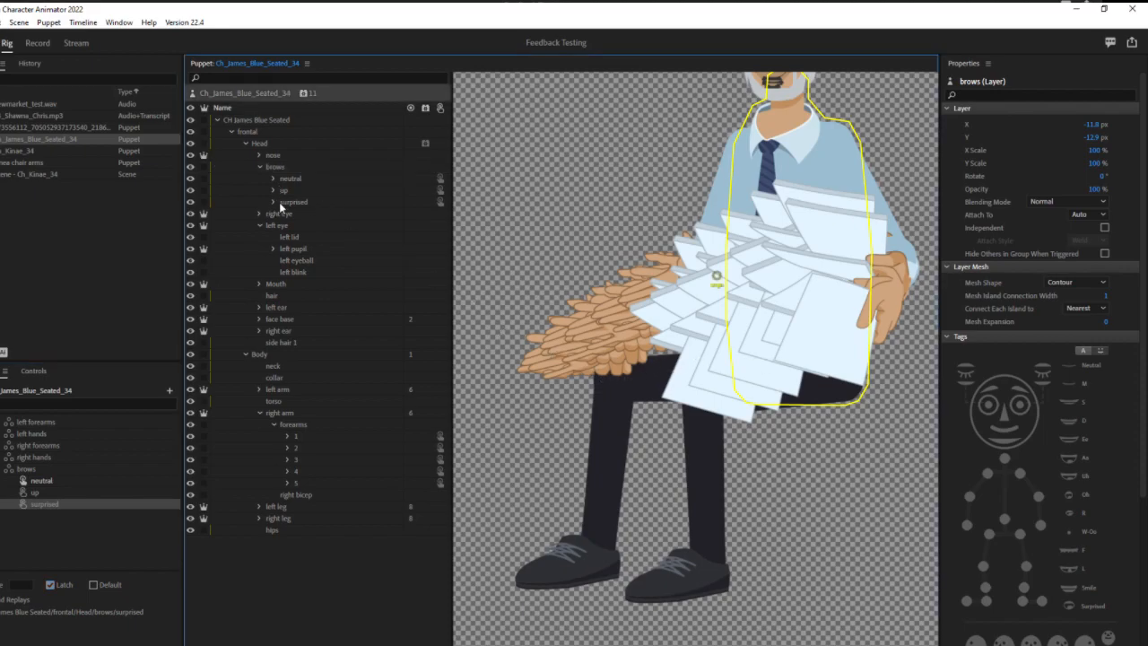
click(273, 202)
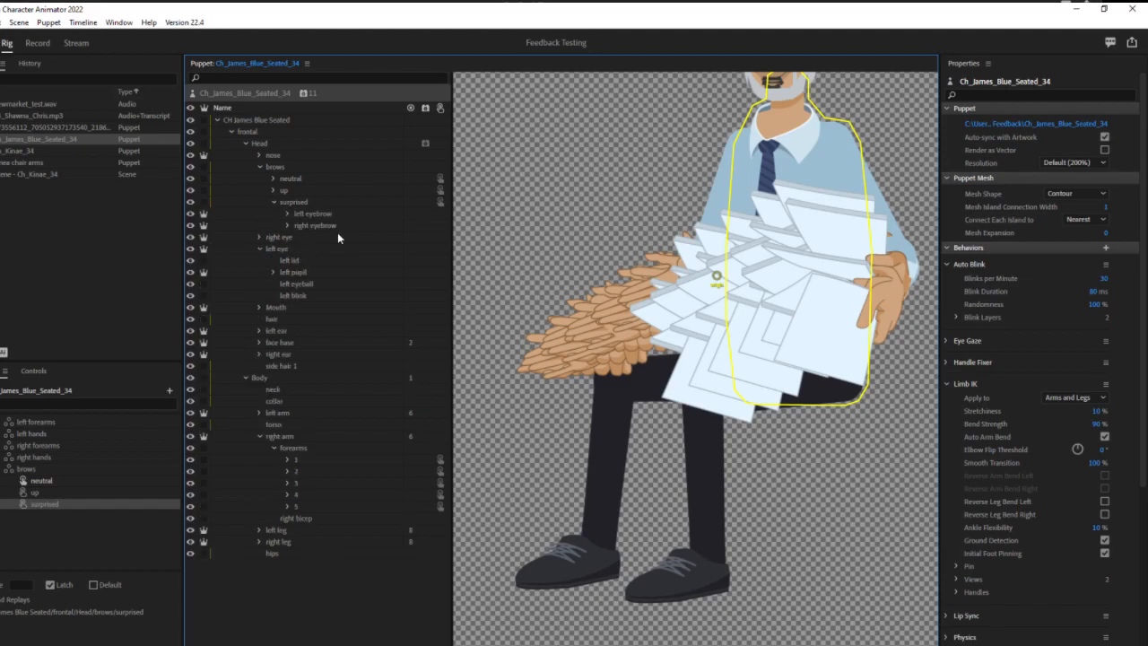
click(288, 214)
click(288, 214)
click(311, 214)
shift+click(325, 226)
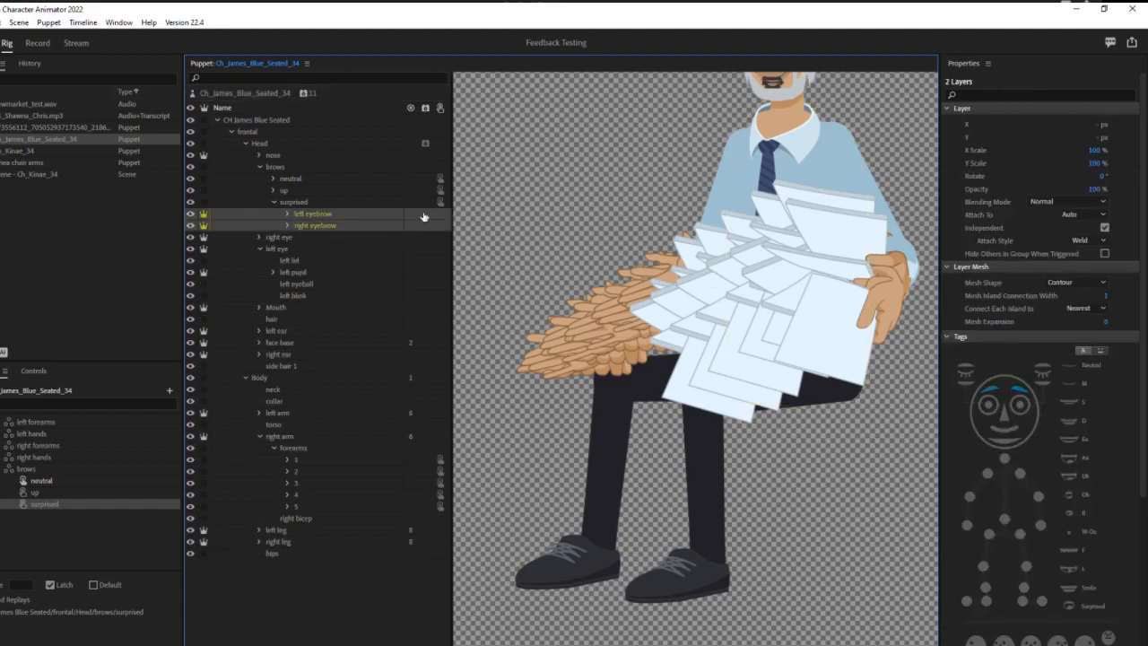
click(425, 216)
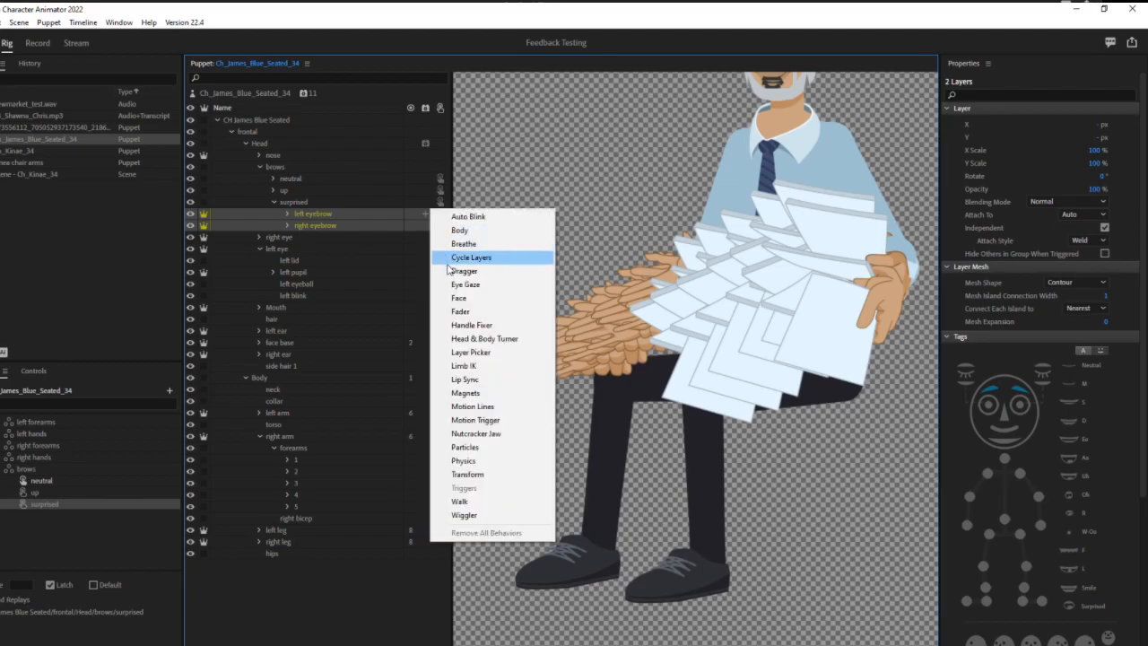
click(475, 257)
Step: Set the eyebrows' Cycle Layers to advance every 2 frames with Forward and Reverse and Hold on Last Layer enabled, and collapse the brows group
scroll(1067, 510, down, 5)
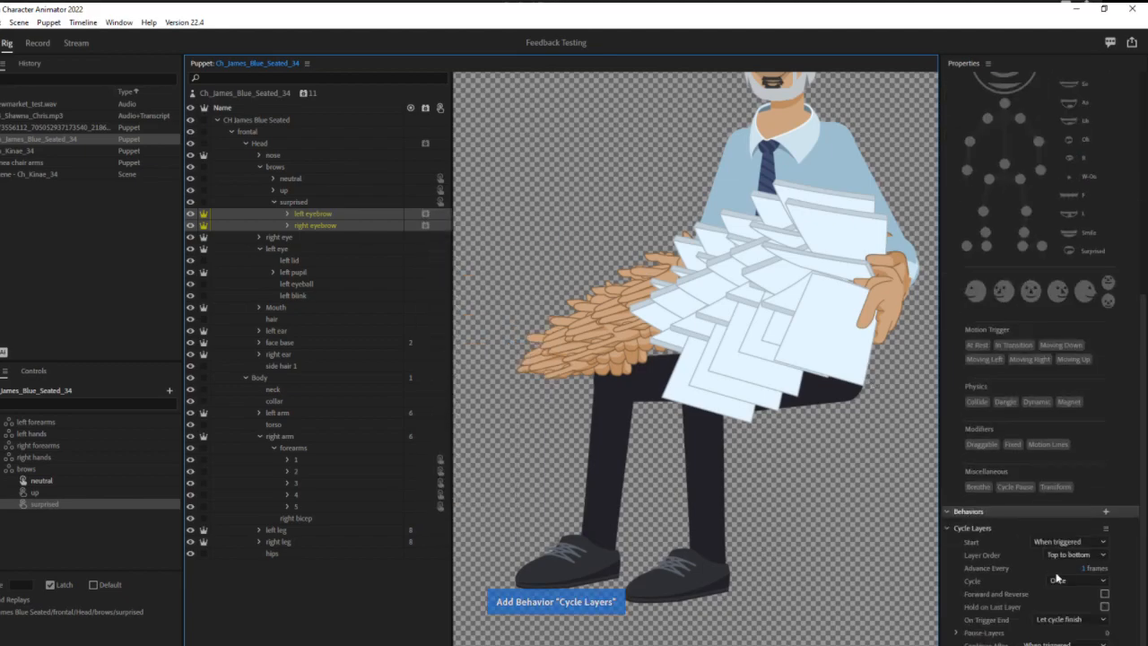
click(1082, 568)
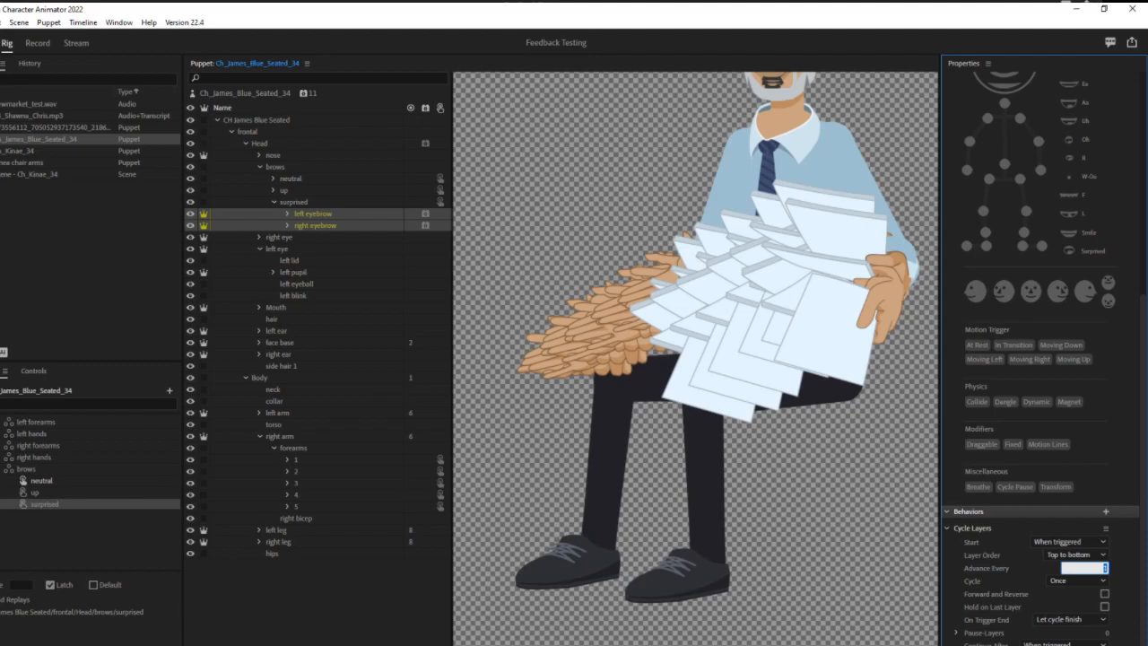
text(2)
click(1105, 594)
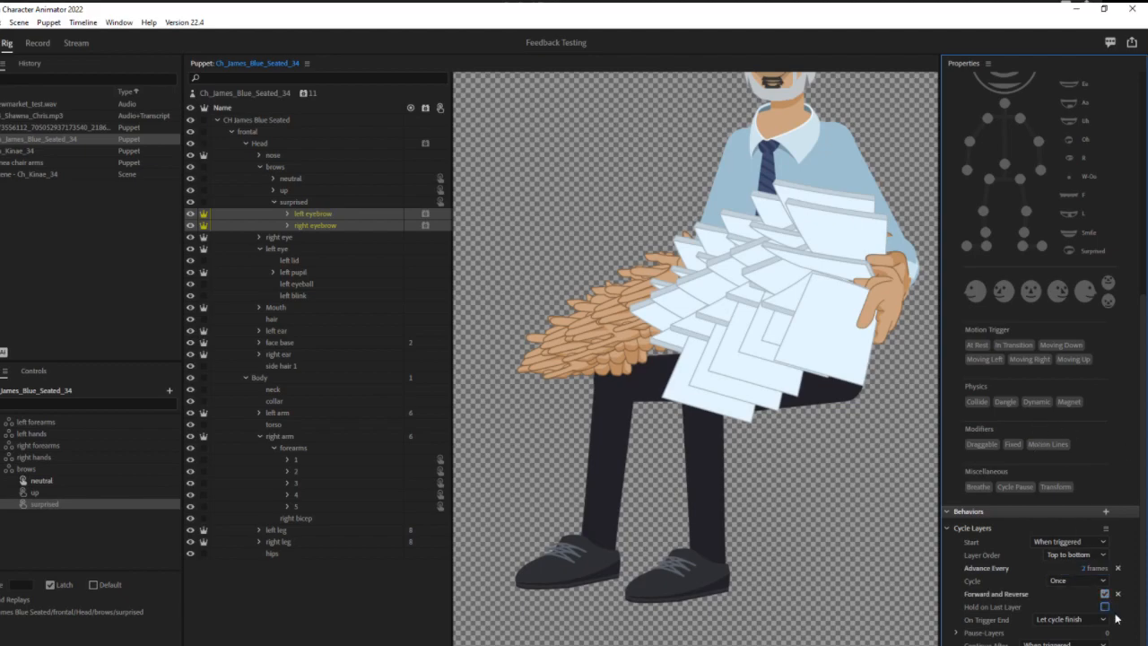
click(1105, 606)
click(259, 166)
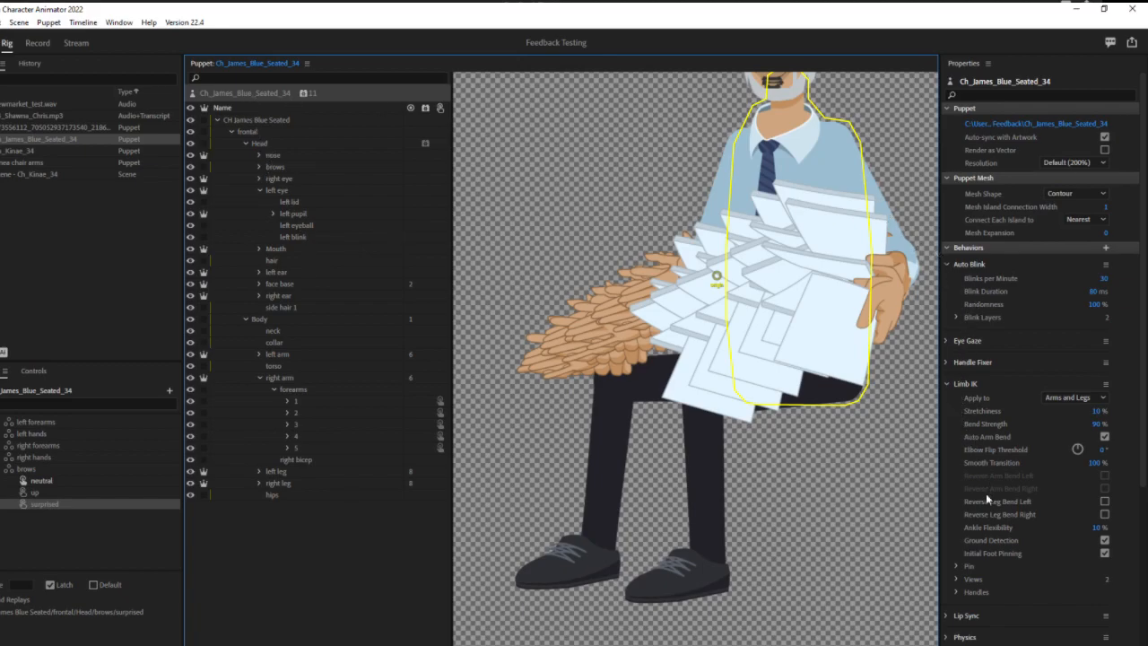
Step: Set the puppet's Torso behavior to 0% Head Position Strength and 0% Head Scale Strength, and save the project
scroll(985, 508, down, 4)
click(953, 605)
scroll(1037, 543, down, 3)
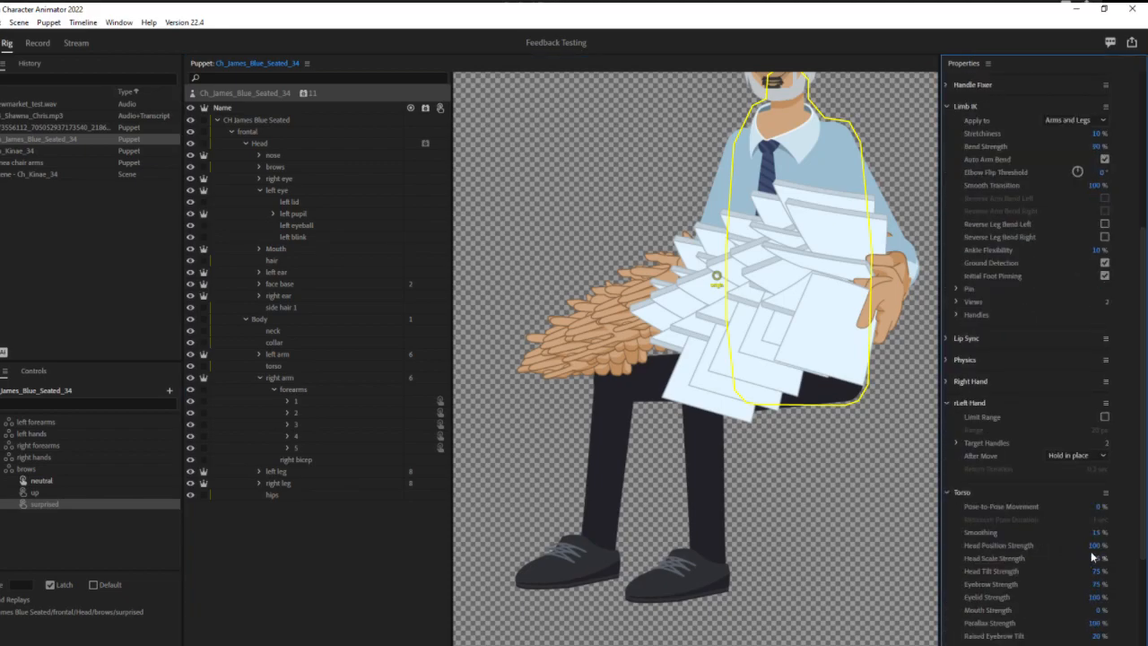
click(1092, 544)
text(0)
key(Return)
click(1096, 558)
text(0)
key(Return)
key(ctrl+s)
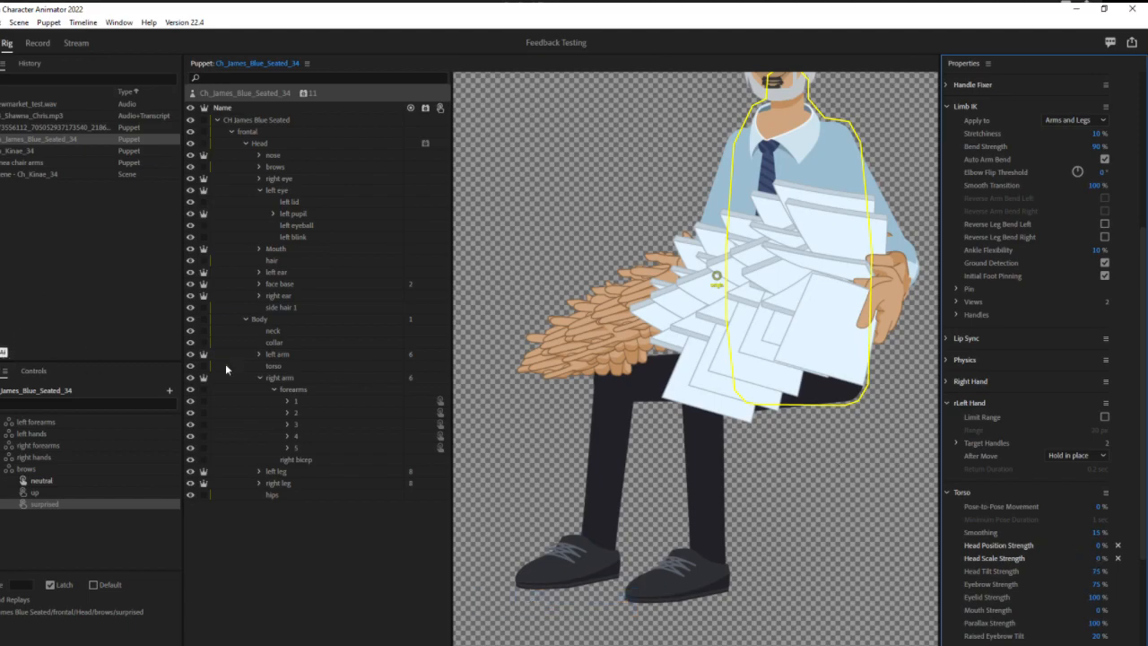
Step: Create a new scene from the Ch_James_Blue_Seated_34 puppet
click(247, 96)
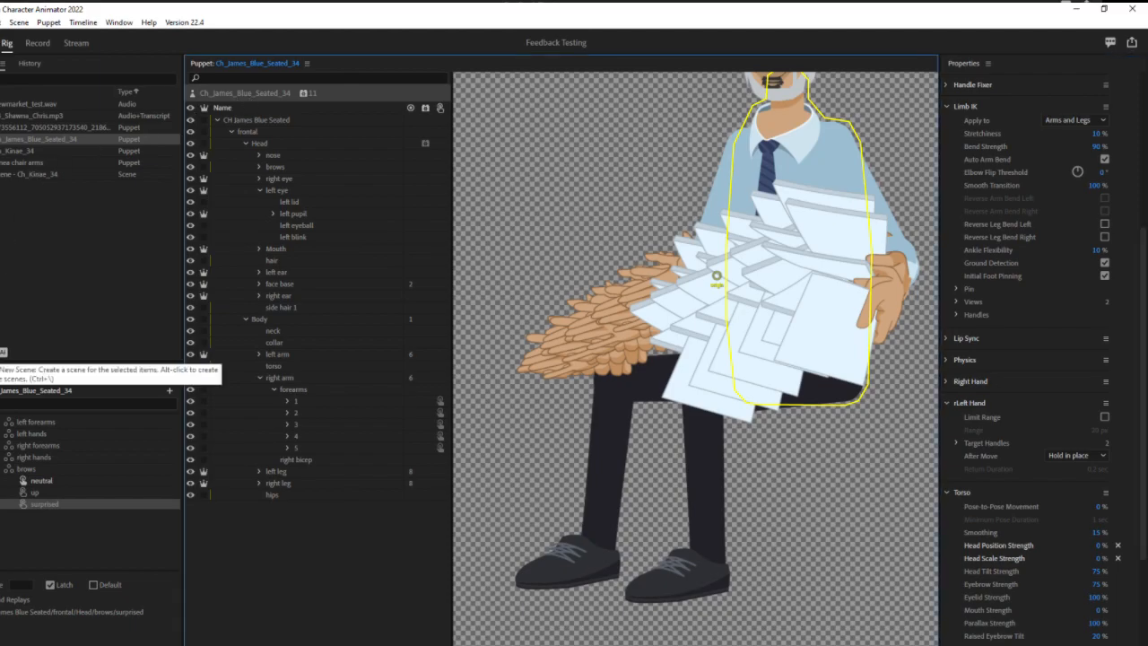
click(40, 353)
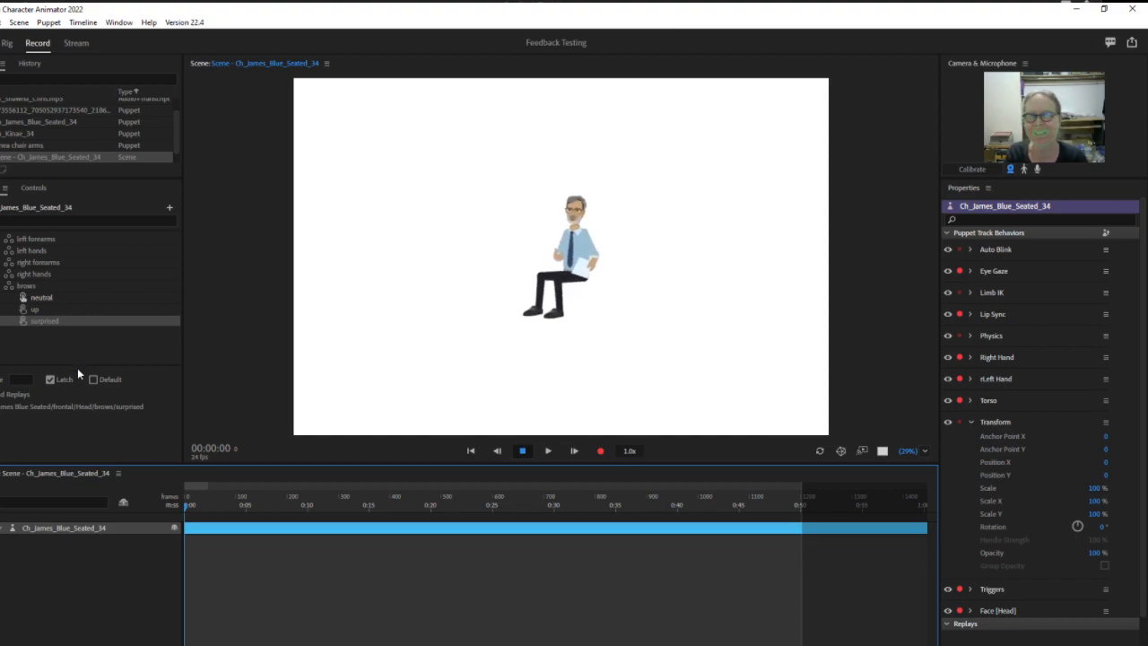
drag(906, 452, 897, 401)
Step: Make neutral the default trigger of the brows swap set and rest pose the default of the right hands swap set
click(41, 297)
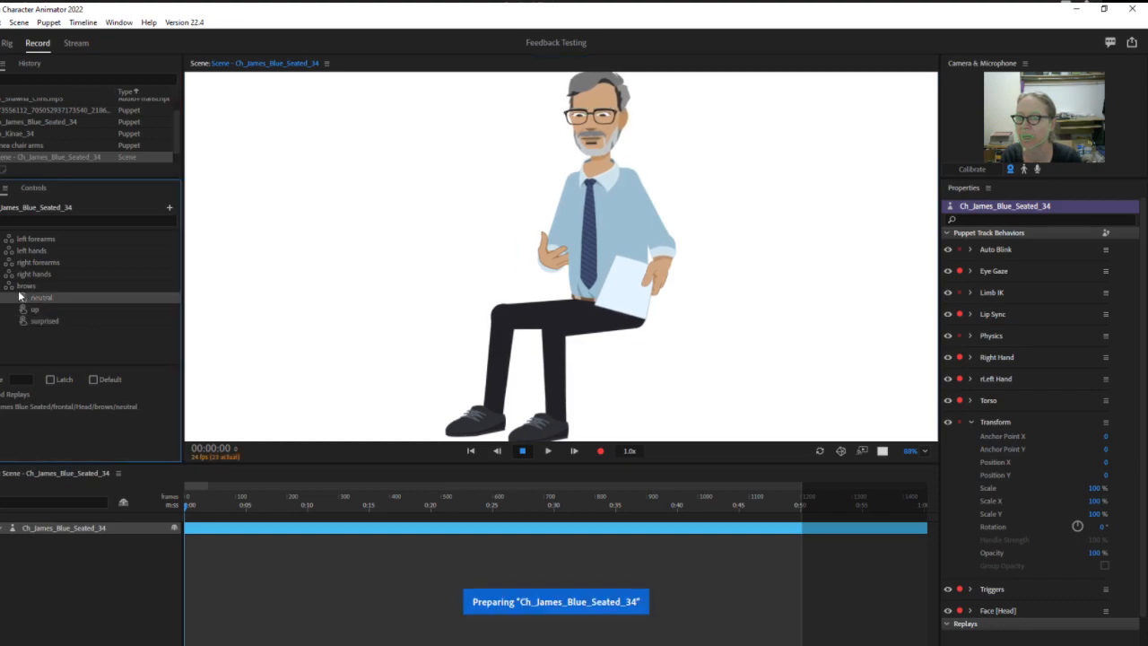
click(94, 379)
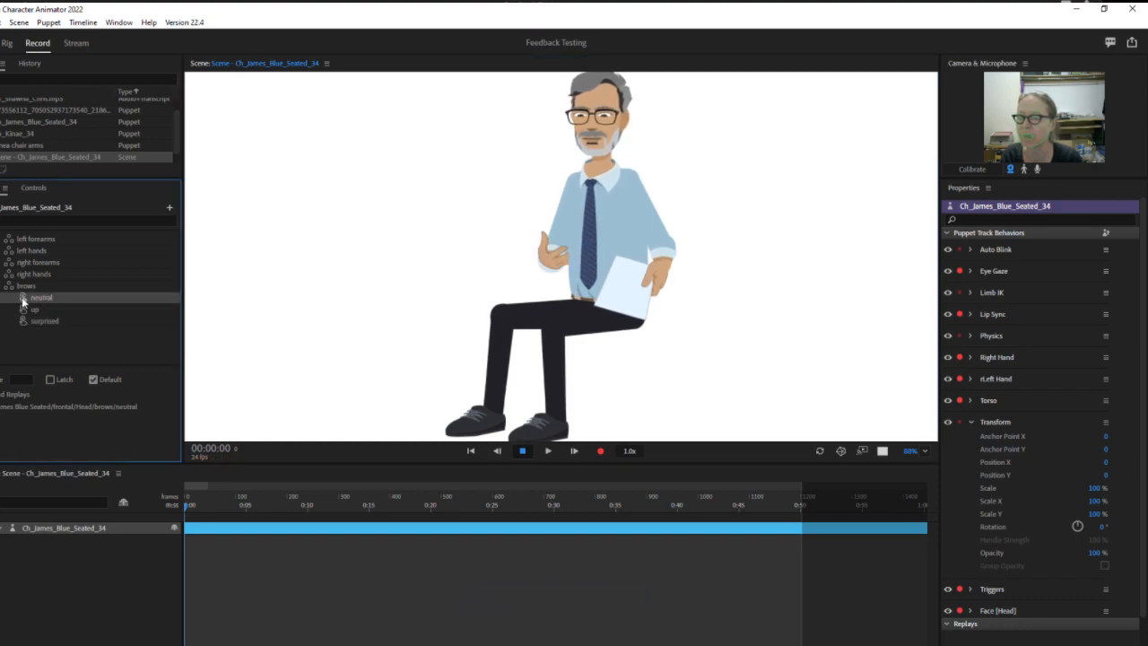
click(1, 274)
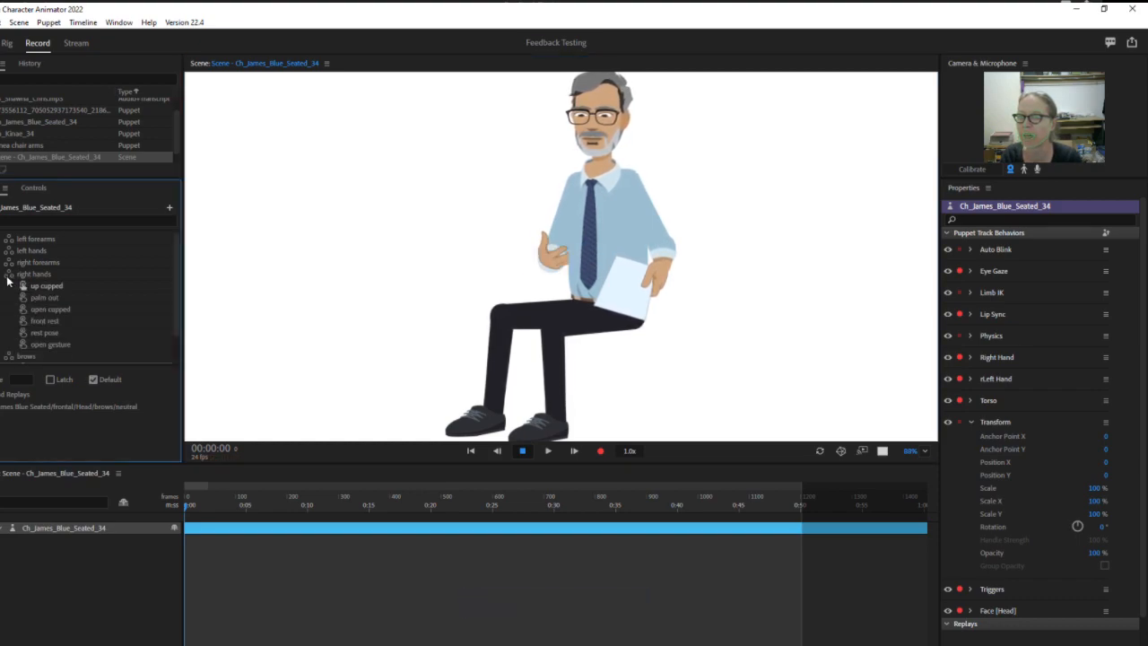
click(44, 333)
scroll(52, 334, down, 1)
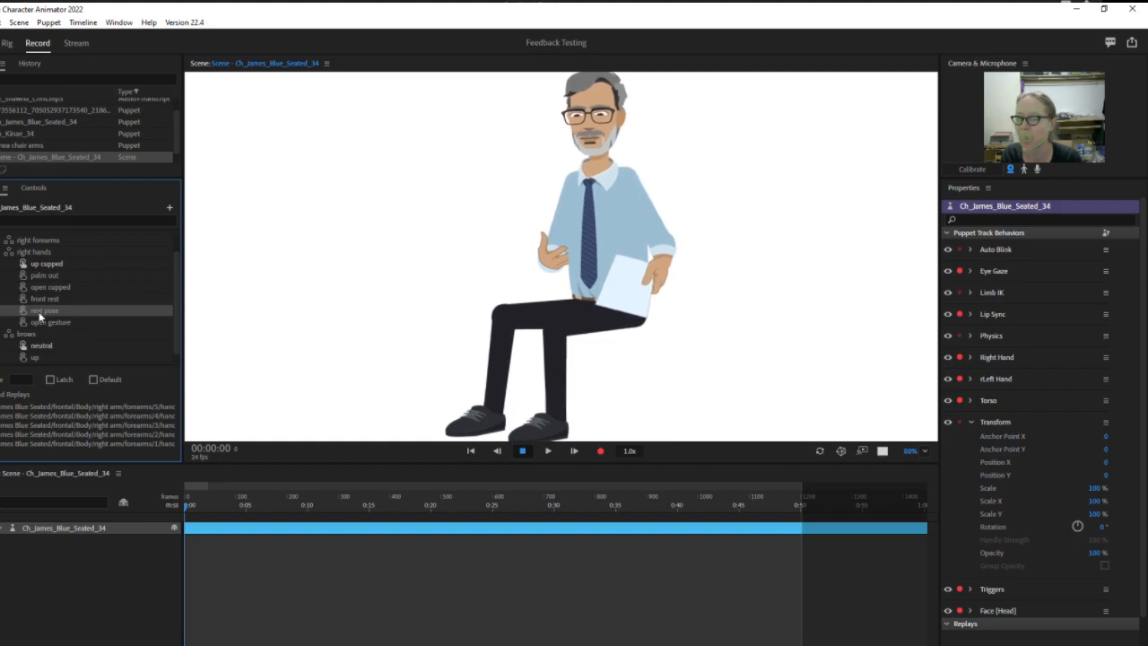
click(93, 379)
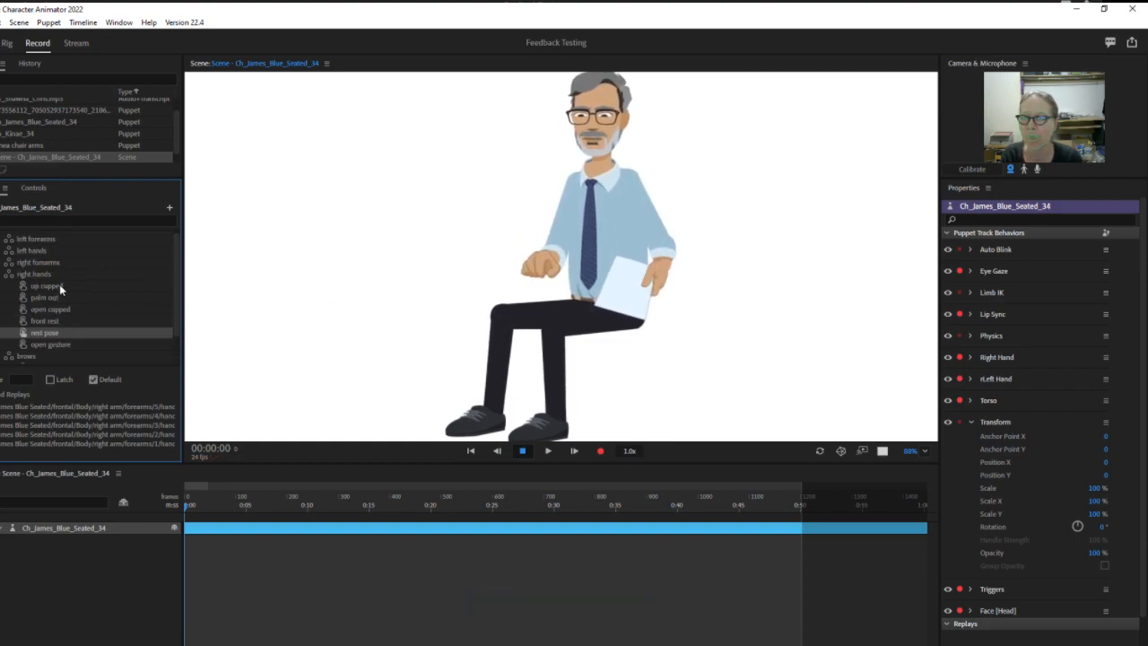
Step: Try out the right forearm triggers and make forearm 3 the default of the right forearms swap set
click(37, 261)
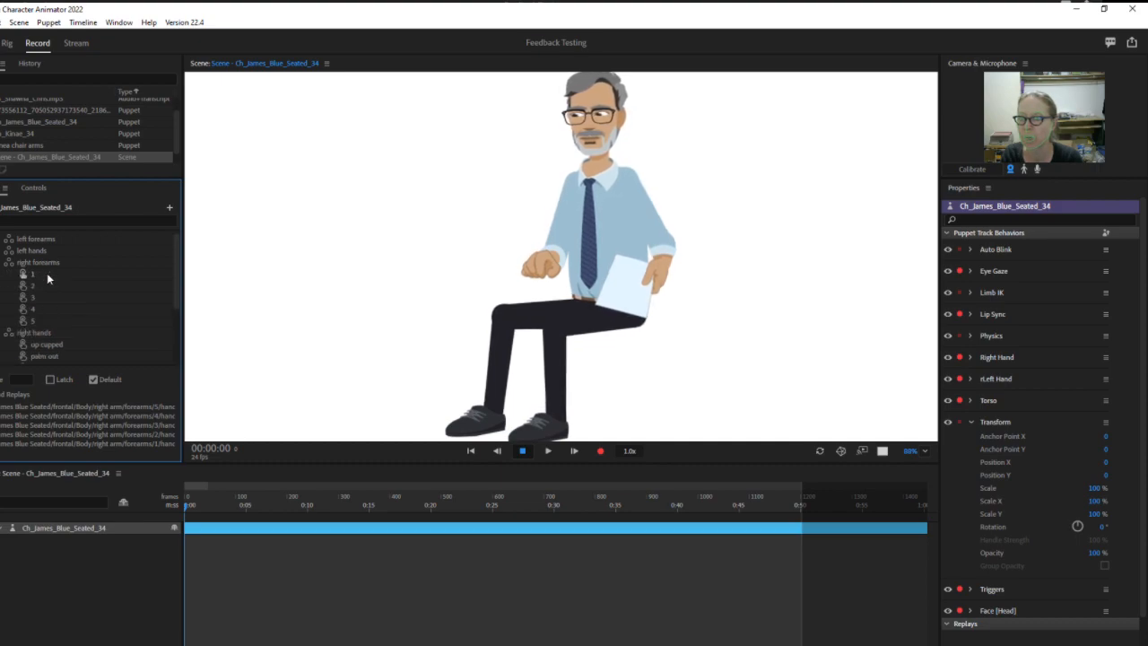
click(40, 318)
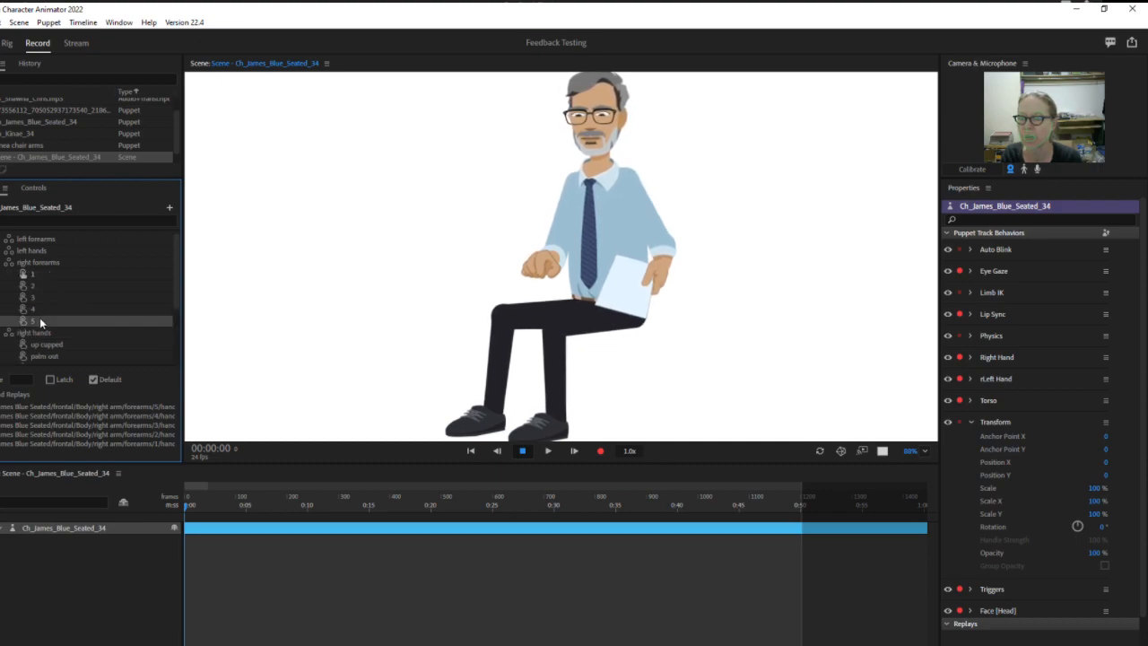
click(39, 310)
scroll(40, 310, down, 1)
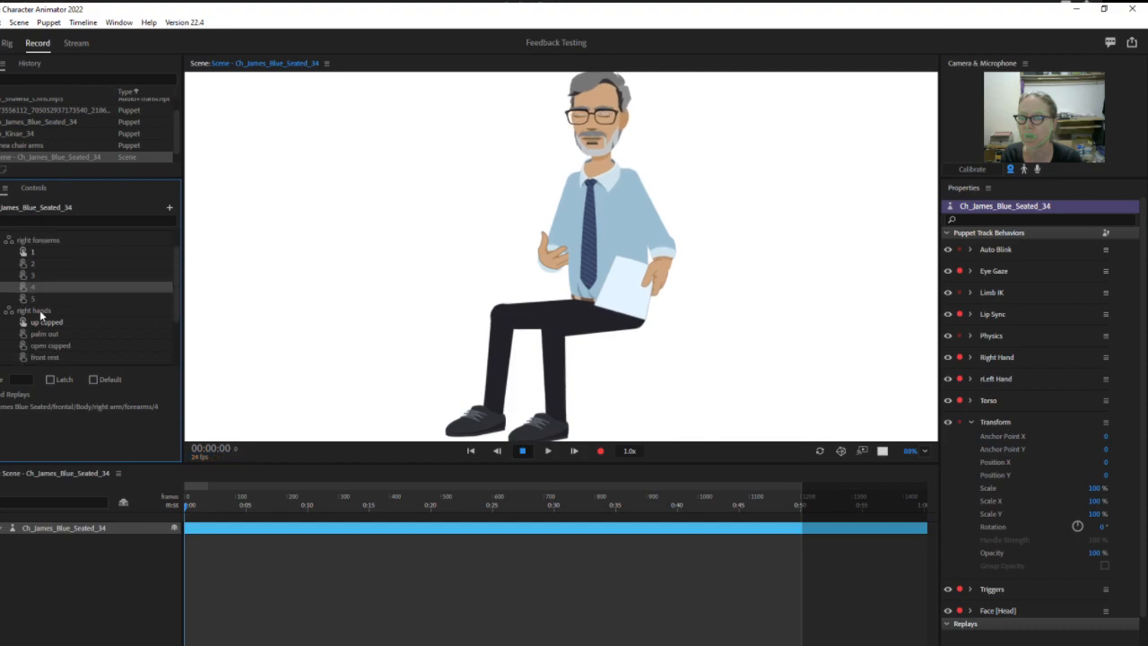
click(59, 275)
scroll(62, 273, up, 1)
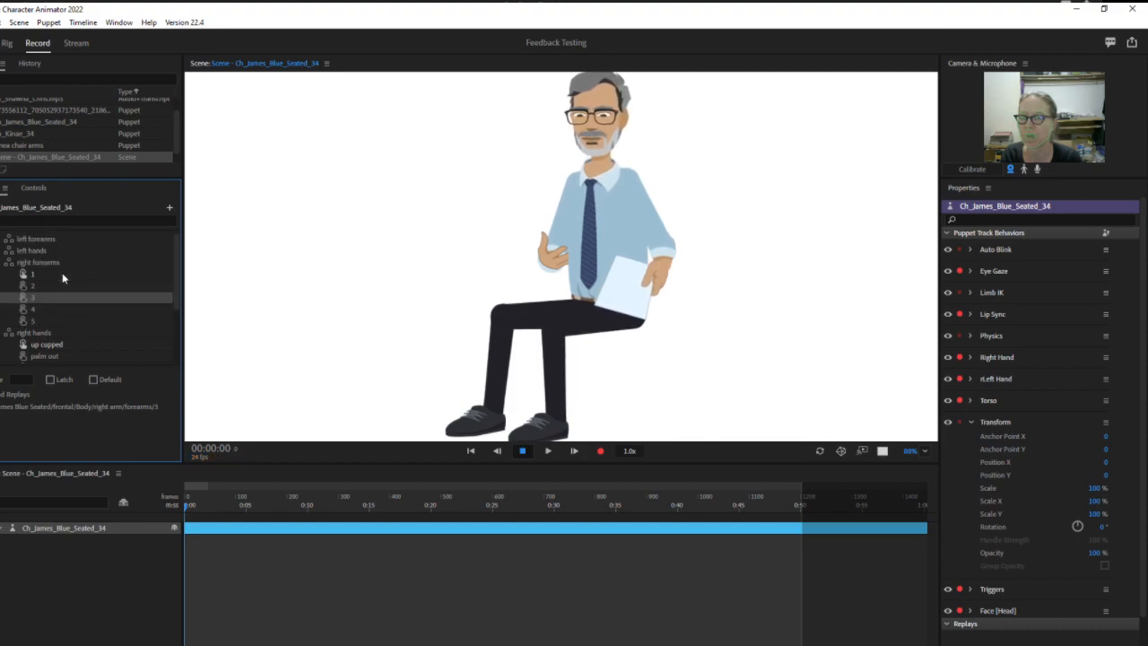
click(51, 285)
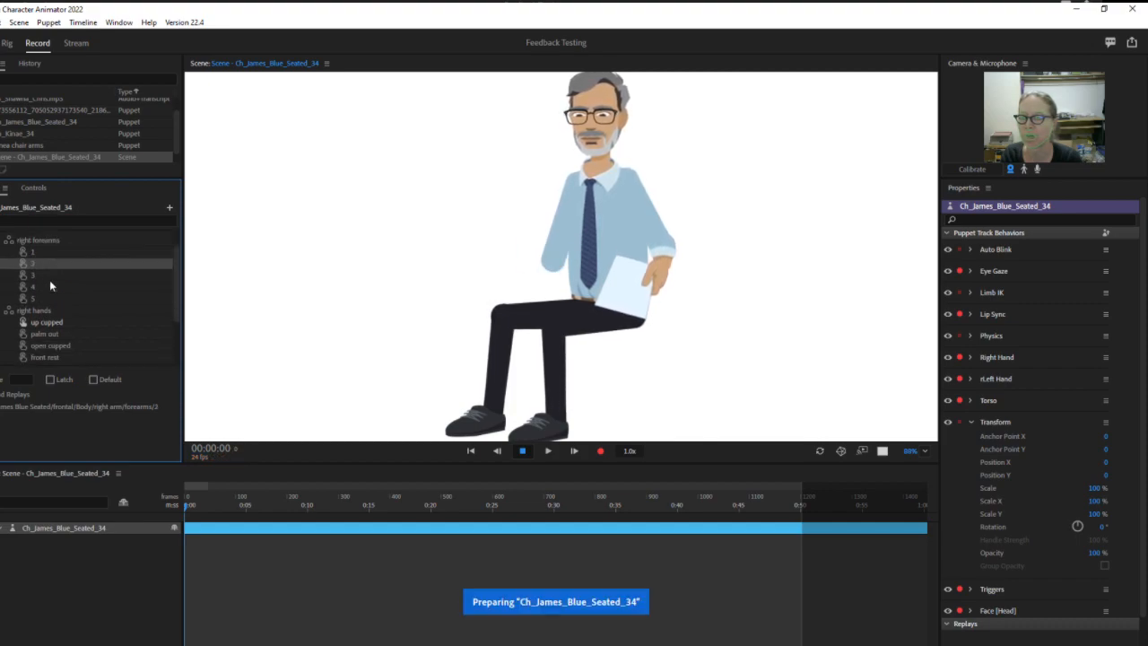
click(49, 273)
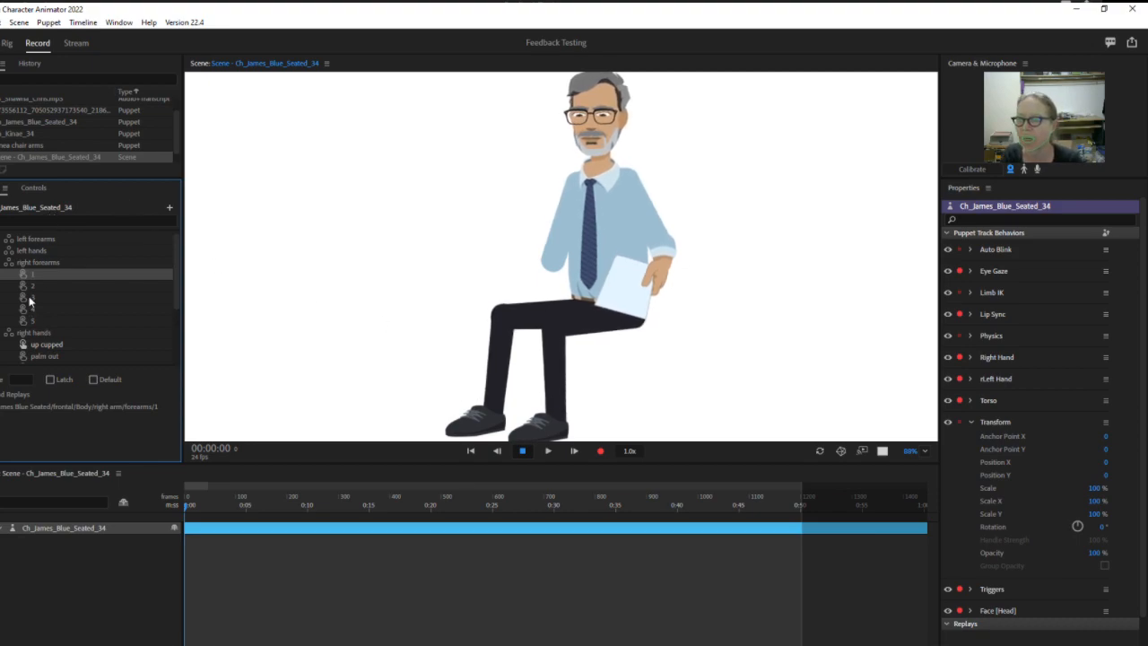
click(28, 296)
click(46, 268)
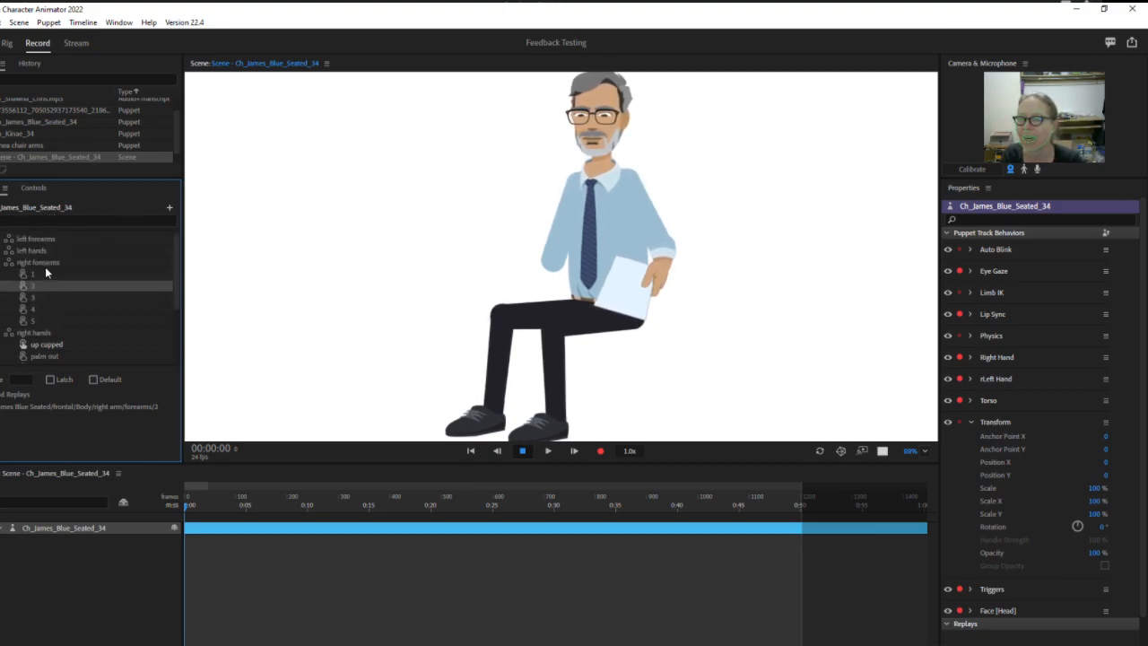
click(46, 271)
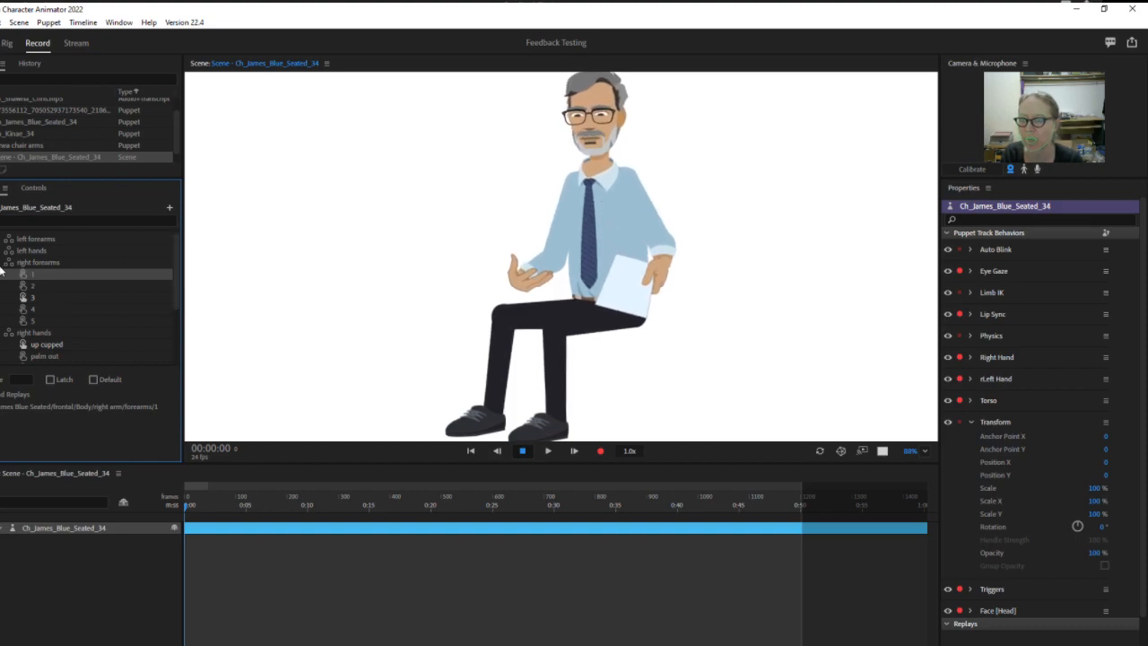
Step: Collapse the right forearms and right hands swap sets and make paper the default trigger of the left hands swap set
click(7, 262)
click(2, 274)
click(2, 251)
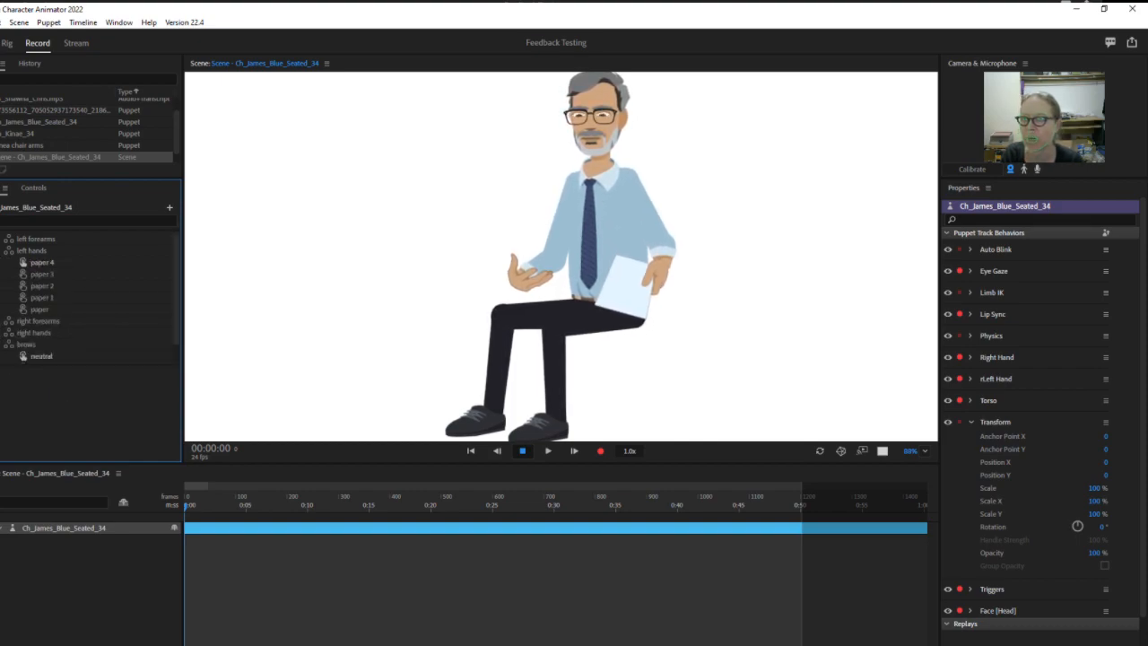
click(42, 308)
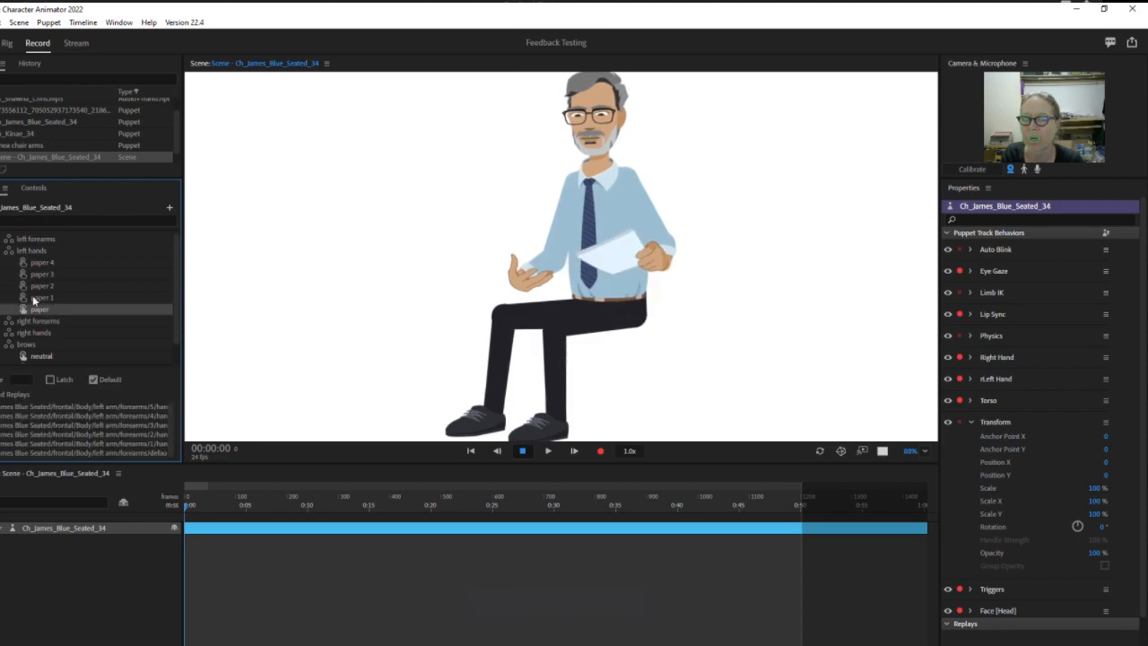
Step: Make forearm 2 the default trigger of the left forearms swap set
click(2, 240)
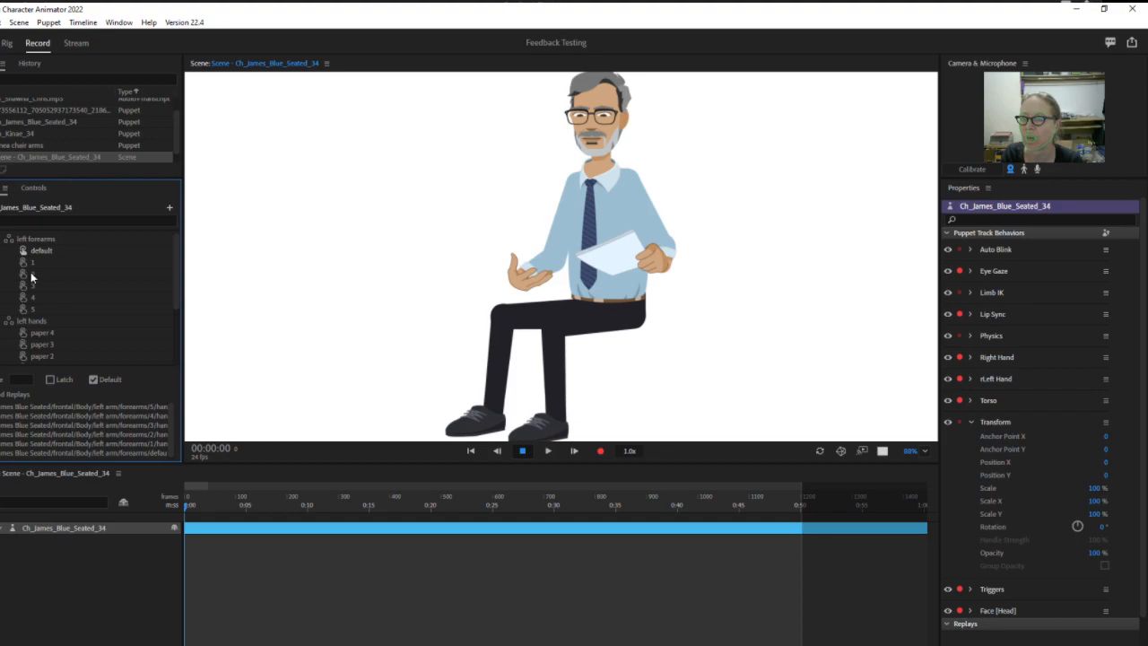
click(39, 252)
scroll(39, 254, down, 1)
click(39, 252)
scroll(43, 295, up, 1)
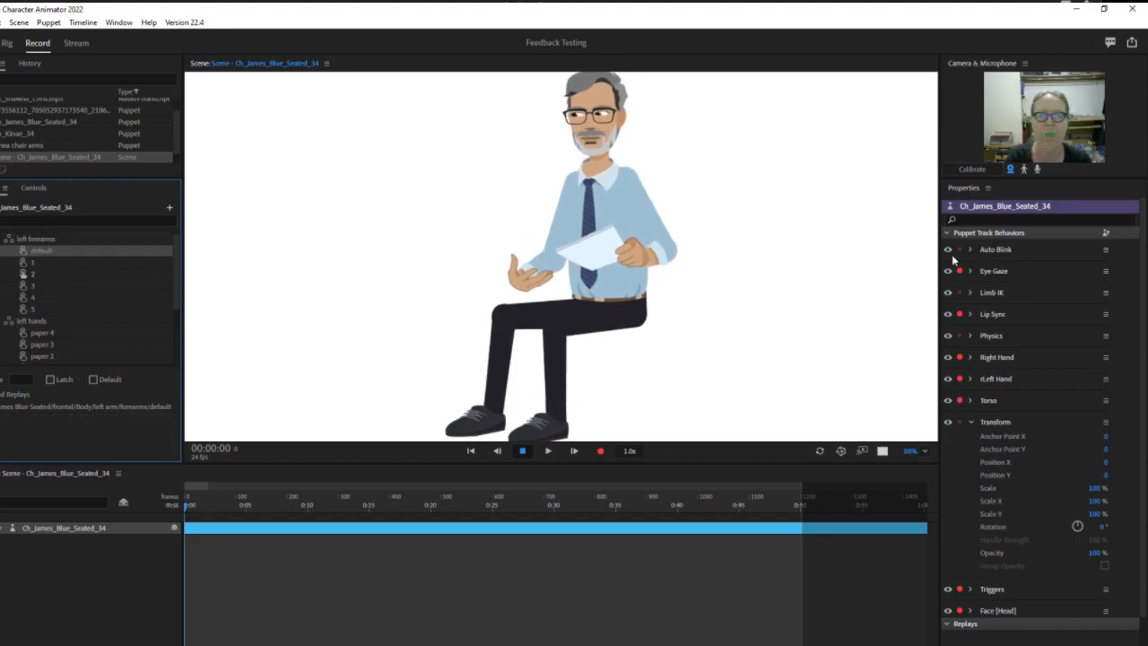
Step: Set the Parallax Strength of the puppet's Face [Head] behavior to 200%
drag(910, 451, 896, 358)
drag(825, 184, 731, 345)
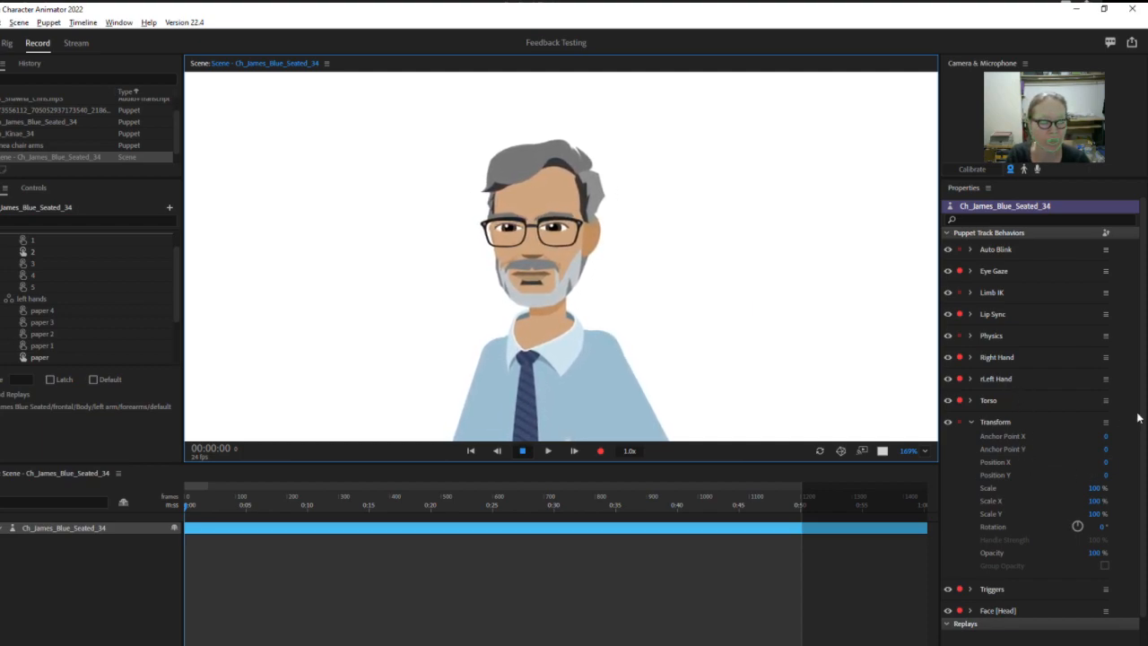
click(1014, 425)
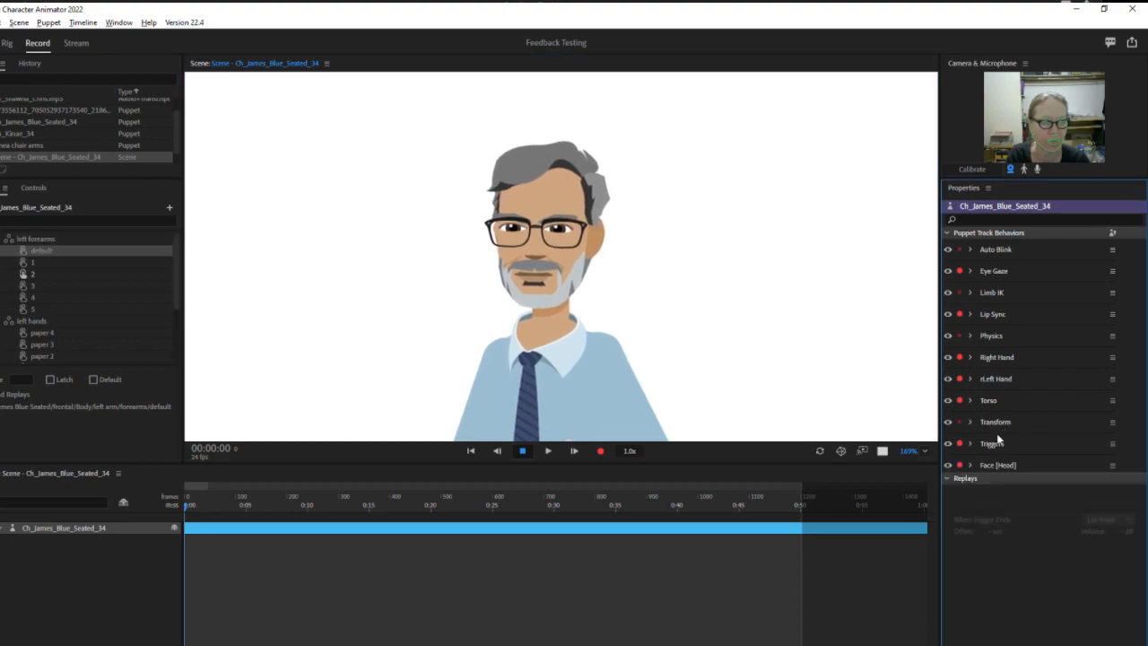
click(969, 465)
scroll(981, 465, down, 2)
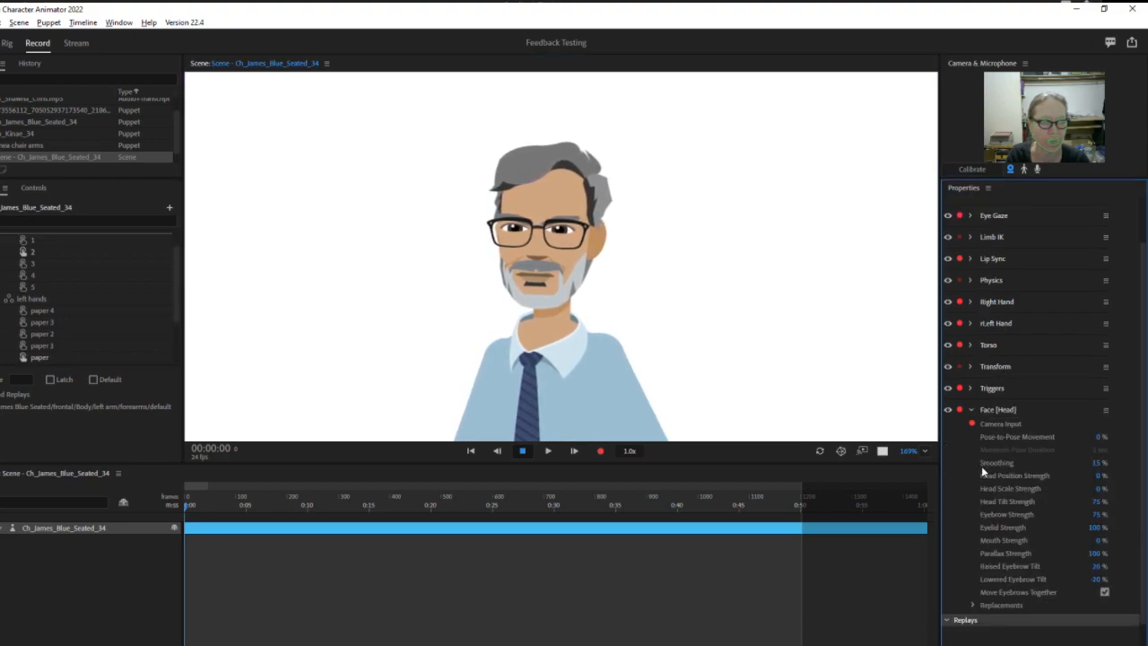
click(1092, 553)
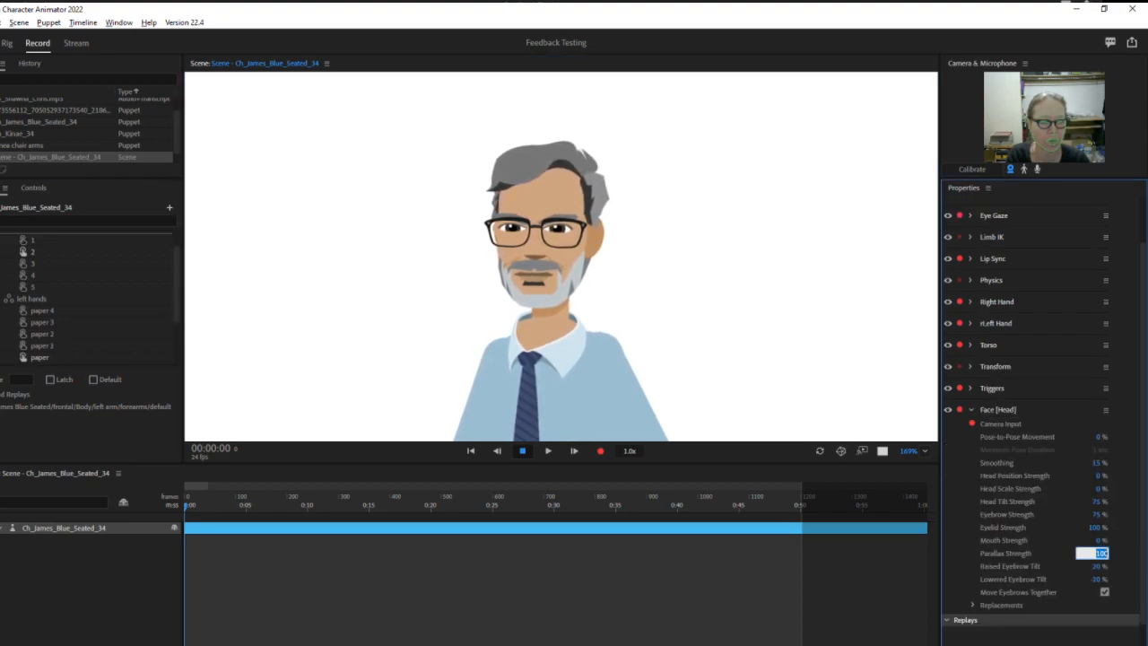
text(200)
key(Return)
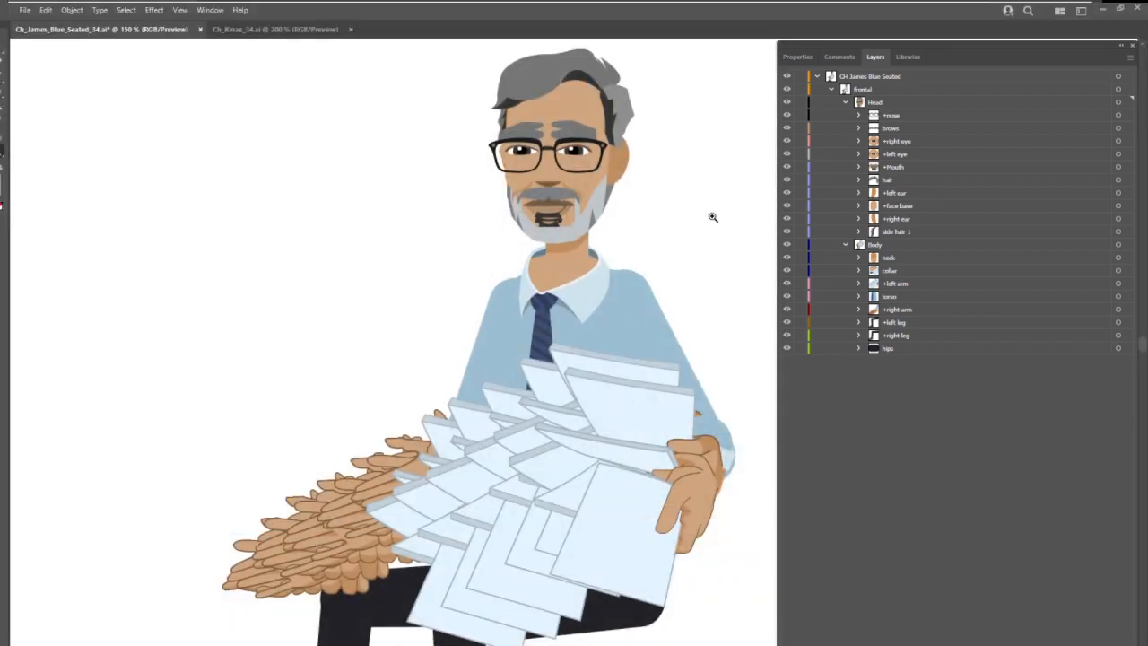
Step: Duplicate the +face base layer of the Head and place the copy directly beneath the +right eye layer
click(906, 206)
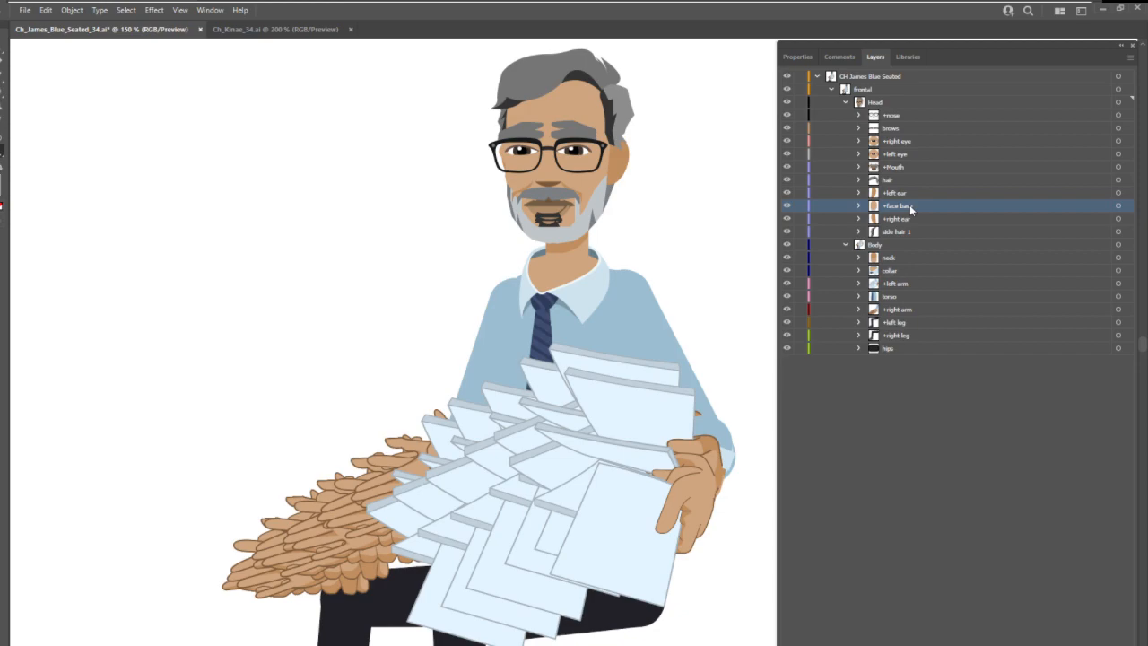
drag(909, 204, 911, 160)
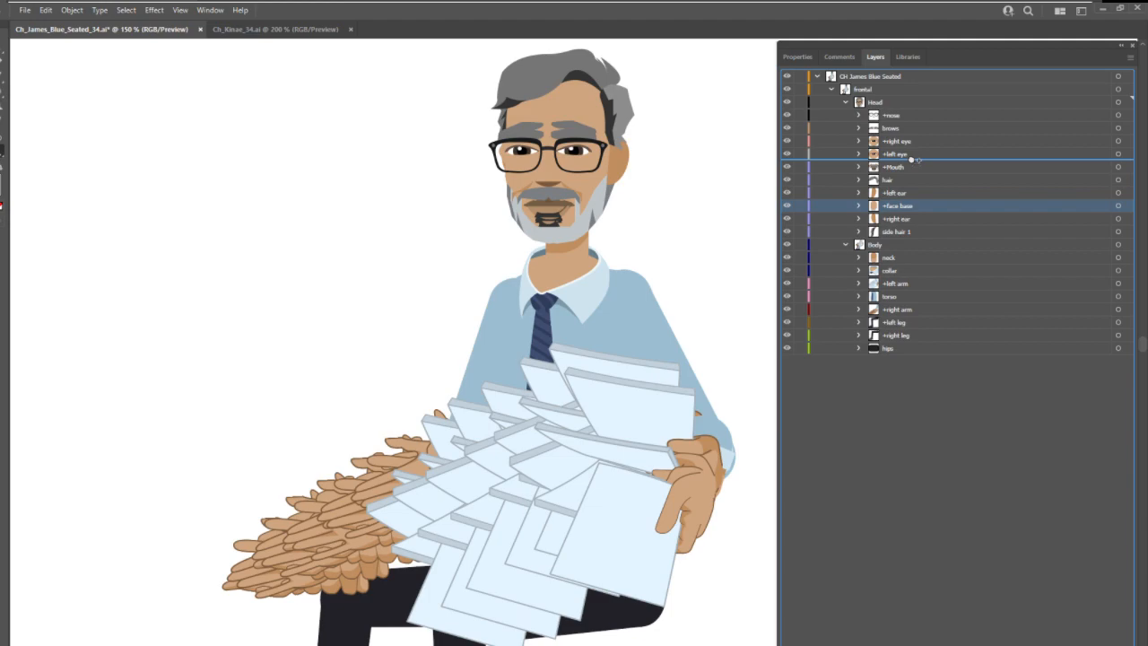
drag(911, 160, 910, 152)
click(915, 154)
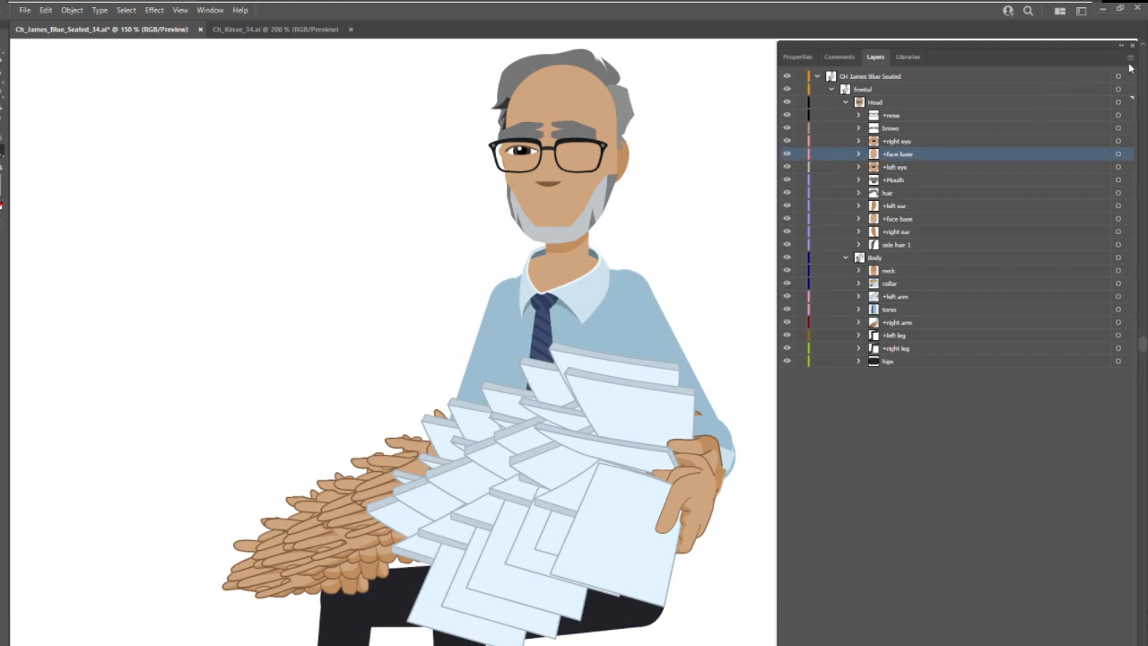
Step: Isolate the copied +face base, erase a curved band around the right eye area and select the larger outer piece
click(1129, 57)
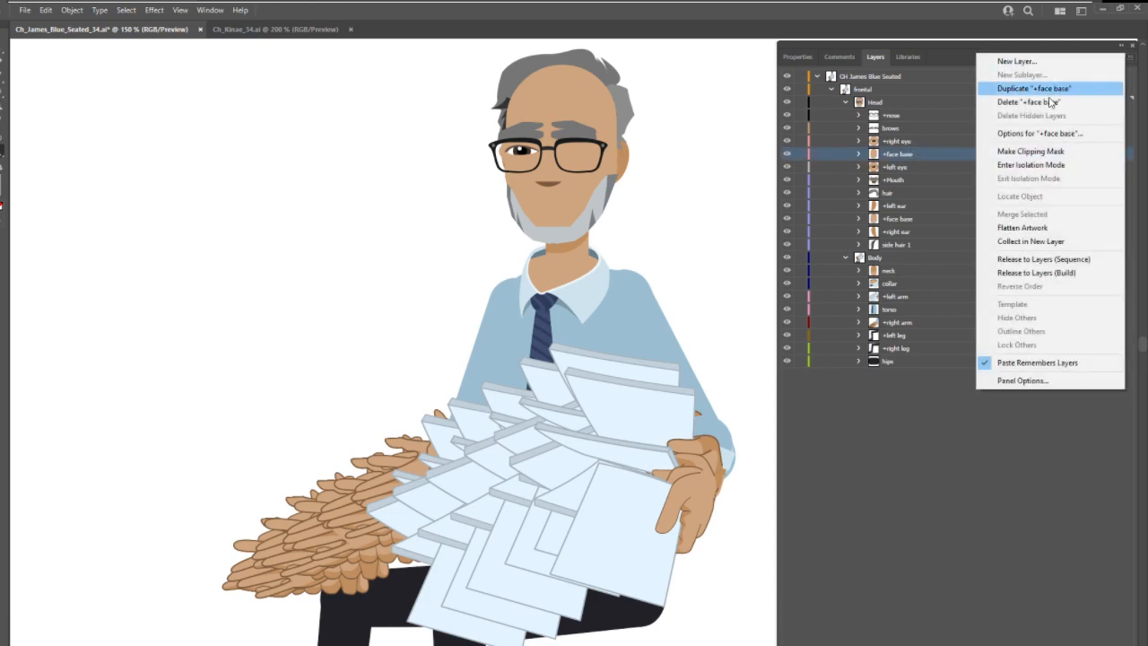
click(1023, 167)
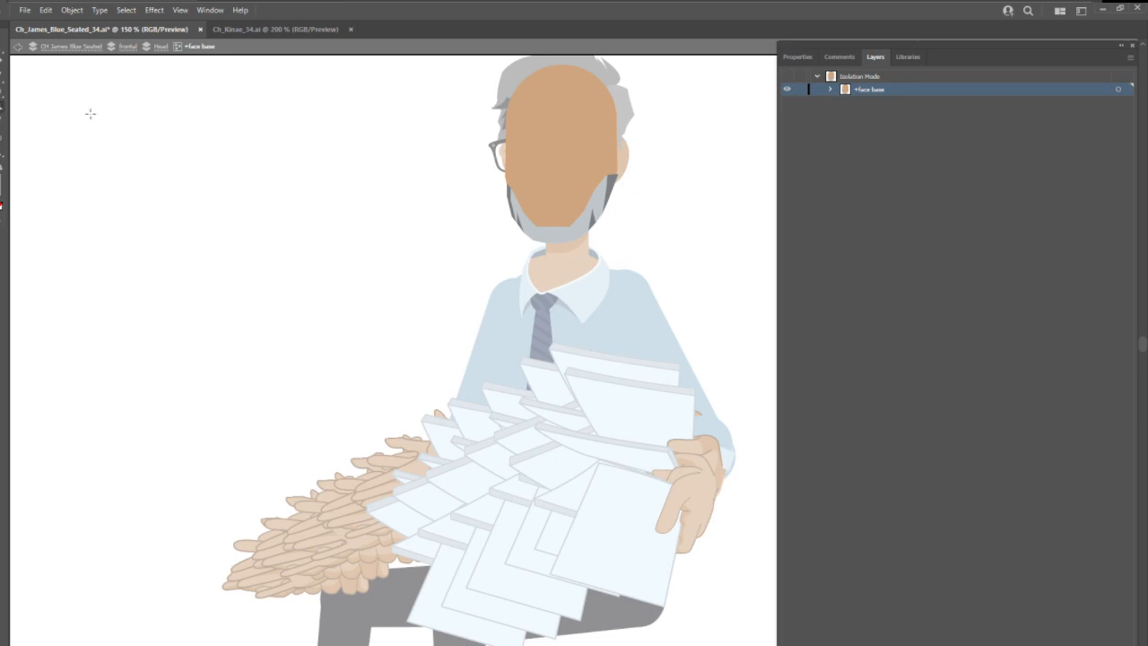
mouse_move(504, 189)
mouse_down()
mouse_move(548, 157)
mouse_move(542, 128)
mouse_move(492, 108)
mouse_up()
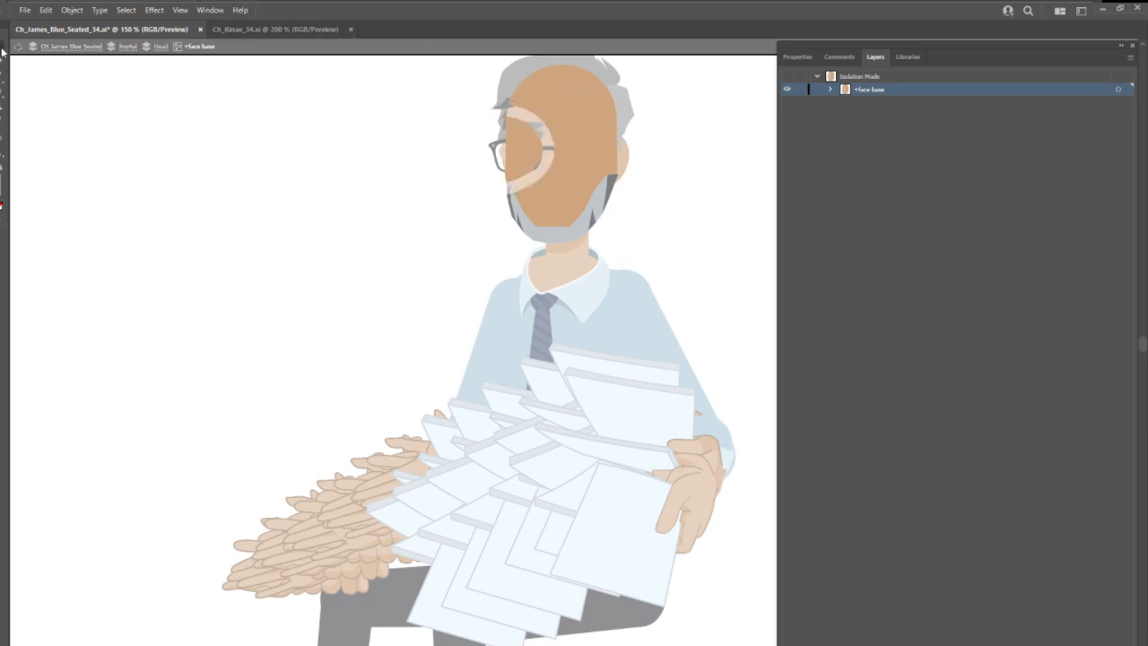
click(555, 105)
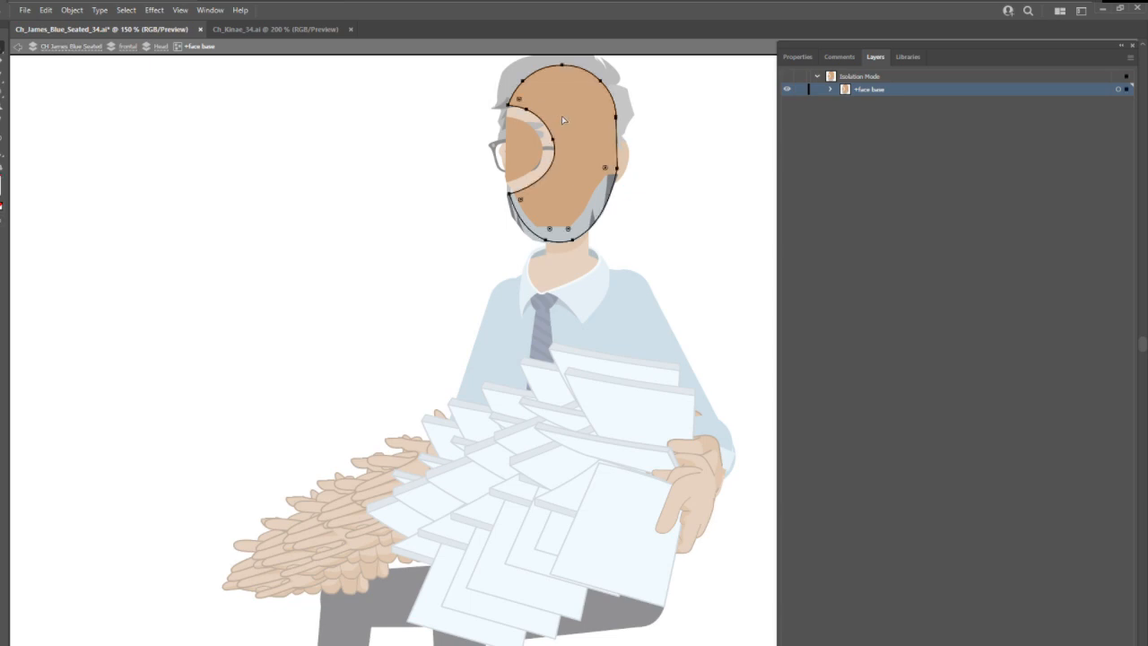
Step: Delete the outer face shape from the duplicate face base layer above the left eye and rename that layer mask
key(Delete)
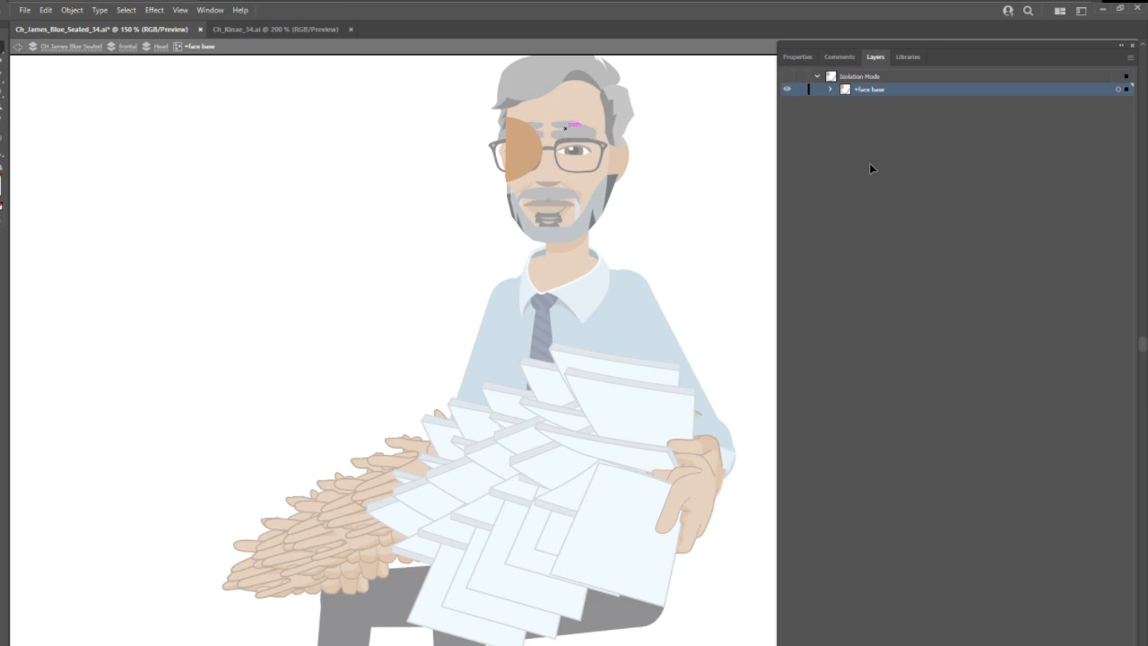
key(Escape)
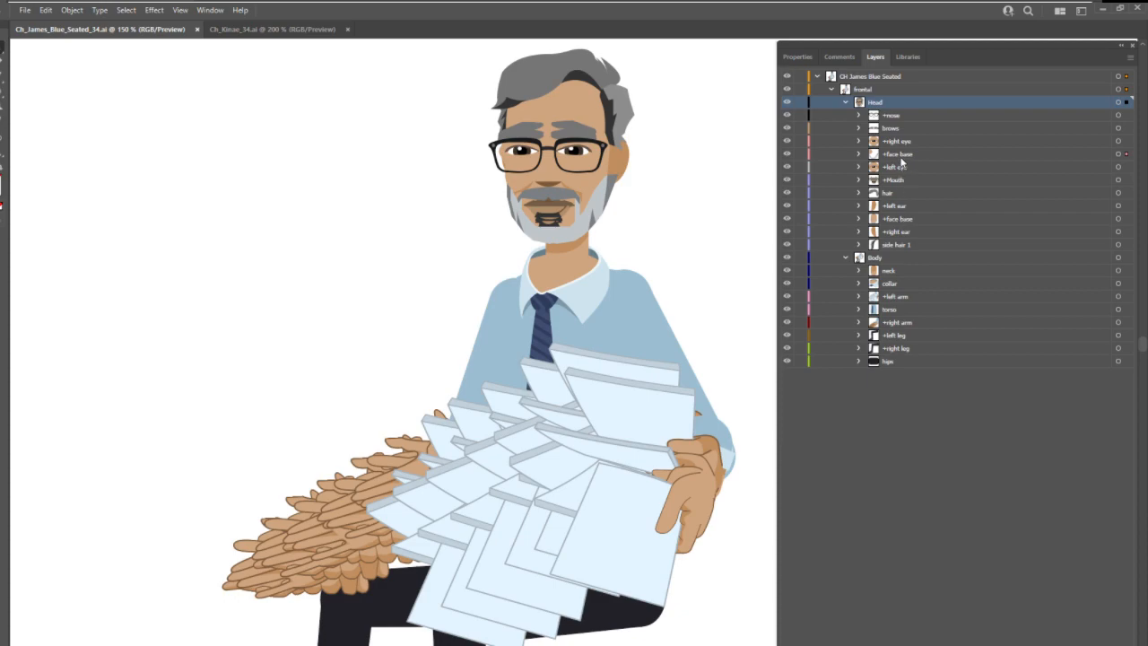
double_click(900, 155)
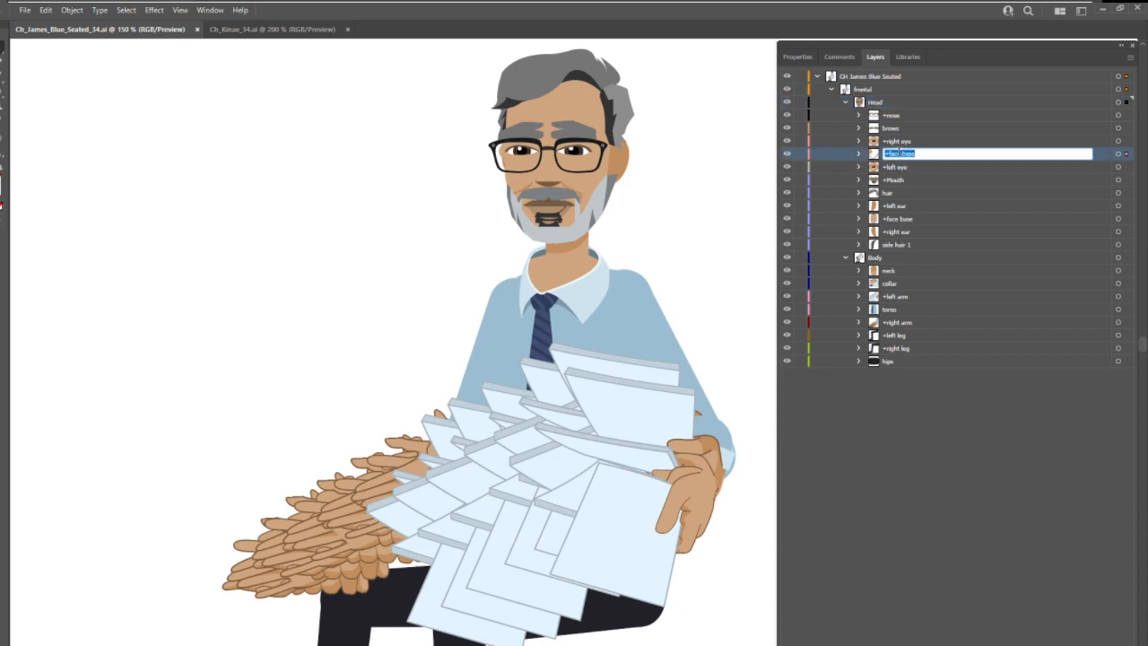
text(M)
key(Return)
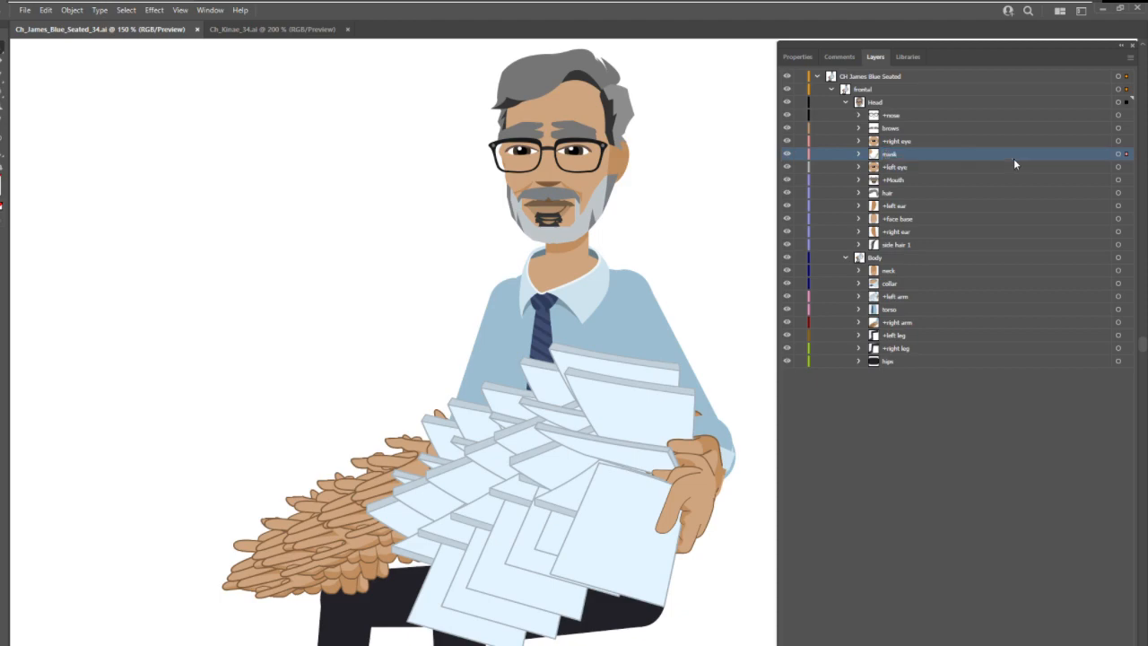
Step: Add freehand strokes around the beard and under the chin within the isolated mask layer, and save the artwork
click(1129, 57)
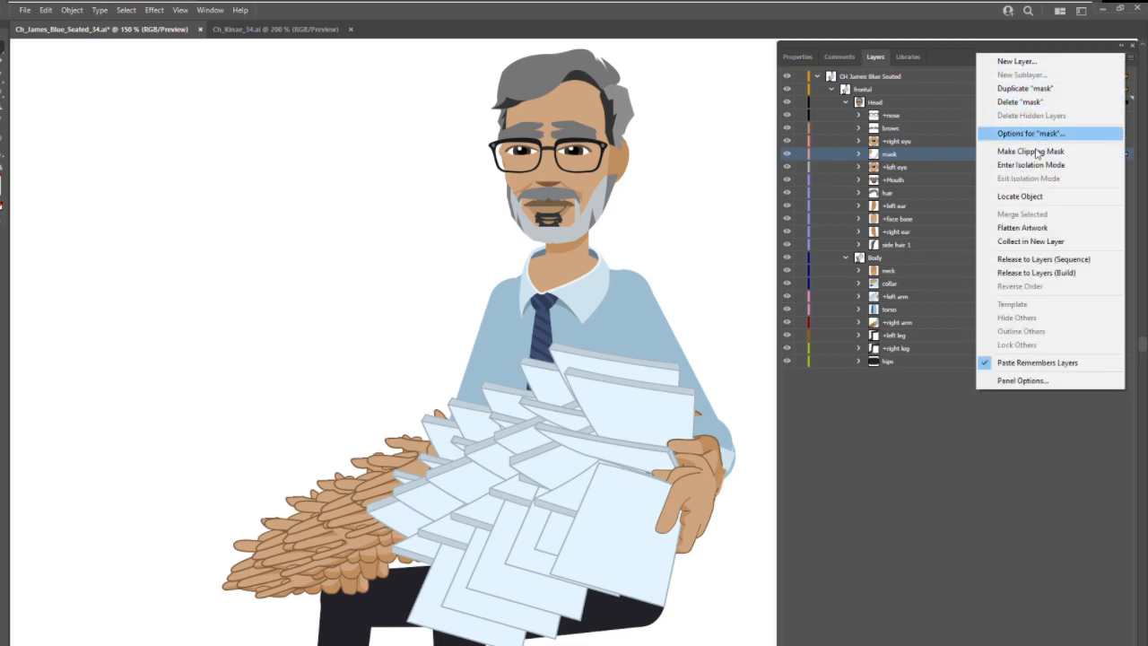
click(1000, 165)
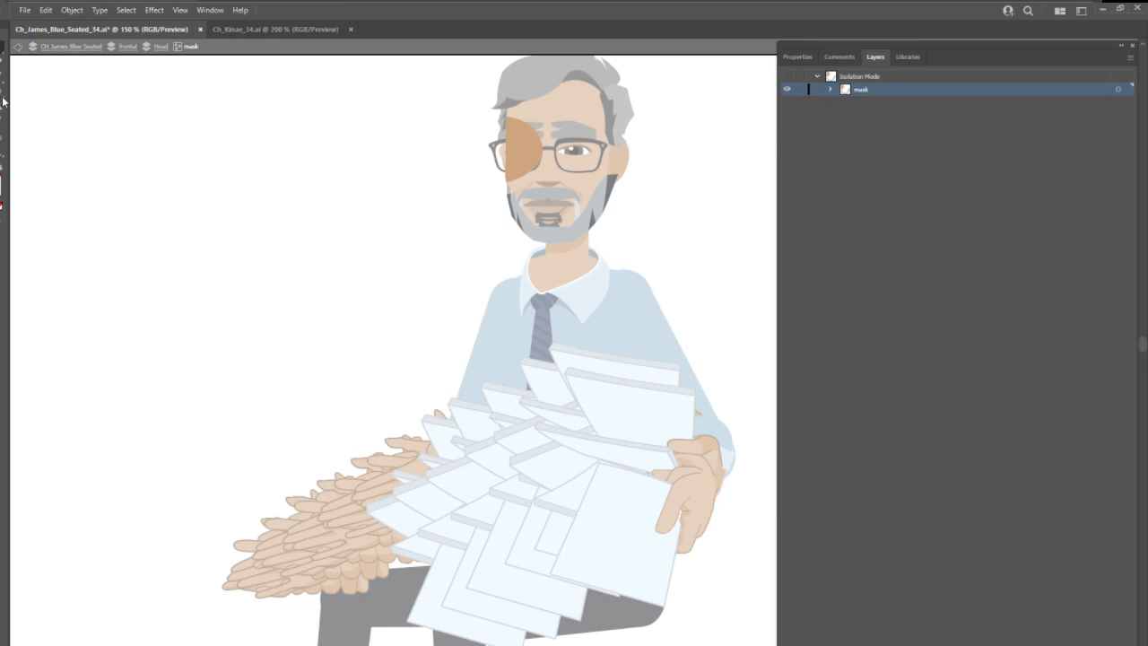
mouse_move(507, 193)
mouse_down()
mouse_move(616, 179)
mouse_move(560, 208)
mouse_move(590, 185)
mouse_move(594, 209)
mouse_move(602, 192)
mouse_move(583, 225)
mouse_move(584, 212)
mouse_move(571, 222)
mouse_move(577, 235)
mouse_move(570, 192)
mouse_move(504, 197)
mouse_move(503, 208)
mouse_move(553, 201)
mouse_move(580, 216)
mouse_move(515, 232)
mouse_move(592, 246)
mouse_up()
drag(521, 249, 591, 250)
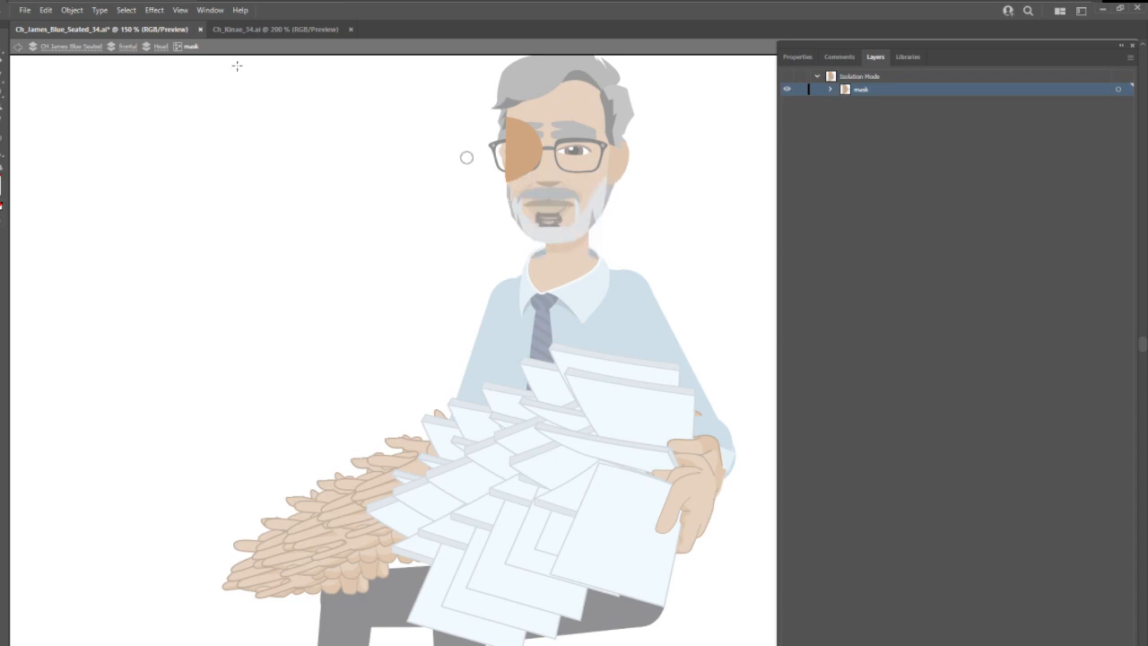
double_click(221, 134)
key(ctrl+s)
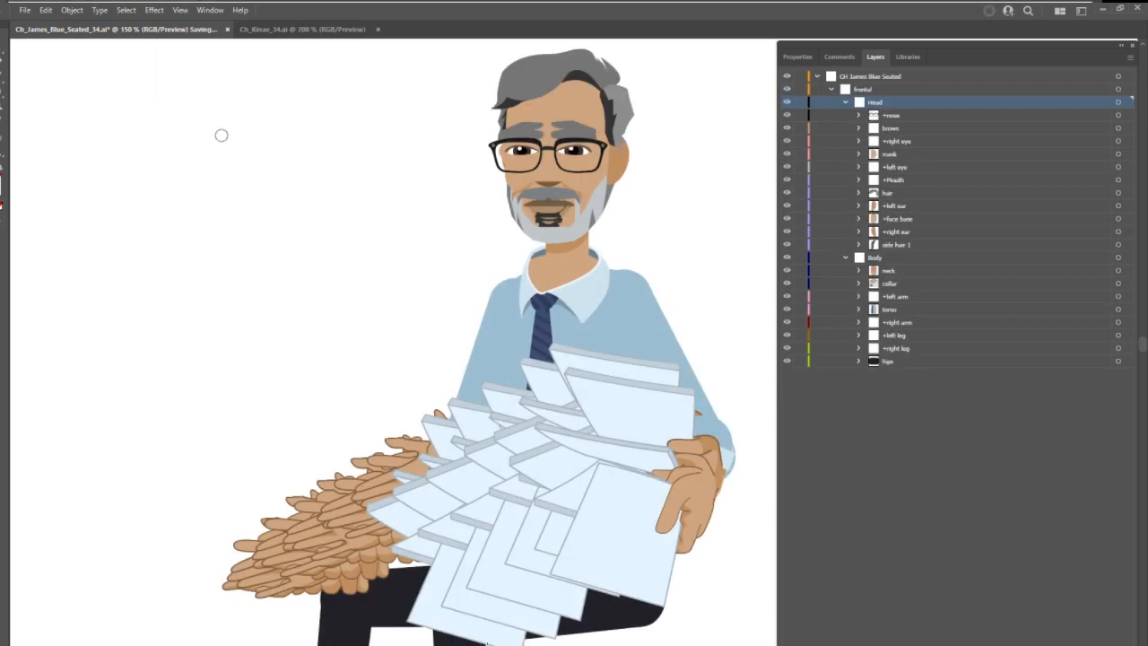
Step: Switch to Character Animator and, in the puppet rig, create a clipping mask so the right eye is clipped to the mask layer
click(476, 643)
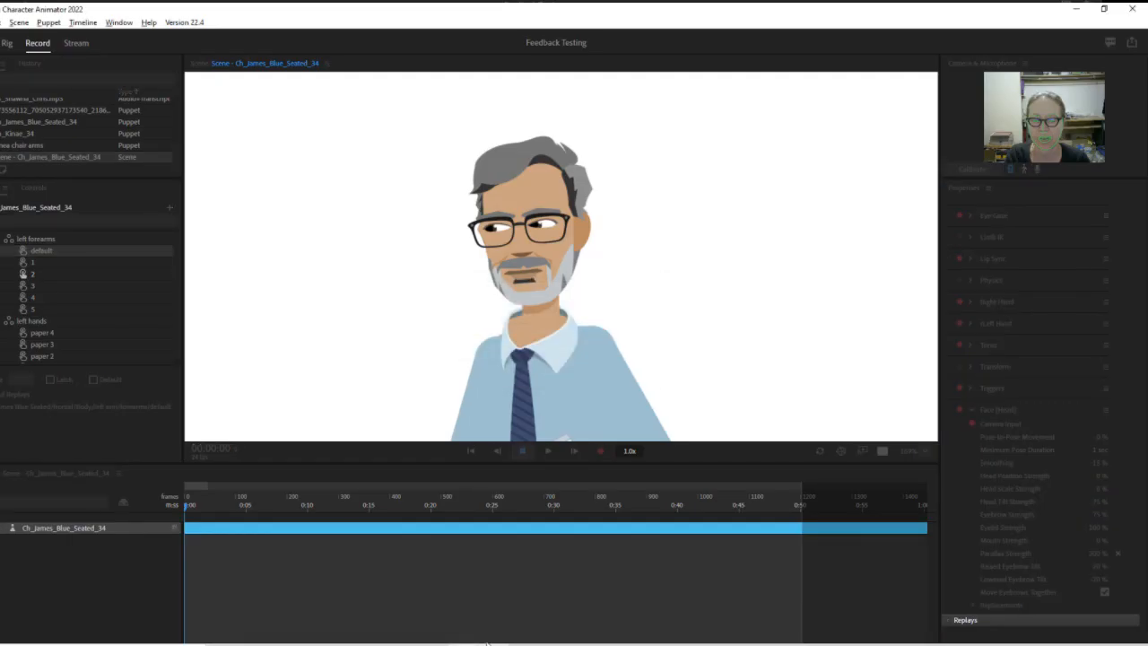
click(7, 43)
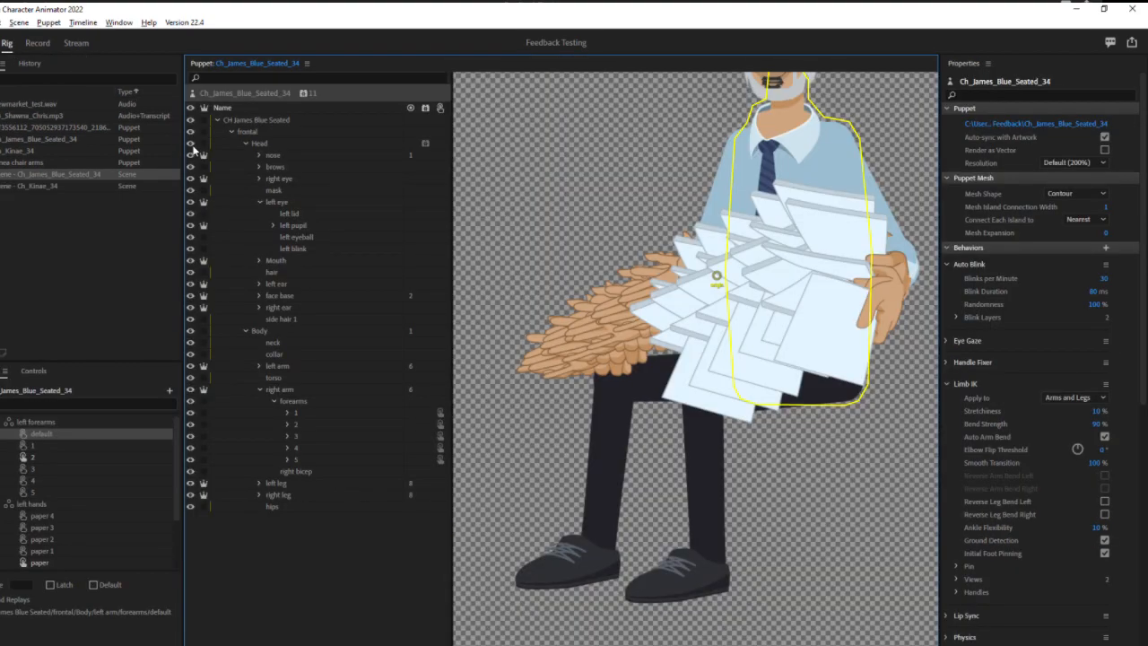
click(260, 203)
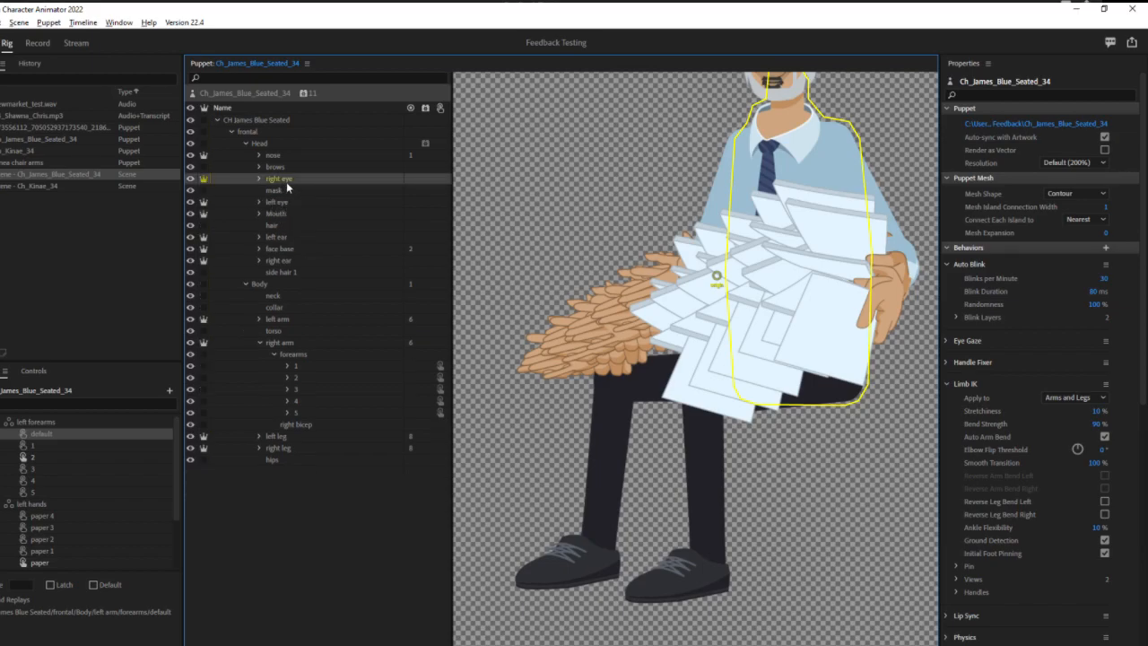
click(286, 181)
click(49, 23)
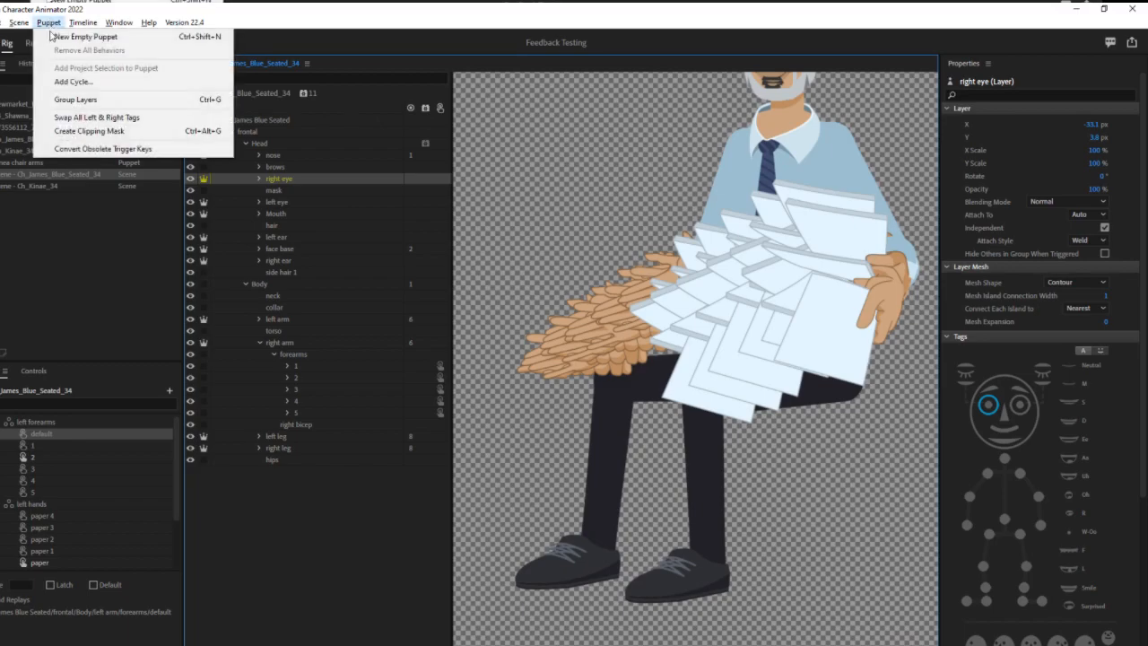
click(83, 132)
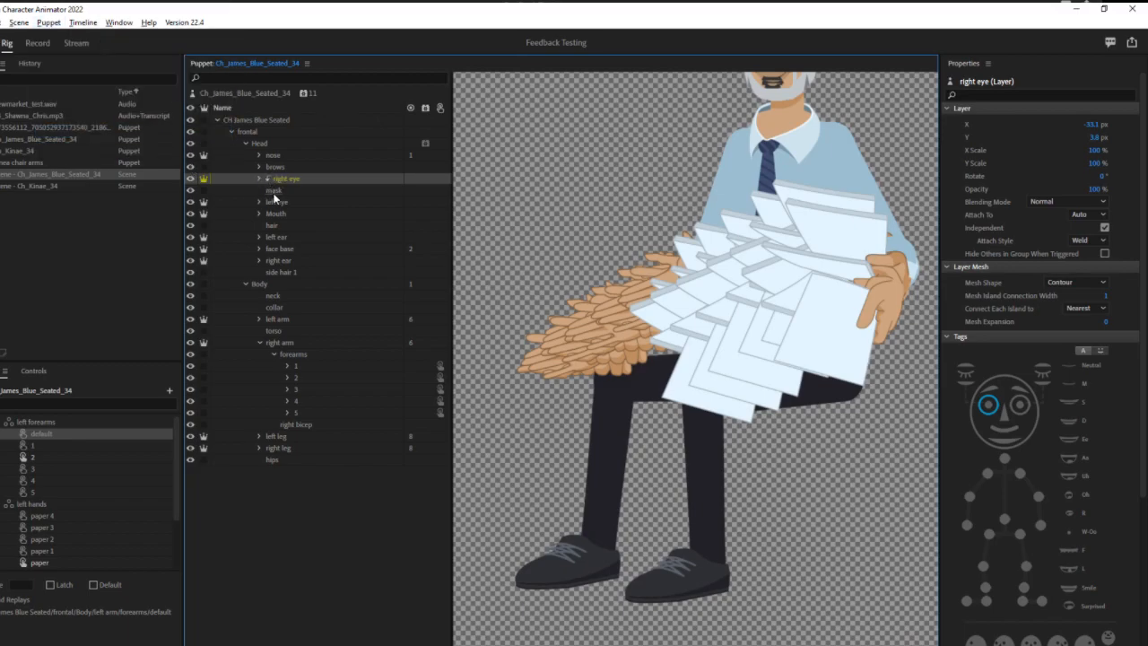
Step: Check the clipped right eye in the live scene and inspect the head in the rig
click(34, 44)
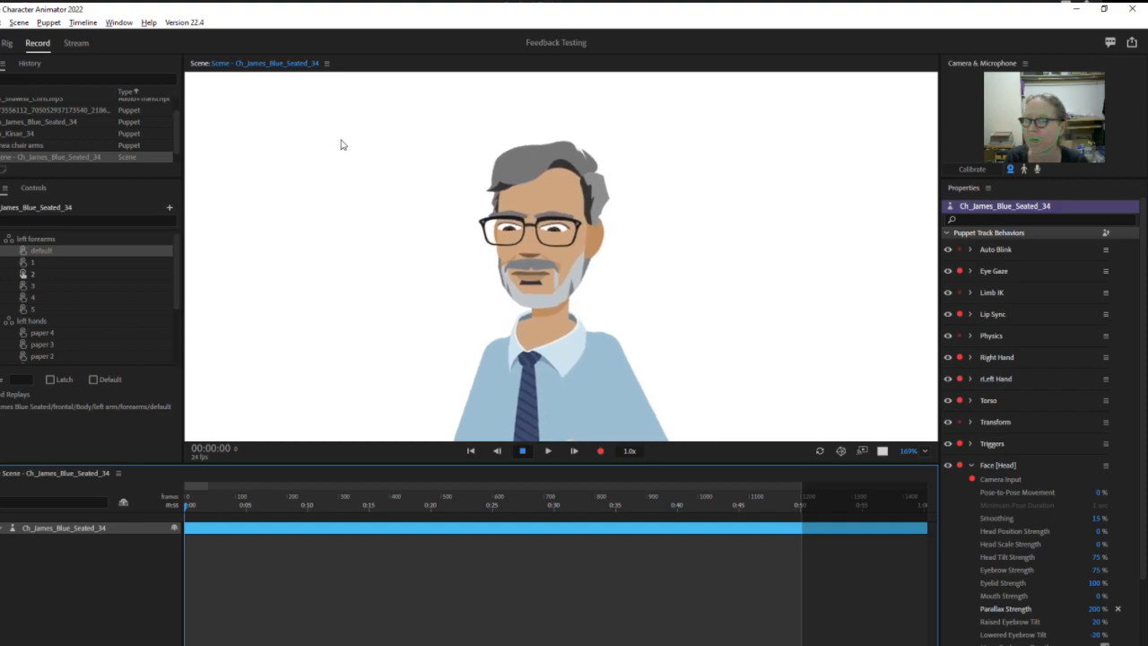
click(10, 46)
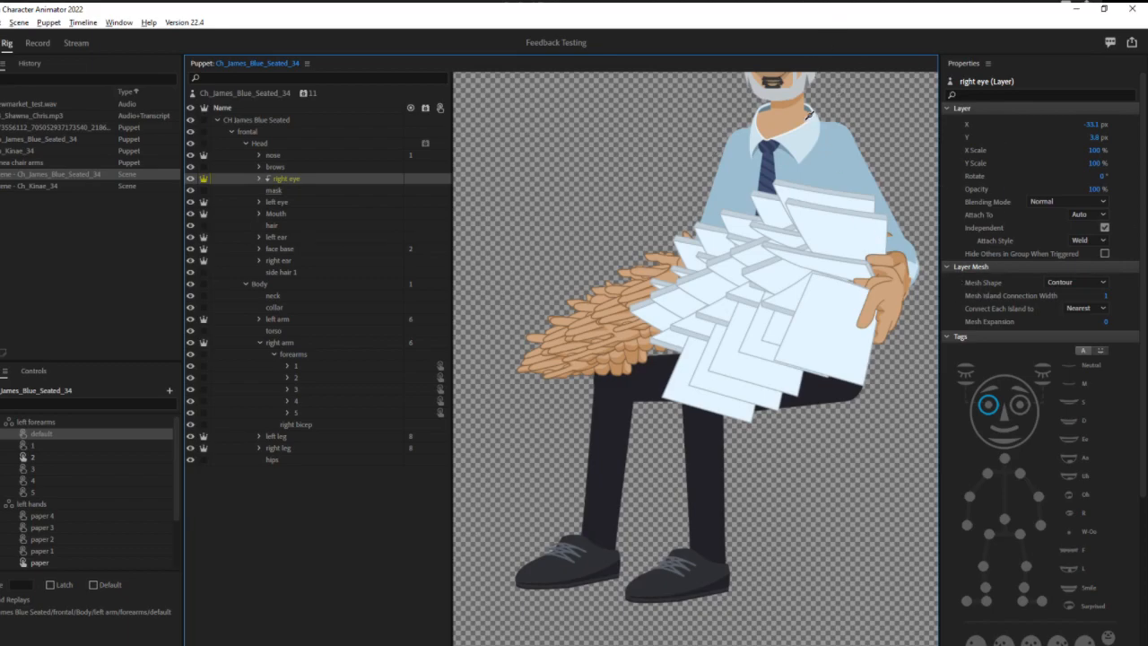
drag(583, 127, 537, 323)
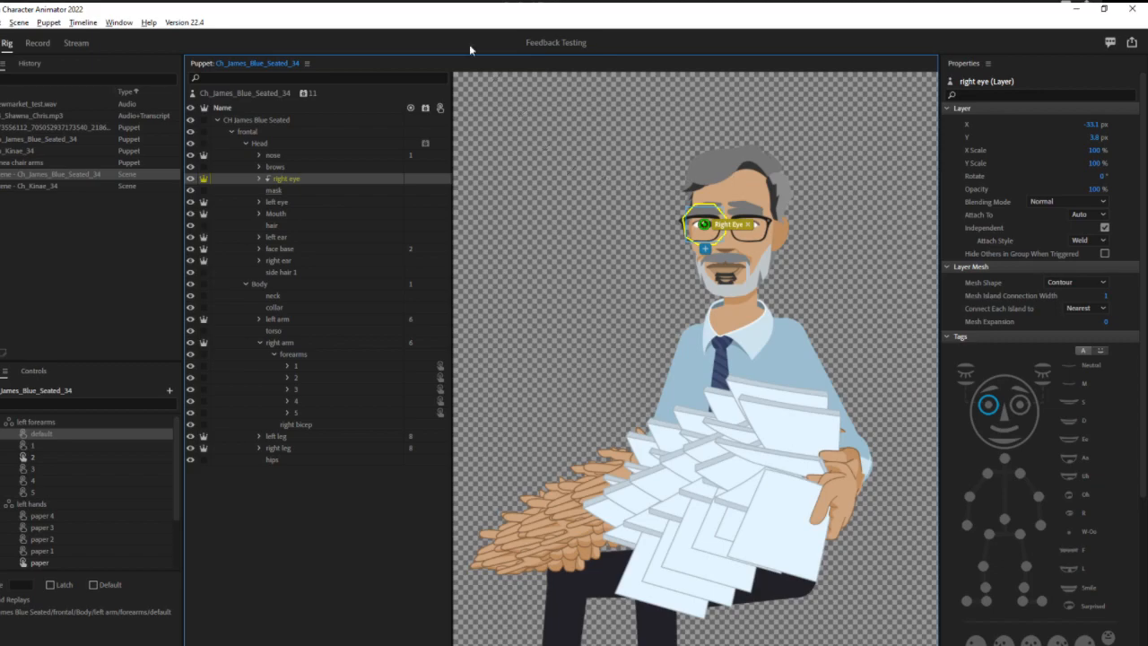
click(39, 45)
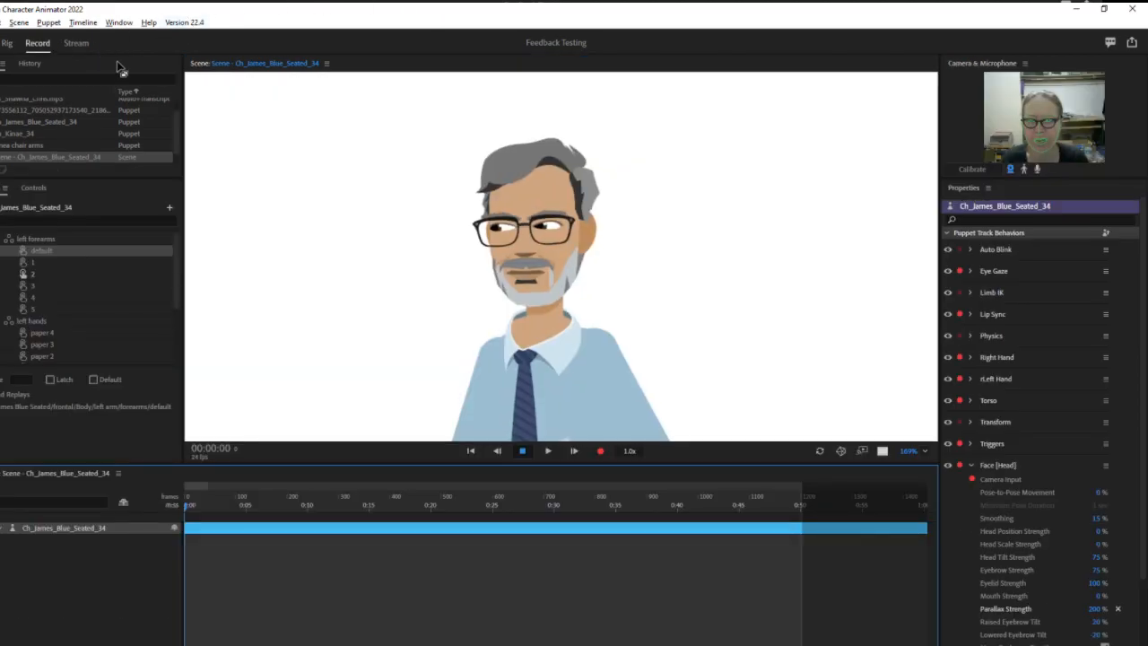
Step: Show most of the seated puppet's body in the scene and test the arm movement by repositioning both hands
click(928, 450)
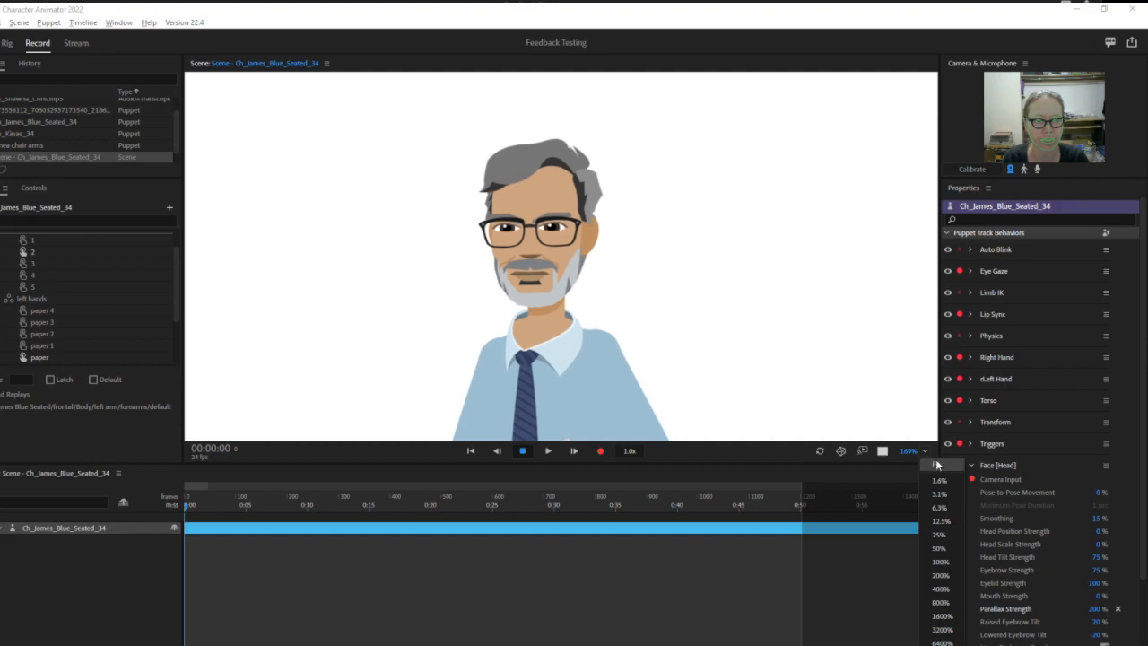
click(936, 463)
drag(907, 452, 900, 400)
drag(497, 277, 479, 254)
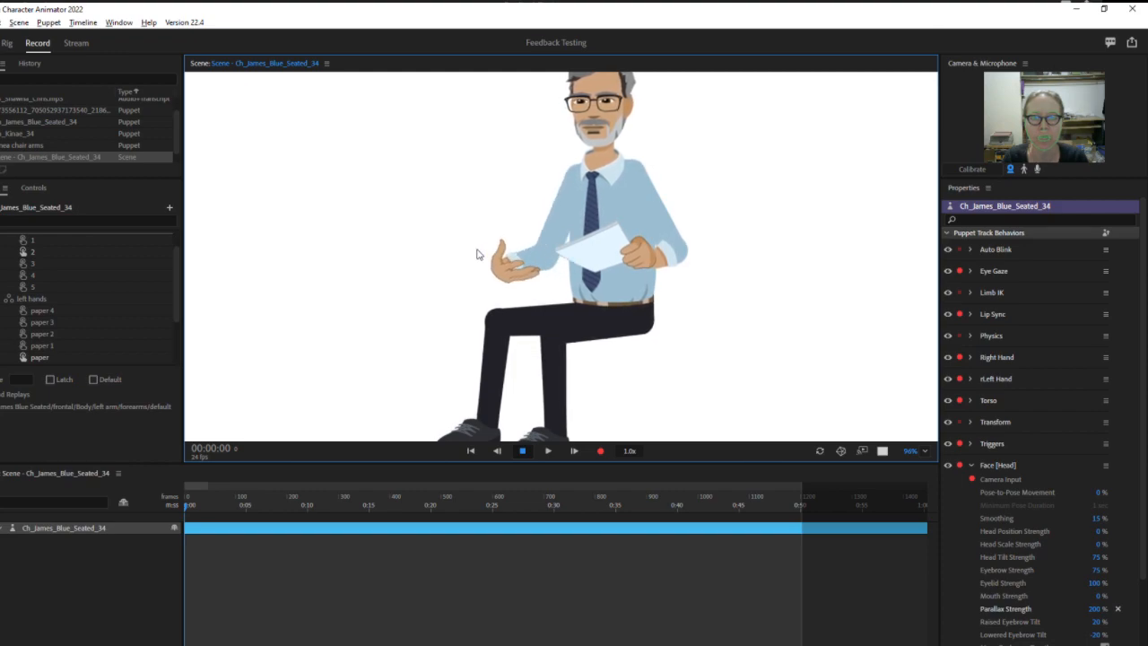
mouse_move(637, 260)
mouse_down()
mouse_move(657, 265)
mouse_move(637, 274)
mouse_up()
drag(504, 259, 487, 237)
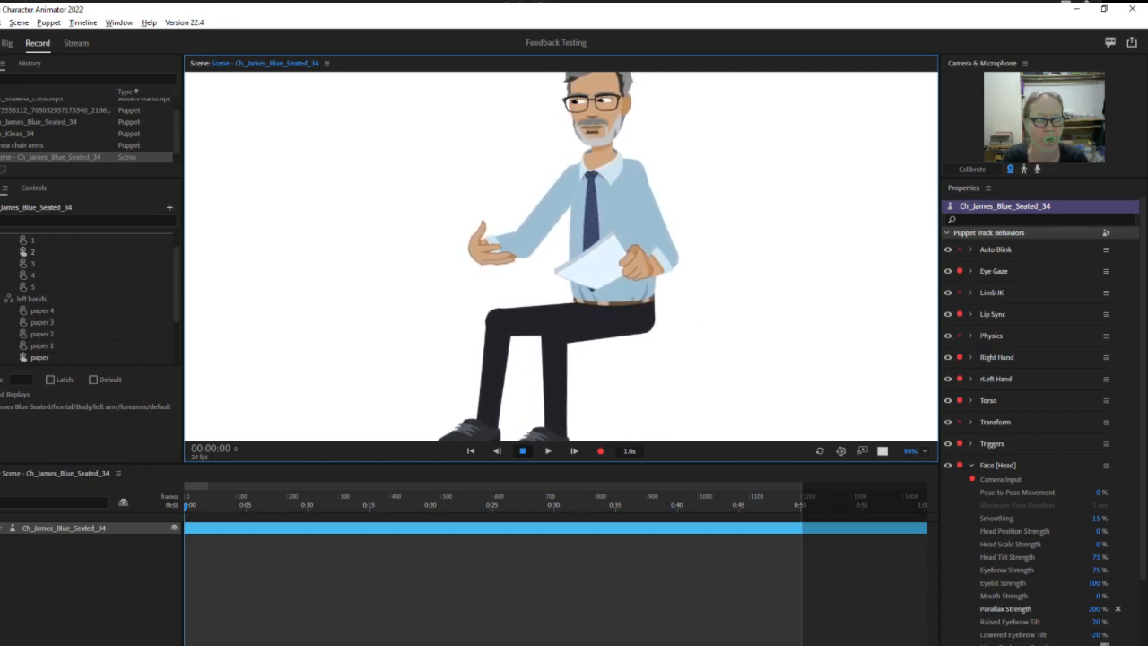
Step: Set the Torso behavior's Head Tilt Strength to 33%
click(973, 401)
click(970, 400)
drag(1099, 493, 1101, 522)
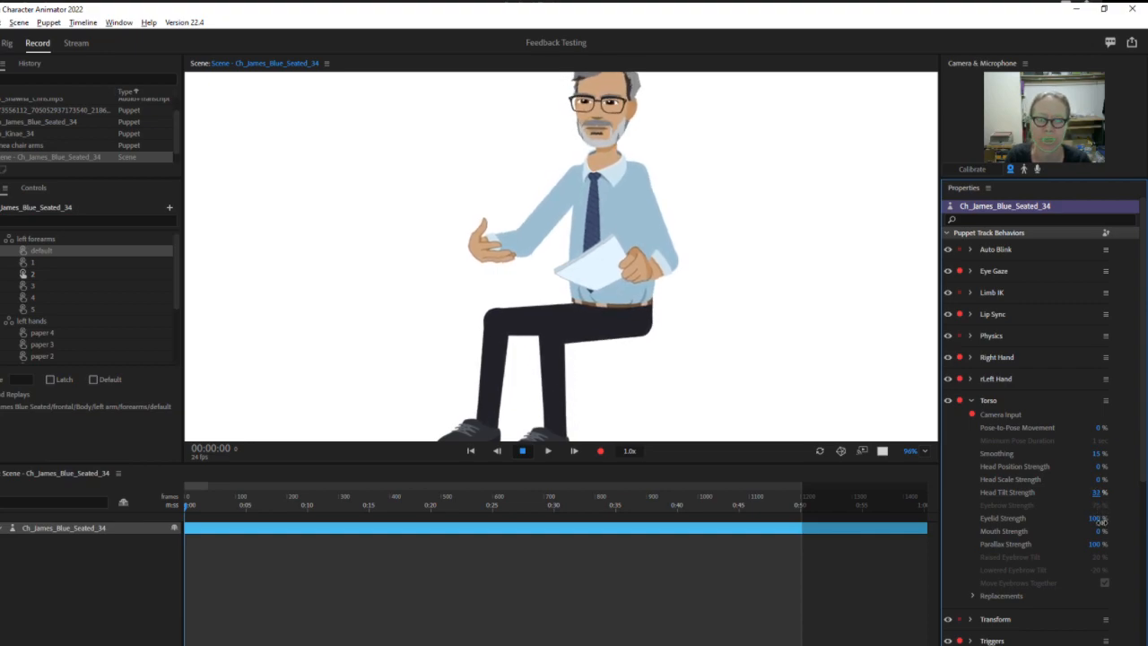
Step: Try moving the handle of the puppet's top-level layer to the hip area, test it in the live scene, and undo the move
click(6, 46)
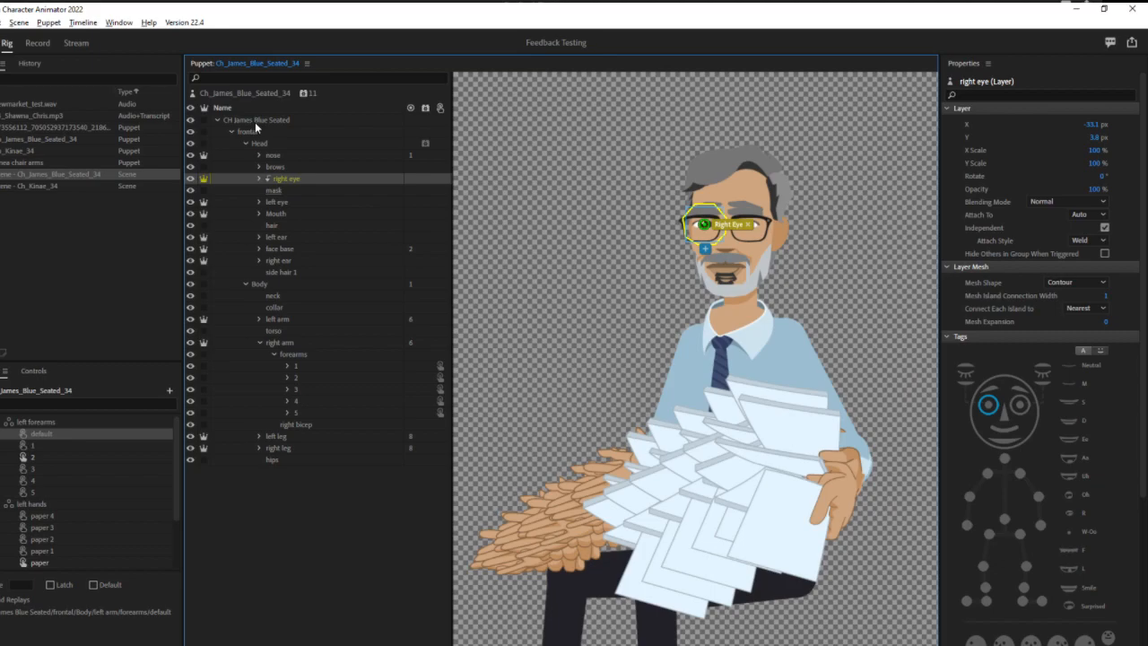
click(255, 121)
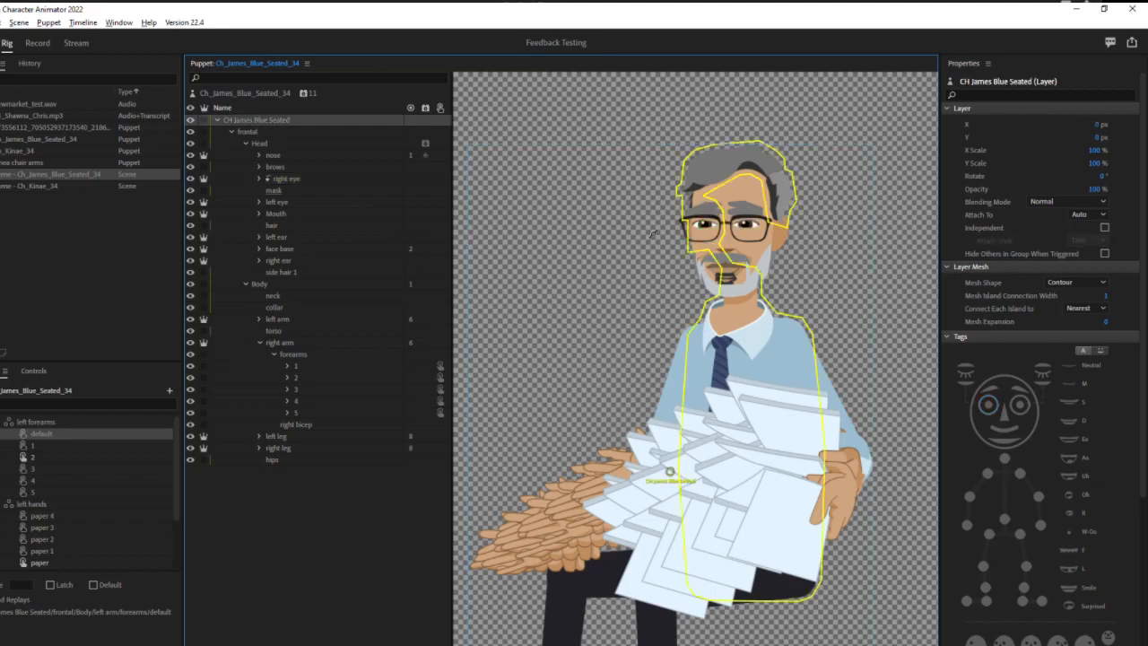
drag(672, 476, 775, 539)
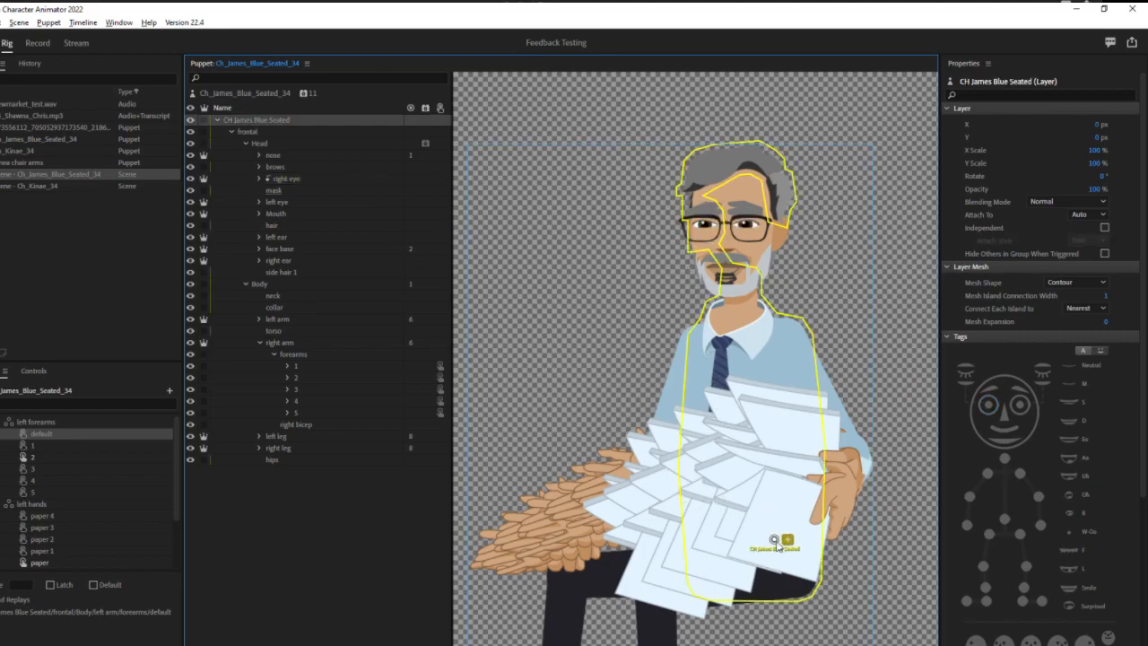
click(36, 42)
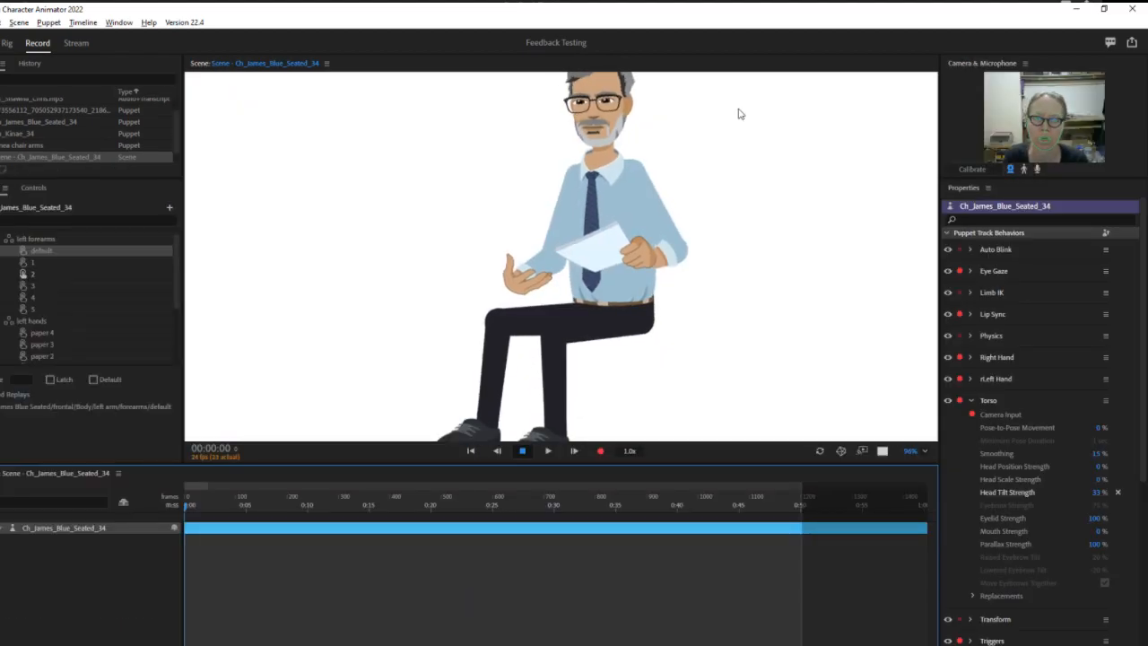
click(8, 45)
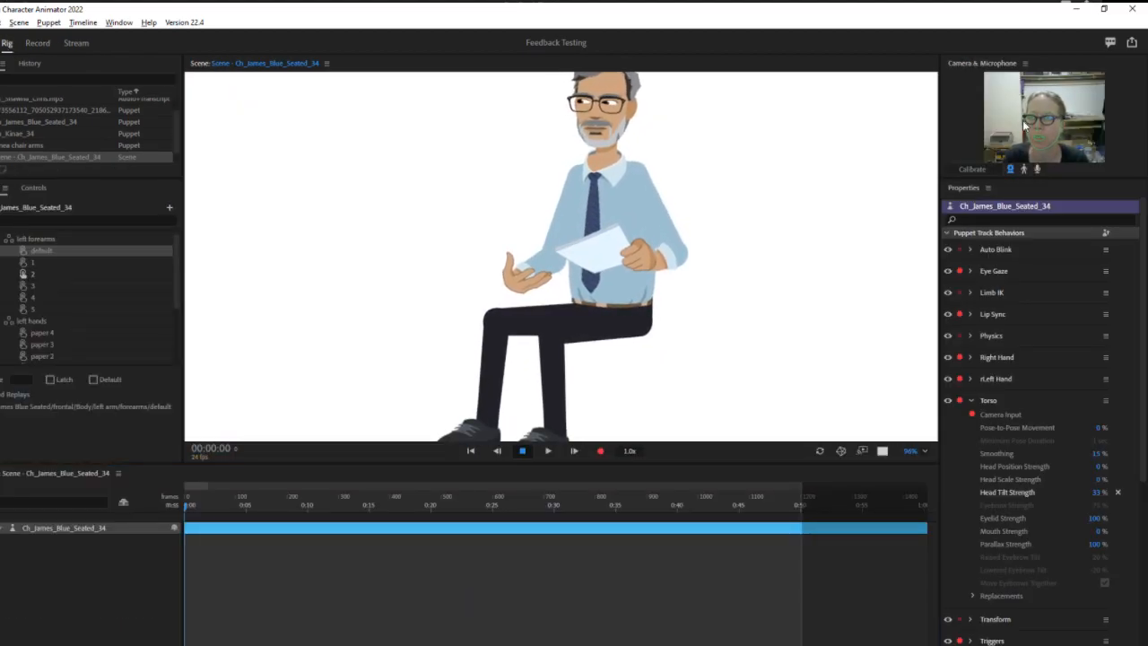
key(ctrl+z)
key(ctrl+z)
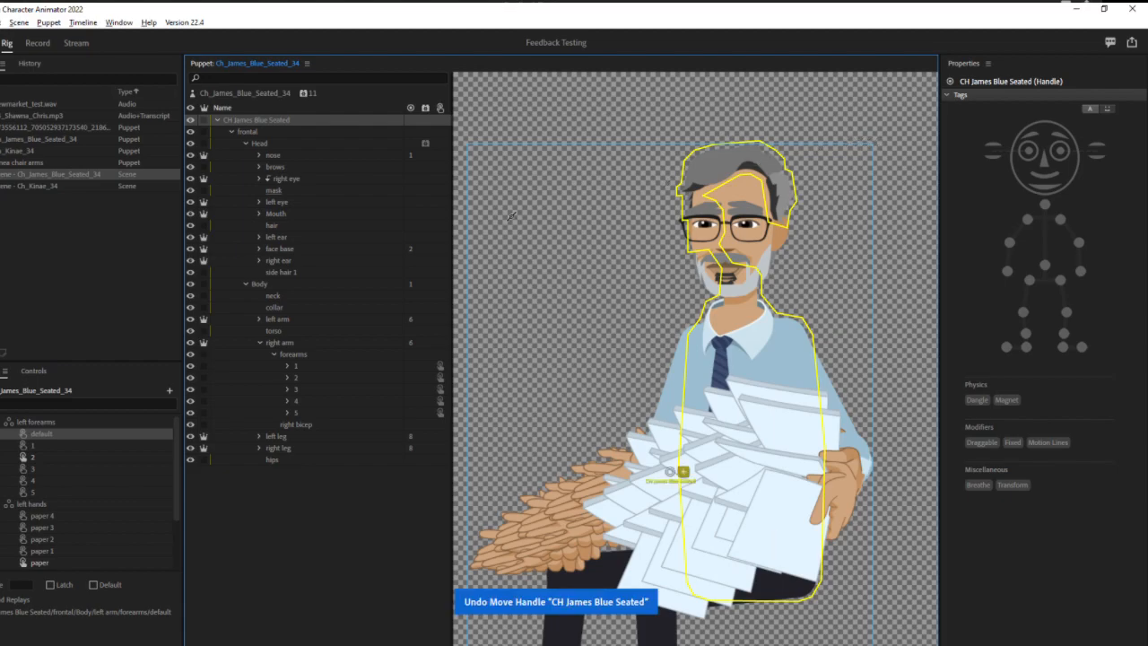
Step: Try moving the puppet's origin handle to the hip area, test it in the live scene, and undo the move
click(263, 120)
click(262, 98)
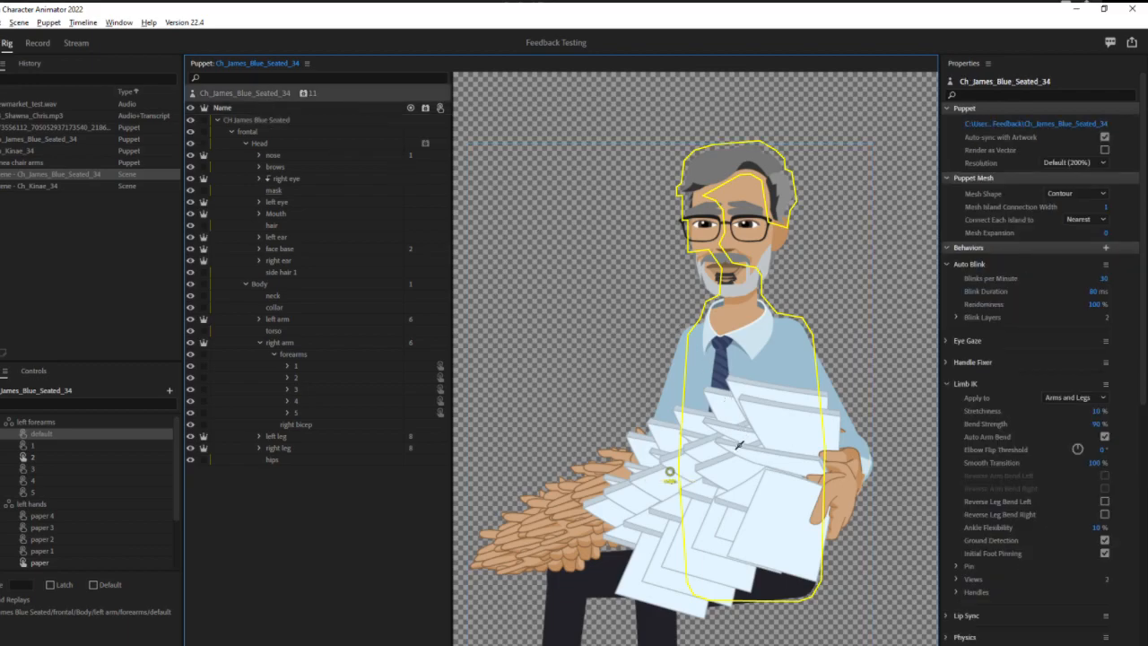
click(774, 522)
click(39, 43)
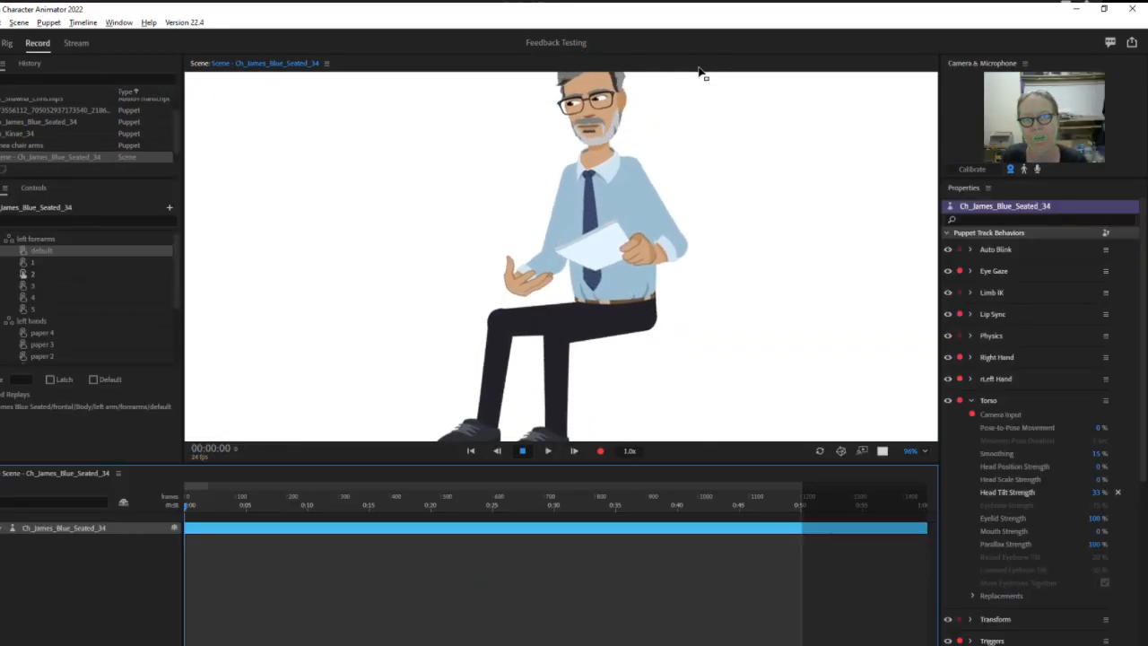
click(7, 43)
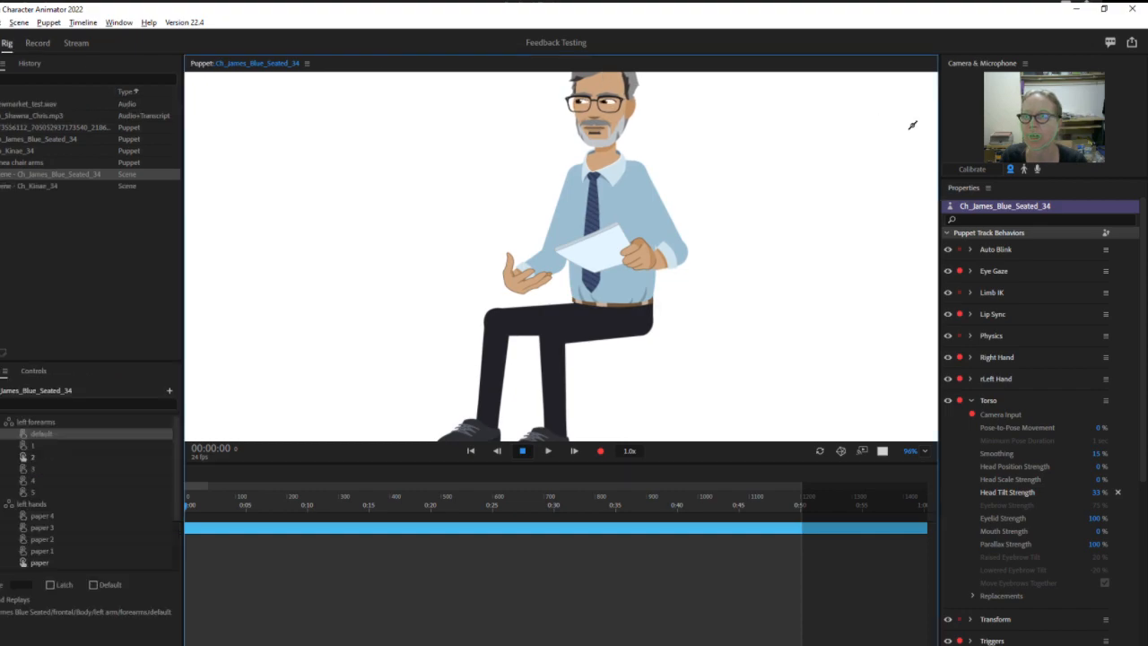
key(ctrl+z)
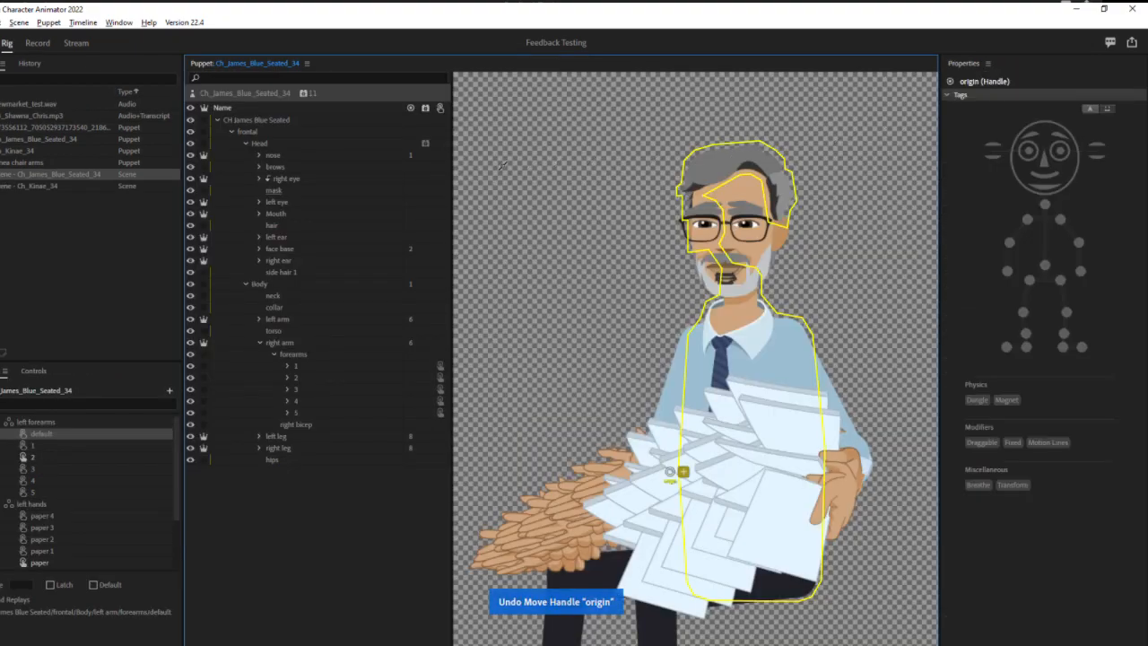
Step: Set the Face [Head] behavior's Parallax Strength to 185%
click(38, 43)
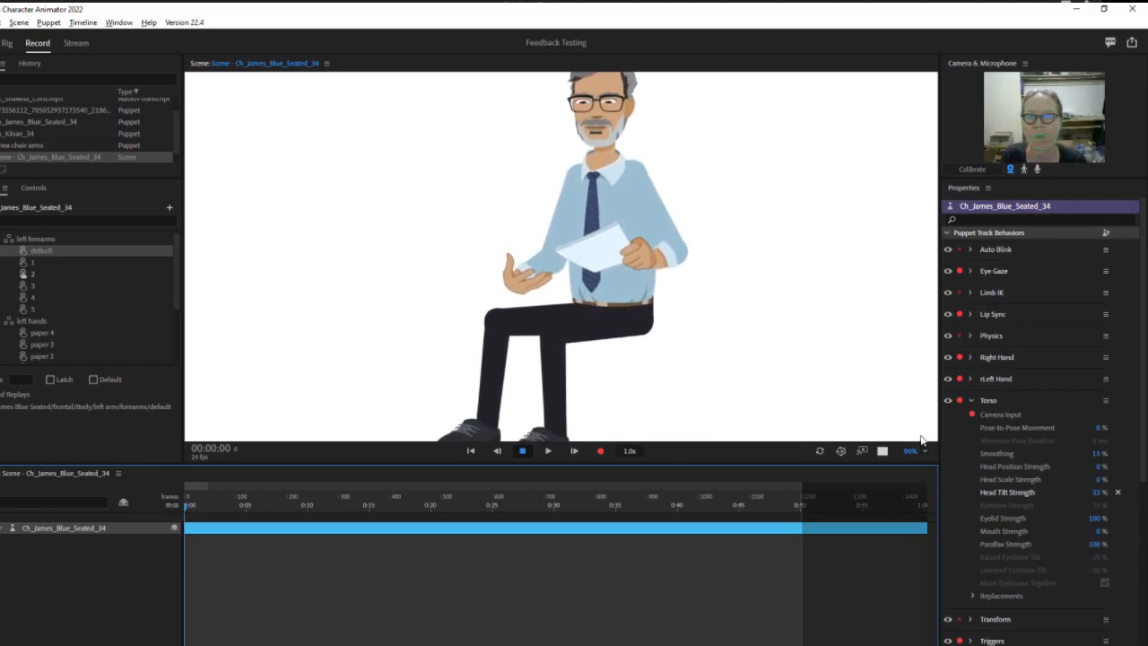
drag(910, 452, 910, 382)
drag(754, 122, 717, 326)
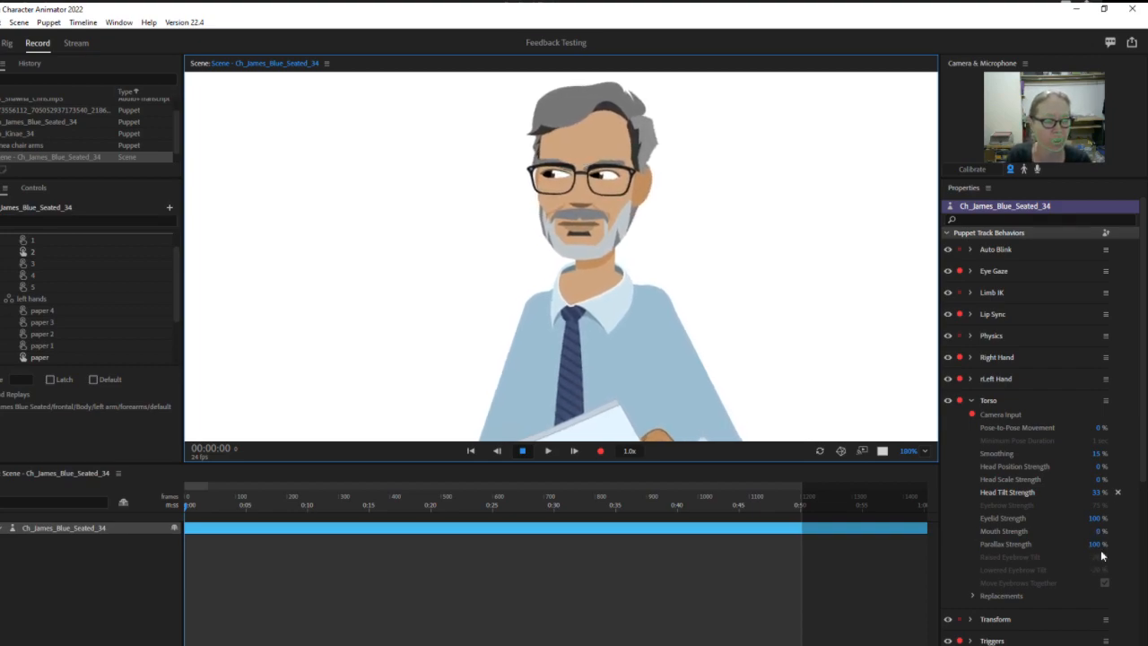
click(971, 400)
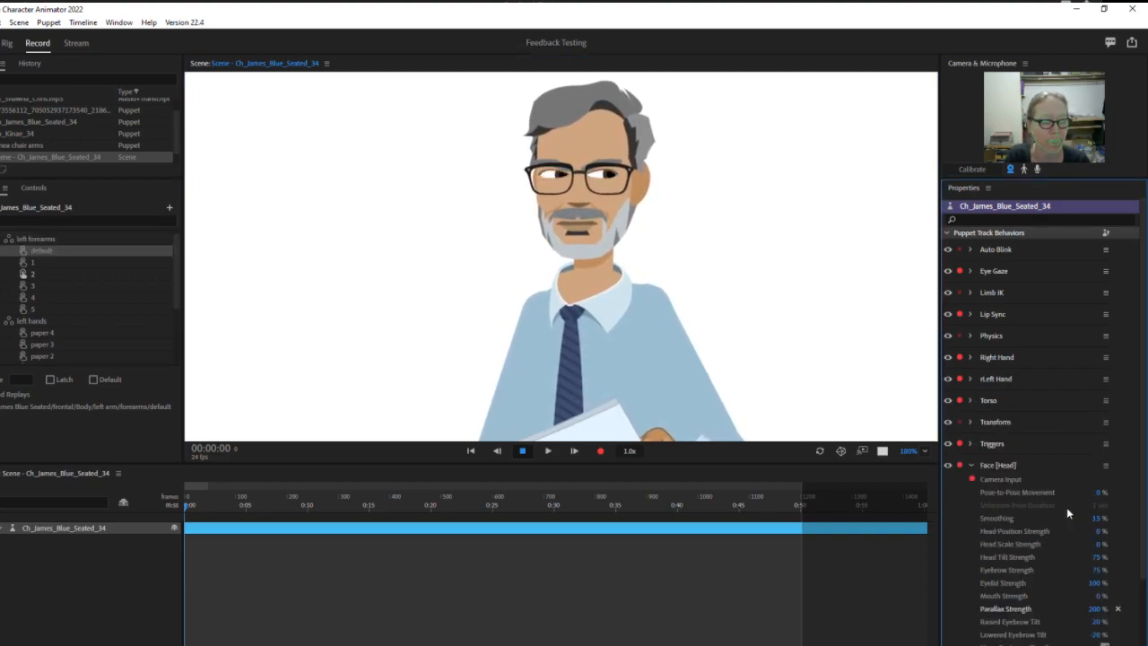
scroll(1067, 520, down, 2)
drag(1095, 558, 1095, 565)
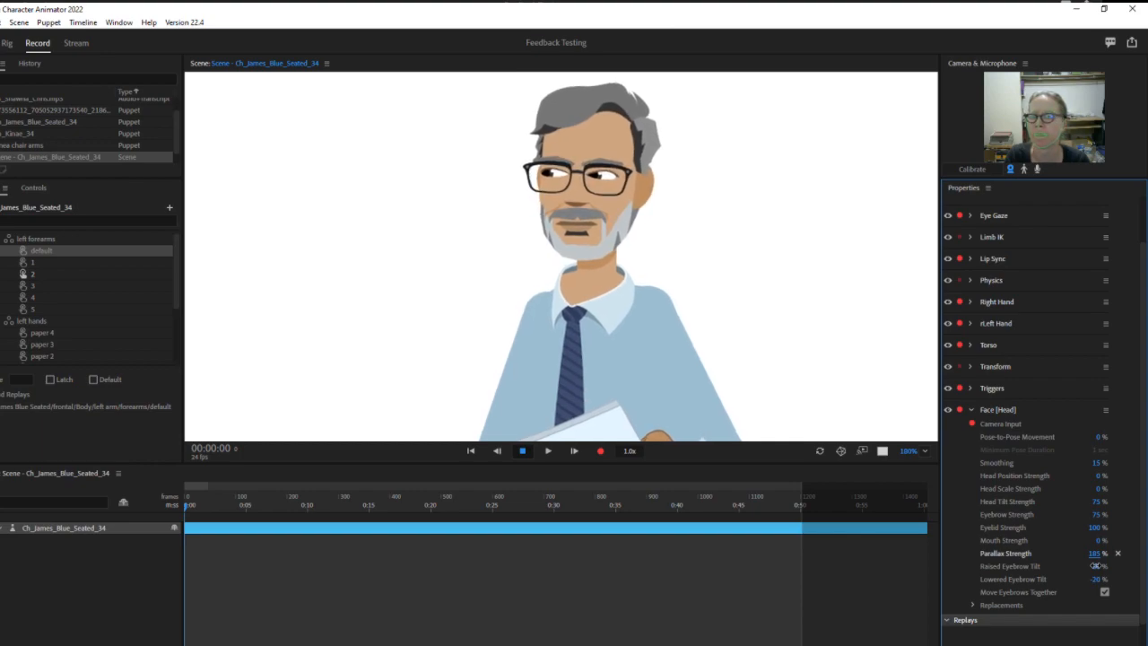
Step: Set the Face [Head] behavior's Parallax Strength to 169%
drag(1095, 566, 1083, 566)
scroll(98, 269, down, 1)
Step: Make the puppet's Head layer independent, move its Head handle down to the chin, and test the tracking in the live scene
click(11, 45)
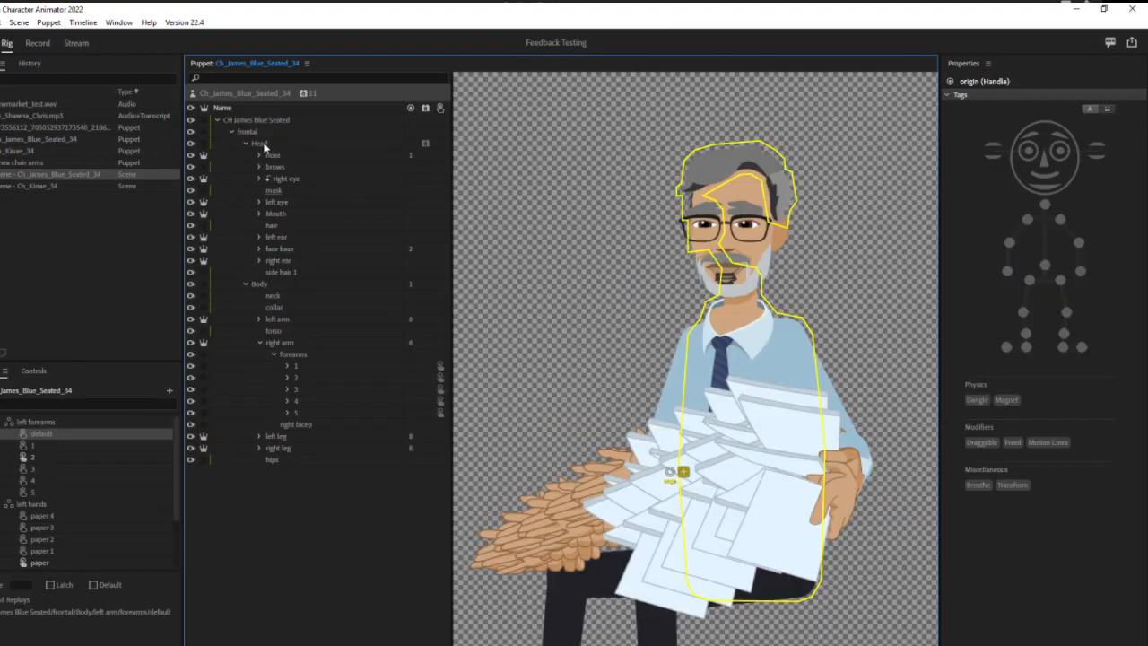
click(262, 144)
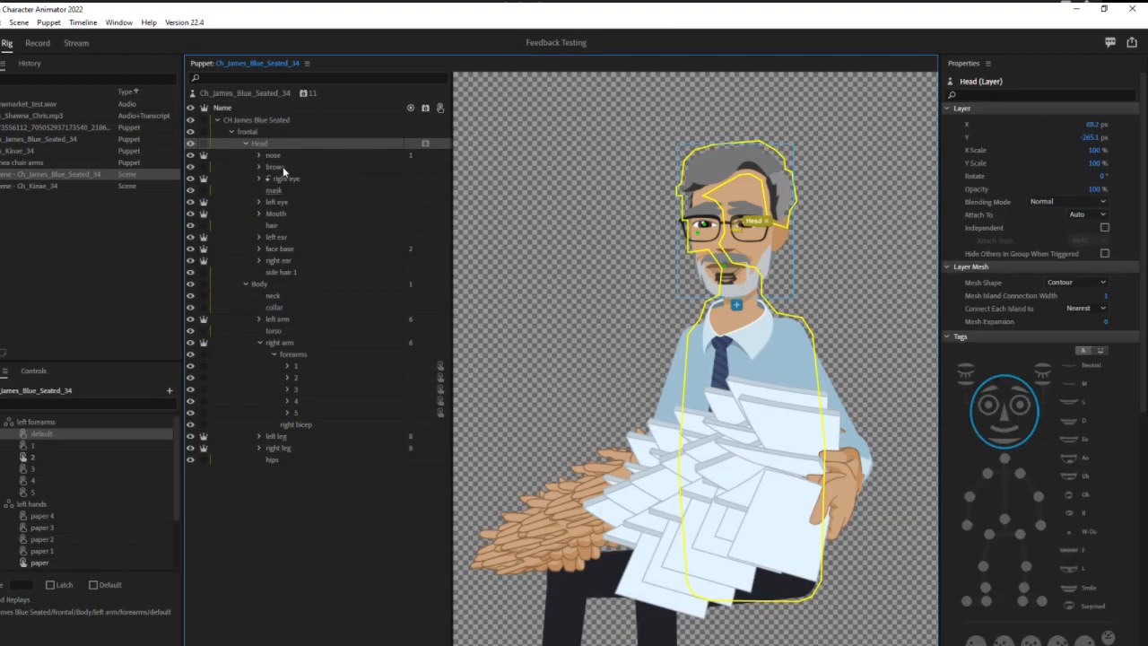
click(204, 145)
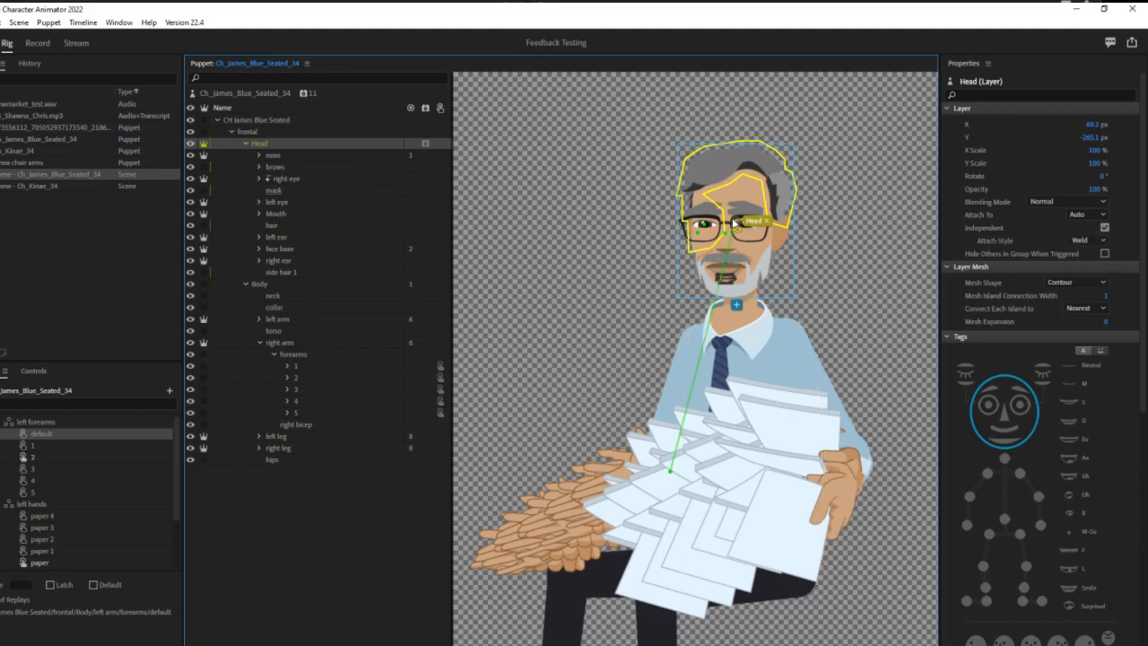
drag(736, 225, 746, 279)
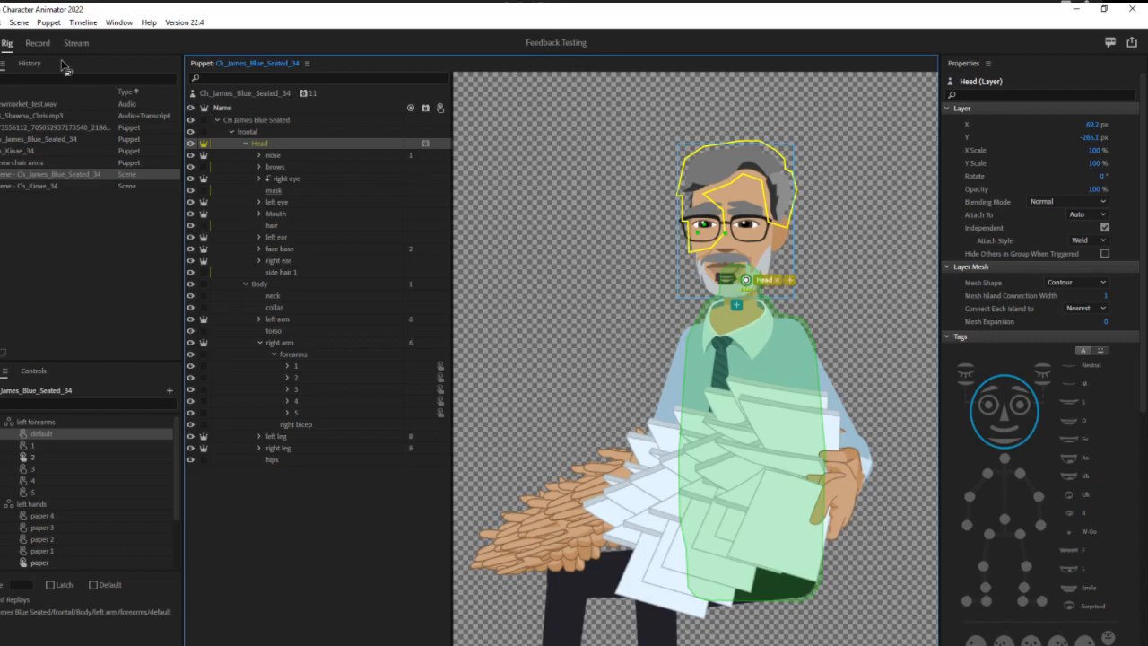
click(38, 43)
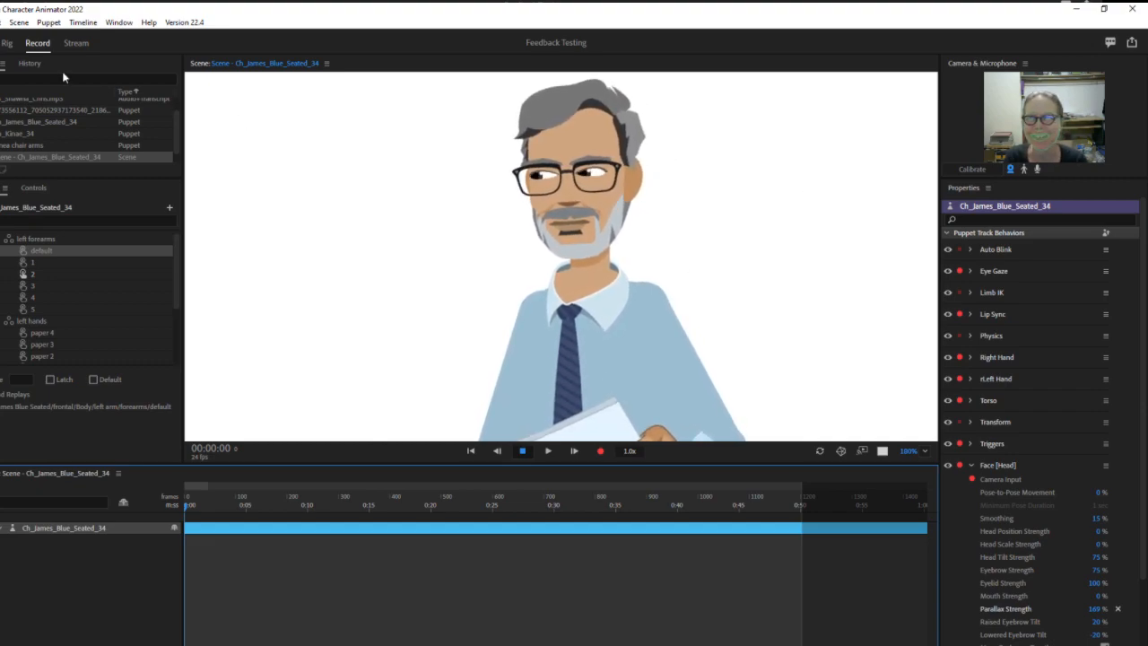
Step: Inspect the mesh of the puppet's top-level layer, and view the whole seated figure in the live scene at 66% zoom
click(8, 43)
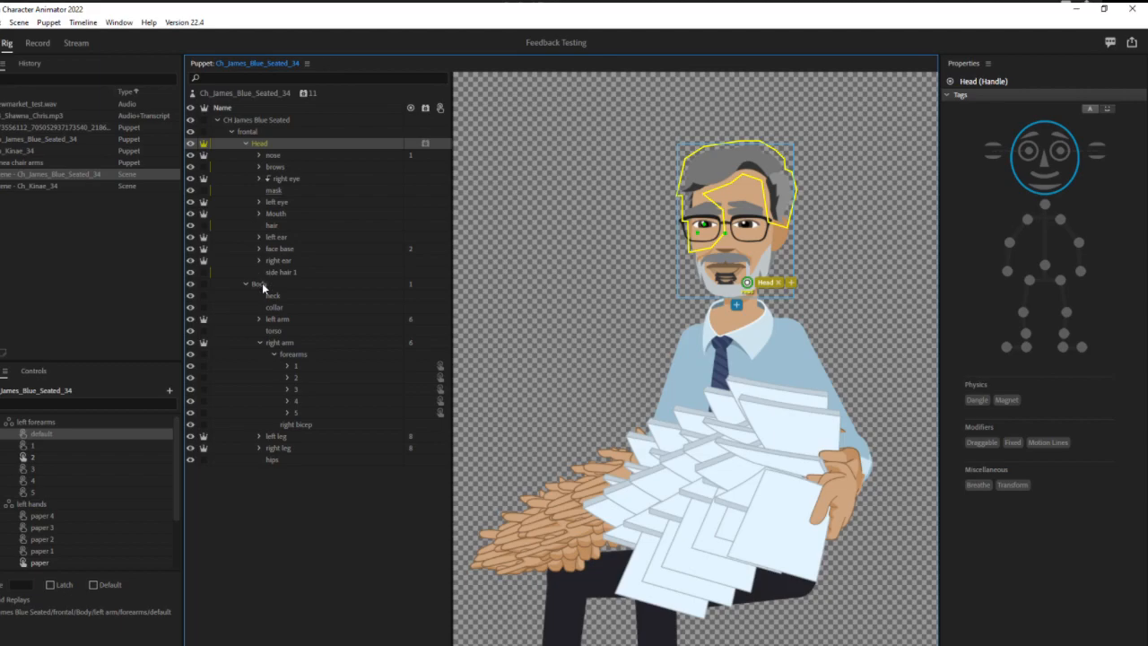
click(241, 124)
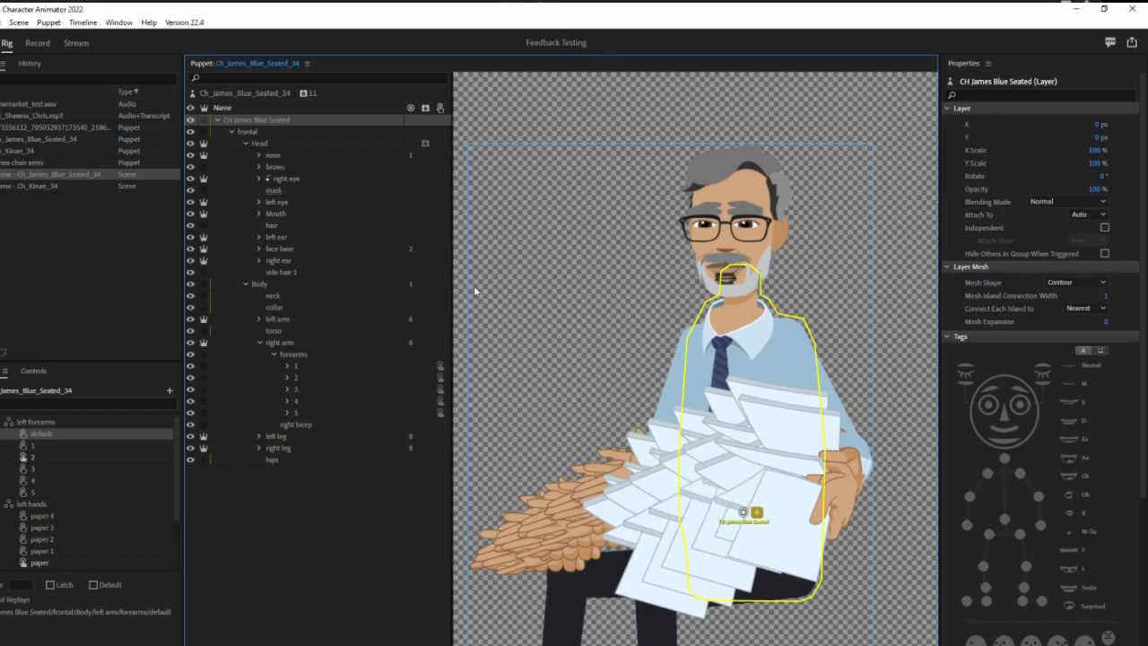
click(37, 43)
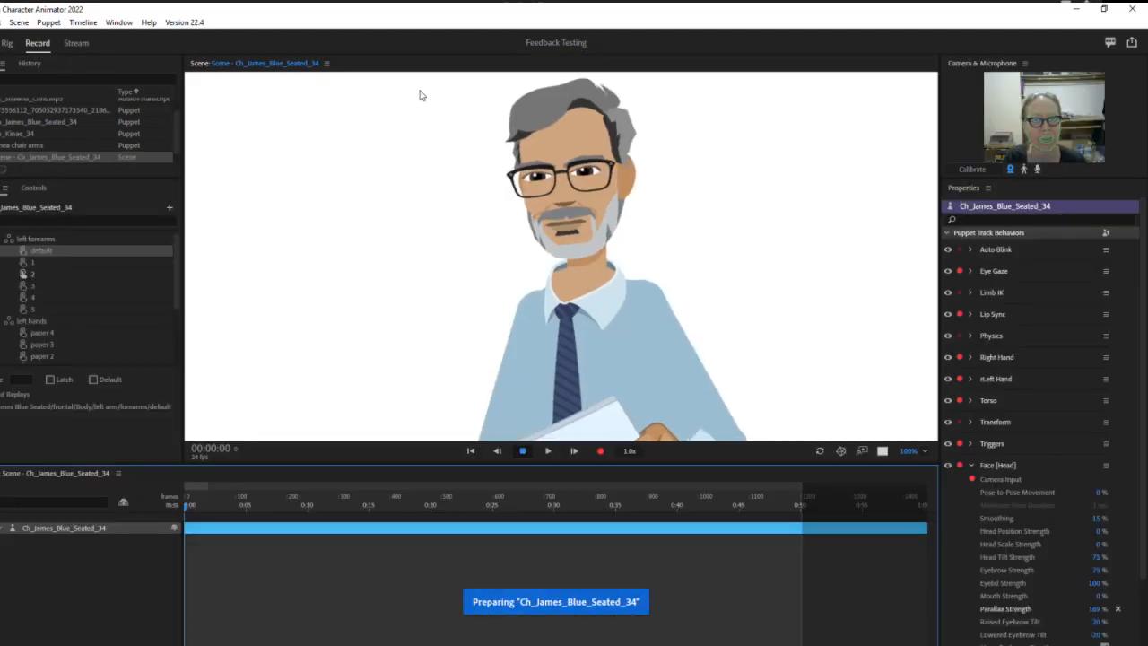
click(923, 451)
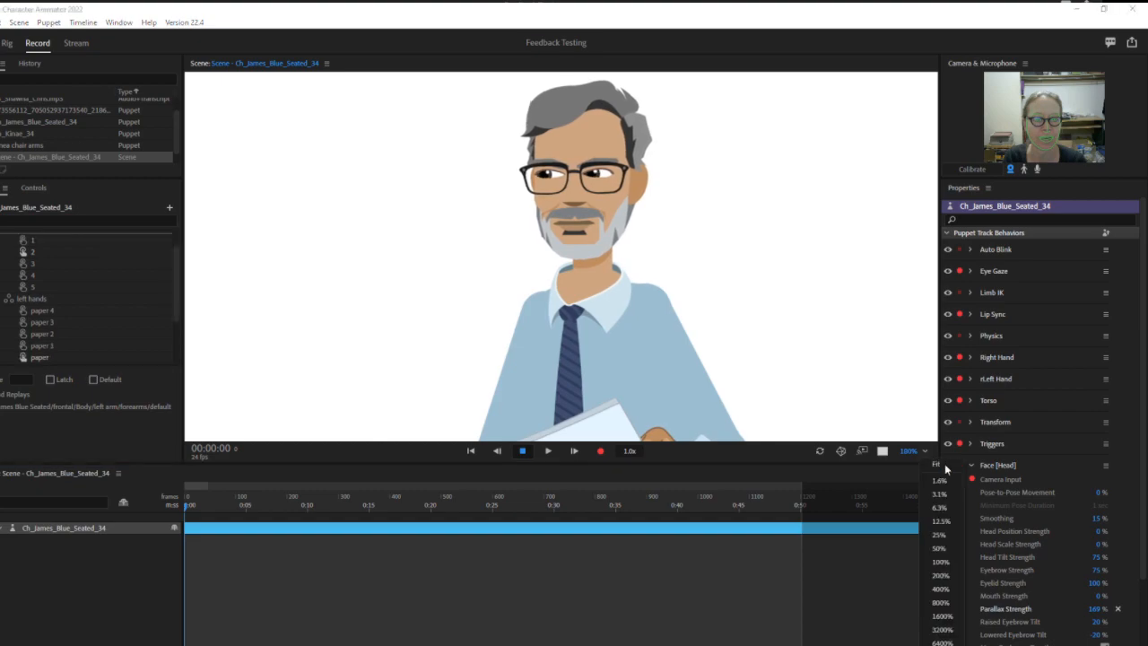
click(939, 466)
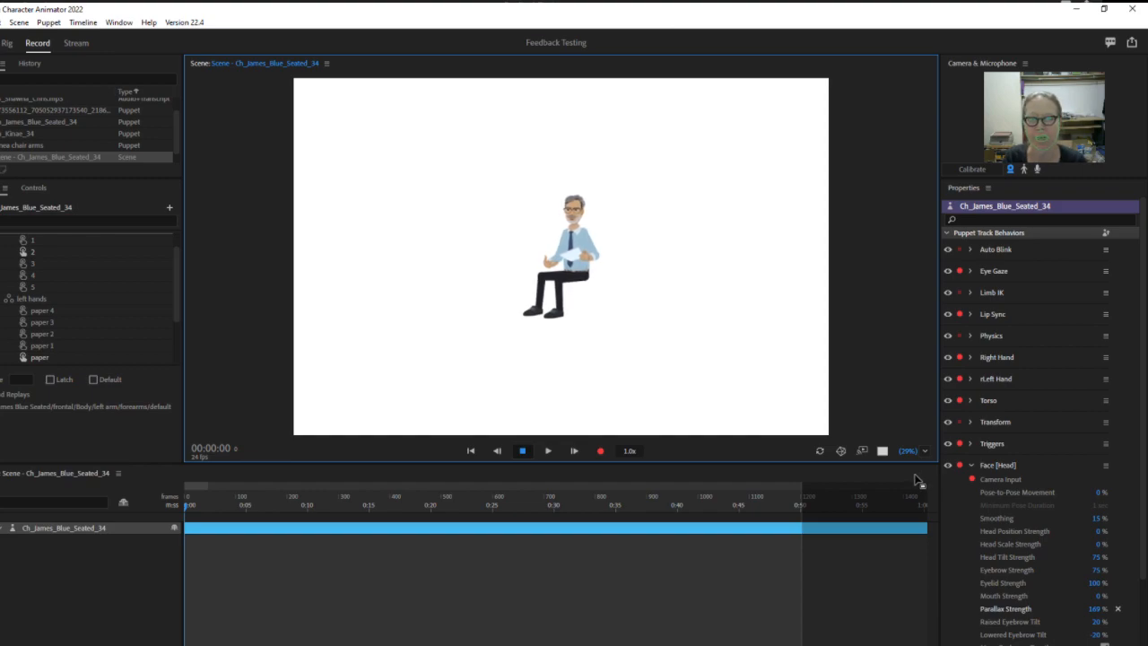
drag(908, 451, 907, 437)
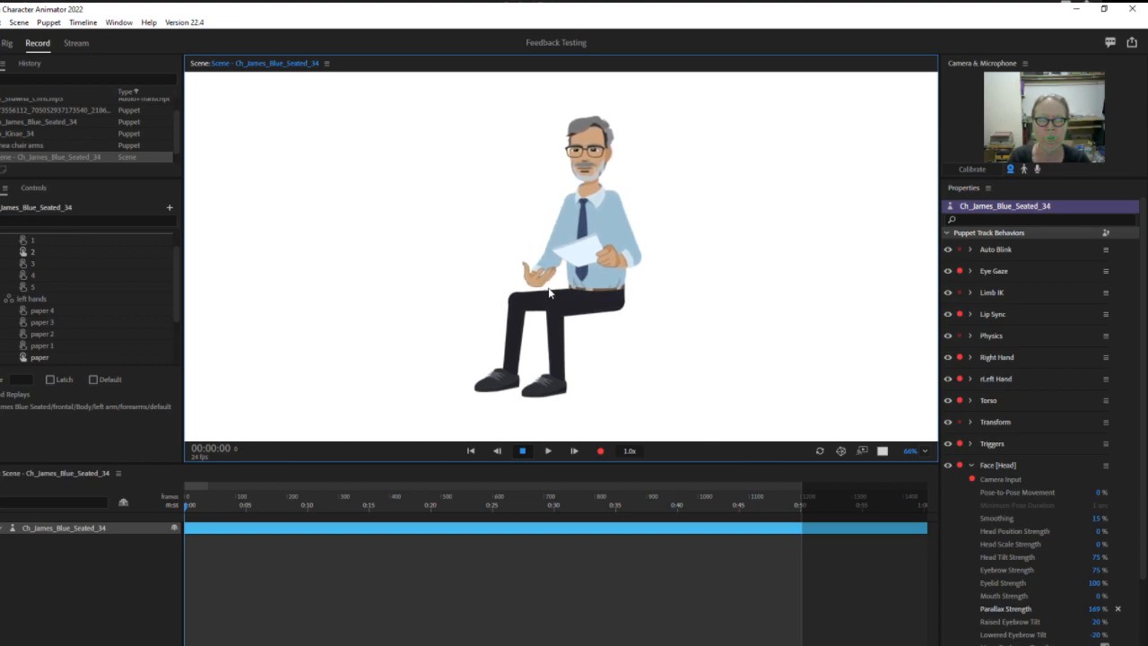
Step: Open the Ch_Kinae_34 puppet and its scene, test the left arm's movement in the live view, and refresh the scene
double_click(27, 145)
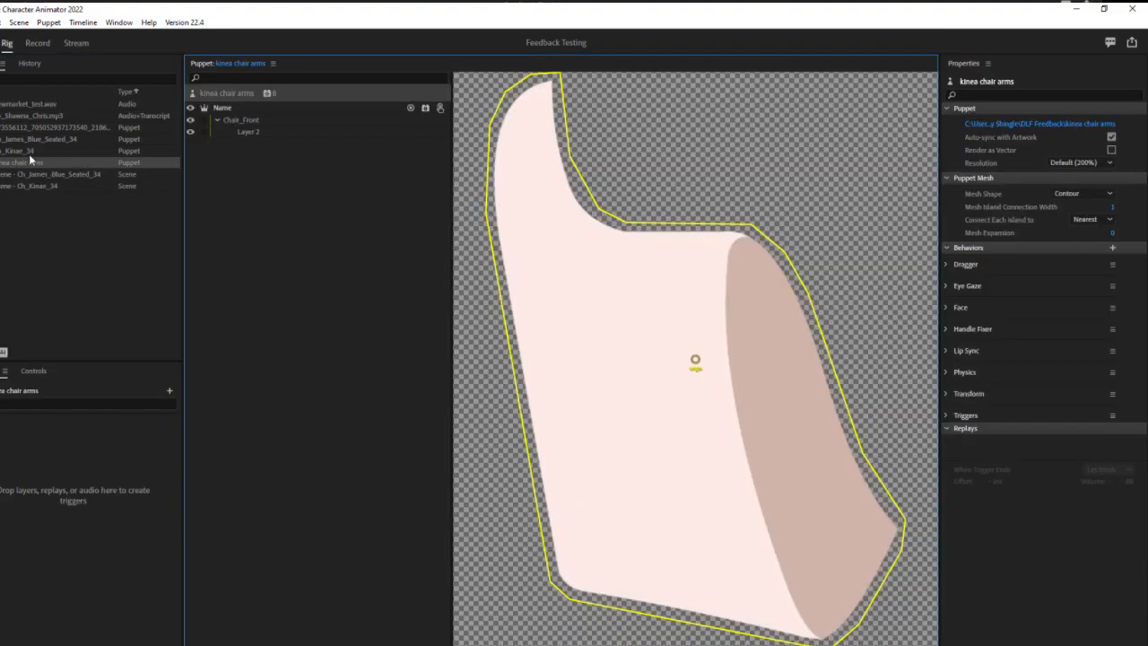
double_click(12, 152)
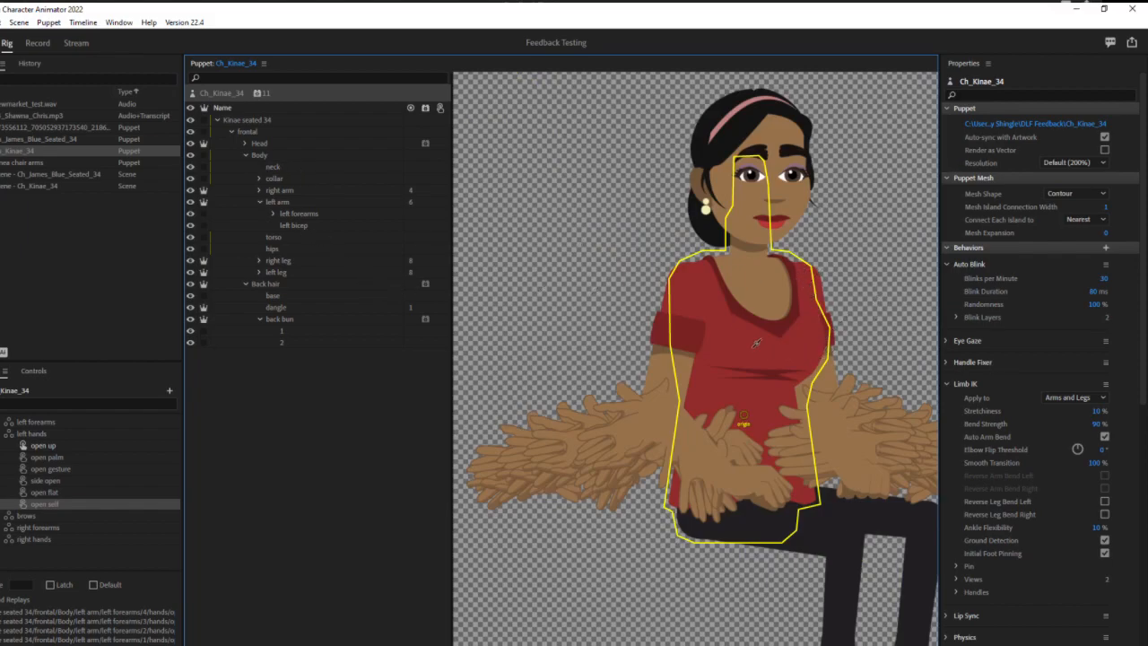
double_click(19, 187)
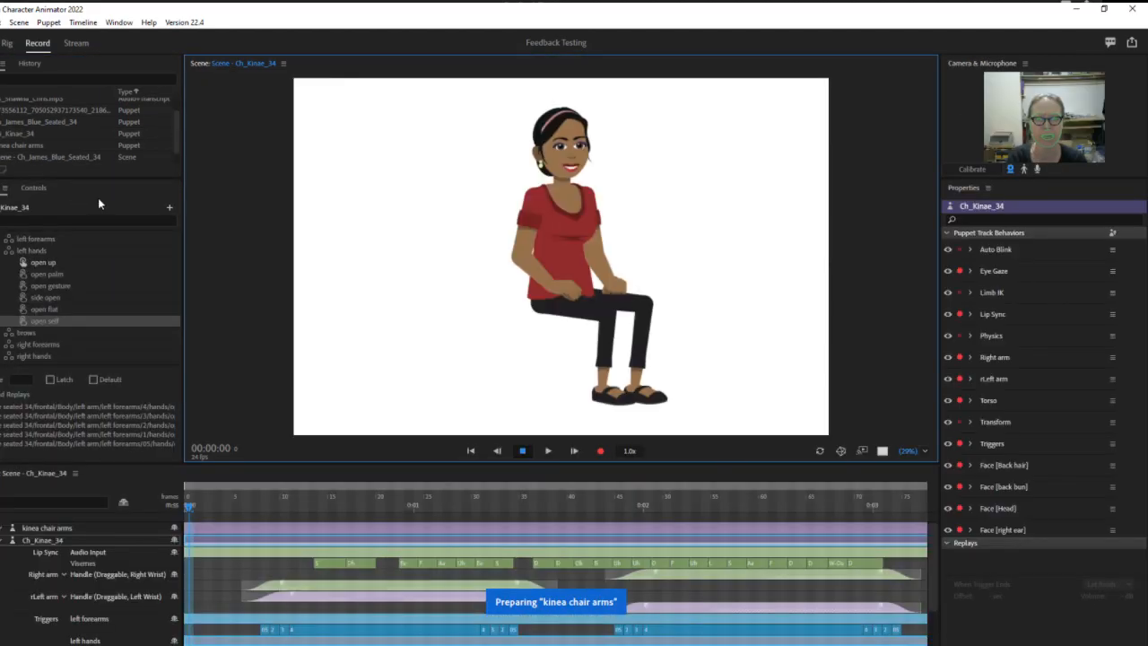
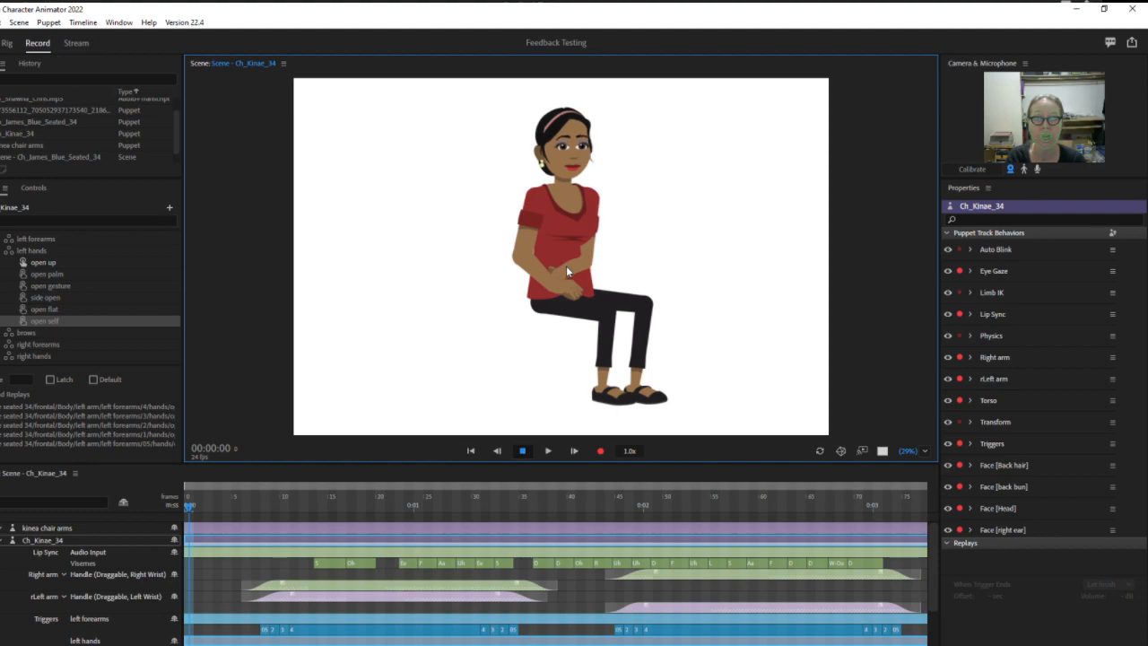
click(818, 452)
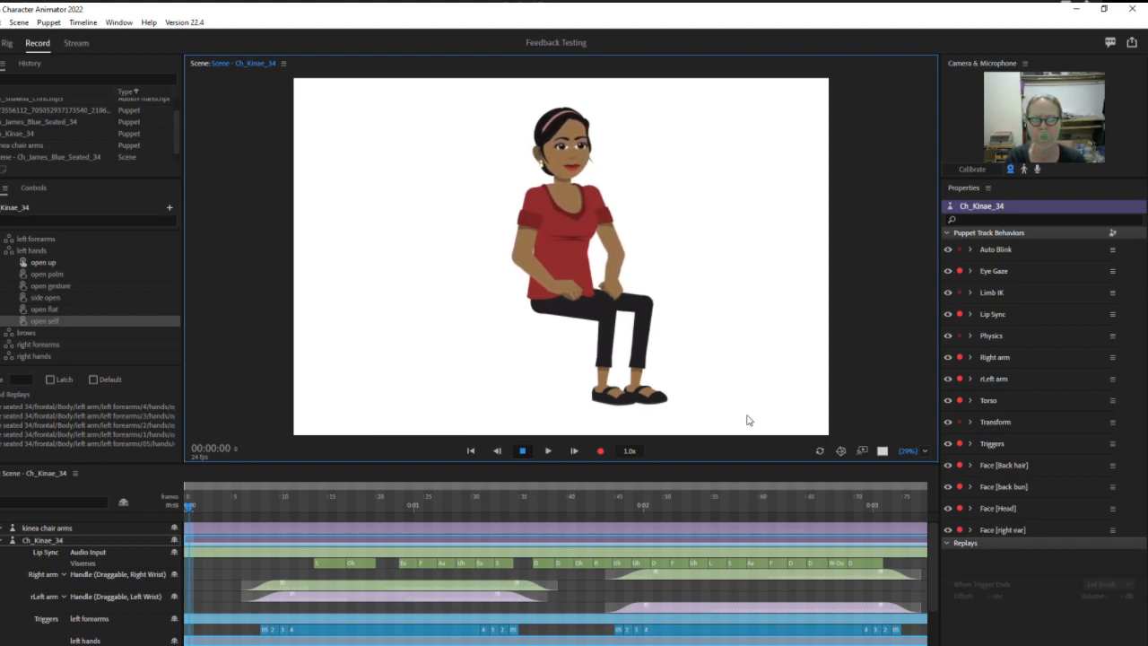
click(820, 452)
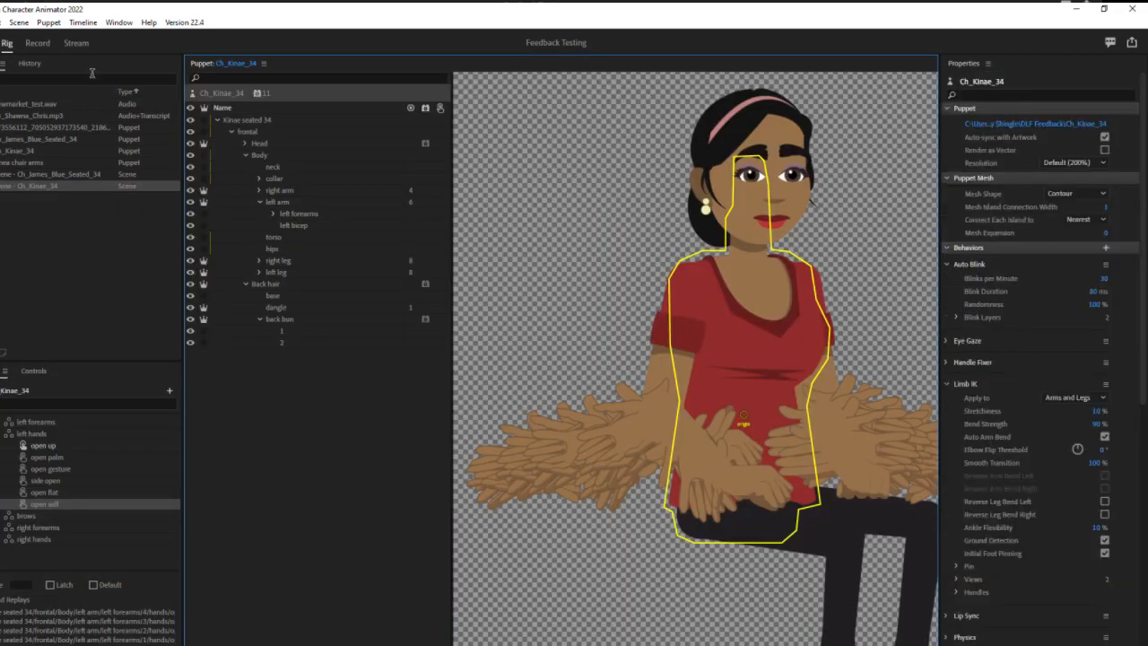
Step: Switch to the Ch_Kinae_34 artwork in Illustrator and isolate the collar layer
click(19, 151)
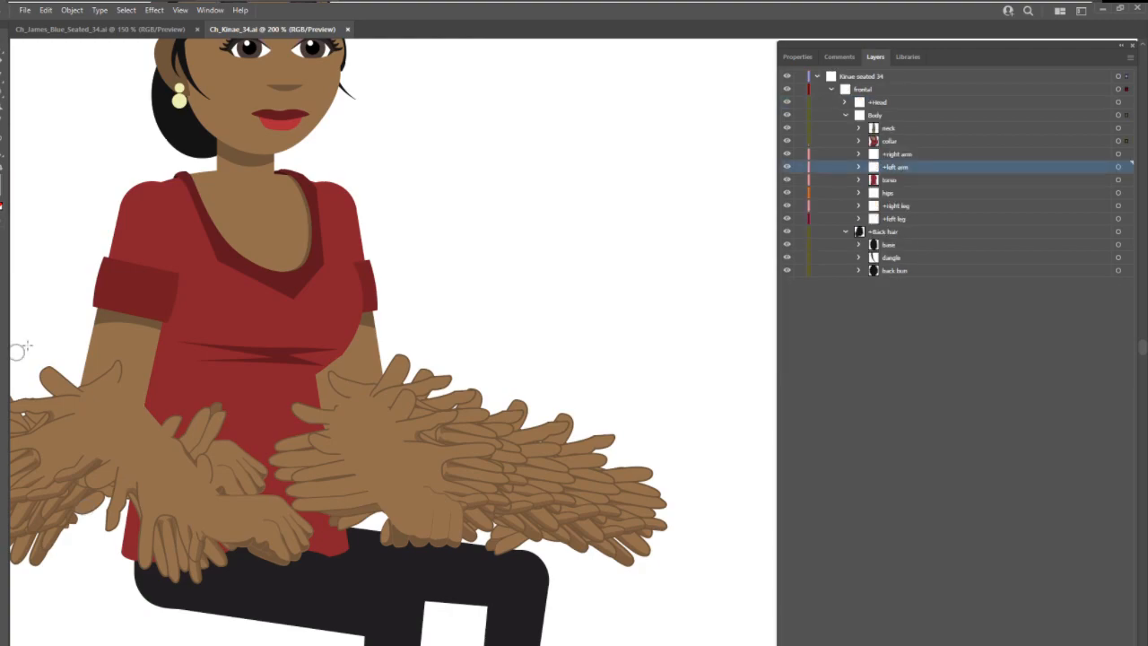
click(894, 142)
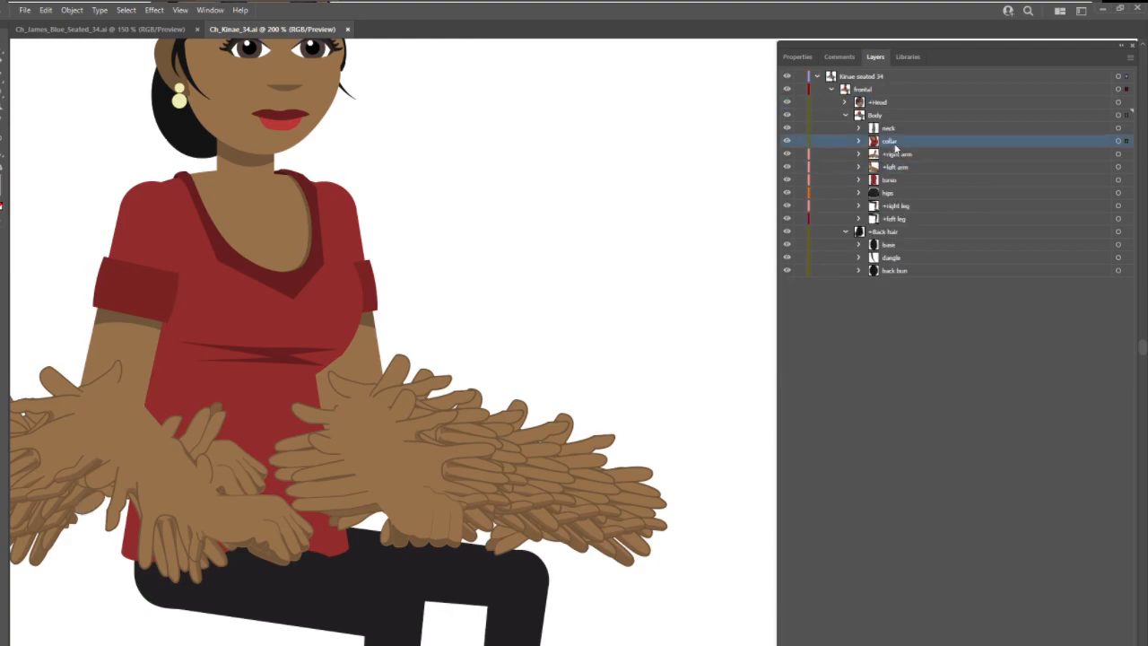
click(1131, 58)
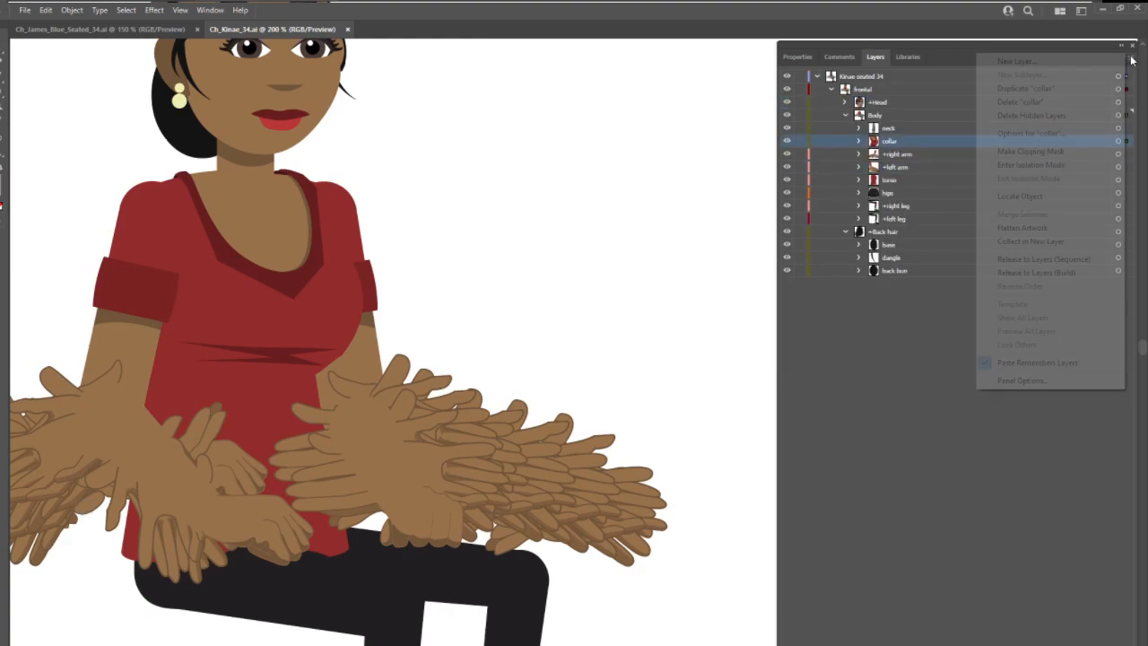
click(1035, 166)
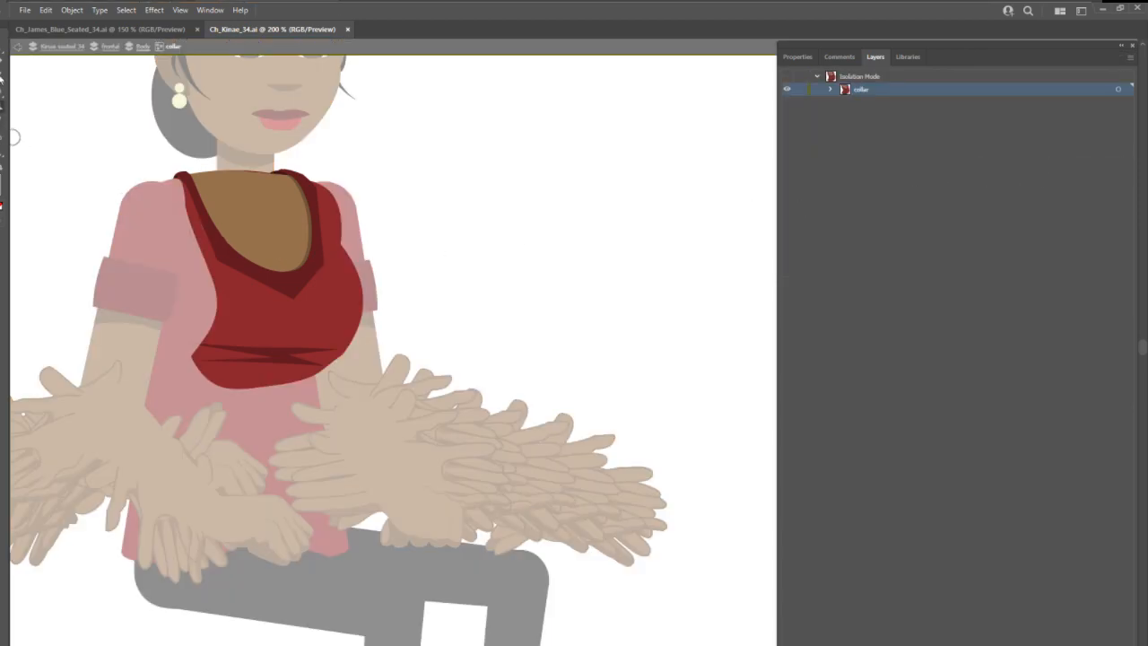
Step: Try to paint an extension onto the shirt shape below the collar layer's lower edge beside the left arm, and undo it
click(318, 384)
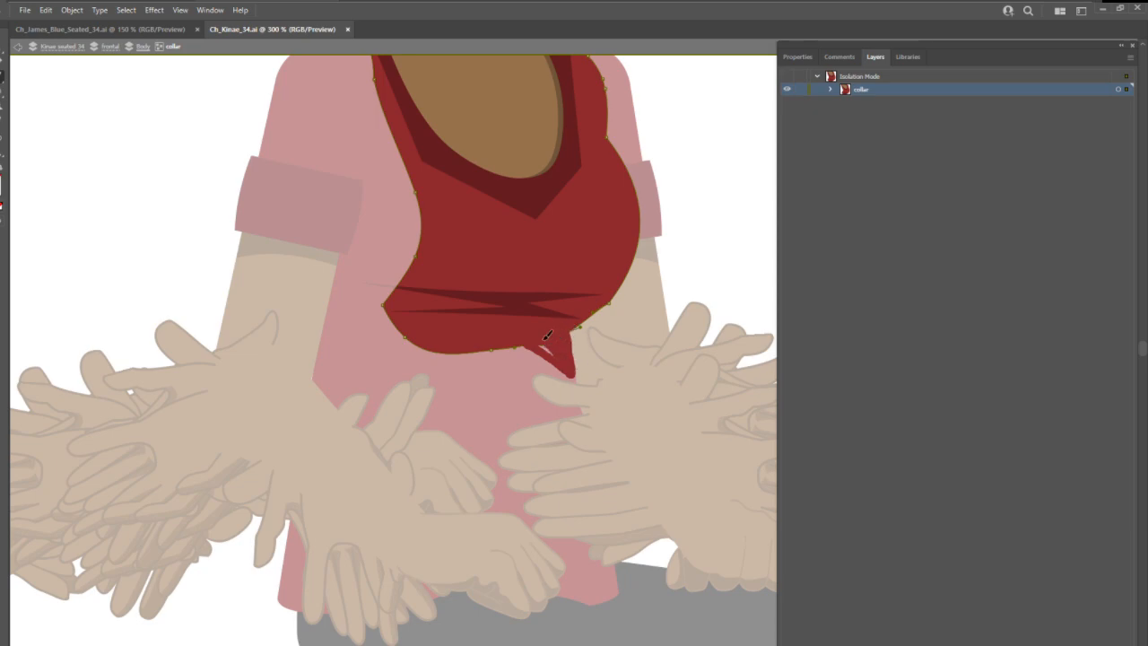
drag(539, 338, 599, 316)
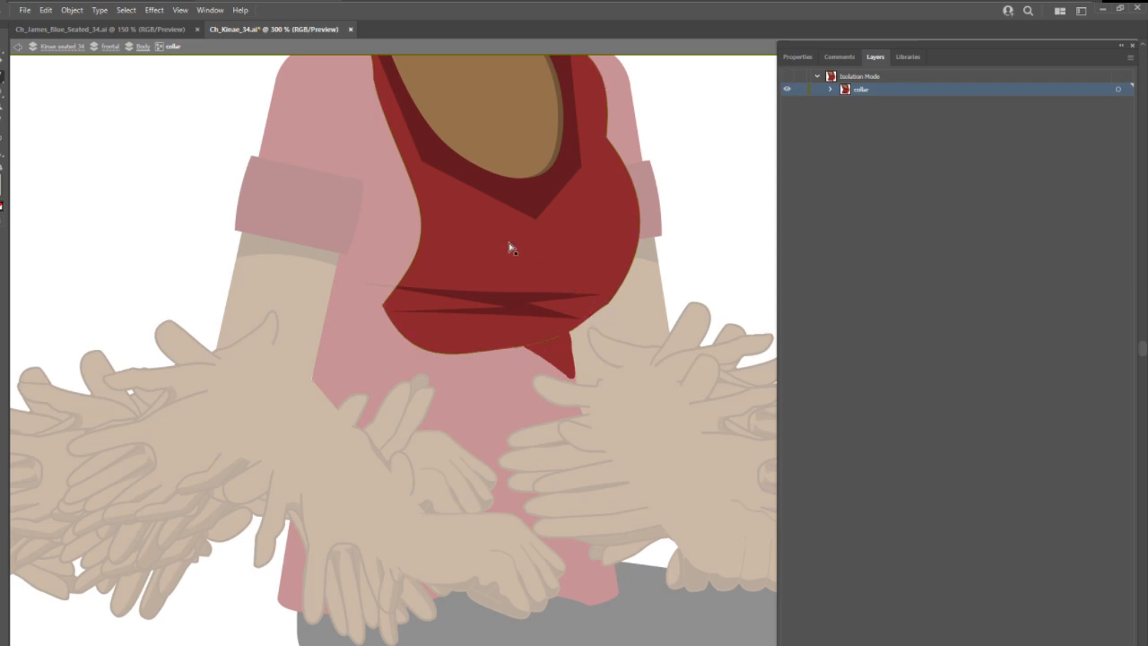
key(ctrl+z)
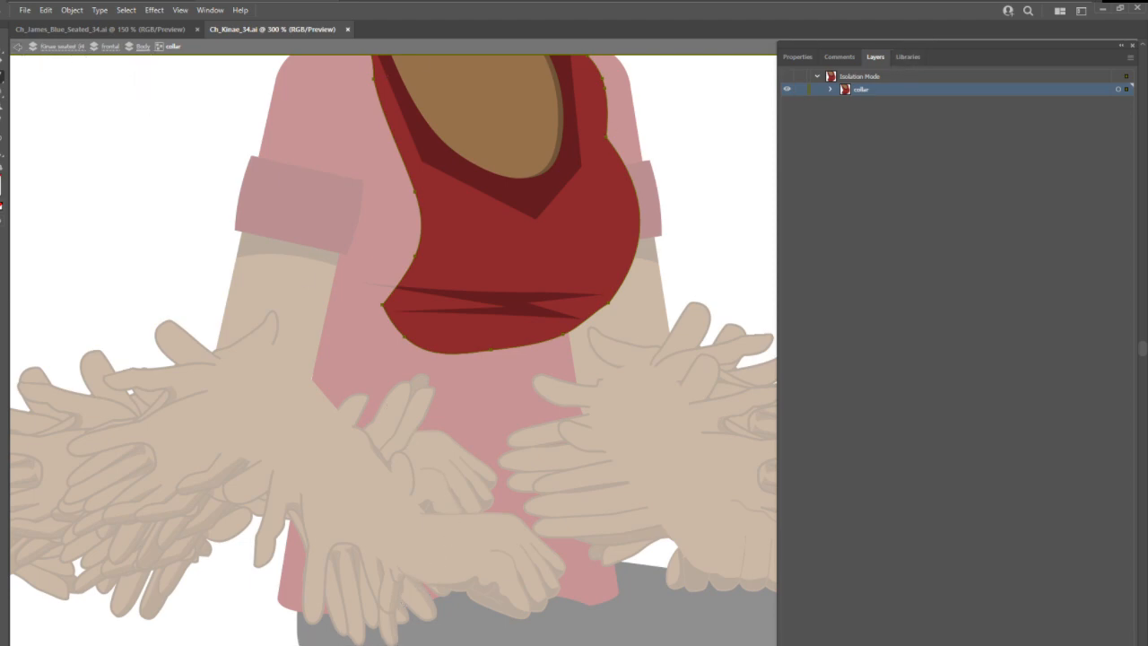
Step: Exit isolation mode and target the torso layer's artwork to examine how its outline sits beneath the collar shape
click(1129, 57)
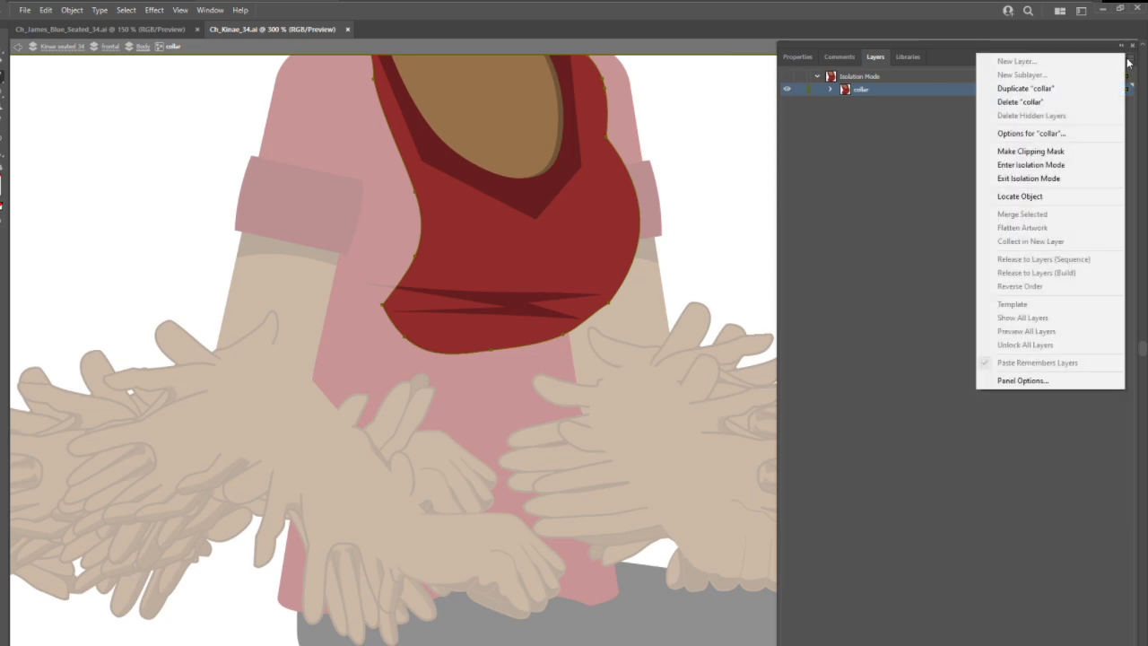
click(1028, 178)
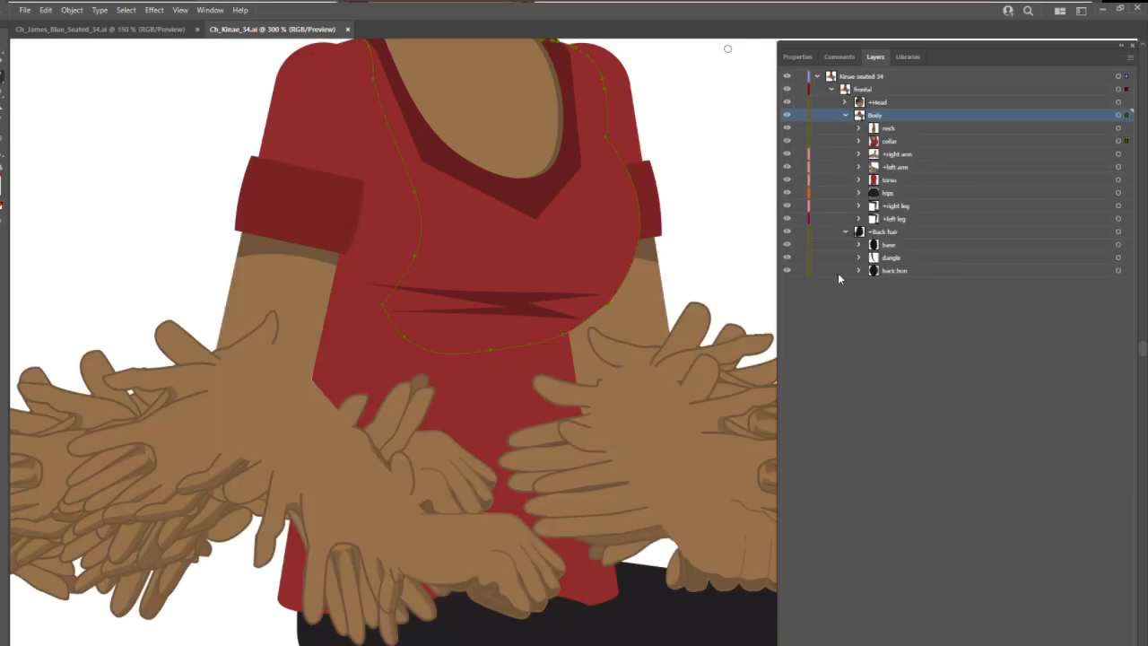
click(907, 184)
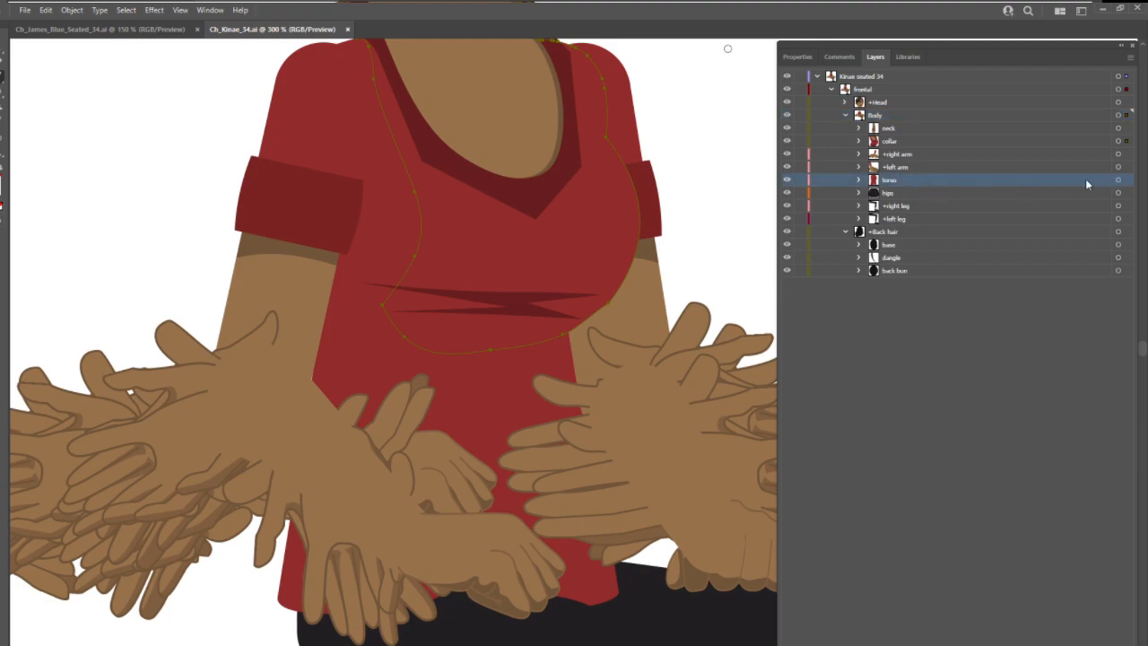
click(1118, 180)
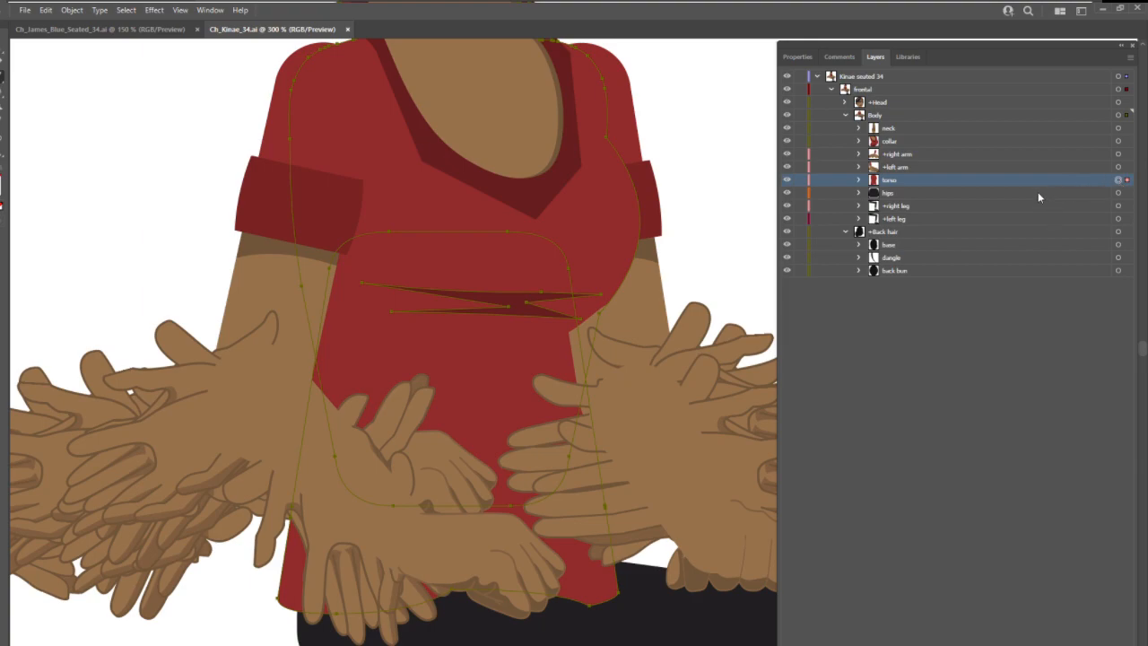
Step: Isolate the collar layer to work on the shirt shape's lower edge beside the left arm
click(941, 140)
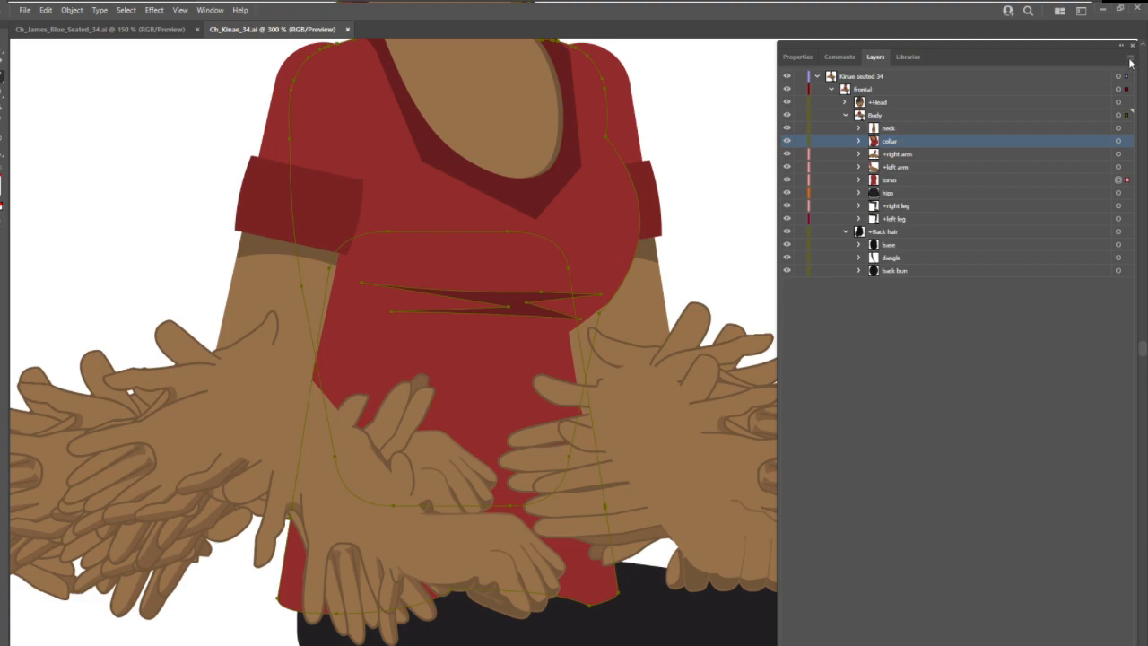
click(1130, 60)
click(1004, 165)
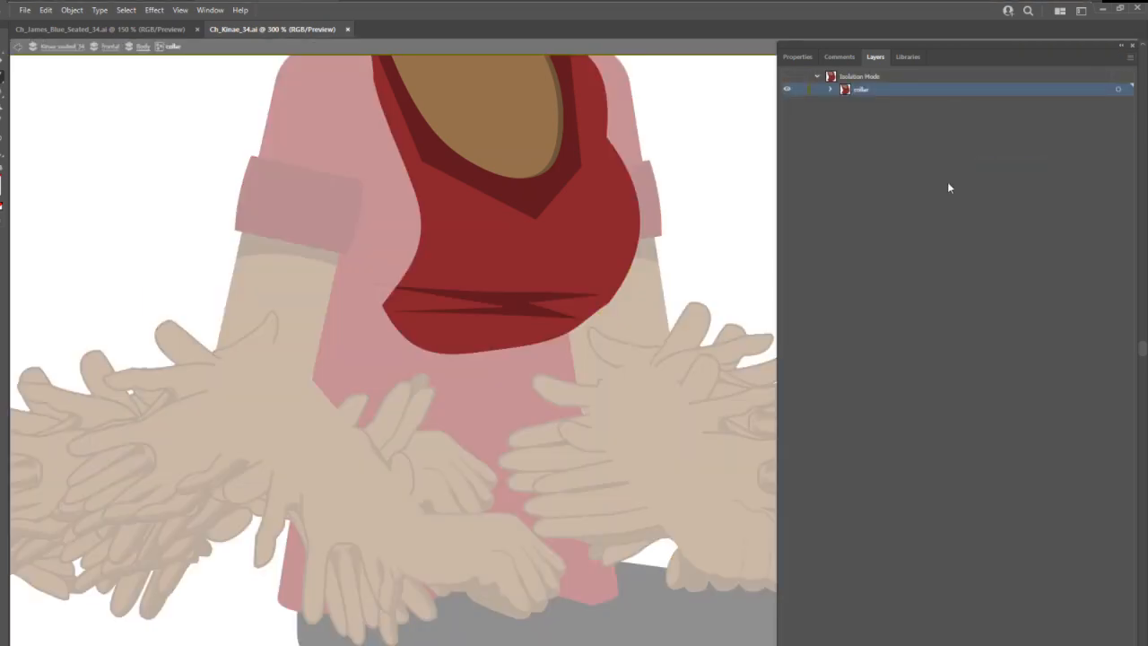
alt+click(576, 346)
click(573, 346)
click(565, 348)
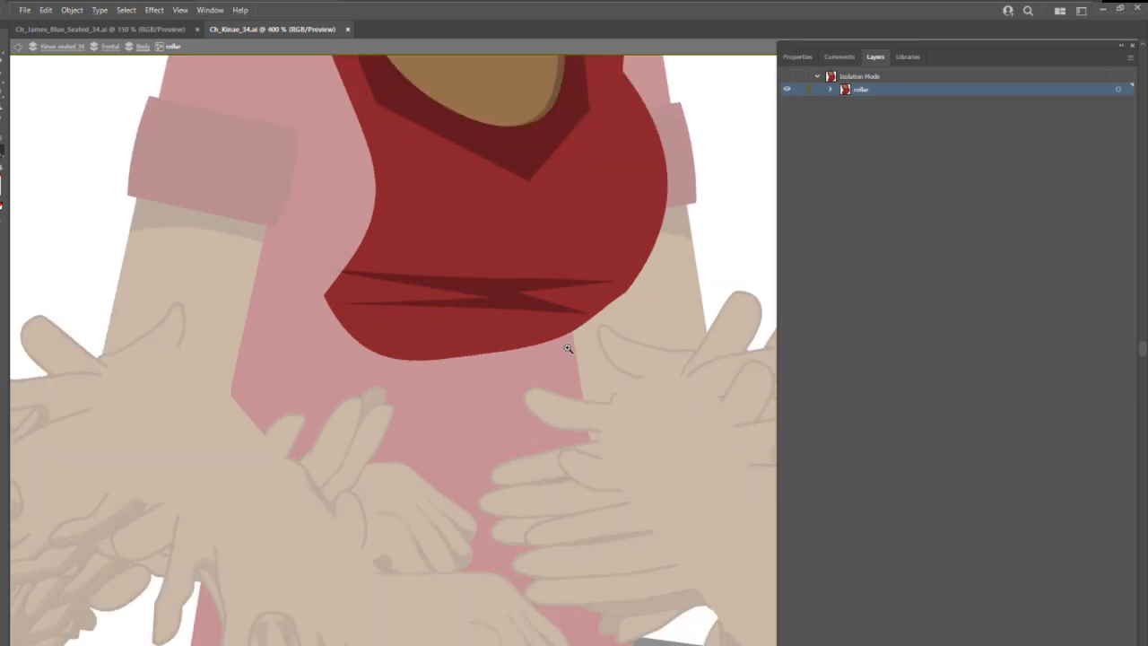
click(569, 346)
click(576, 338)
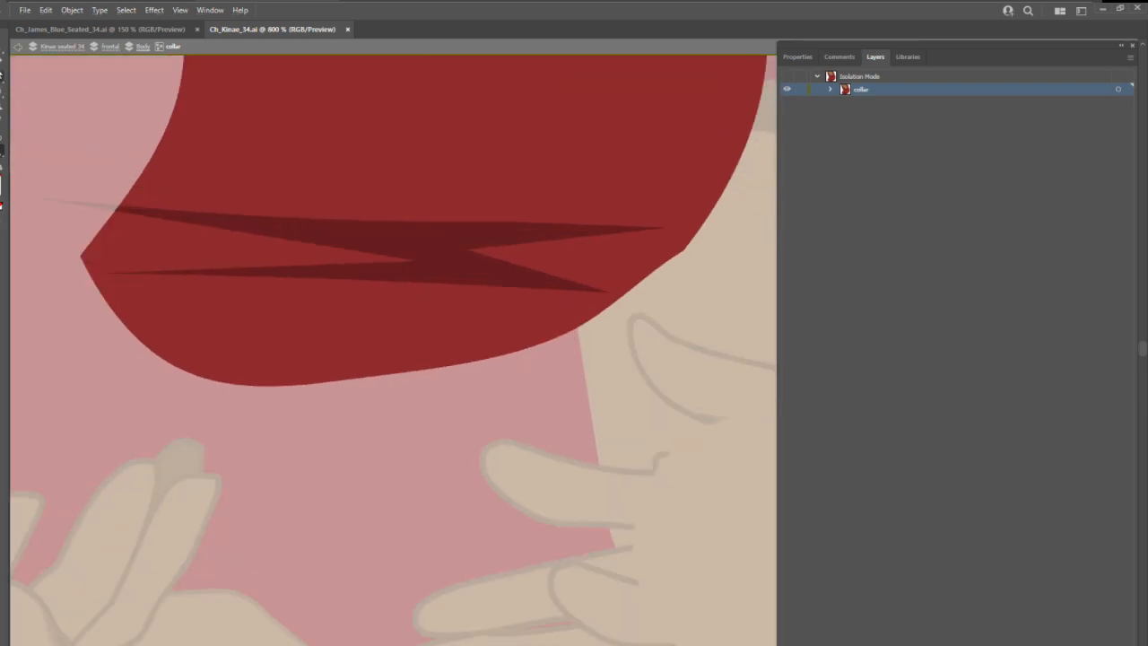
Step: Try to pull the collar layer's shirt shape outward at its lower edge beside the left arm, and undo the last move
click(542, 345)
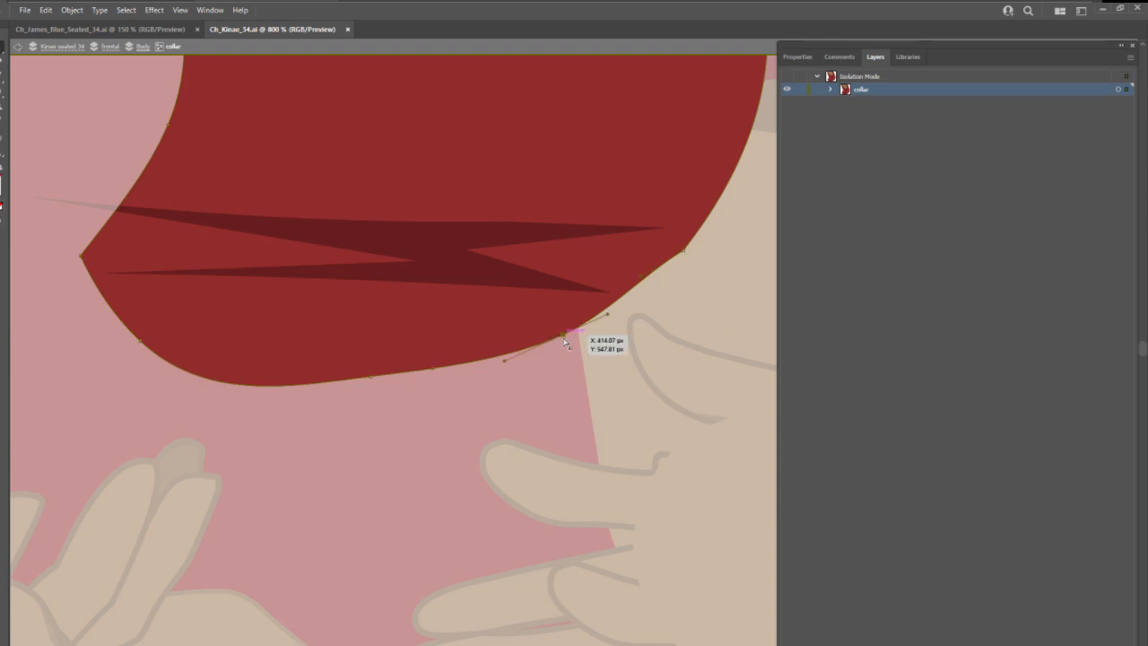
drag(565, 340, 582, 350)
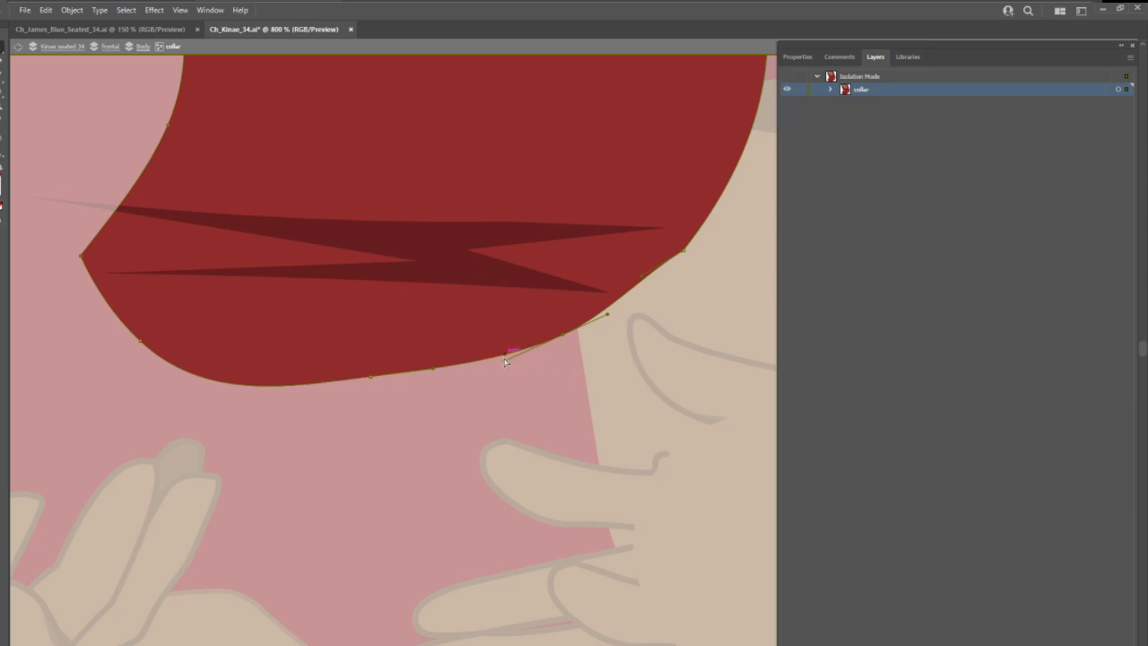
key(v)
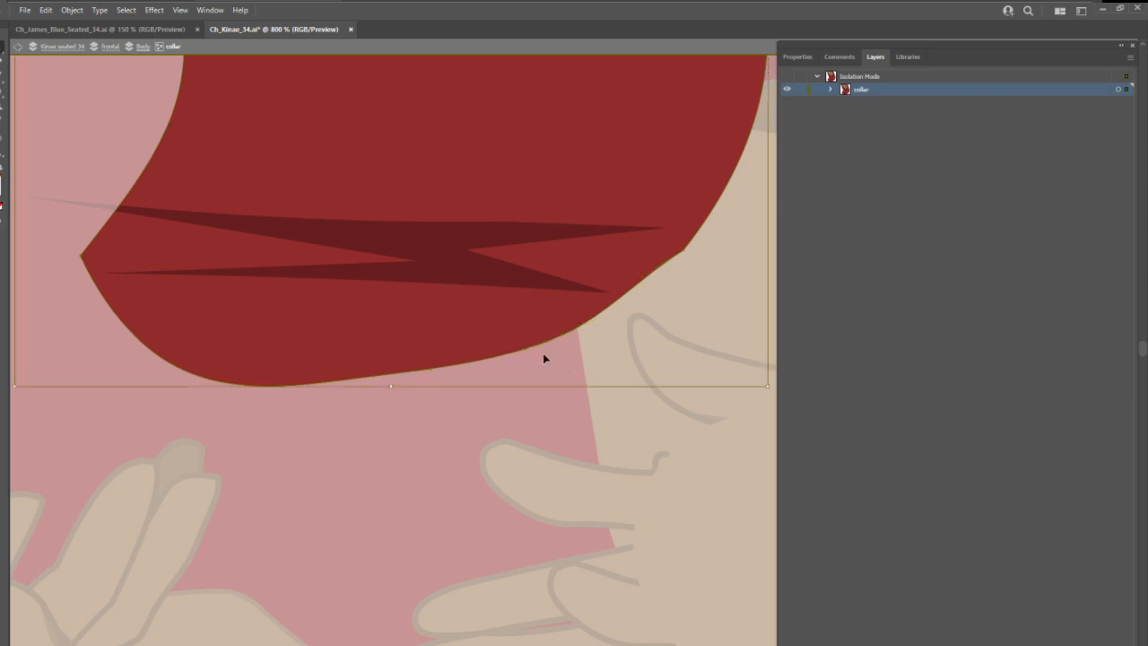
click(547, 342)
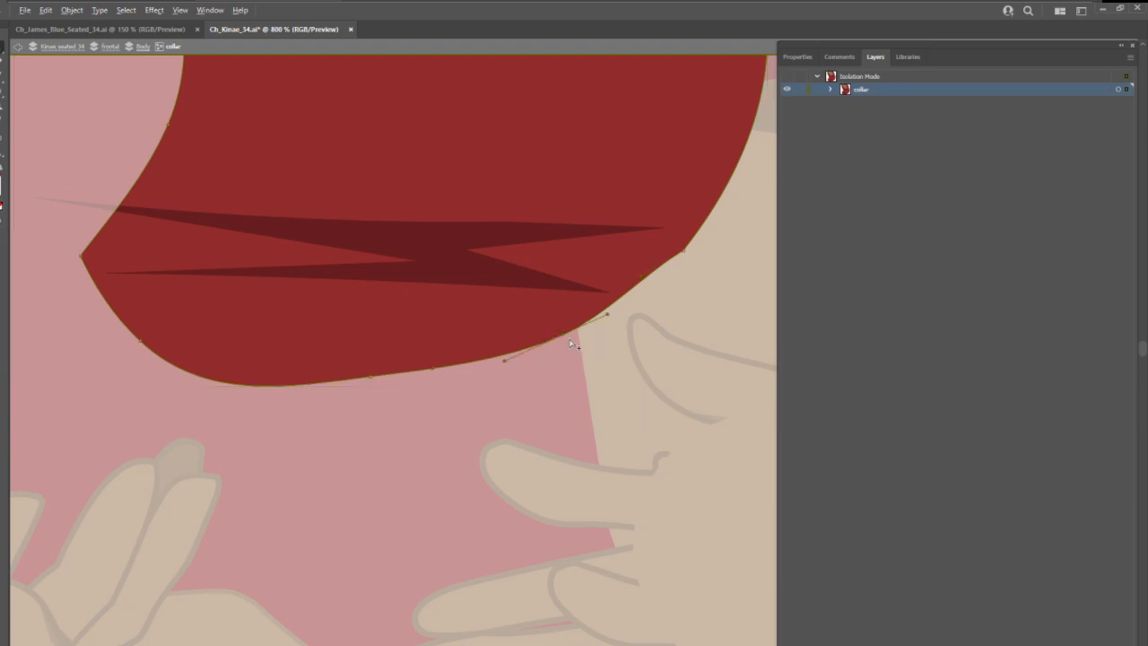
drag(564, 338, 575, 345)
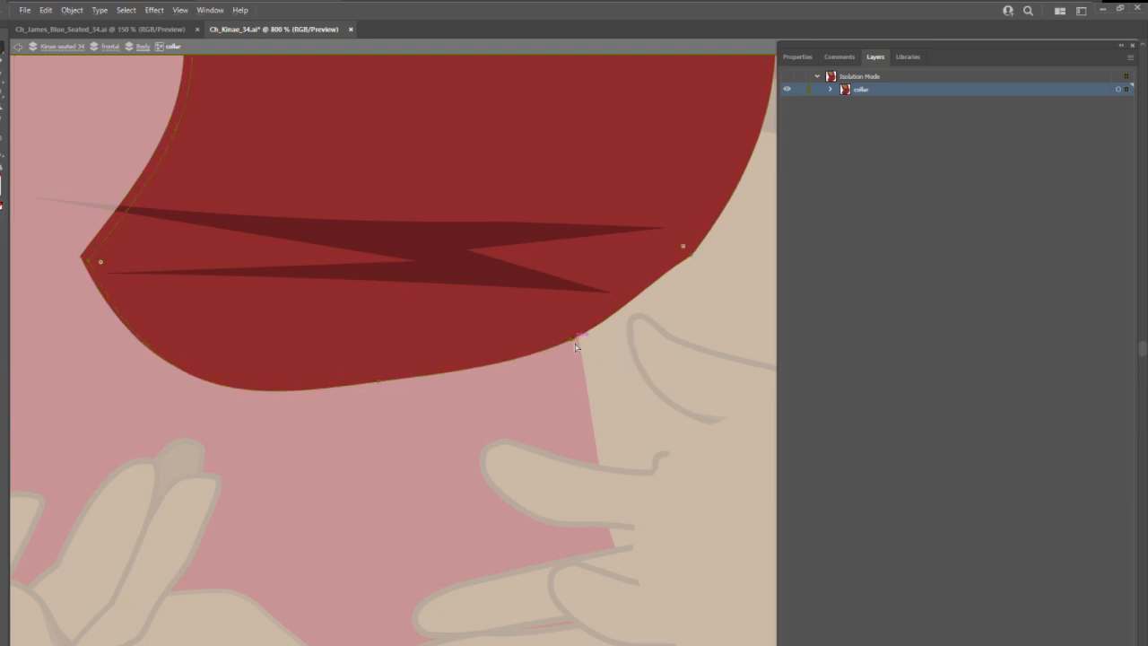
key(ctrl+z)
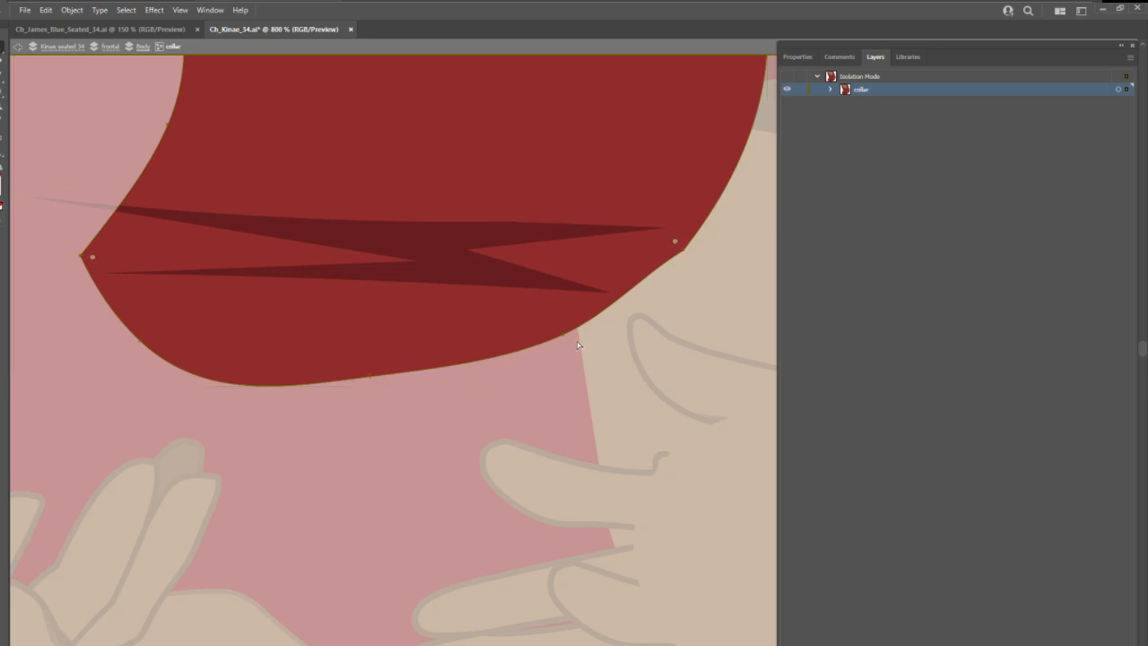
Step: Select all of the collar layer's artwork and exit isolation mode
click(566, 340)
key(ctrl+a)
key(Escape)
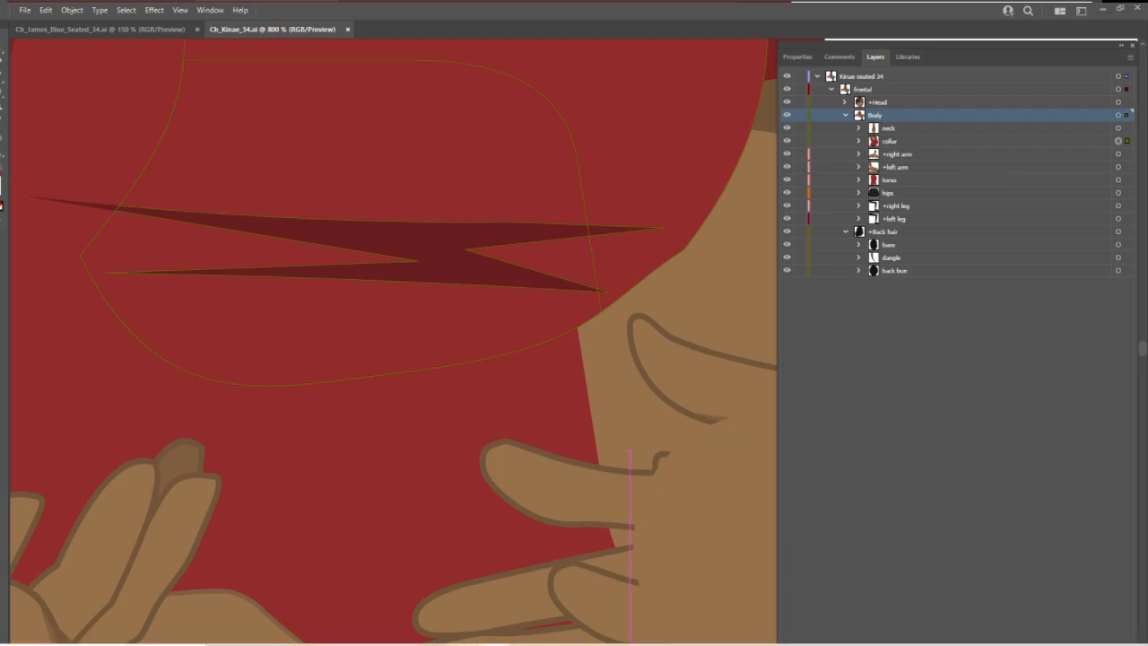
Step: Switch to Character Animator and test the Ch_Kinae_34 puppet's left arm against the shirt in its live scene
click(435, 644)
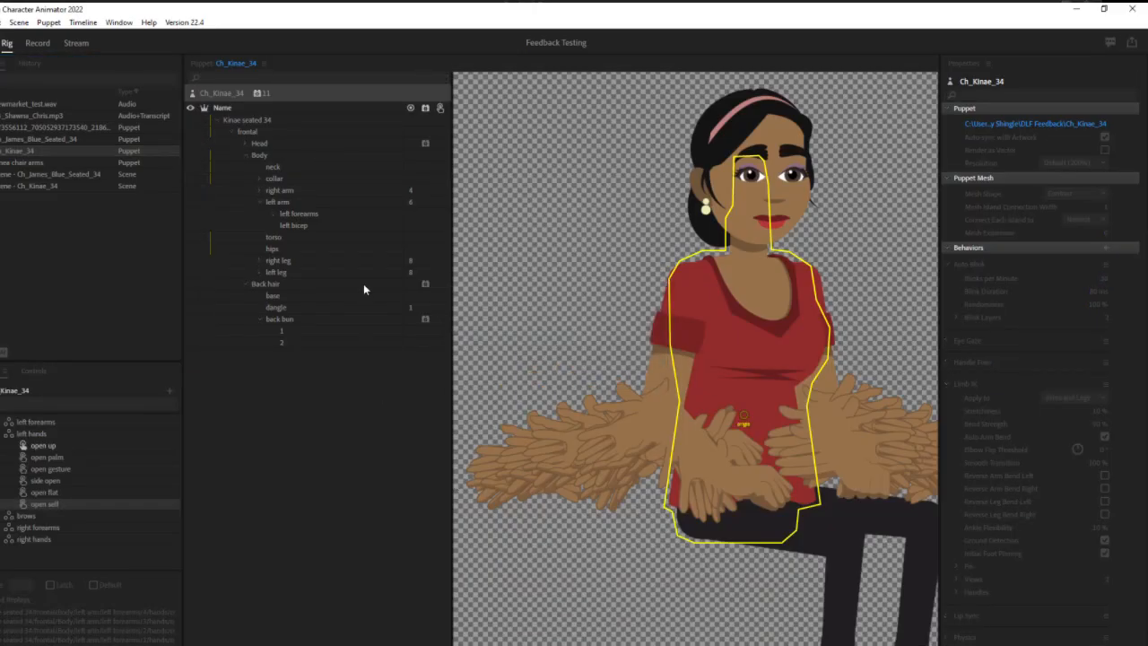
click(41, 45)
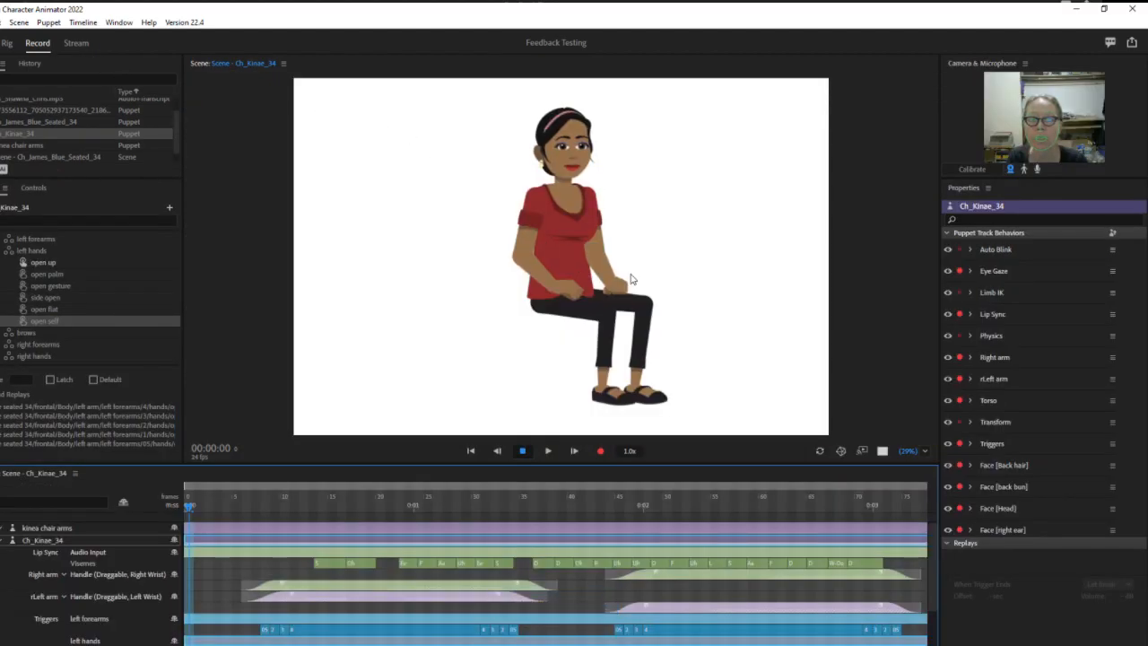
click(623, 294)
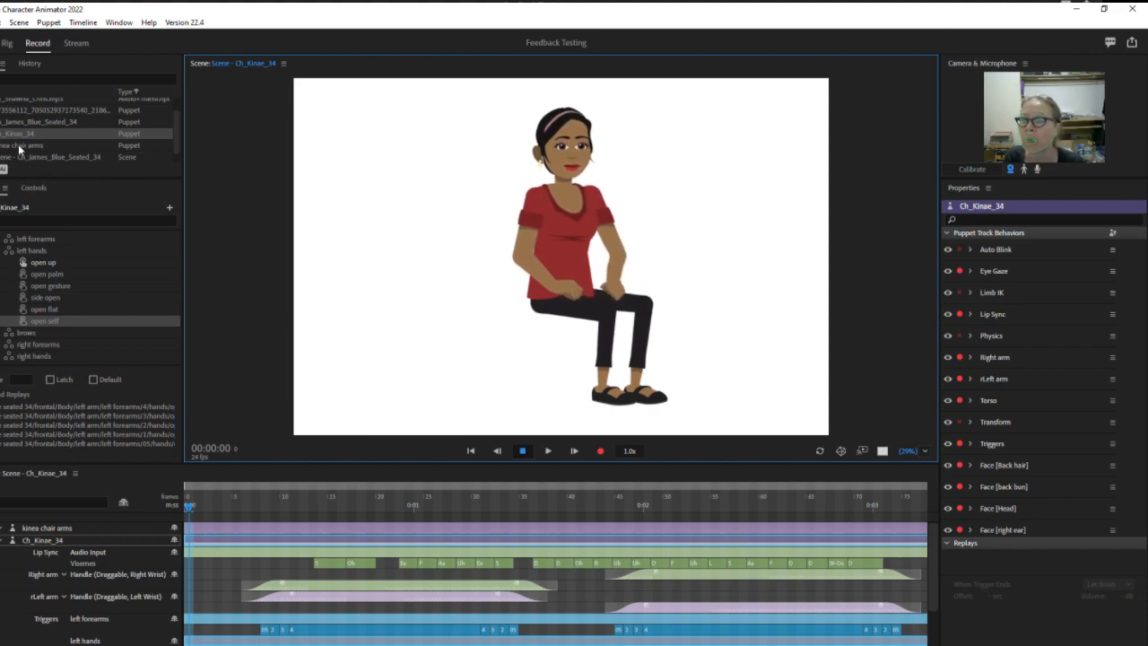
Step: Open the Ch_James_Blue_Seated_34 scene, glance at the artwork in Illustrator, and collapse the puppet's Face [Head] settings
click(24, 148)
double_click(38, 159)
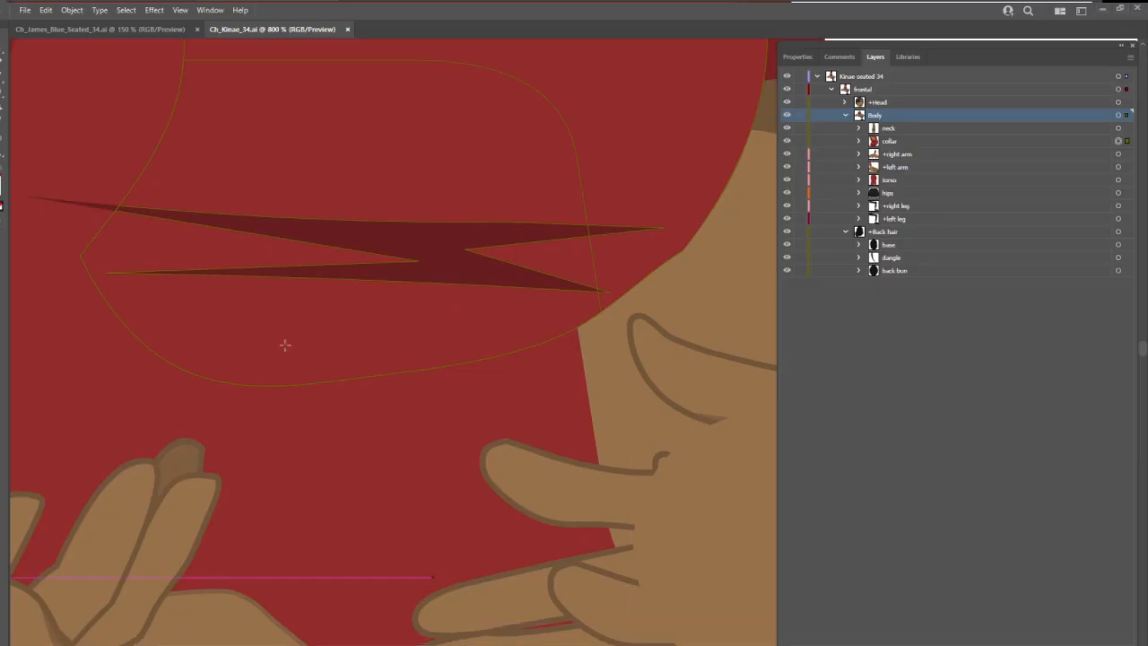
click(72, 30)
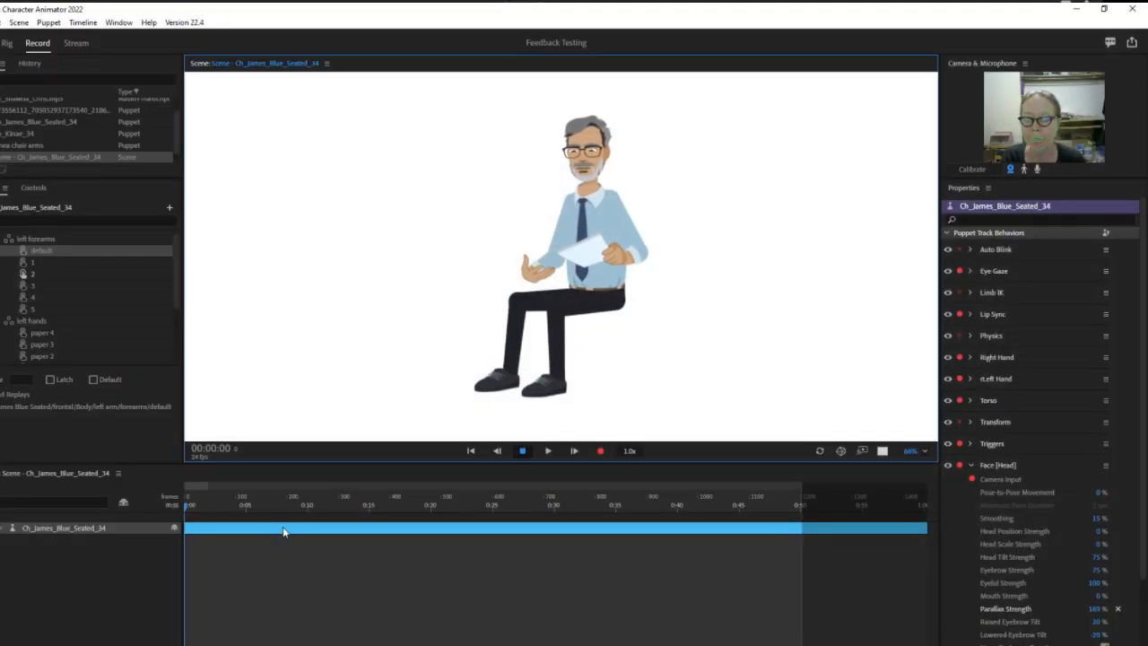
click(973, 468)
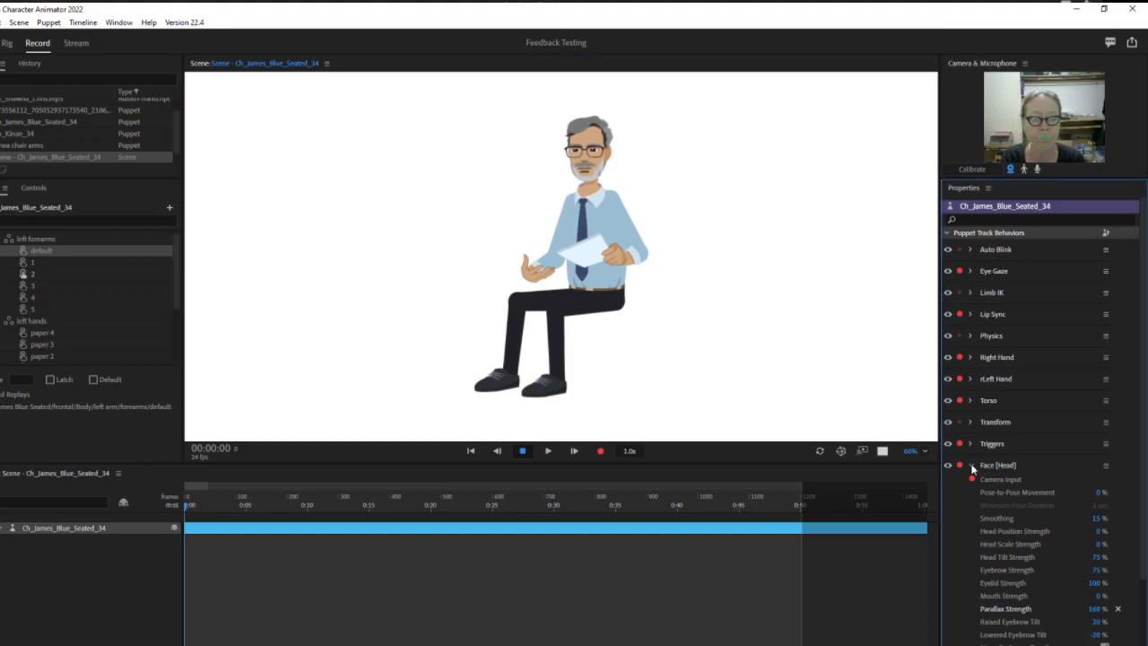
click(971, 466)
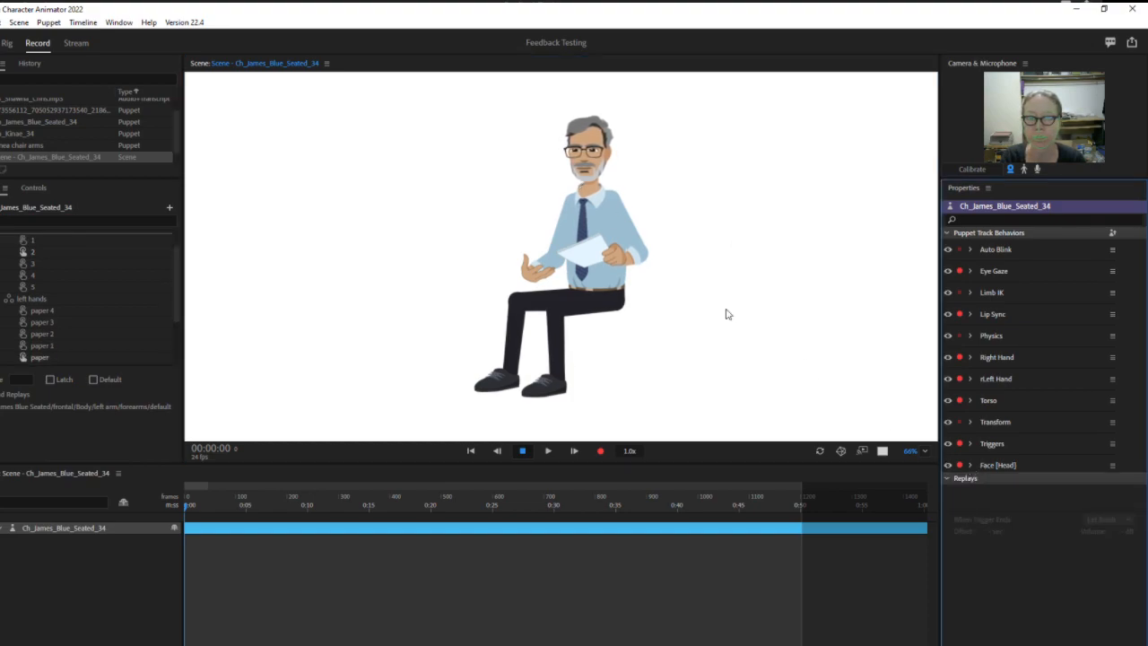
Step: Add the Face behavior to the James puppet's left ear and right ear layers in the rig and tag both as Head
click(9, 43)
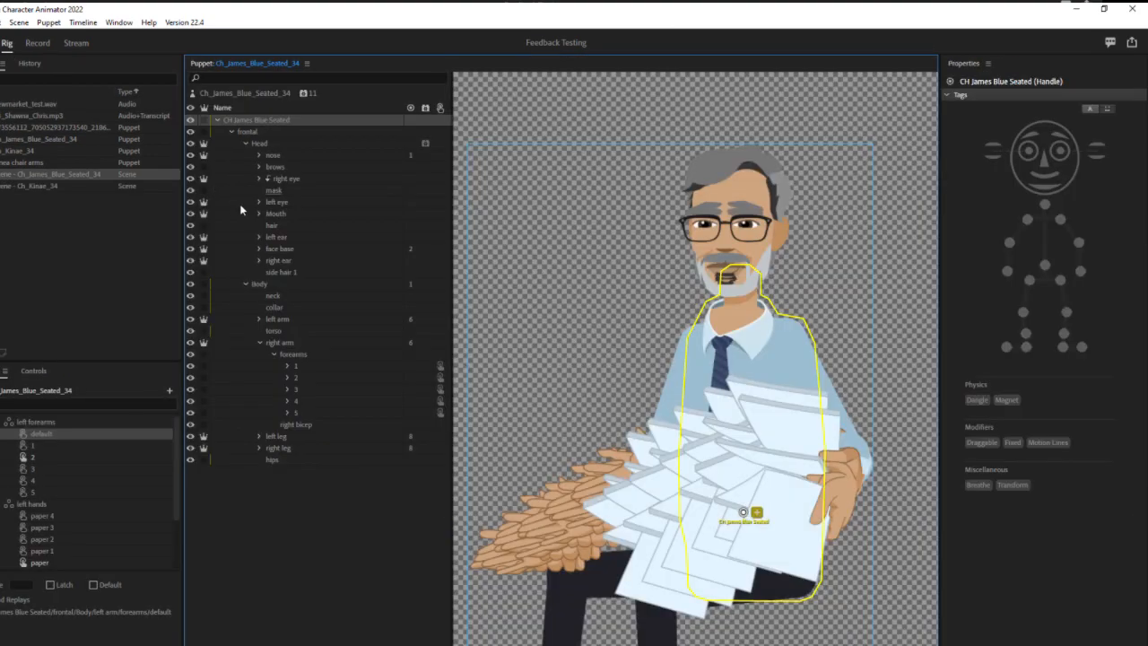
click(287, 238)
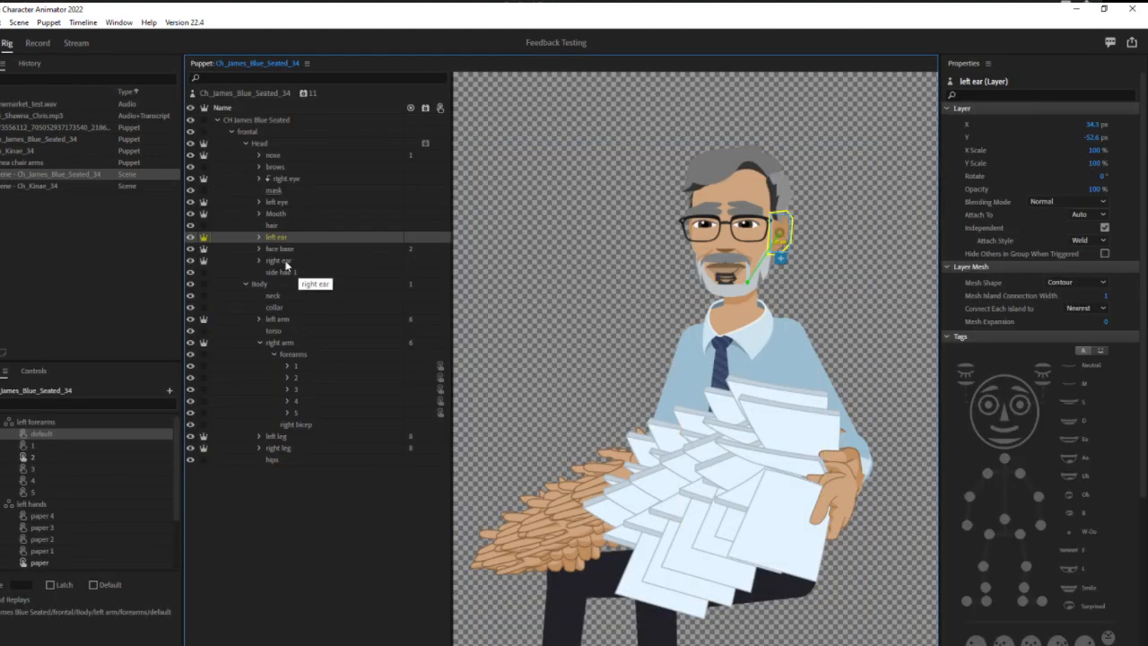
ctrl+click(285, 261)
click(441, 236)
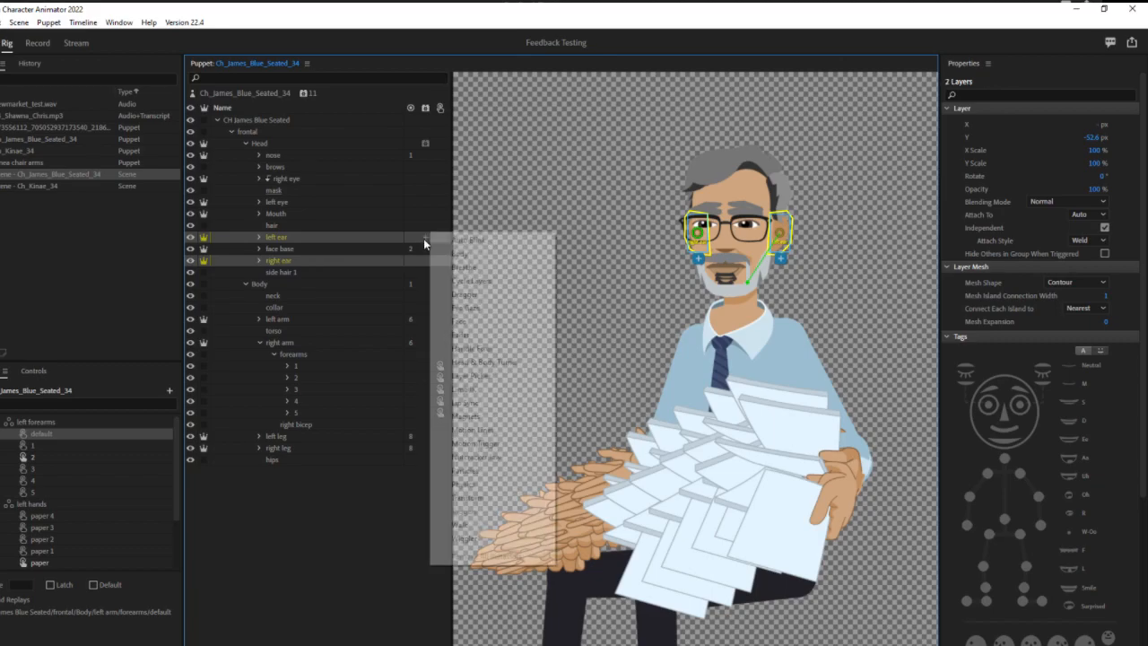
click(462, 321)
scroll(980, 230, down, 5)
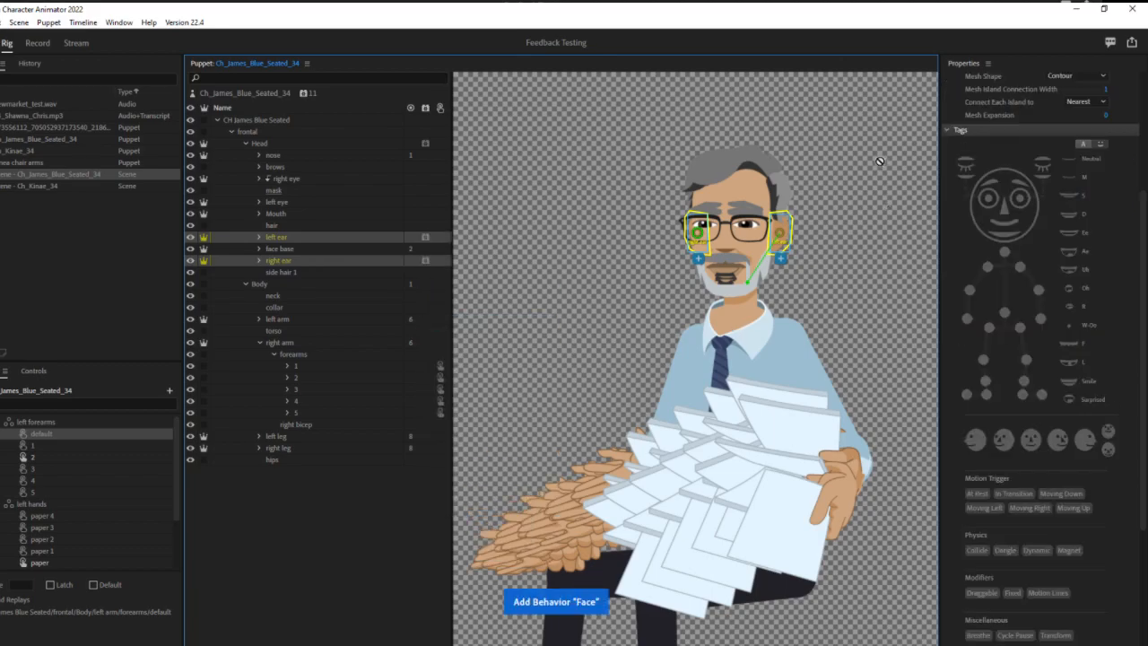
click(979, 229)
scroll(1040, 269, down, 2)
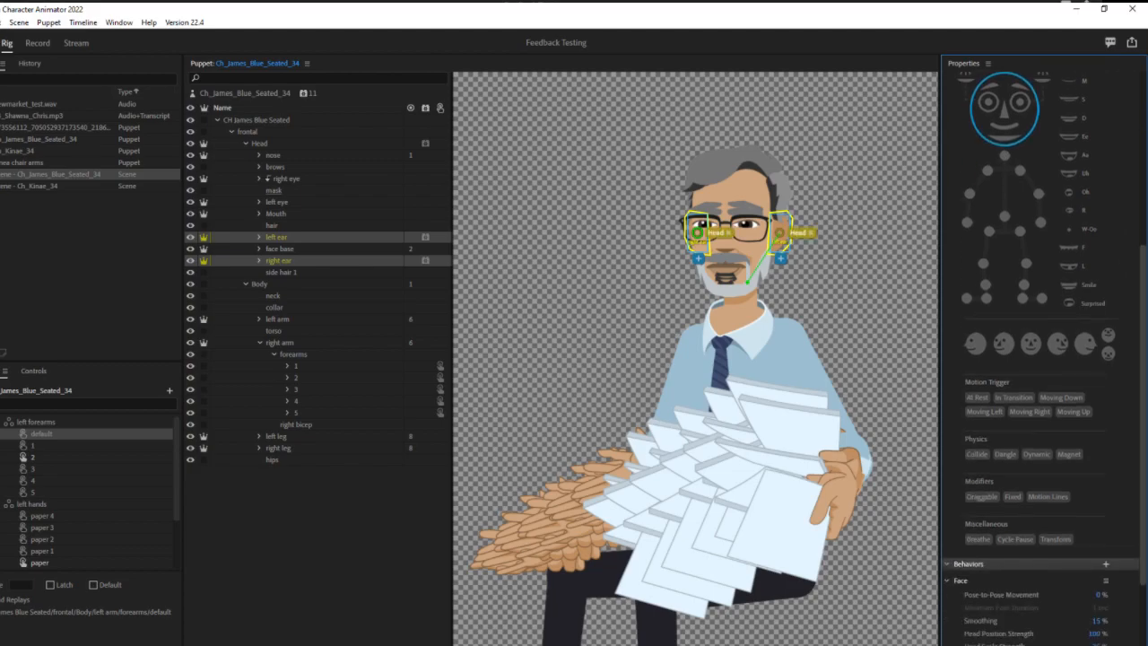
Step: Set both ears' Face behavior to Head Position Strength -150%, Head Scale Strength 0% and Parallax Strength 0%
scroll(1132, 456, down, 4)
click(1098, 490)
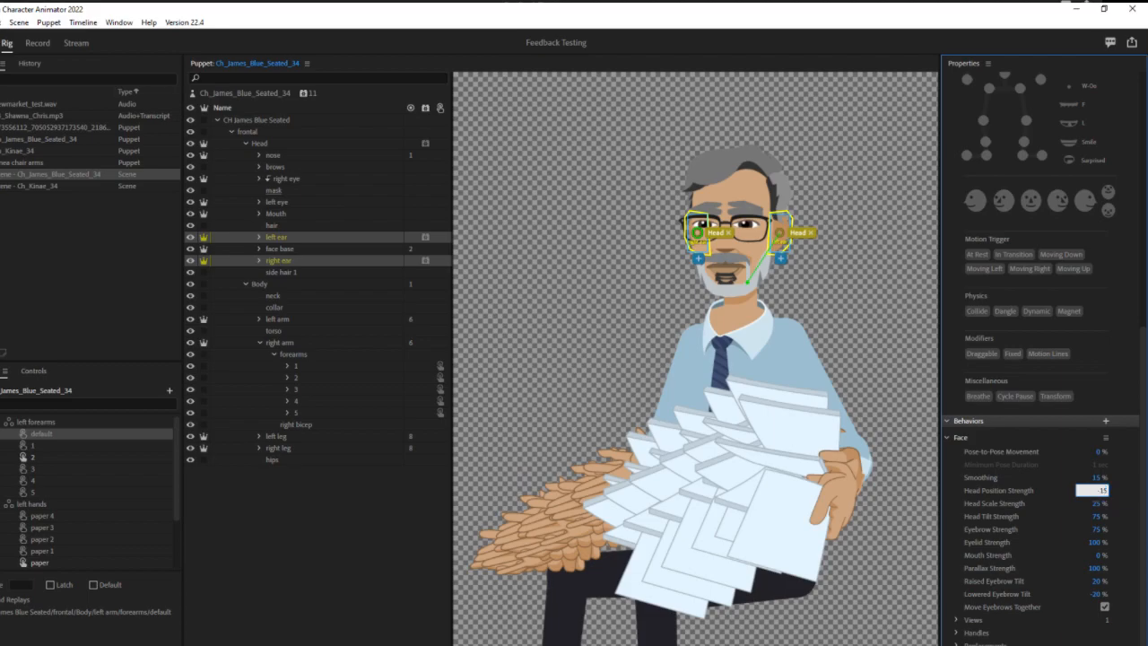
text(-150)
key(Return)
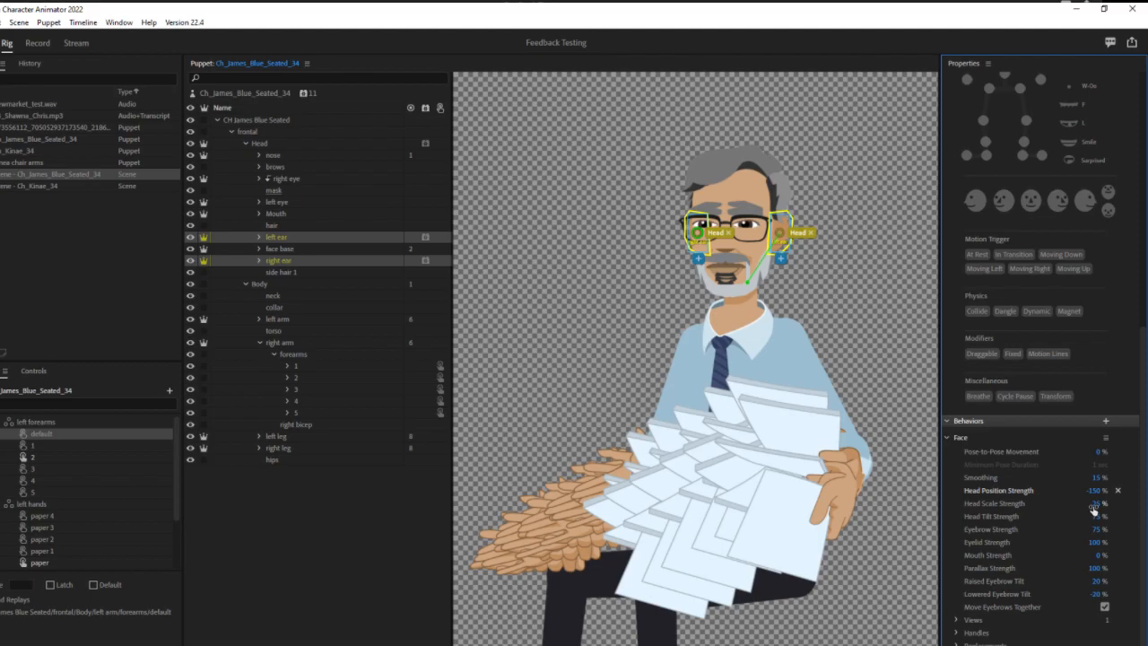
click(1094, 504)
key(Return)
click(1095, 568)
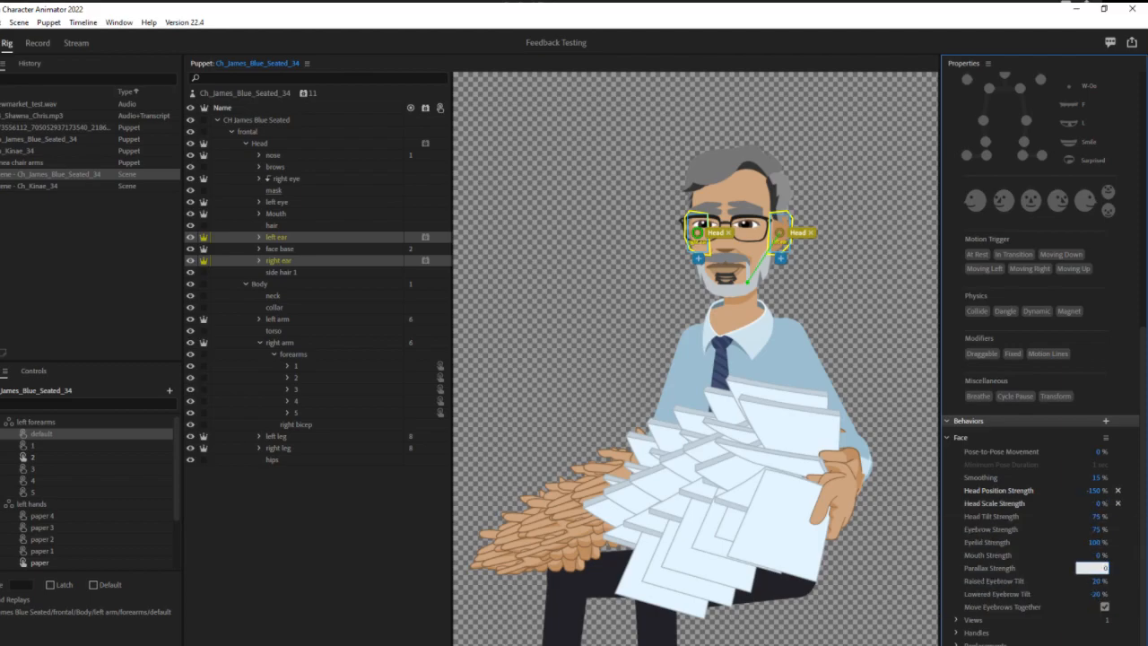
key(Return)
Step: Calibrate the face tracking in the James scene and examine the head and ear movement up close
click(37, 44)
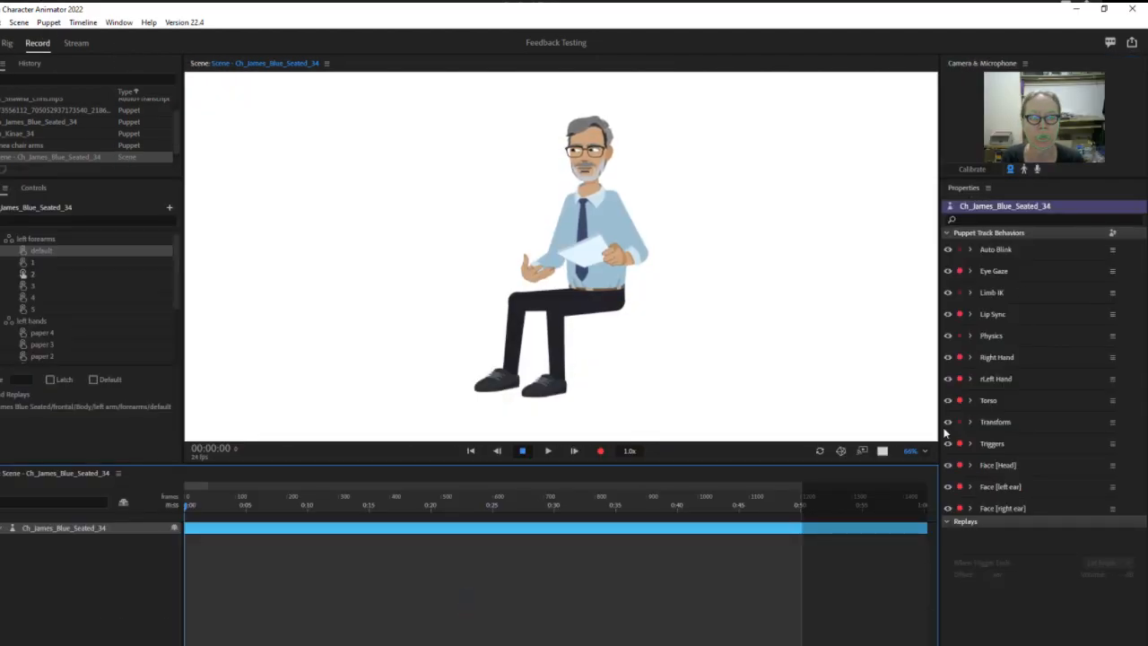
drag(909, 451, 916, 355)
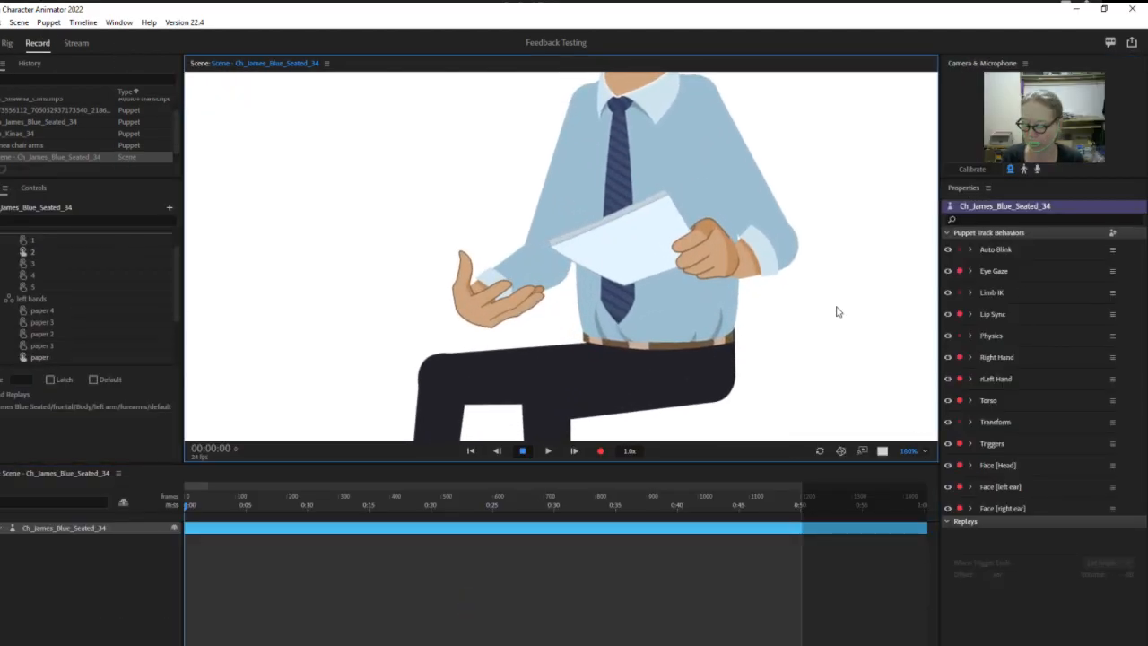
drag(776, 214, 705, 407)
drag(726, 313, 711, 328)
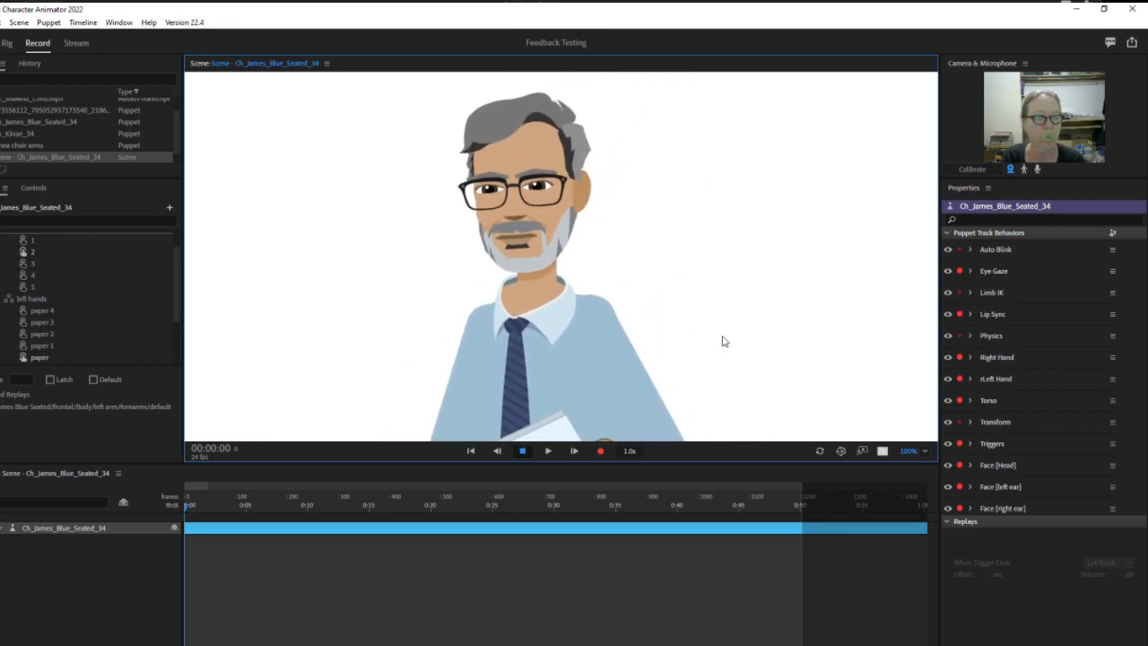
click(972, 170)
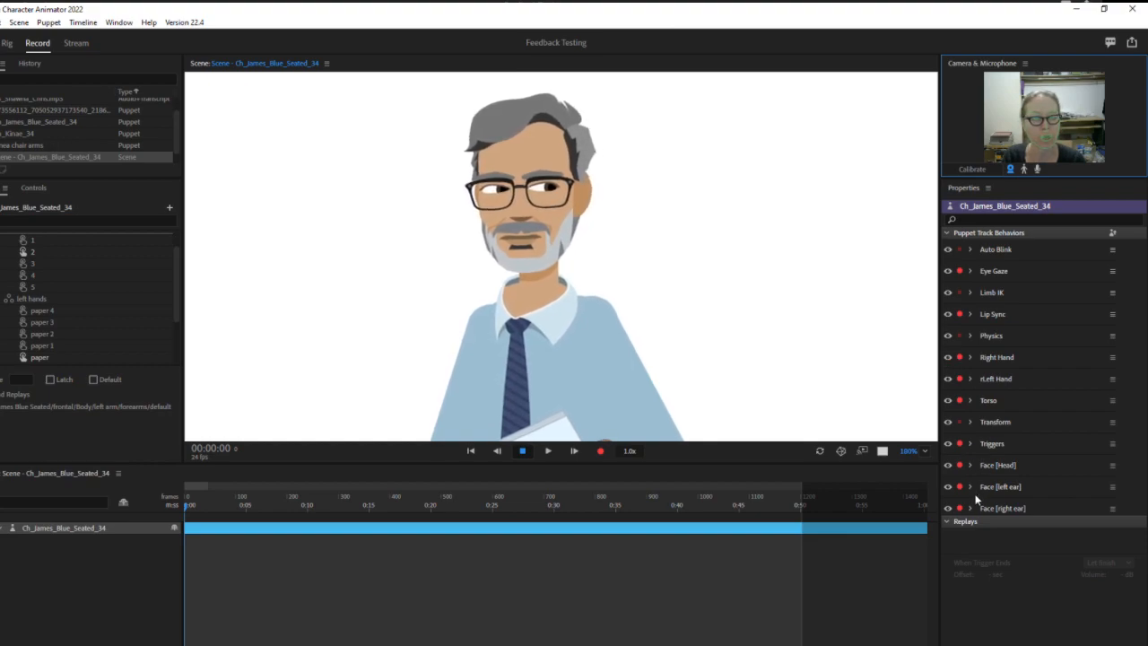
click(1111, 234)
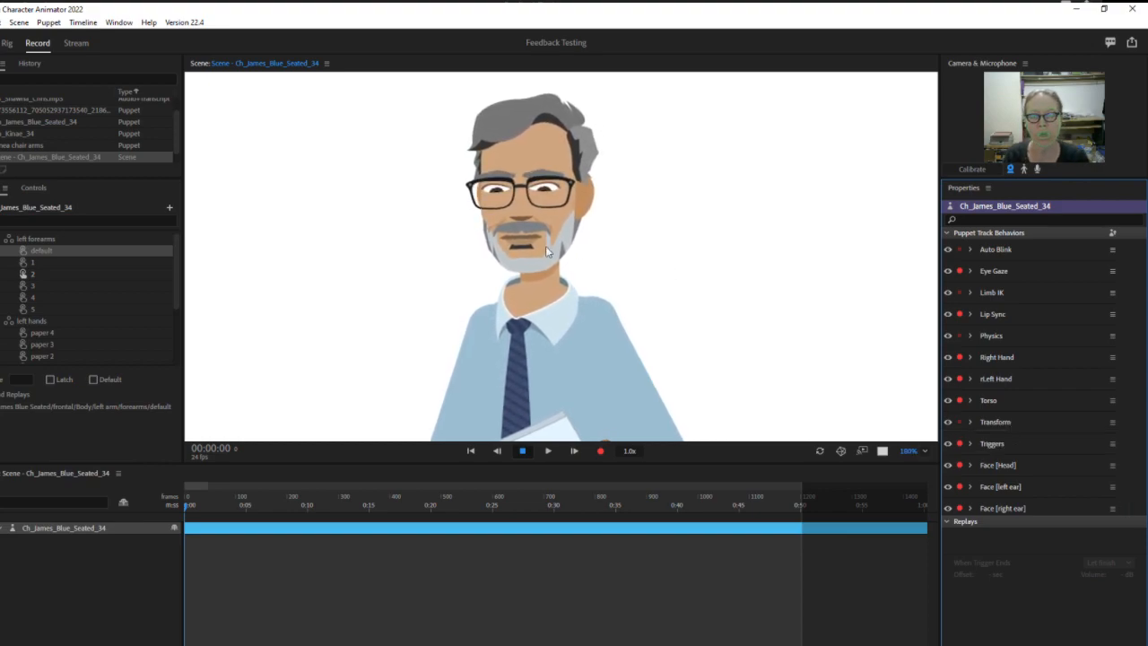
Step: Set the Parallax Strength of the James puppet's Face [Head] behavior to 126% and check the whole figure
drag(909, 451, 905, 397)
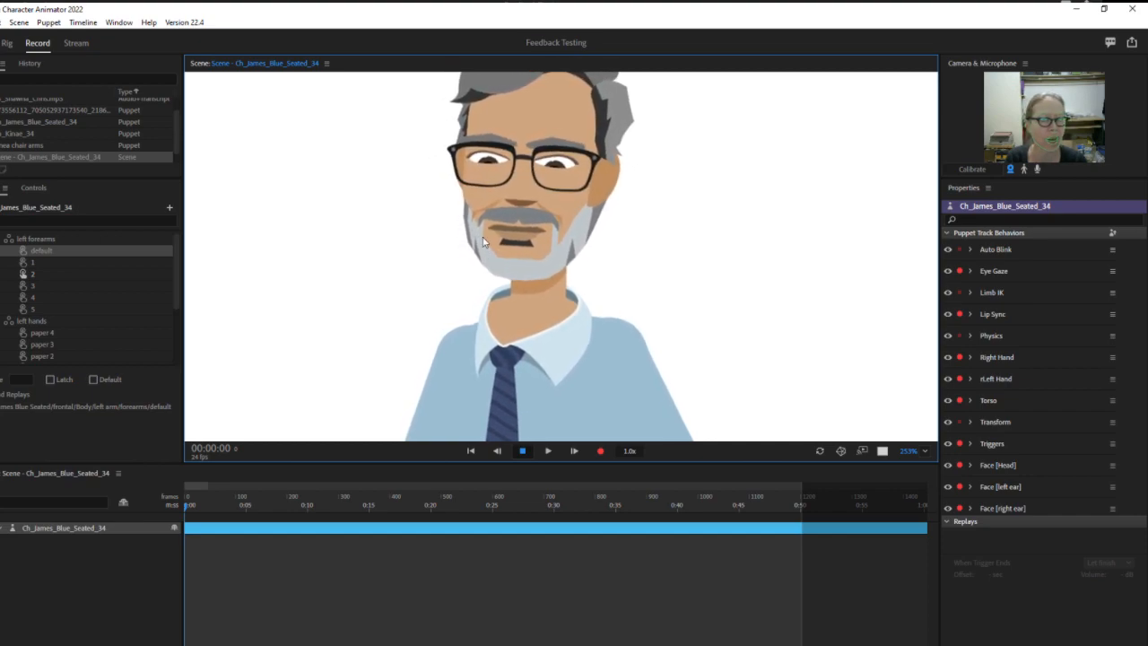
click(969, 465)
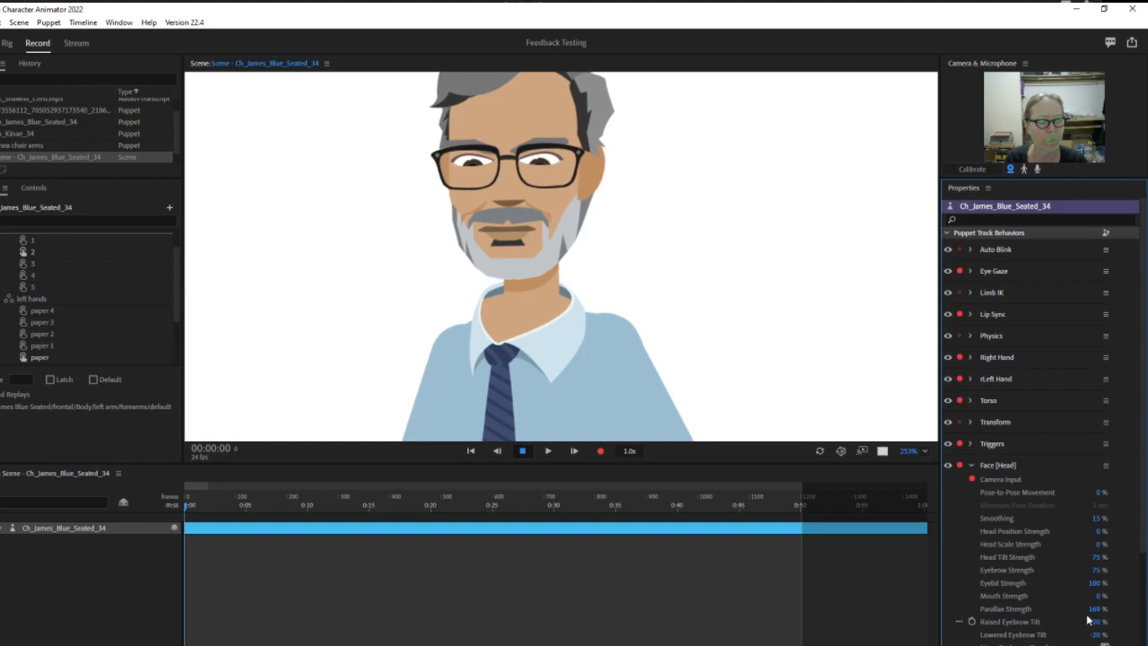
drag(1097, 611, 1094, 634)
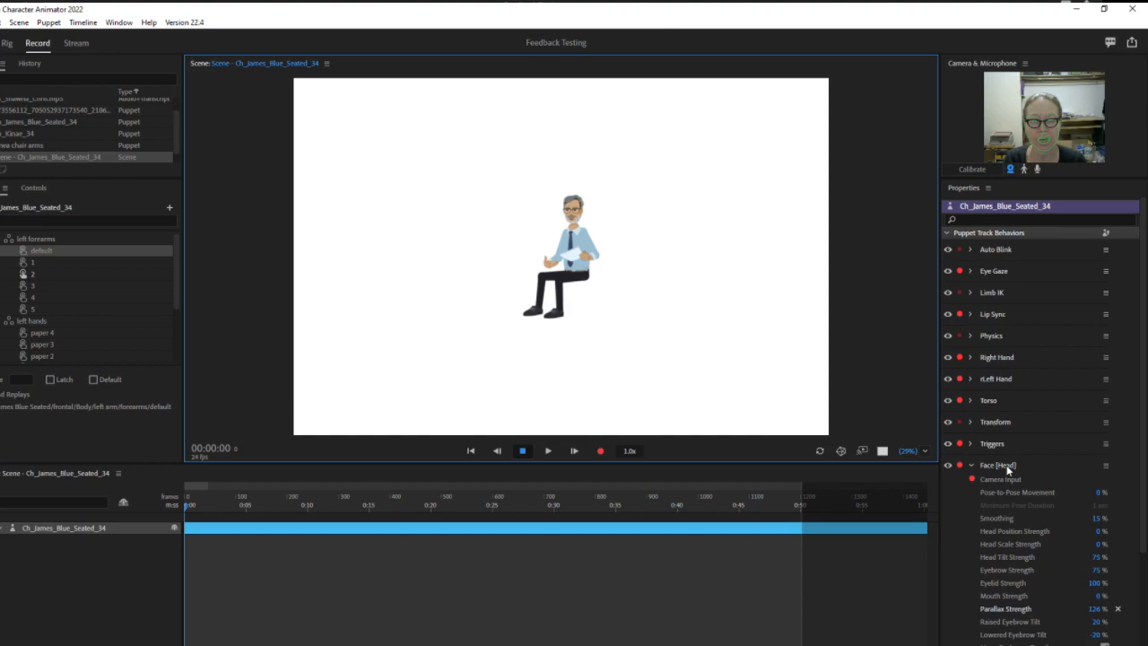
drag(907, 451, 900, 415)
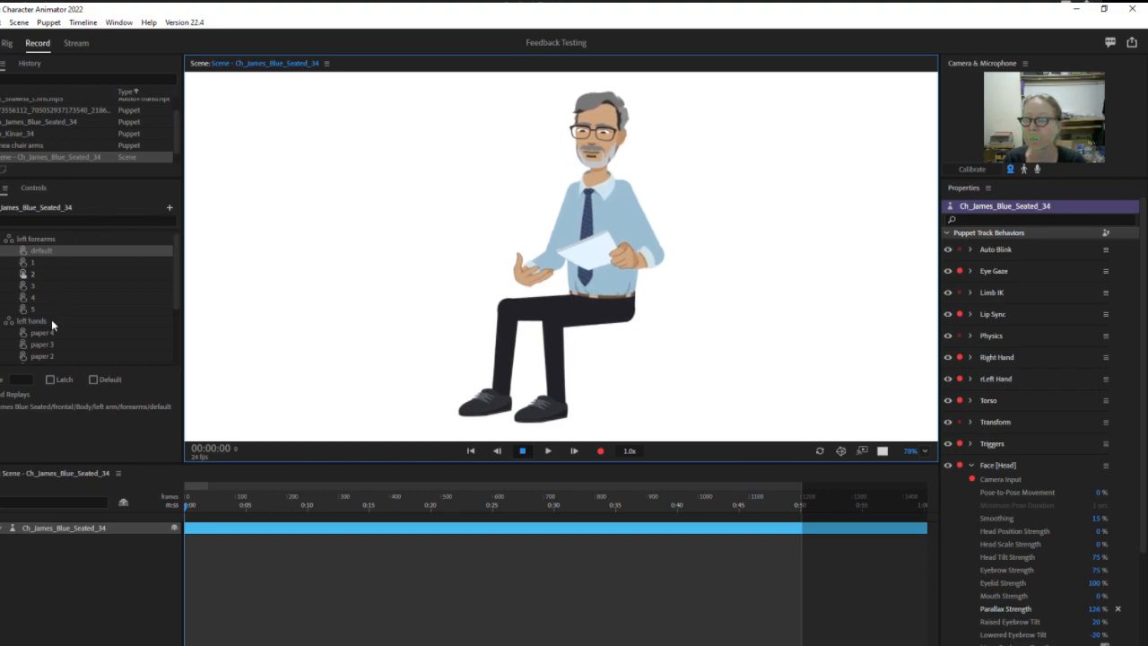
Step: Trigger the rest pose of the James puppet's right hand
scroll(51, 319, down, 3)
click(6, 312)
scroll(100, 320, down, 3)
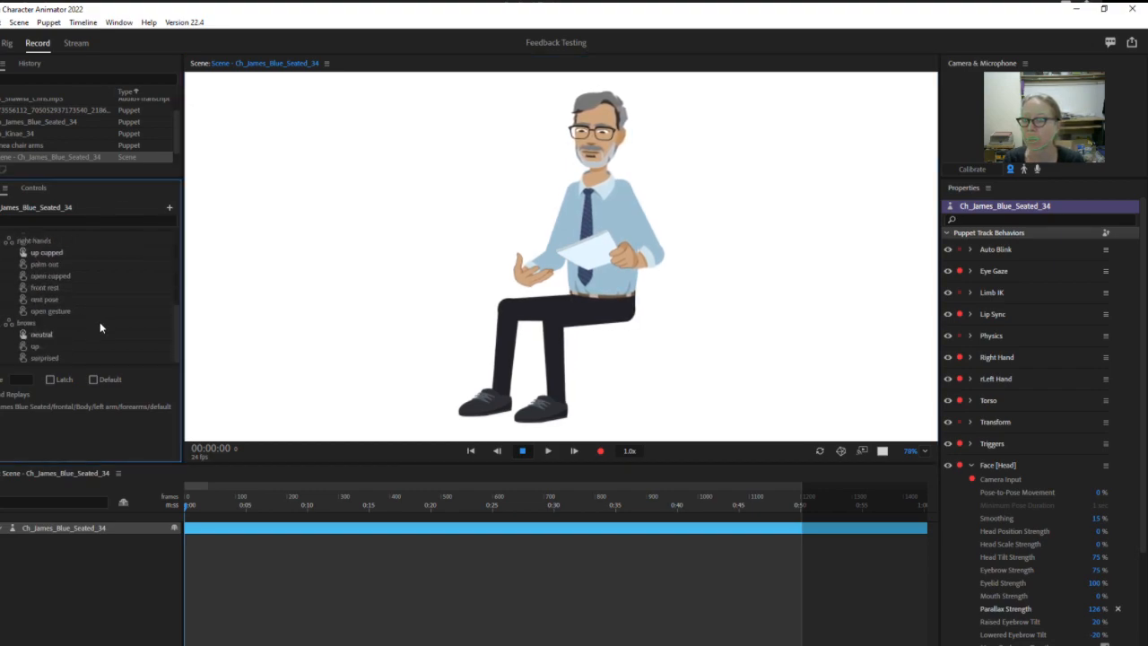
click(49, 299)
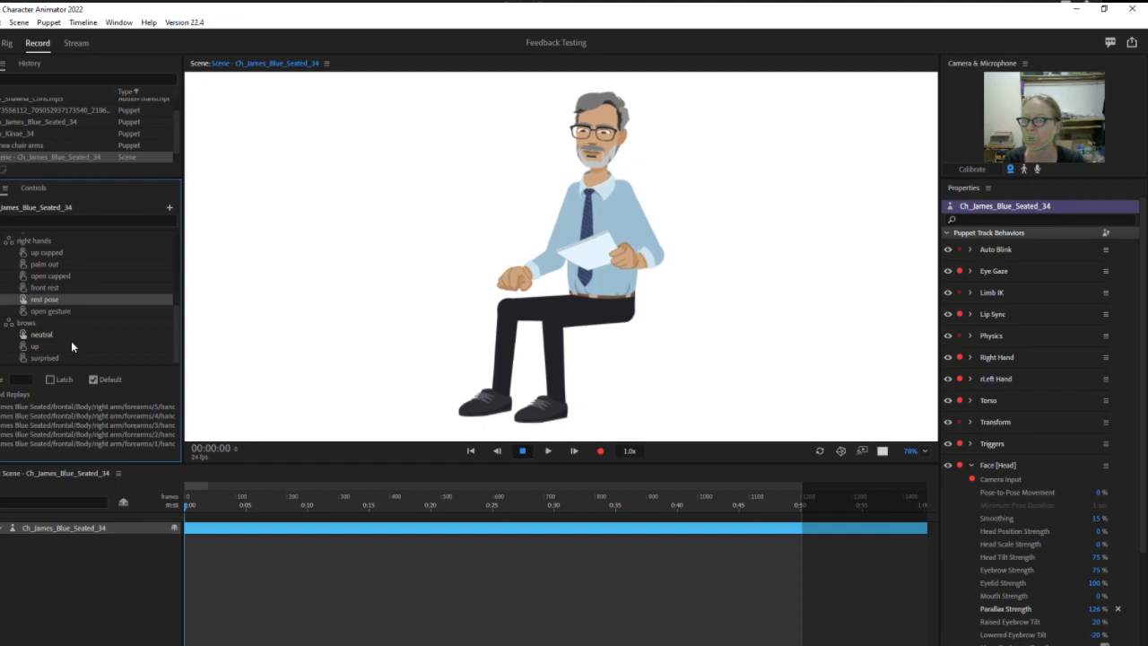
Step: Try the left forearm triggers default, 1 and 5 on the James puppet and settle on pose 4
scroll(3, 287, up, 1)
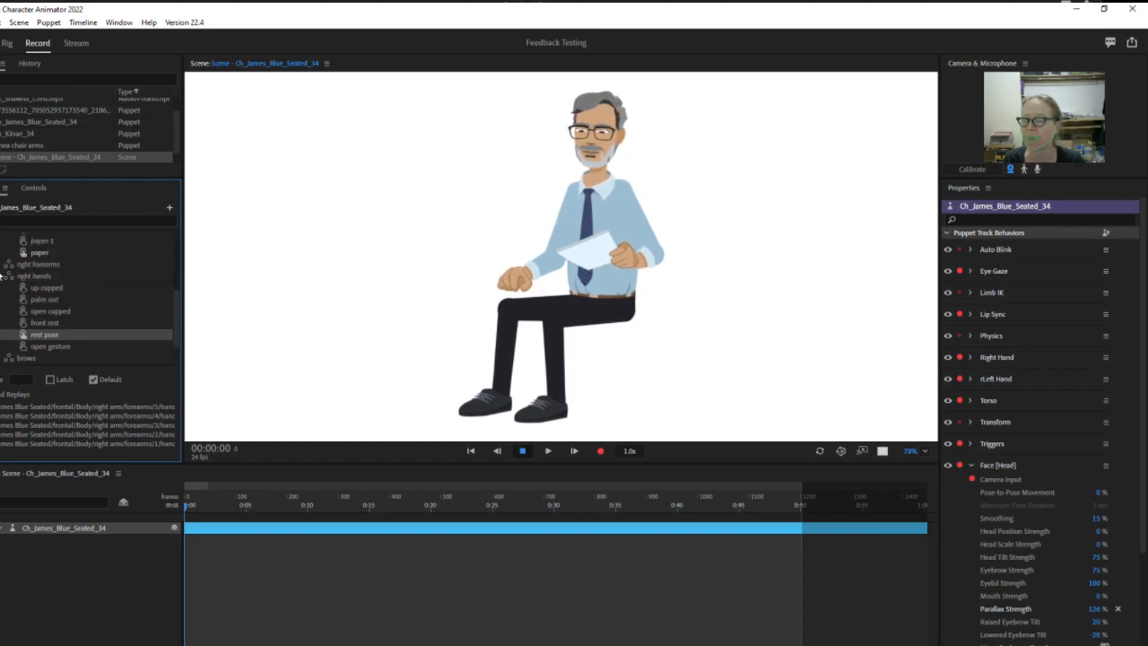
scroll(4, 275, up, 1)
click(36, 279)
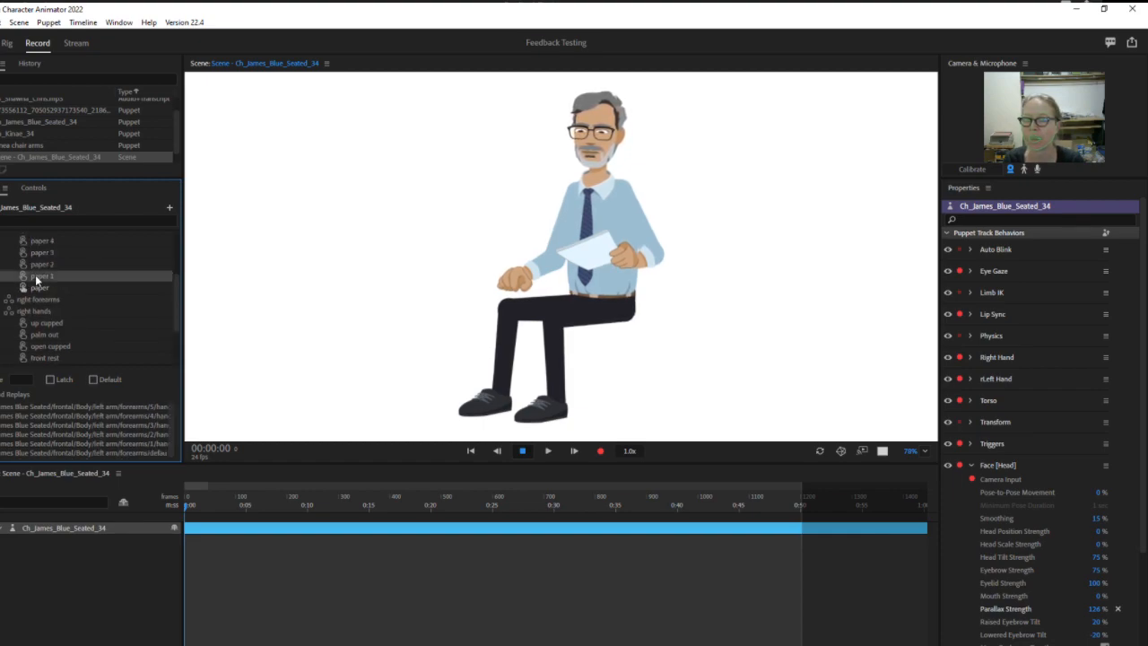
scroll(36, 281, up, 3)
click(35, 251)
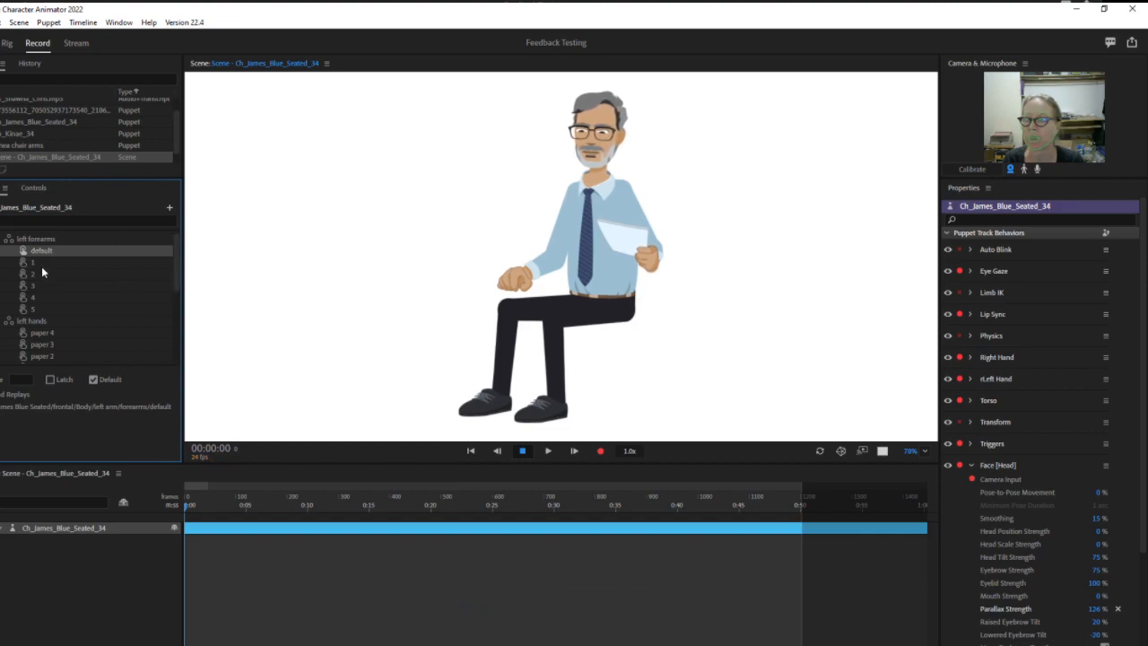
click(38, 263)
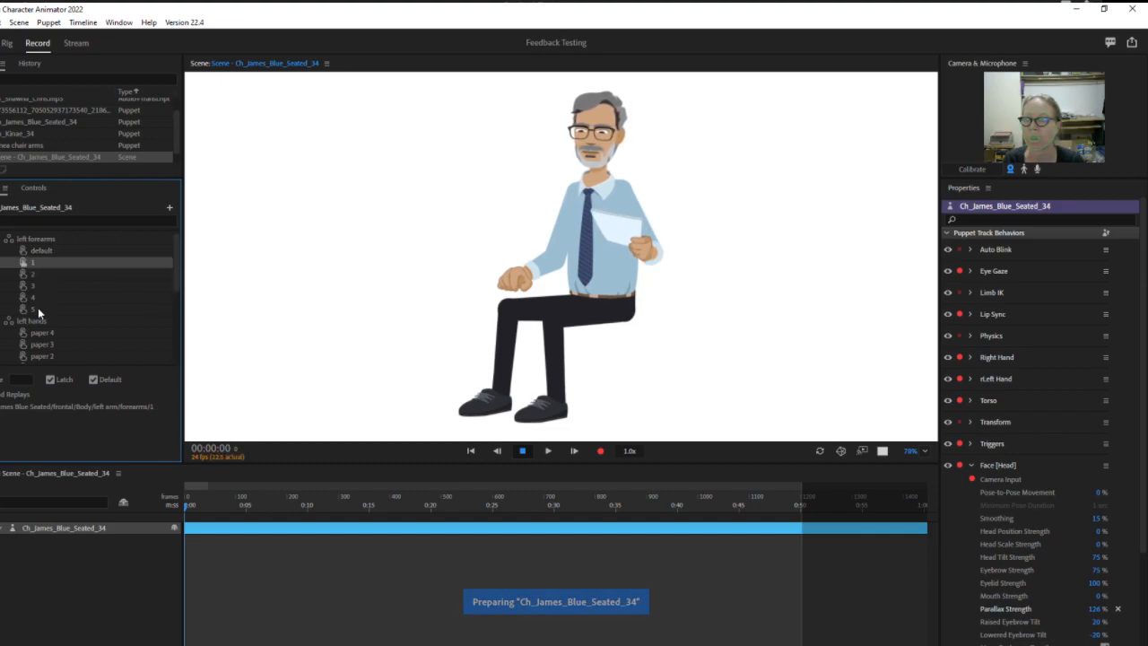
click(37, 307)
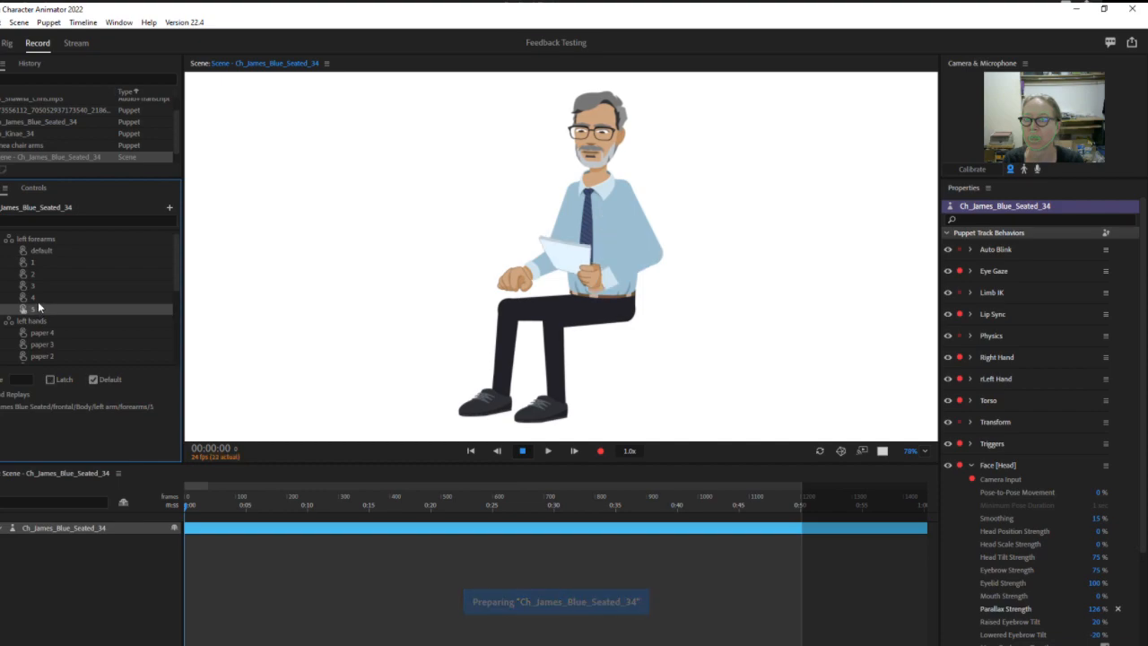
click(39, 300)
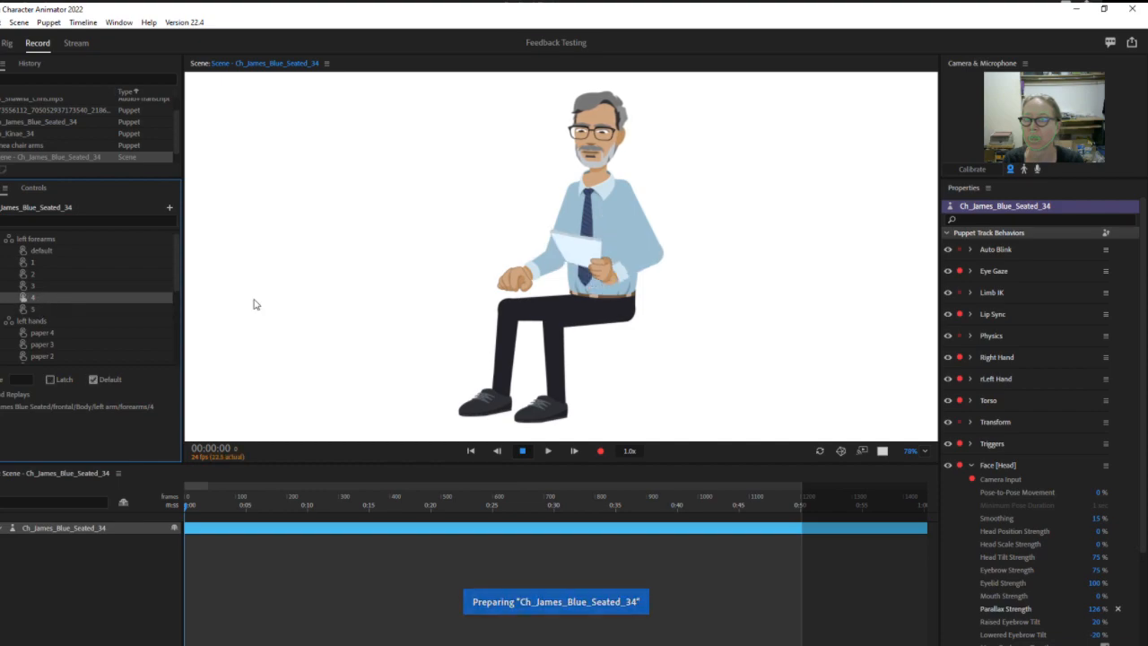
Step: Trigger the left hand's paper 4 pose on the James puppet and recalibrate the face tracking
click(54, 332)
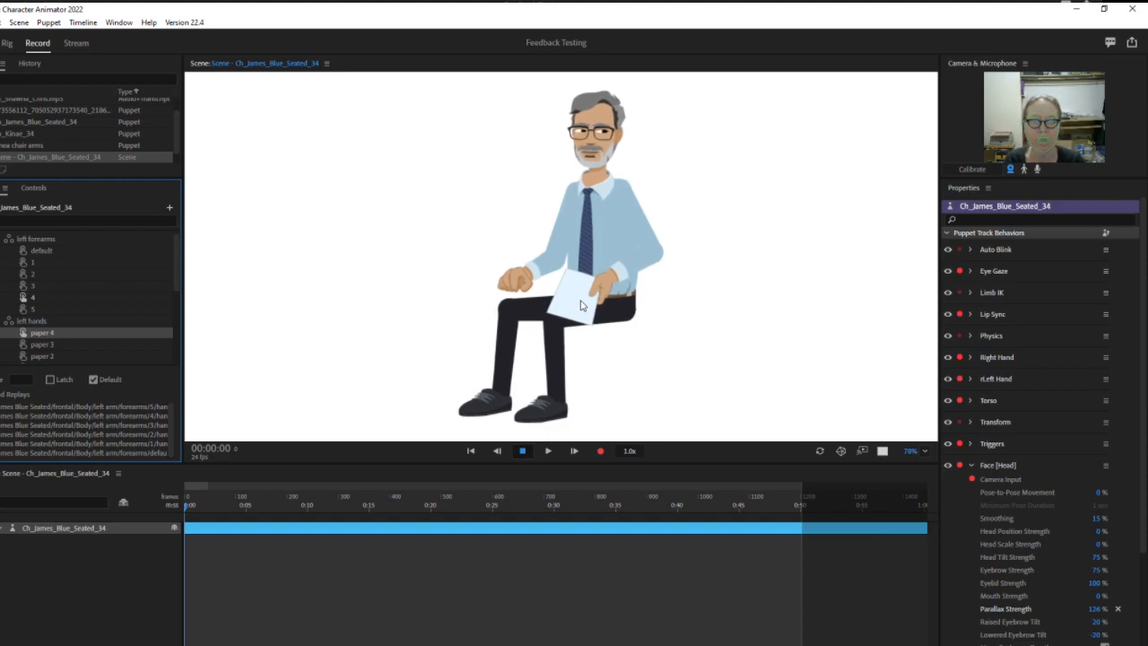
click(972, 169)
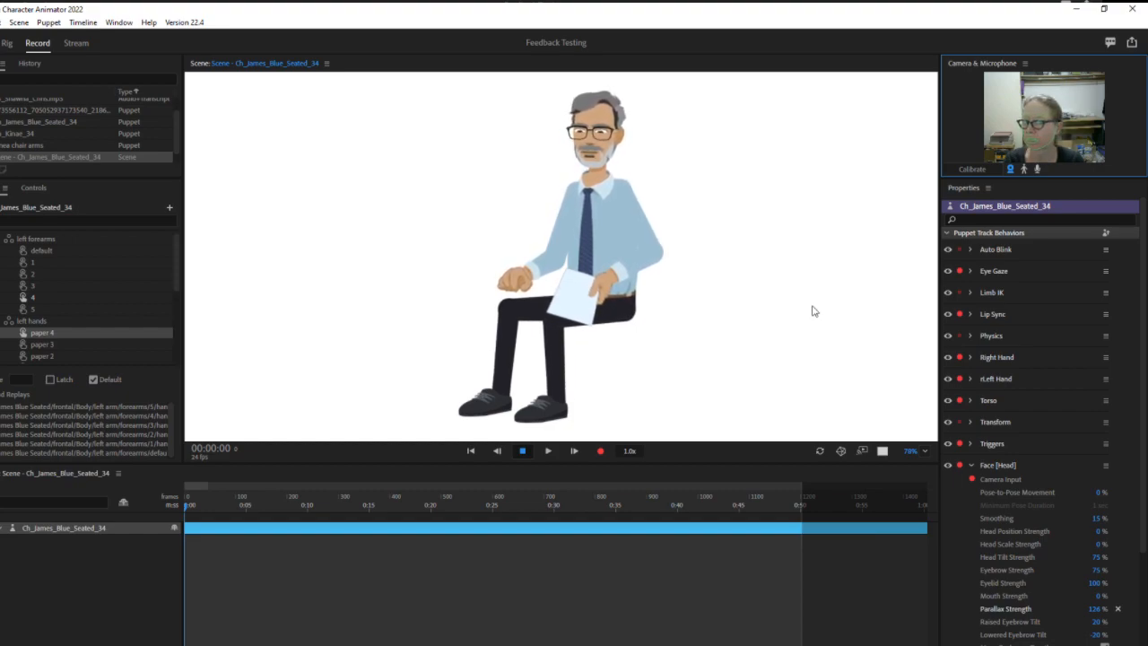
drag(591, 308, 584, 305)
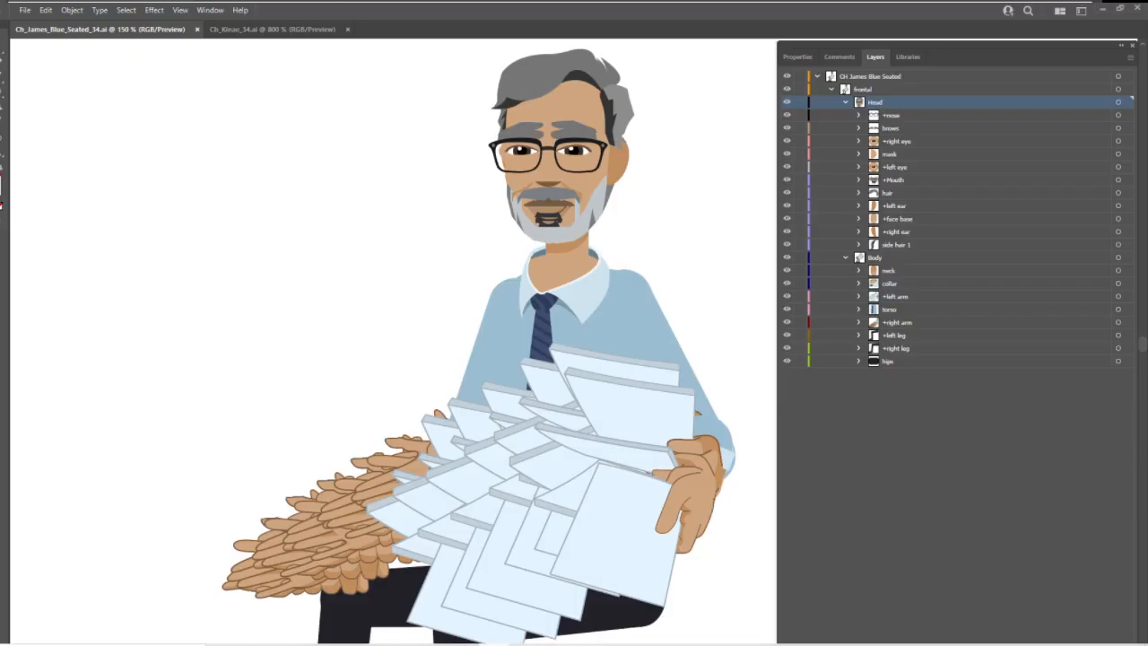
Step: In the Ch_Kinae_34 artwork in Illustrator, copy the torso group from the Body layer into the collar layer
click(240, 29)
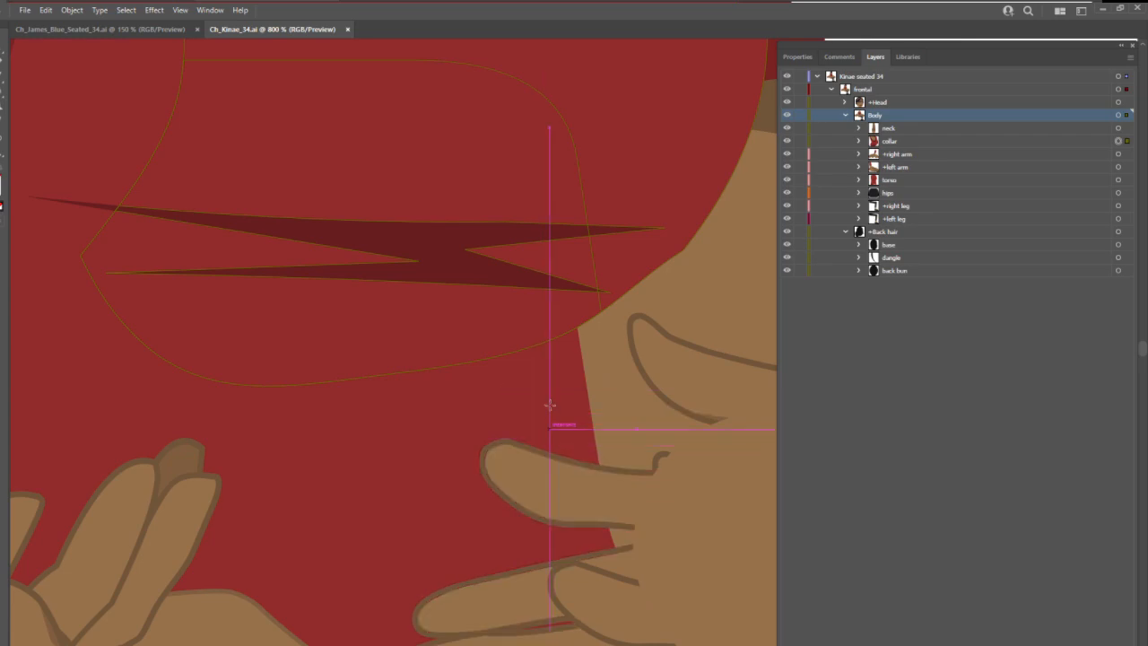
alt+click(544, 434)
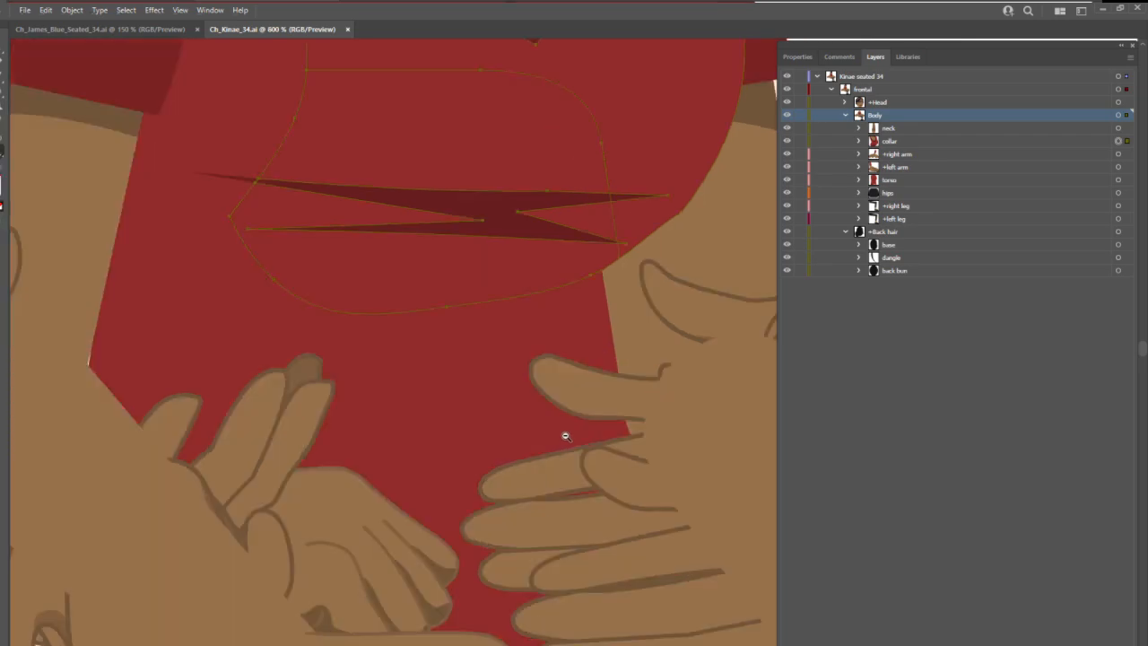
alt+click(554, 416)
alt+click(582, 389)
drag(632, 356, 379, 541)
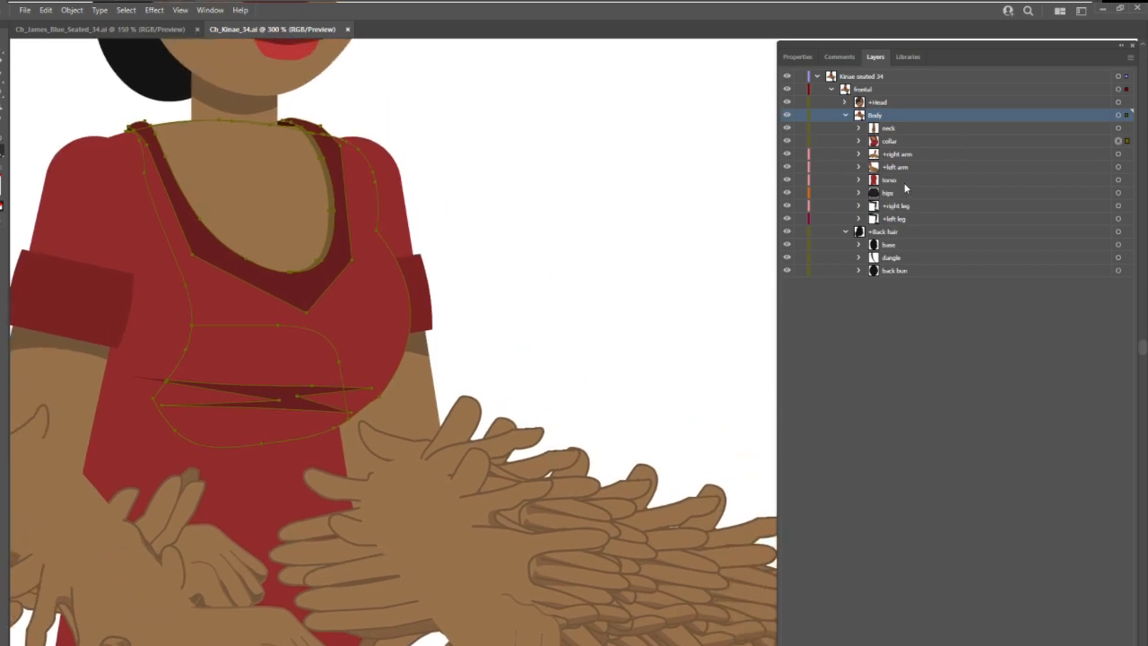
mouse_move(906, 187)
mouse_down()
mouse_move(901, 148)
mouse_move(864, 143)
mouse_move(920, 184)
mouse_up()
click(858, 141)
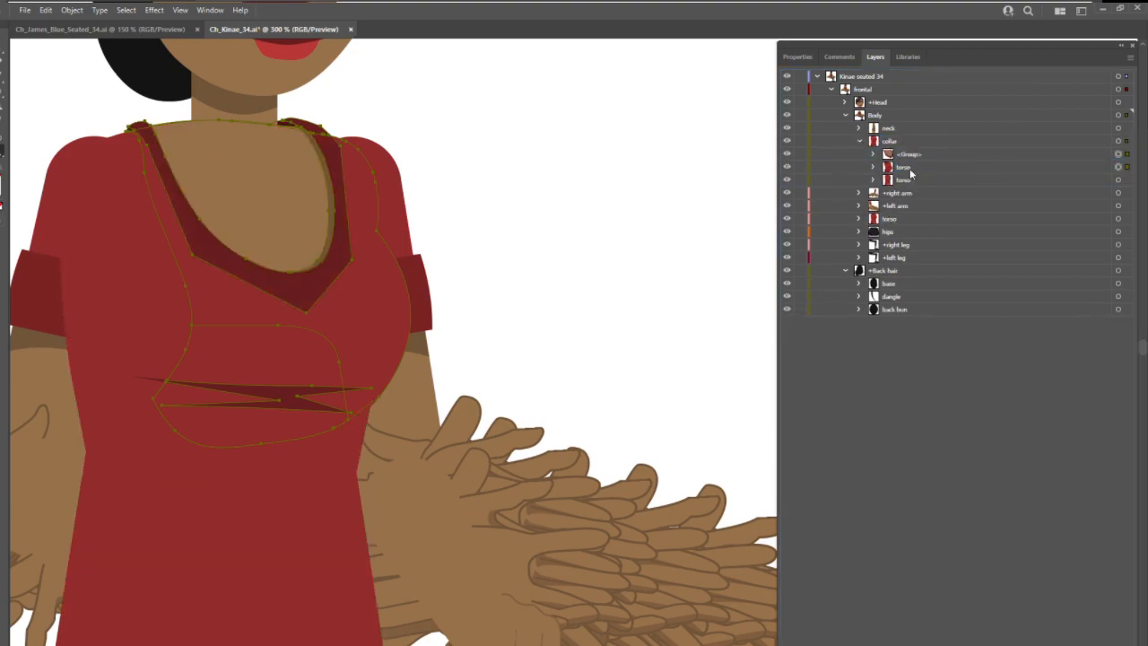
Step: Rename the two torso groups inside the collar layer as top bit and bottom bit
double_click(907, 167)
text(ba)
text(p bit)
key(Return)
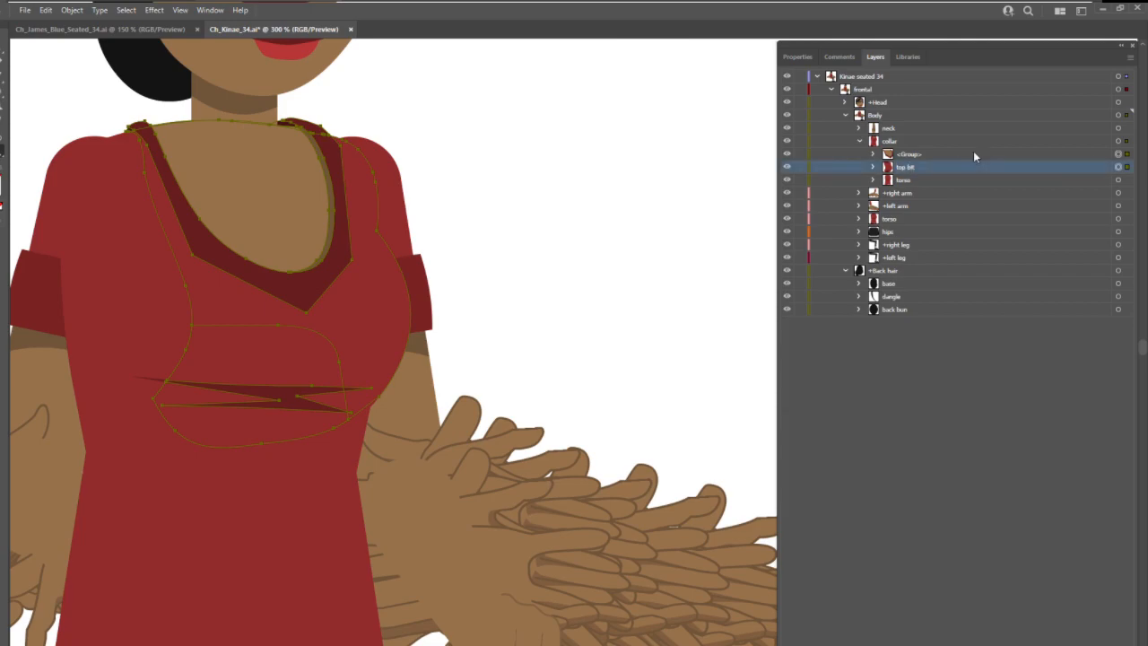
double_click(916, 180)
text(bottom bit)
key(Return)
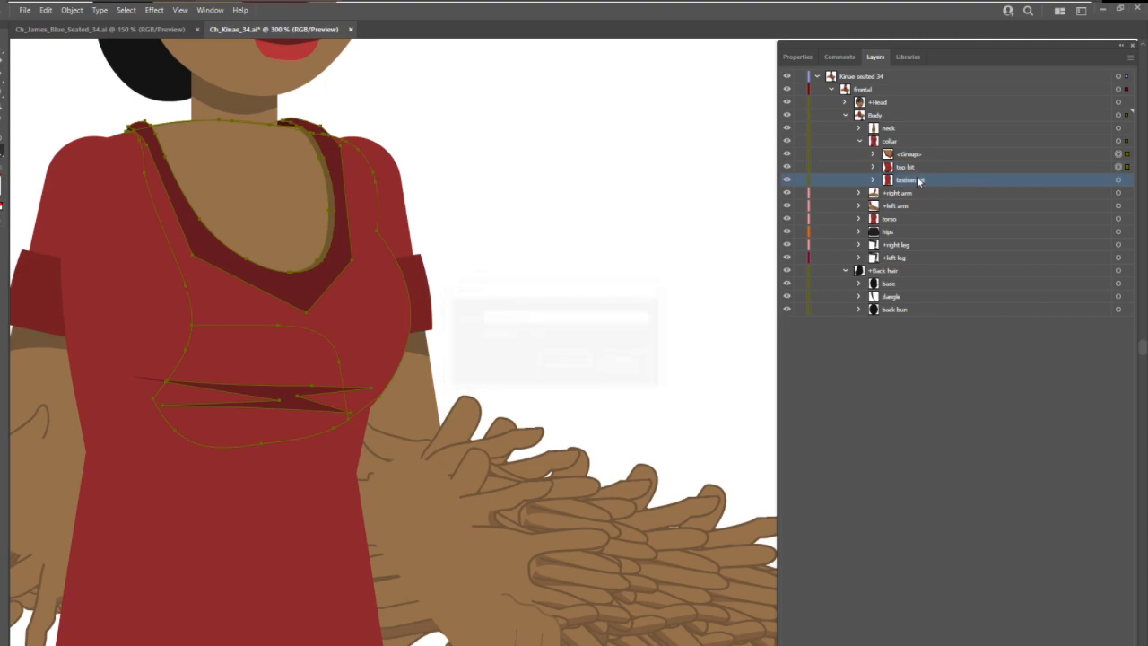
Step: Isolate the collar layer and erase a band across the shirt from the waist's right edge up to the left shoulder
click(955, 141)
click(1128, 60)
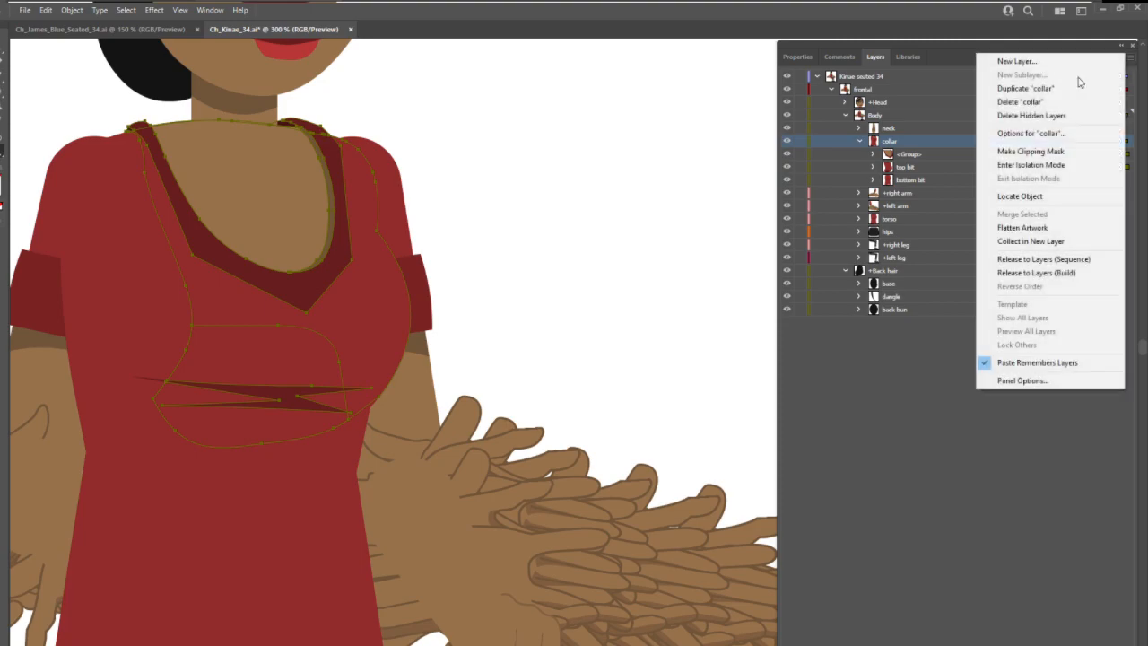
click(1029, 166)
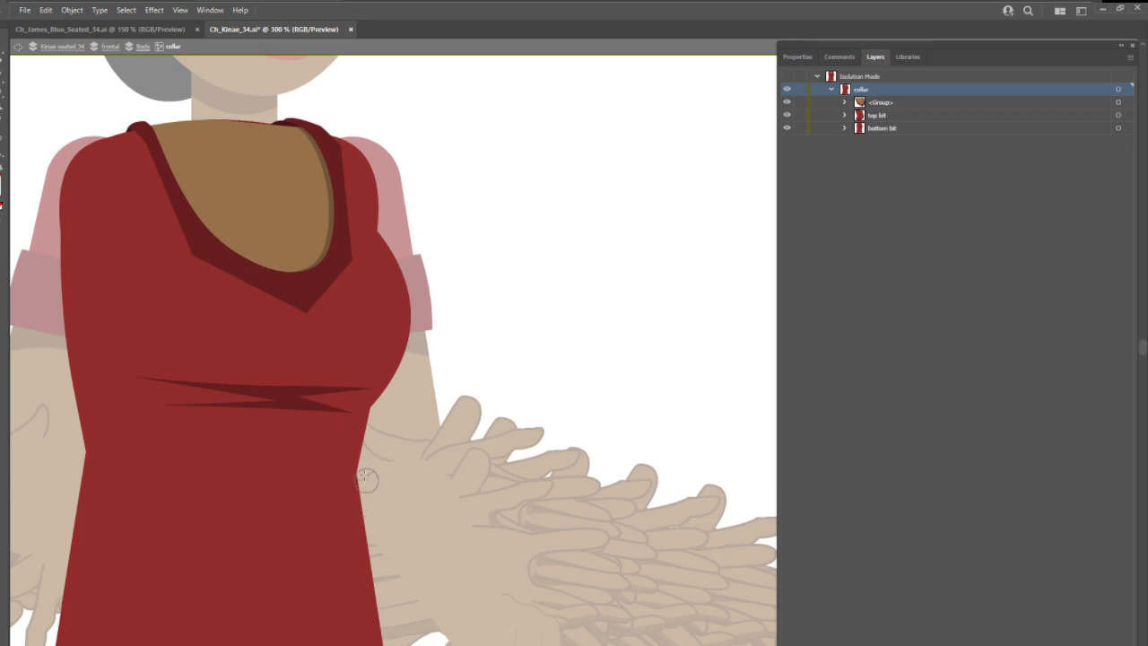
mouse_move(354, 484)
mouse_down()
mouse_move(166, 436)
mouse_move(121, 287)
mouse_move(109, 135)
mouse_up()
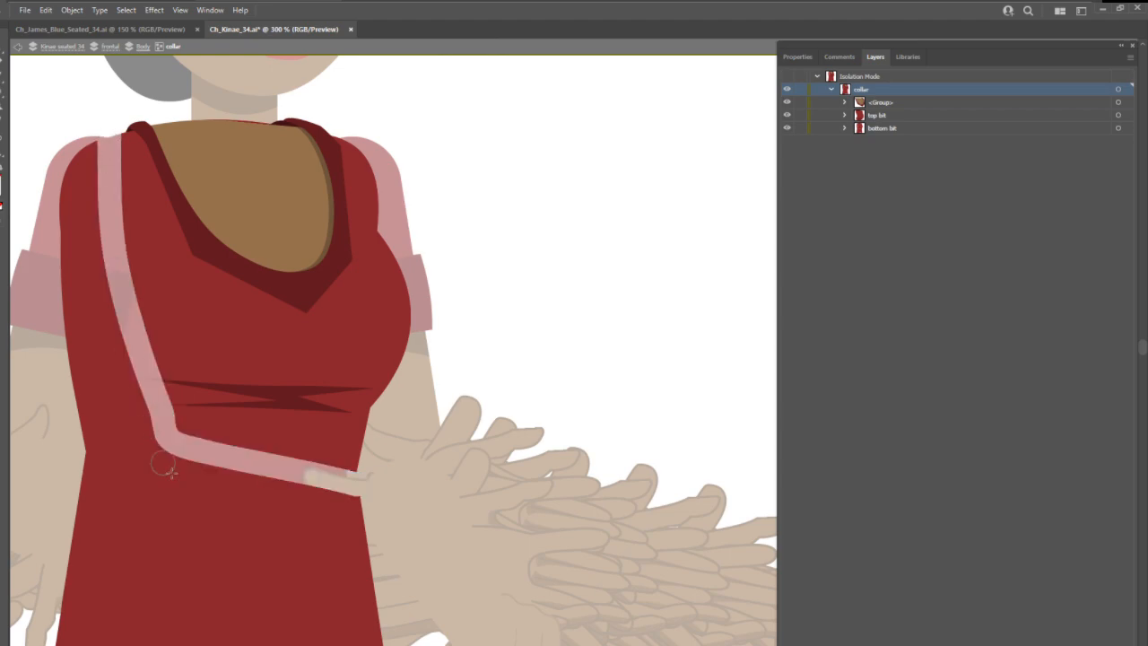
Step: Delete the cut-off side and lower piece of the shirt, keeping only the chest section in the bottom bit
scroll(173, 474, down, 1)
key(v)
click(221, 481)
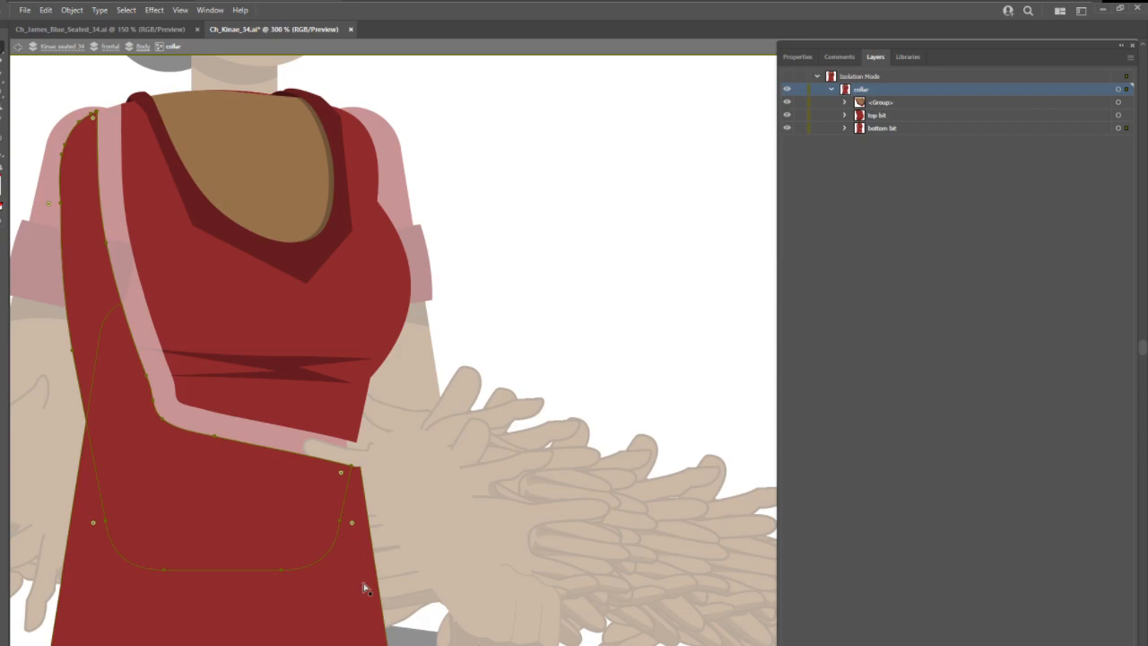
key(Delete)
key(Delete)
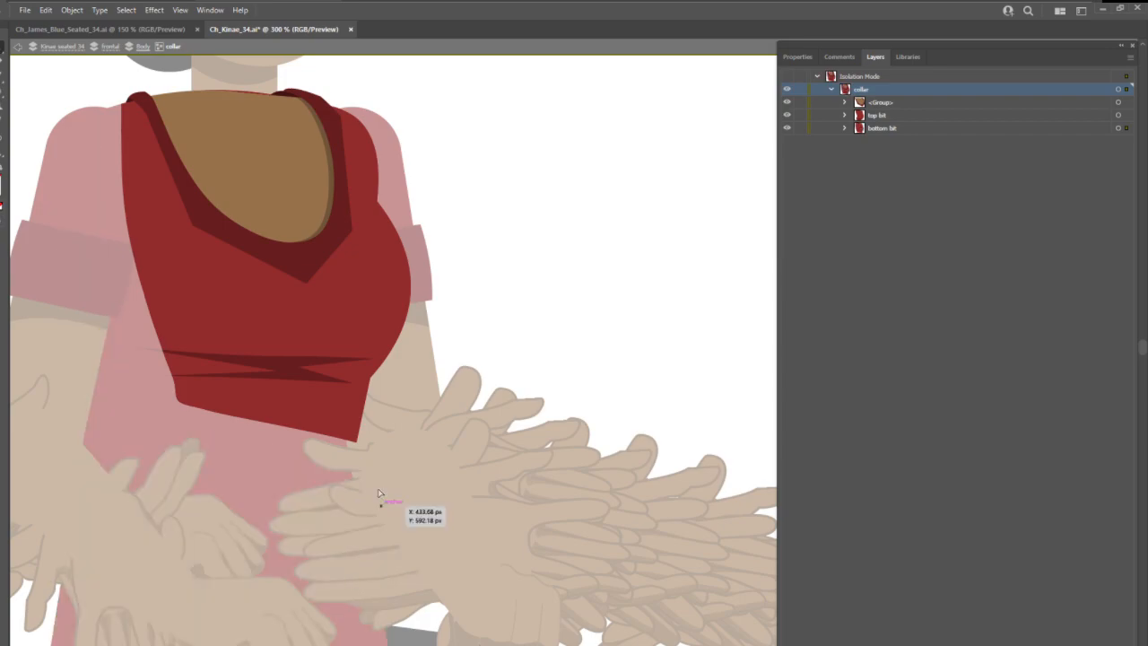
Step: Pull the lower-right corner of the shirt's bottom bit slightly down, undo the second adjustment and leave isolation of the collar layer
drag(354, 446, 353, 458)
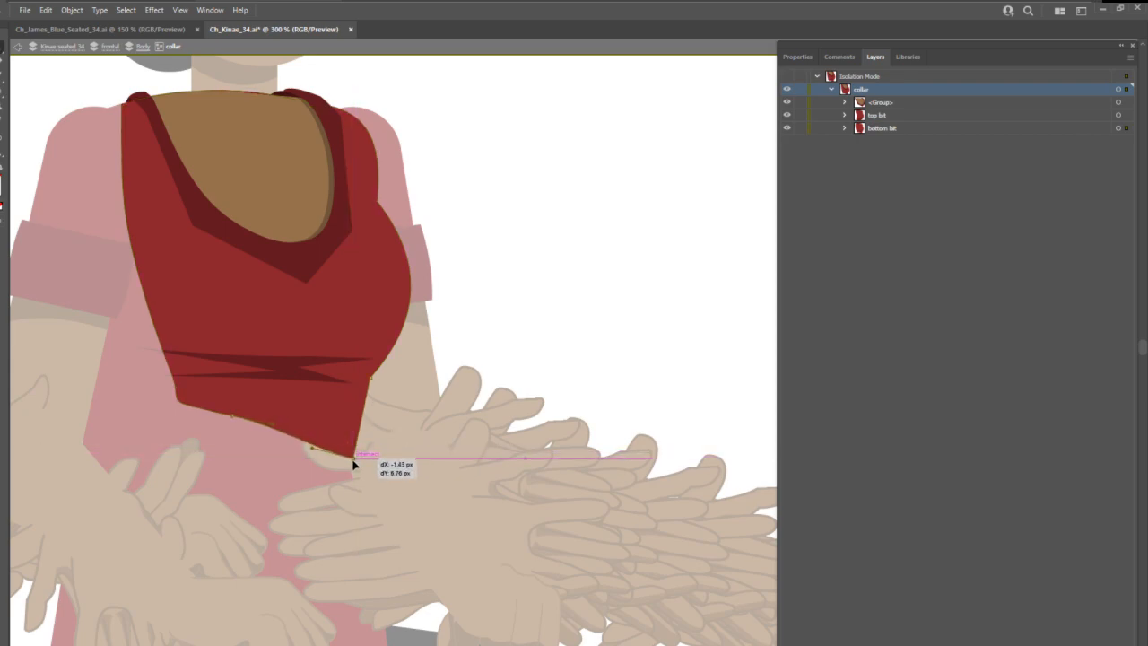
drag(352, 458, 348, 470)
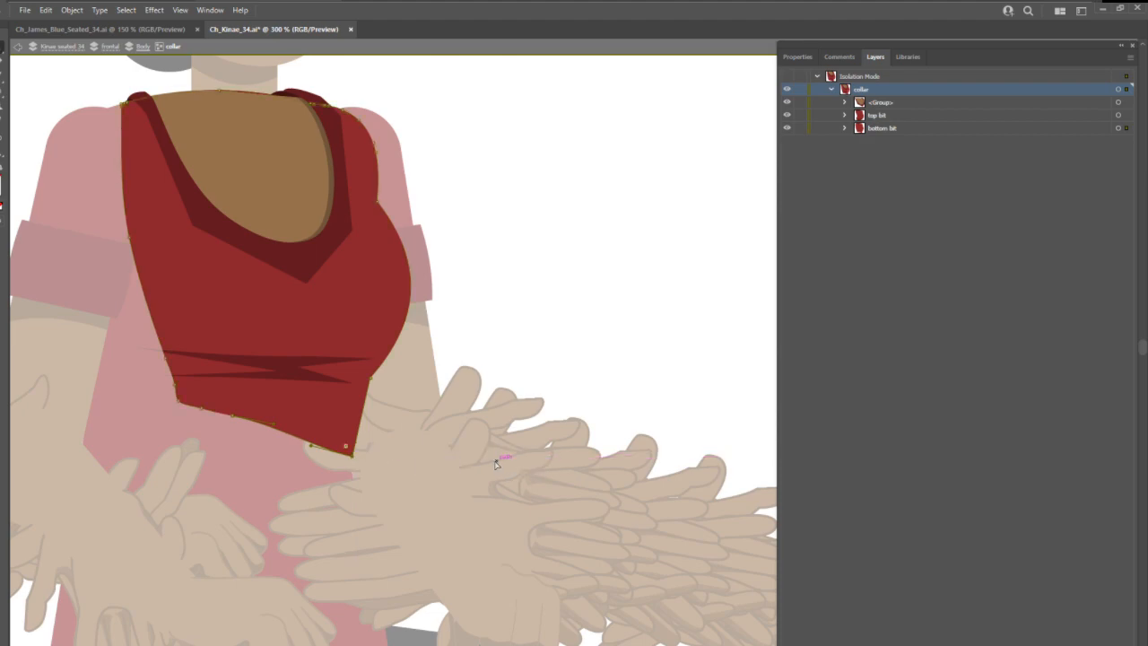
key(v)
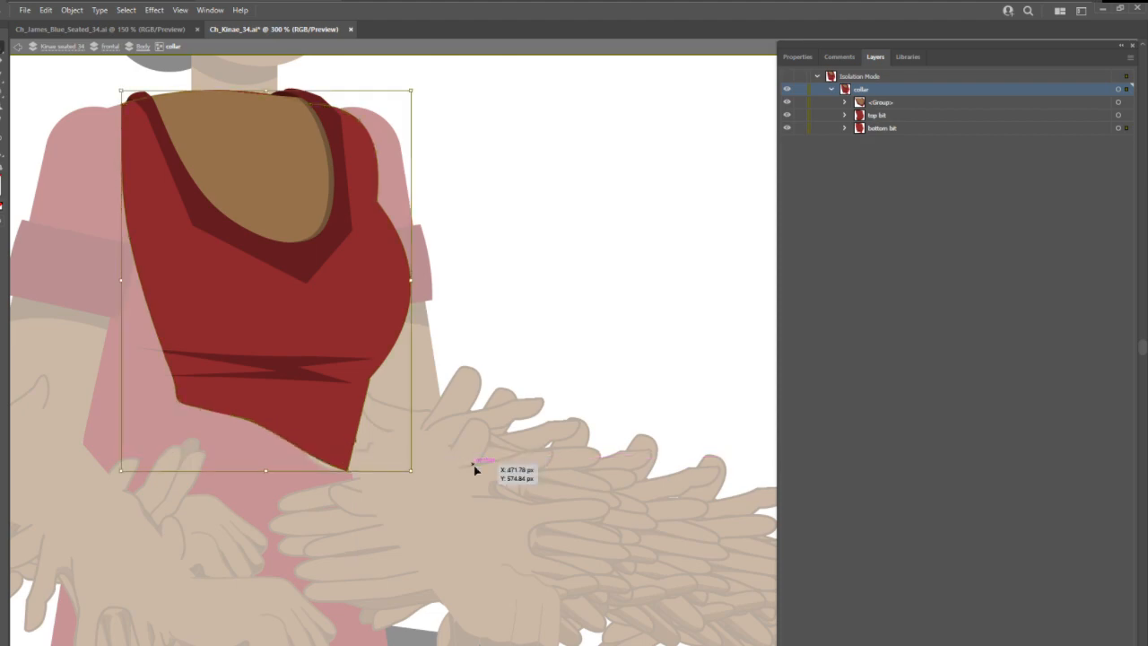
key(ctrl+z)
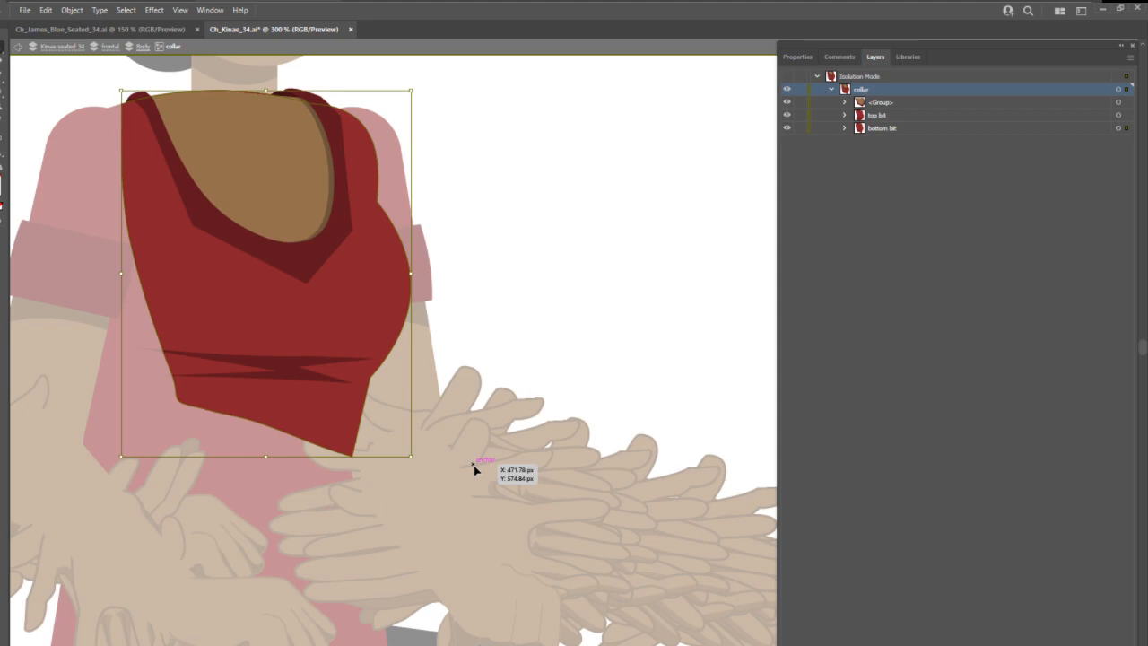
key(Escape)
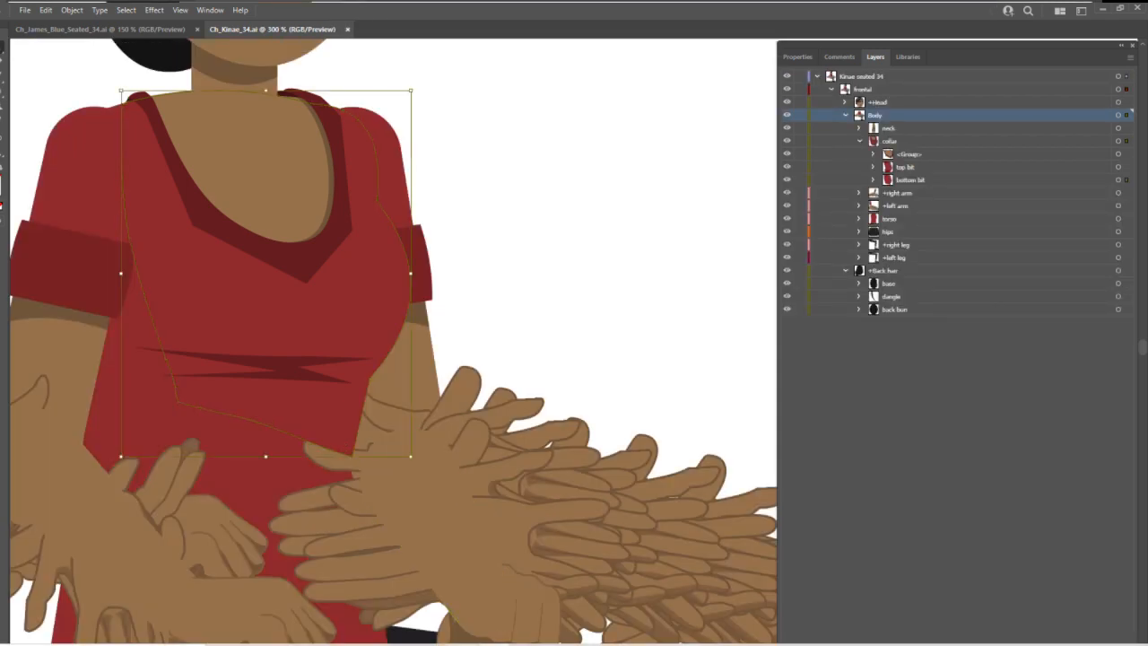
Step: Switch to Character Animator and open the Ch_Kinae_34 scene to check the updated shirt artwork
click(579, 643)
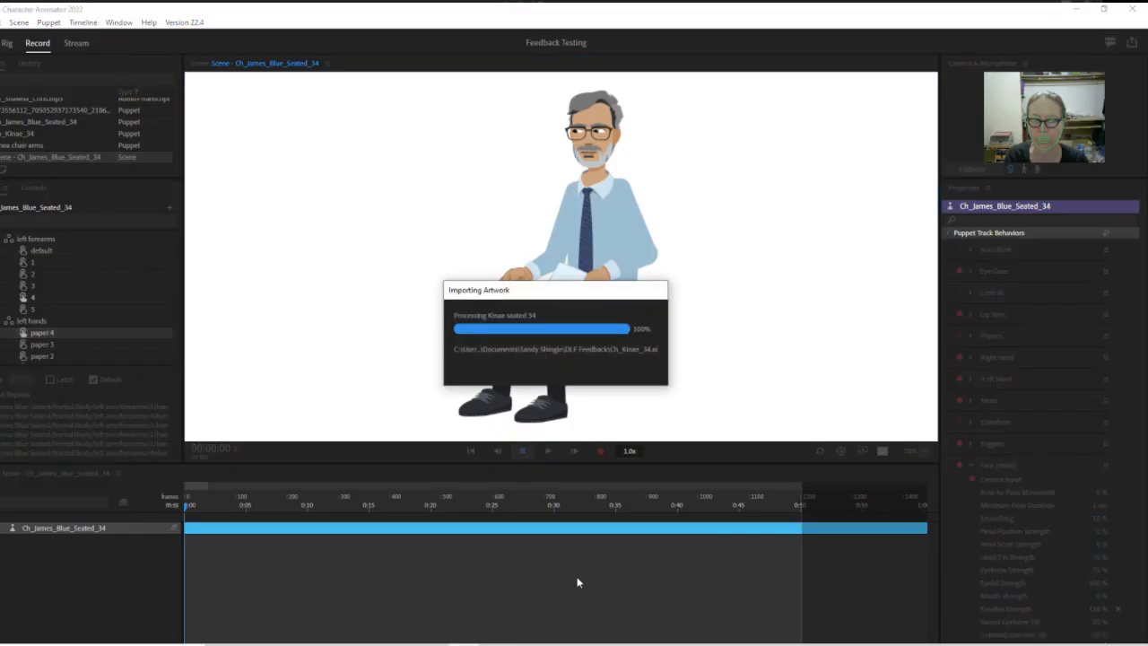
scroll(30, 157, down, 1)
double_click(32, 158)
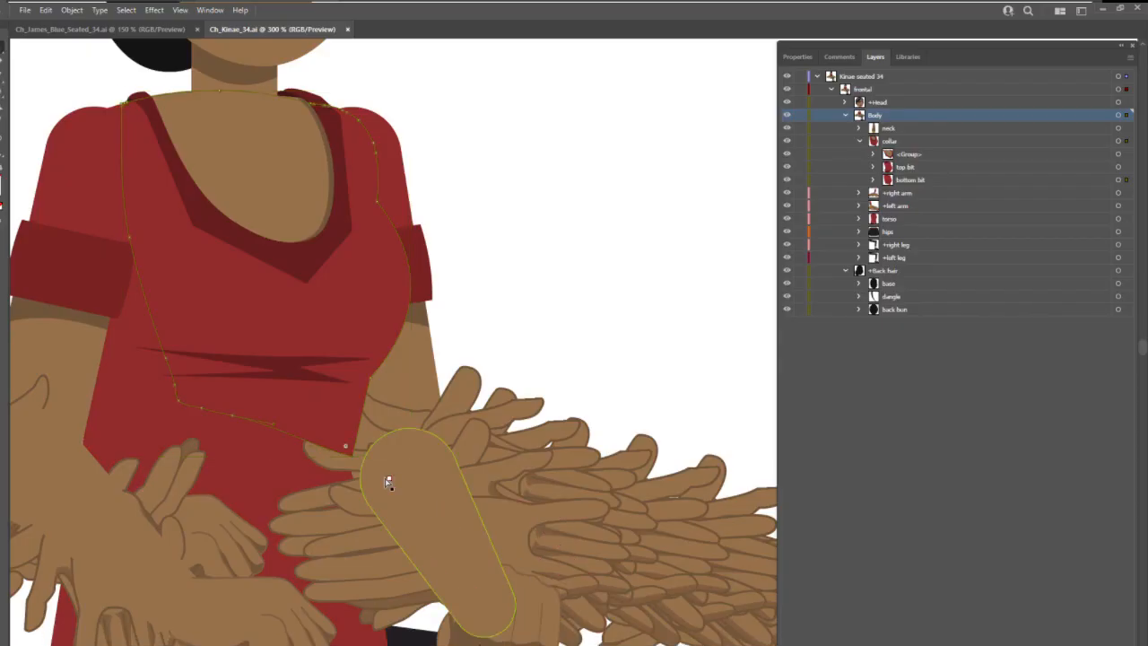
Step: Isolate the collar layer in the Kinae artwork again and extend the bottom bit's lower-right corner further down toward the hand
scroll(387, 482, down, 3)
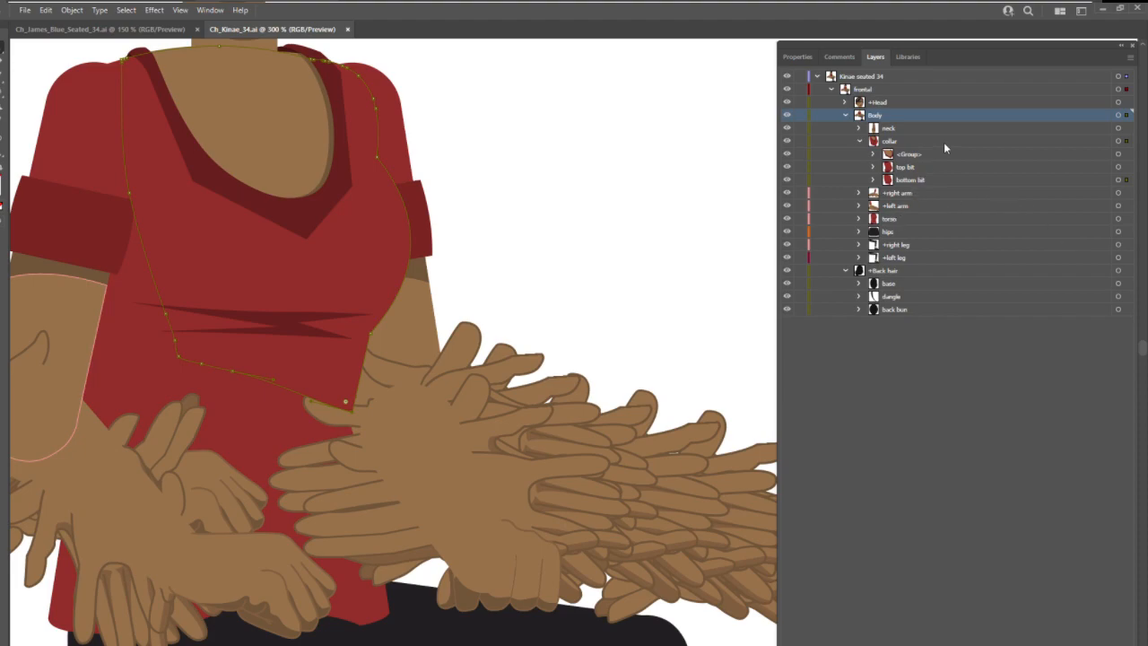
click(943, 142)
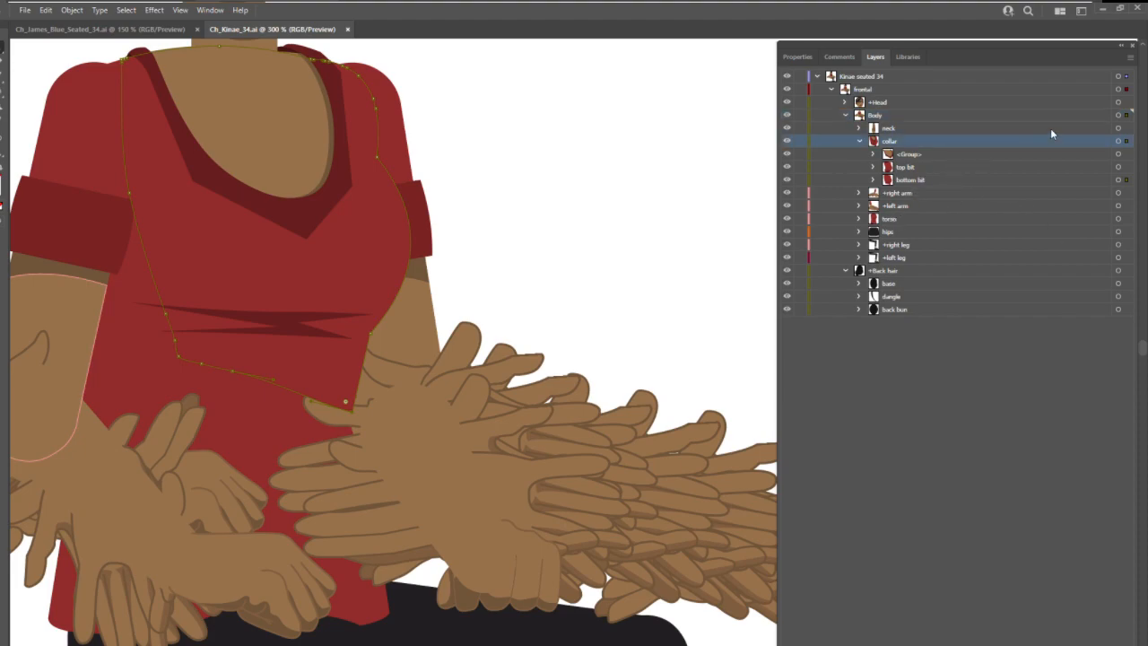
click(1130, 57)
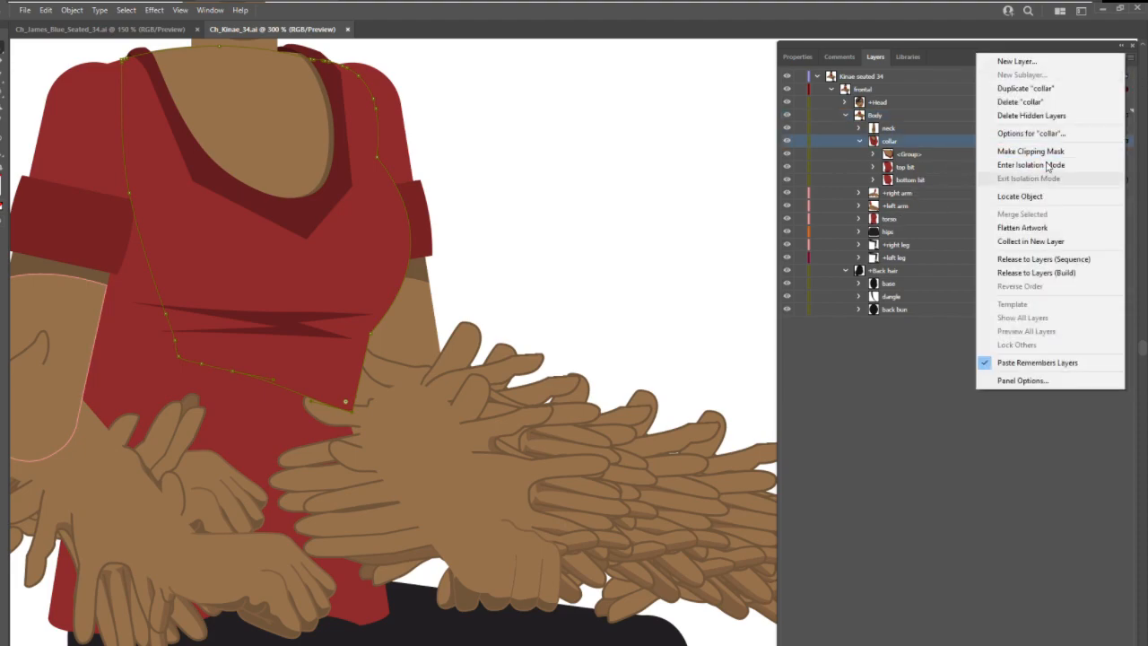
click(1047, 170)
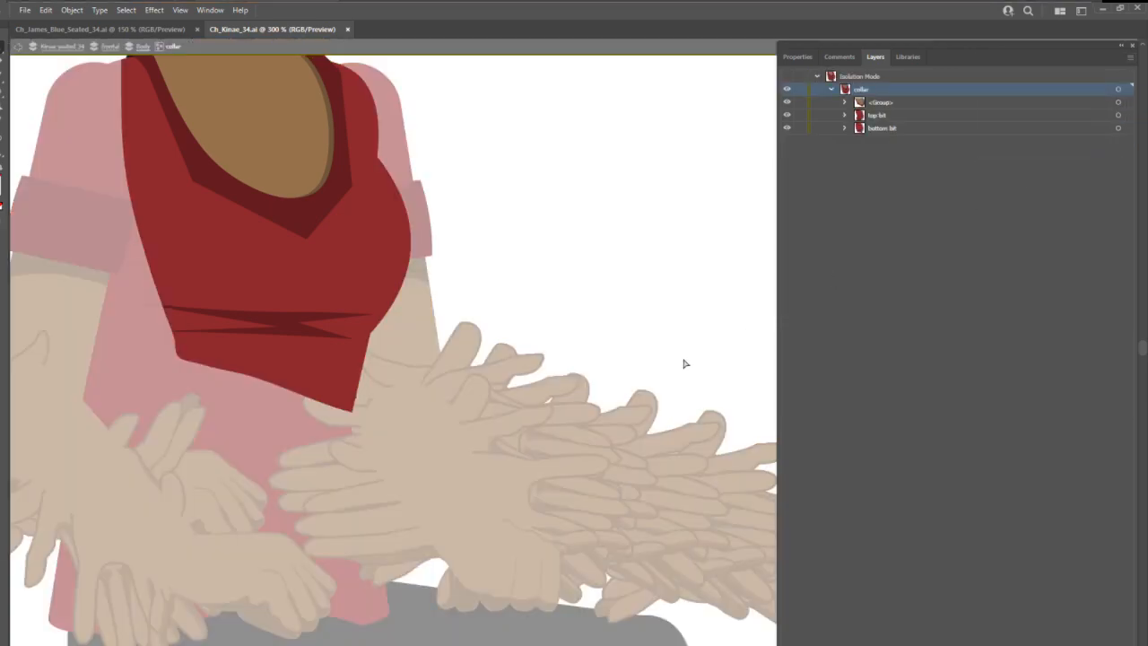
click(353, 414)
drag(354, 416, 354, 441)
key(ctrl+z)
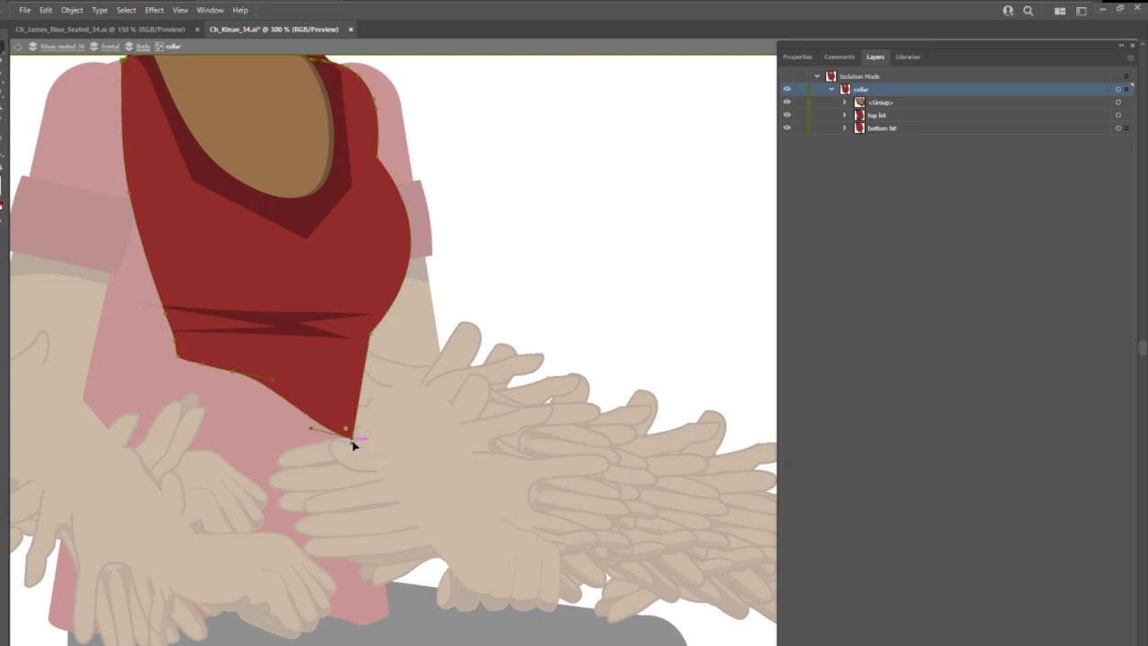
key(Escape)
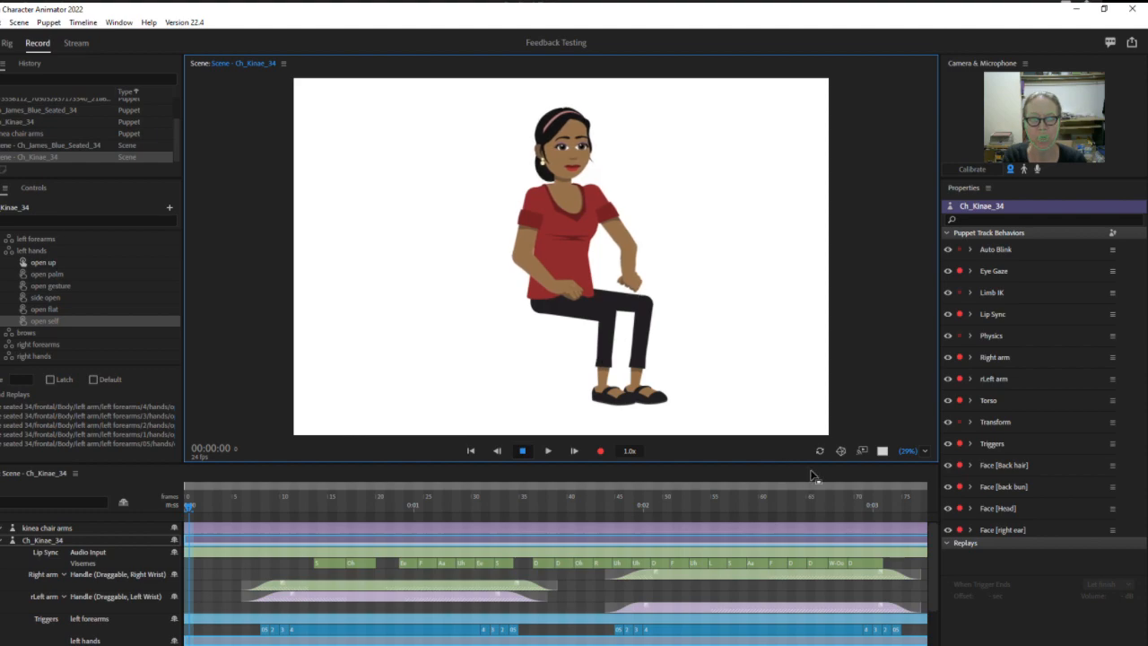
Step: Refresh the Ch_Kinae_34 scene, test-pull the hand on the knee and move the playhead to 00:00:18
click(819, 451)
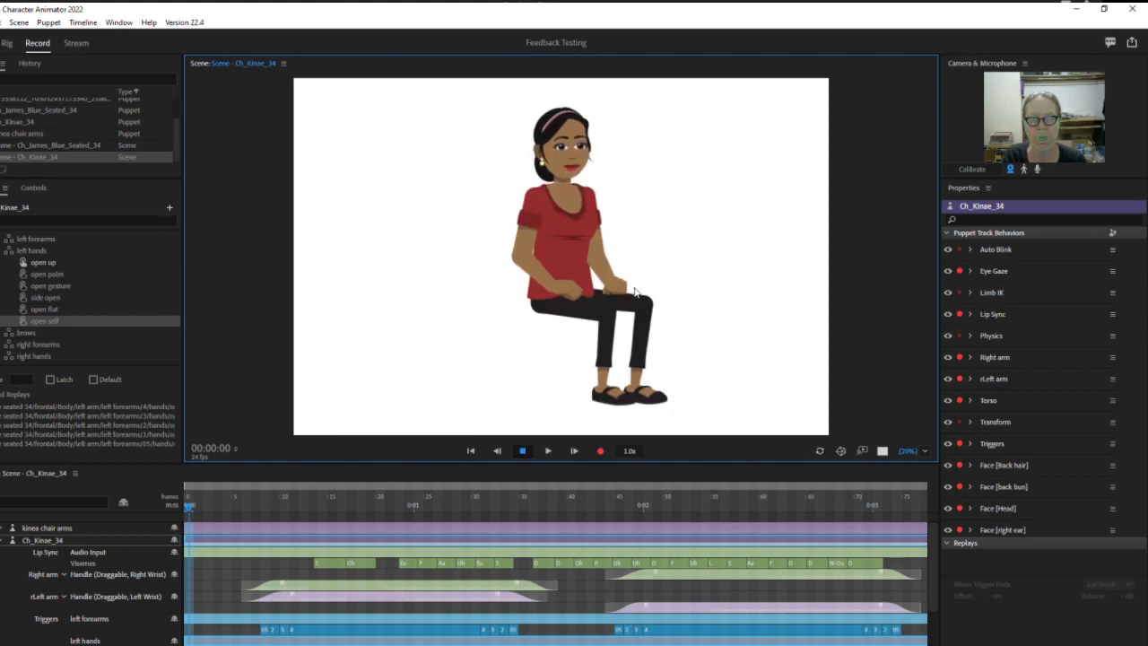
drag(646, 289, 633, 309)
click(396, 505)
drag(396, 507, 361, 506)
click(678, 293)
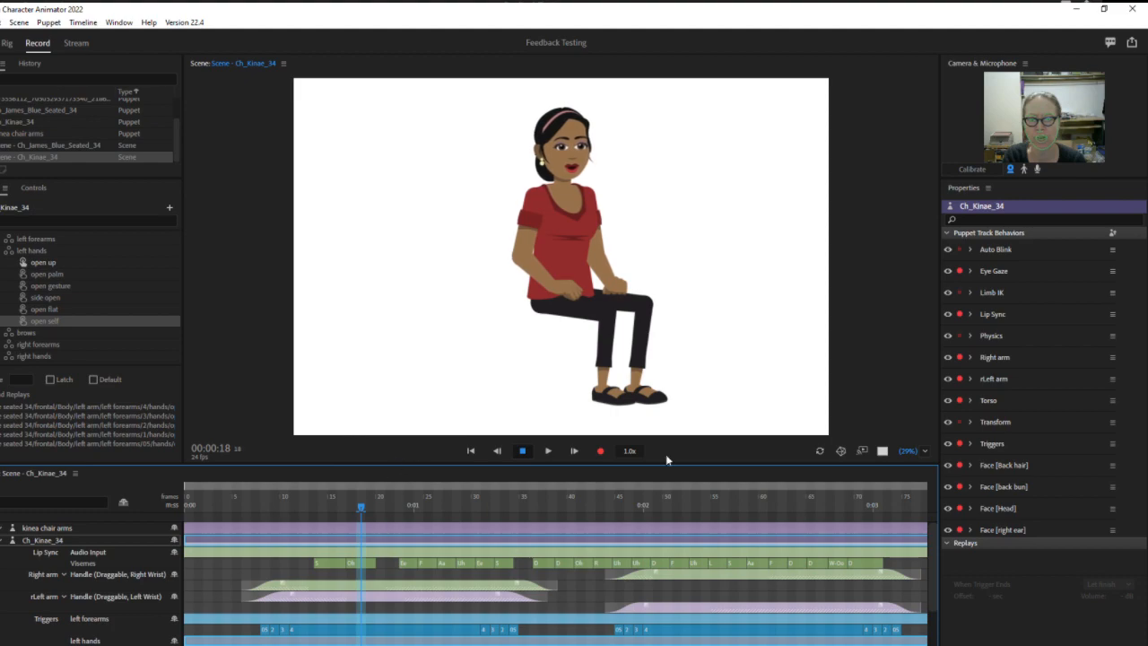
Step: Arm only the Right arm and rLeft arm behaviors, pull both hands to test the shirt overlap and refresh the scene
ctrl+click(960, 444)
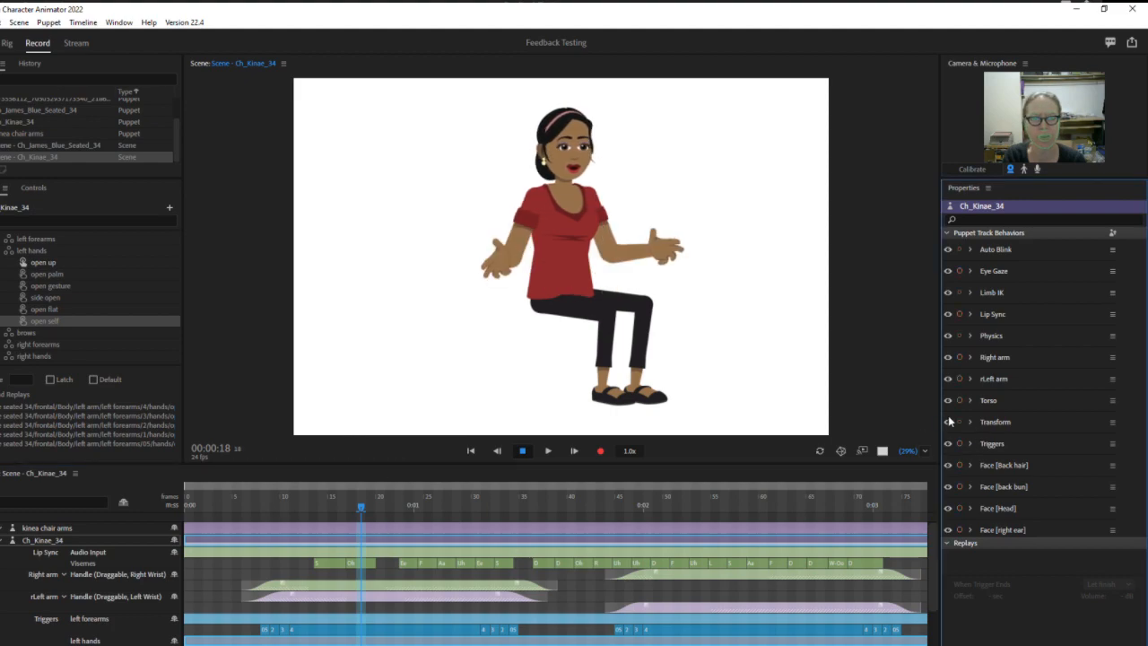
click(959, 357)
mouse_move(662, 274)
mouse_down()
mouse_move(684, 235)
mouse_move(660, 254)
mouse_up()
drag(511, 262, 509, 287)
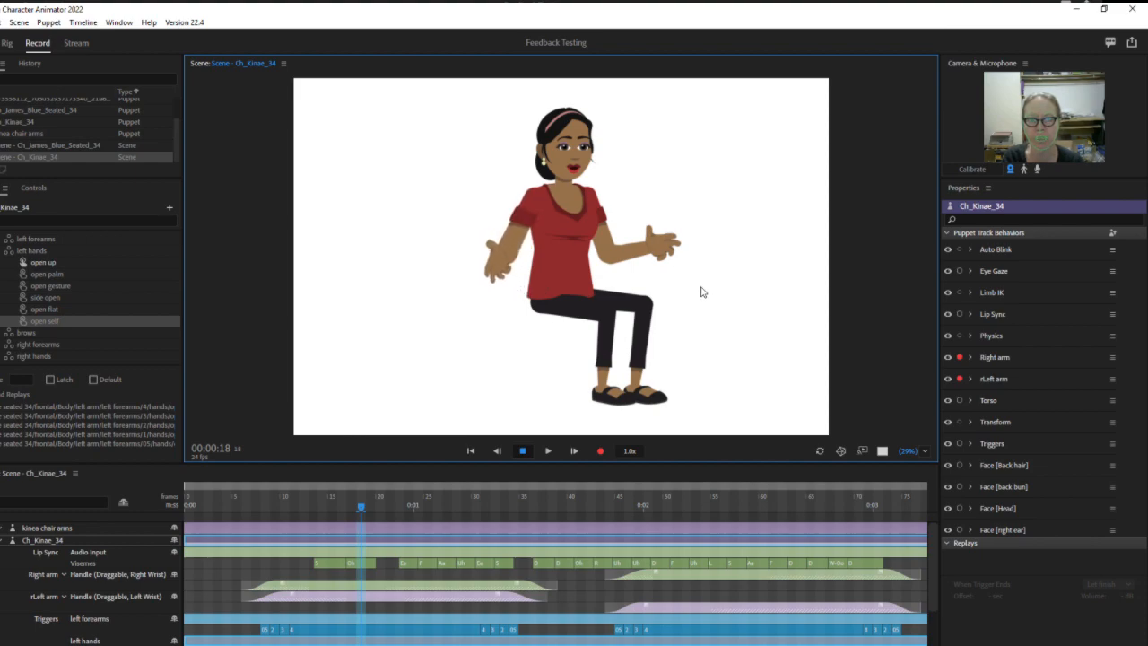
click(822, 451)
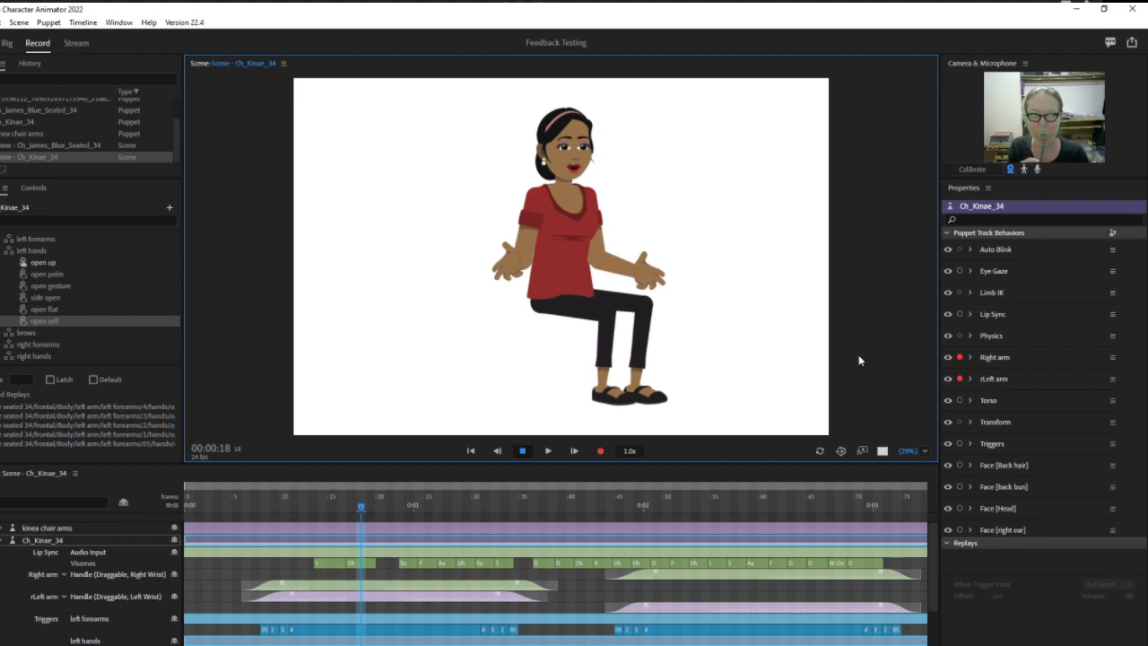
Step: Open the Ch_James_Blue_Seated_34 scene and briefly play it back at 152% zoom
double_click(69, 145)
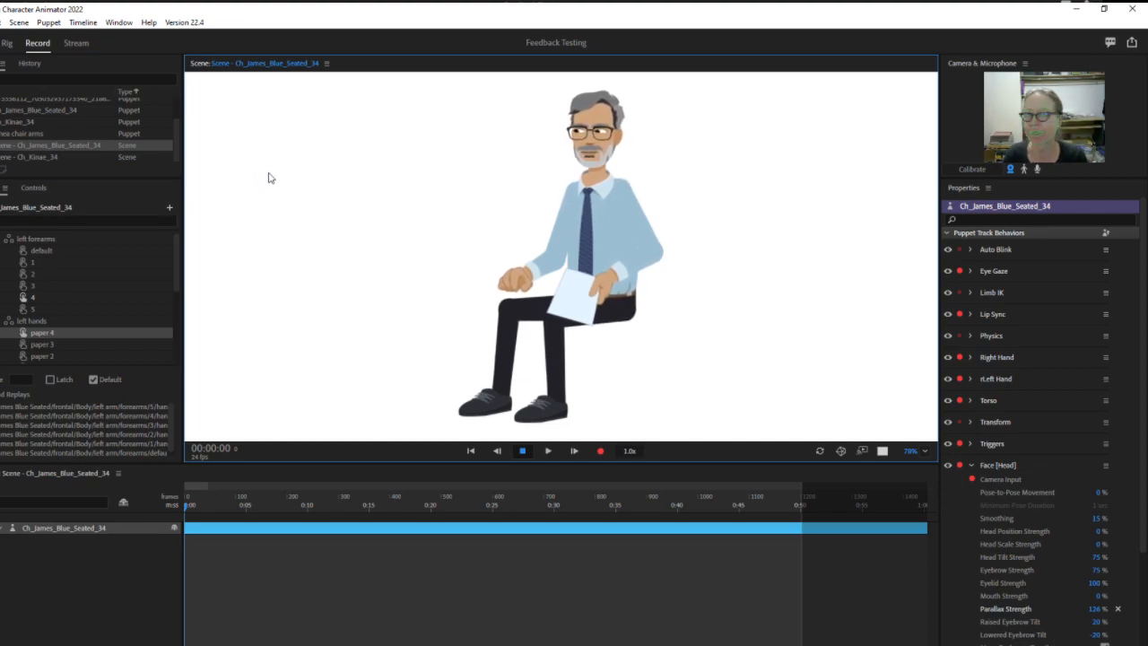
drag(908, 447, 909, 404)
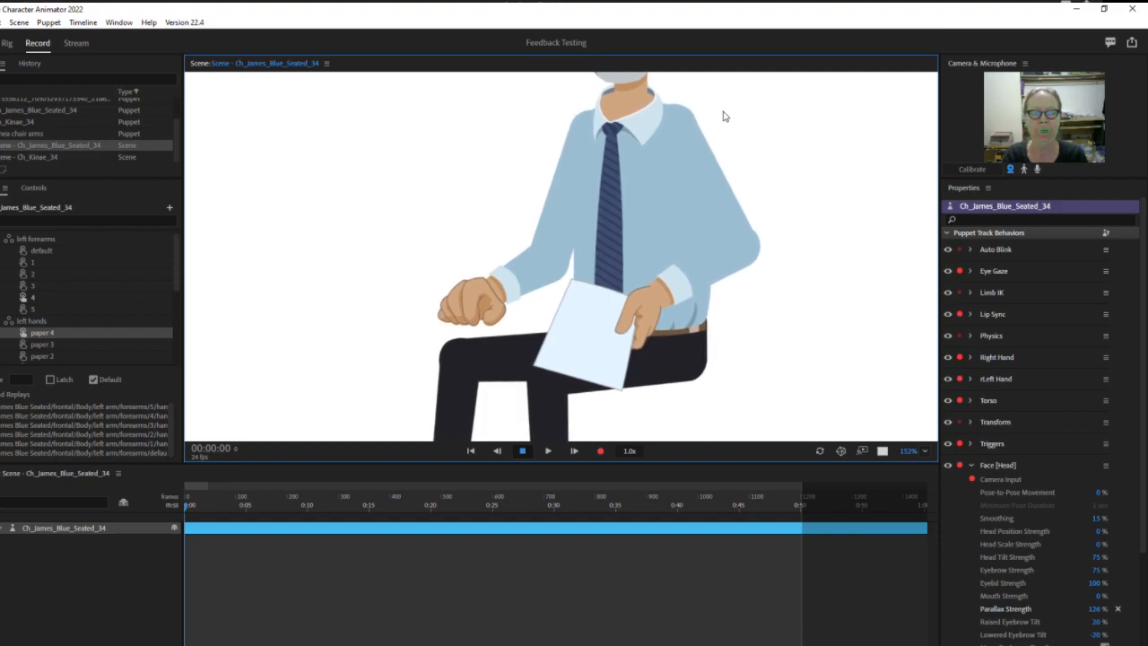
key(space)
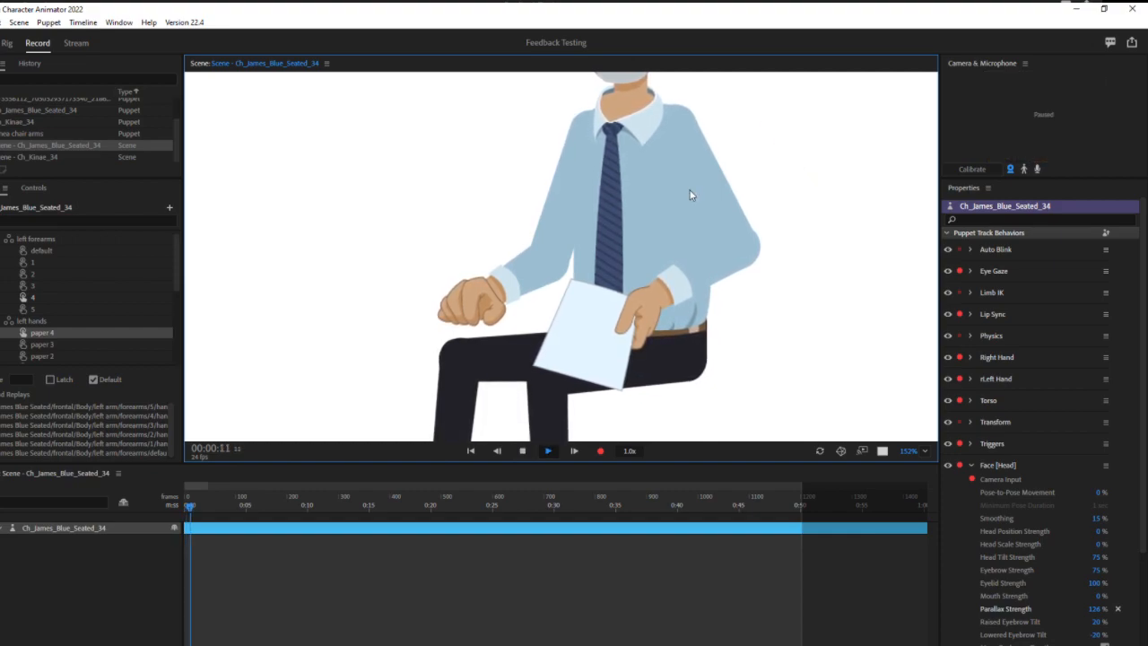
key(space)
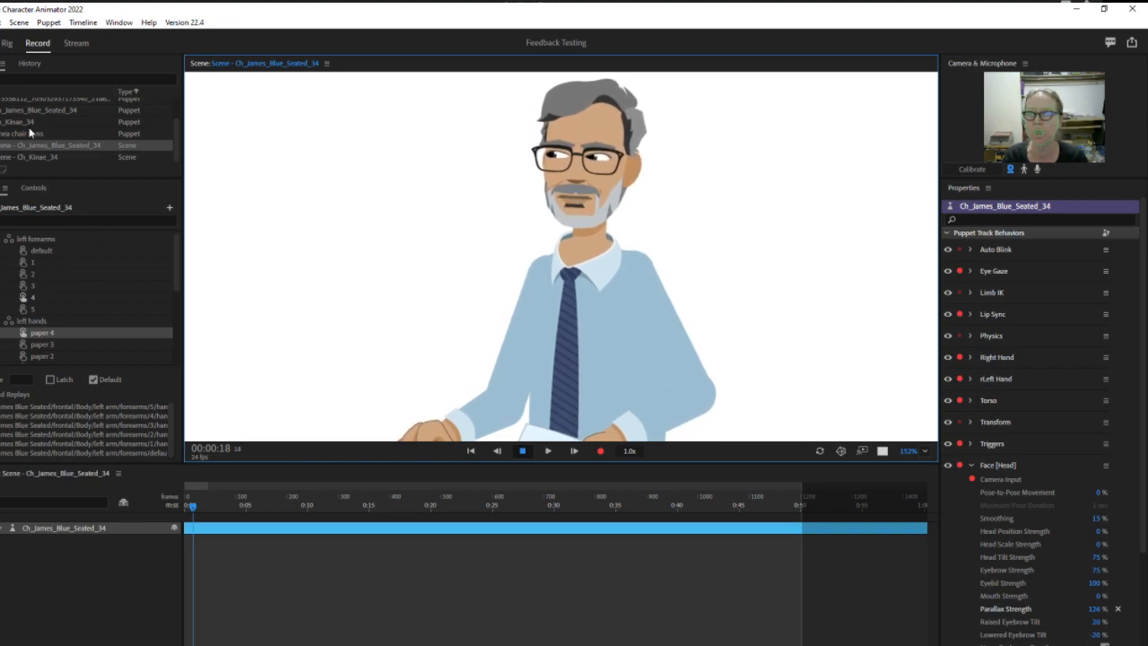
Step: Add the newmarket_test.wav audio to the James scene's timeline
scroll(33, 126, up, 2)
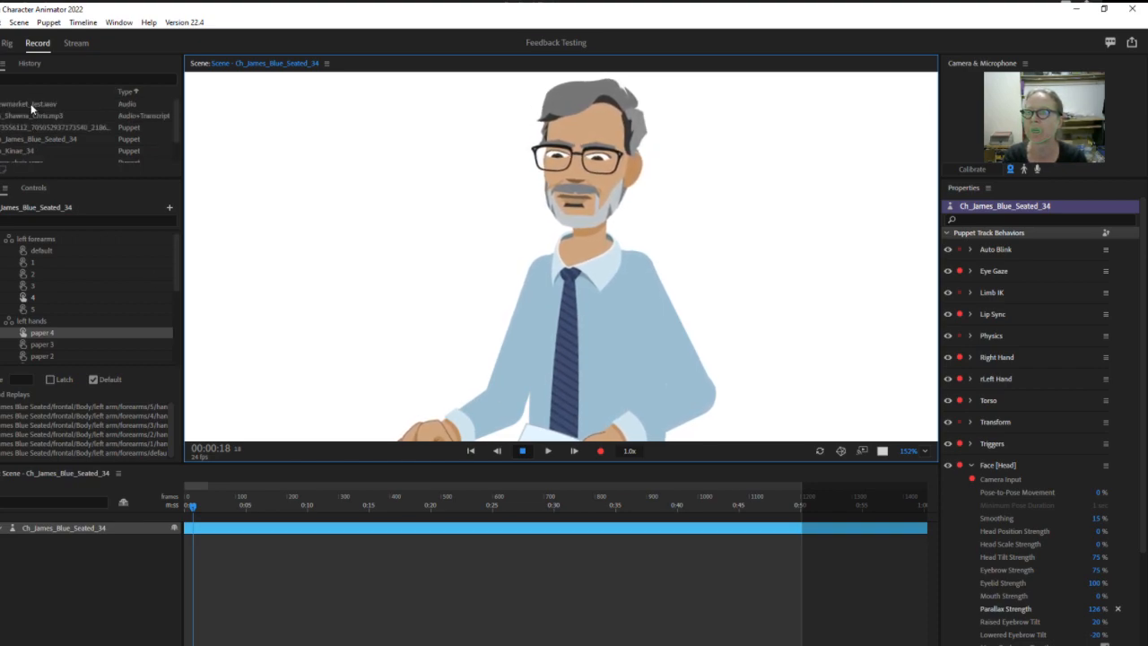
click(30, 103)
drag(395, 223, 391, 235)
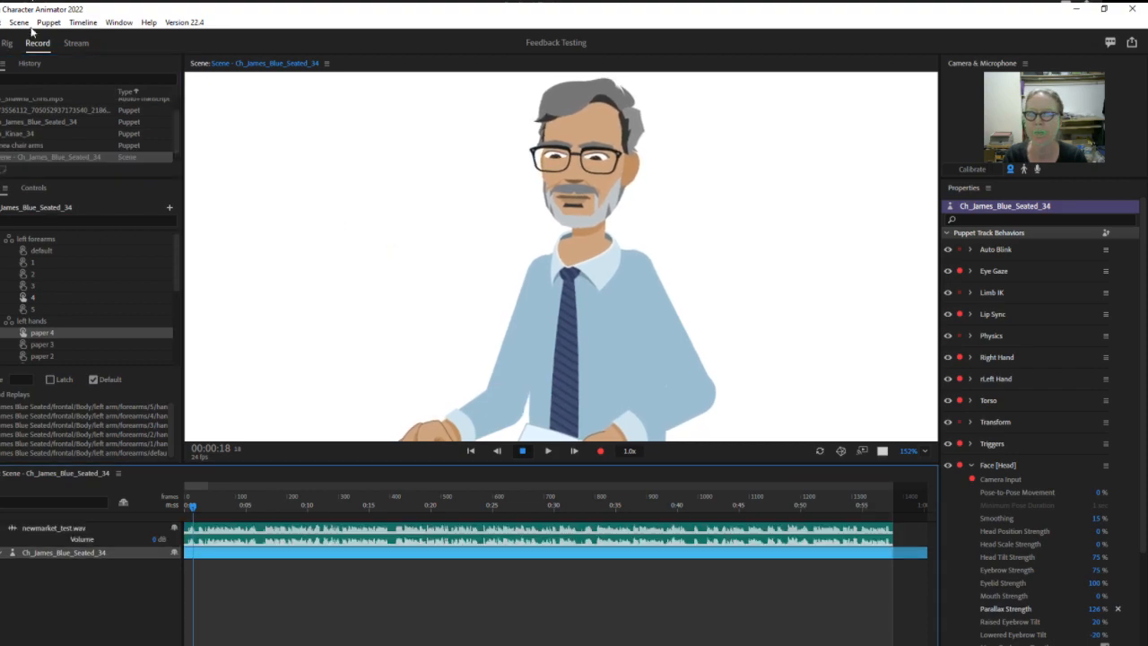
Step: Compute a lip sync take from the scene audio for the James puppet and play it back
click(255, 567)
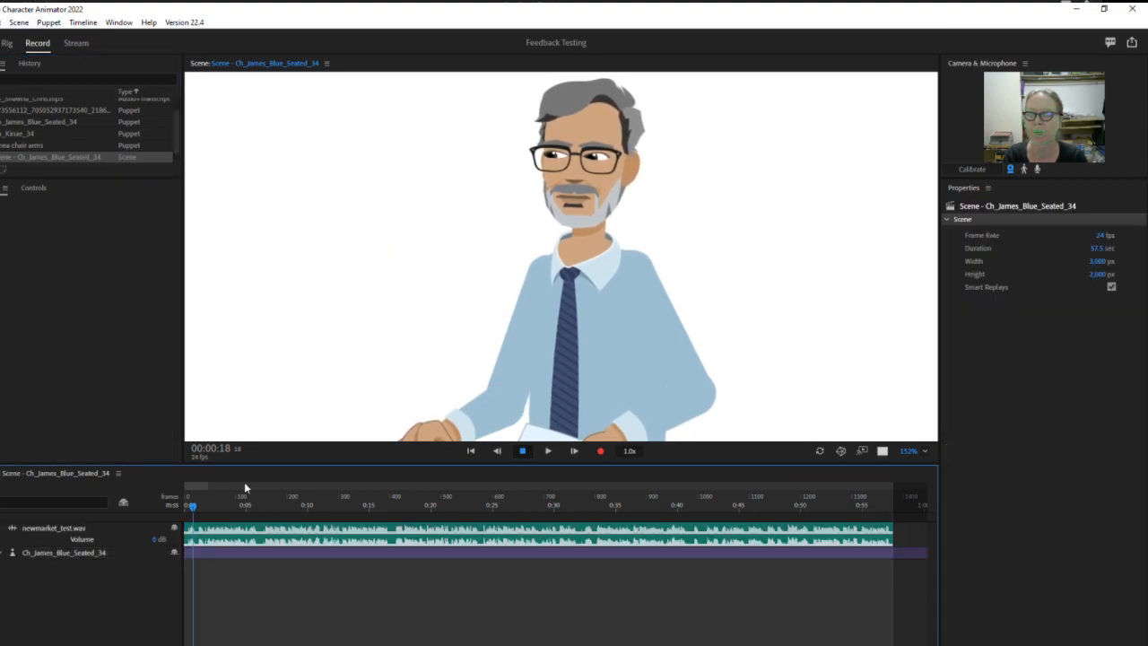
click(234, 550)
click(77, 22)
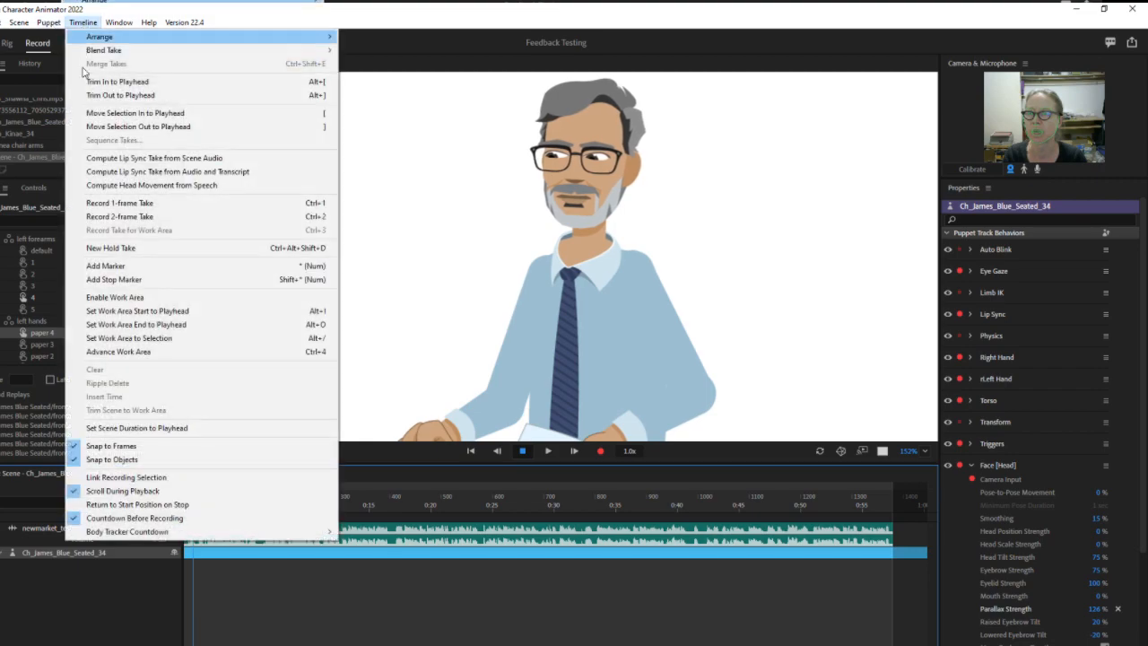
click(109, 161)
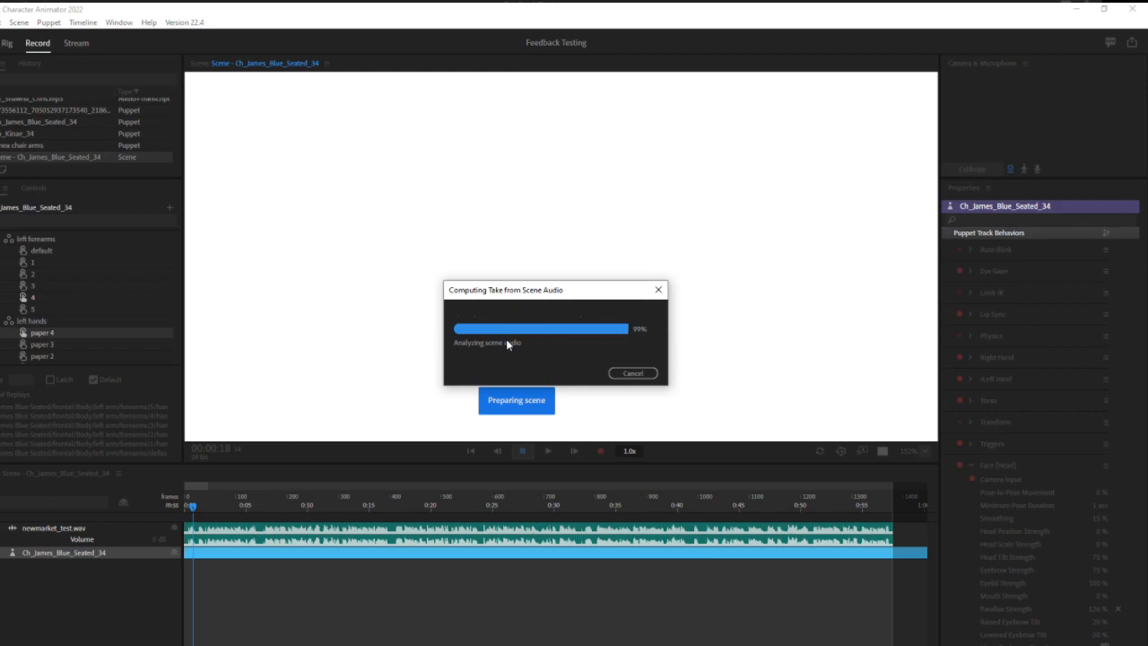
key(space)
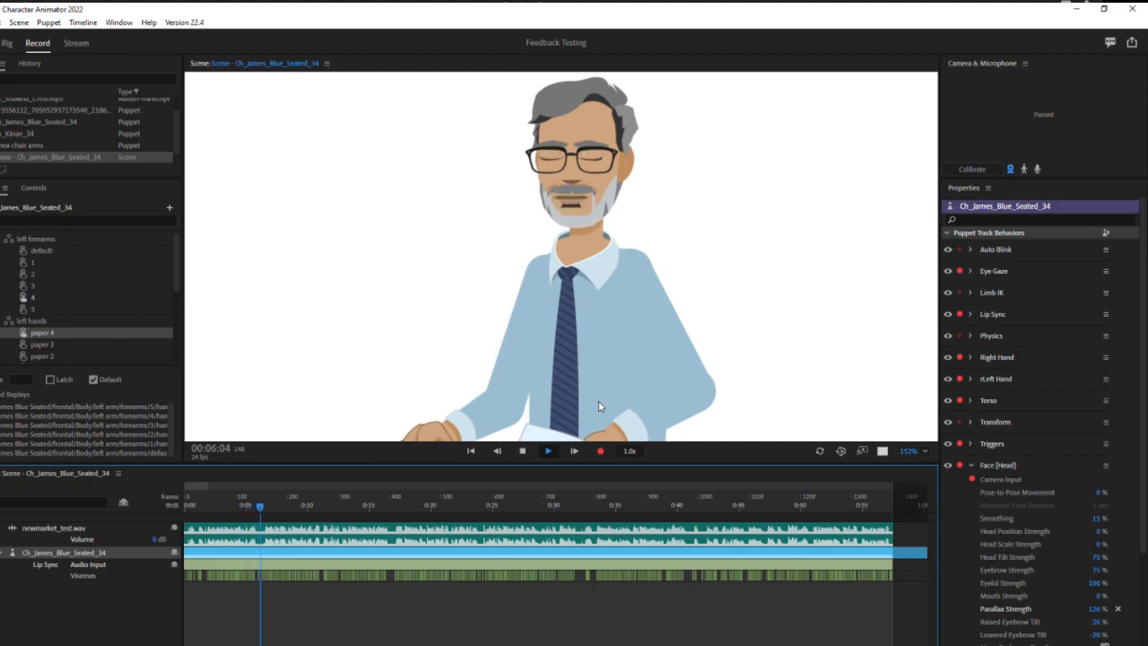
key(space)
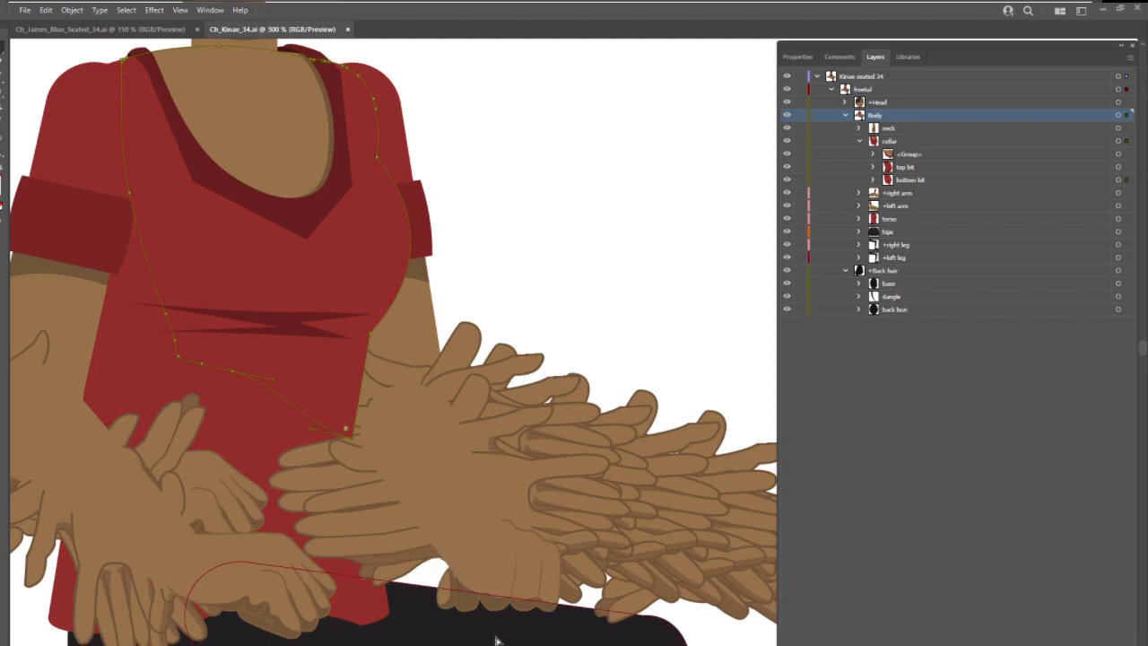
Step: Switch to Illustrator and isolate the +Mouth layer in the Ch_James_Blue_Seated_34.ai artwork
click(94, 28)
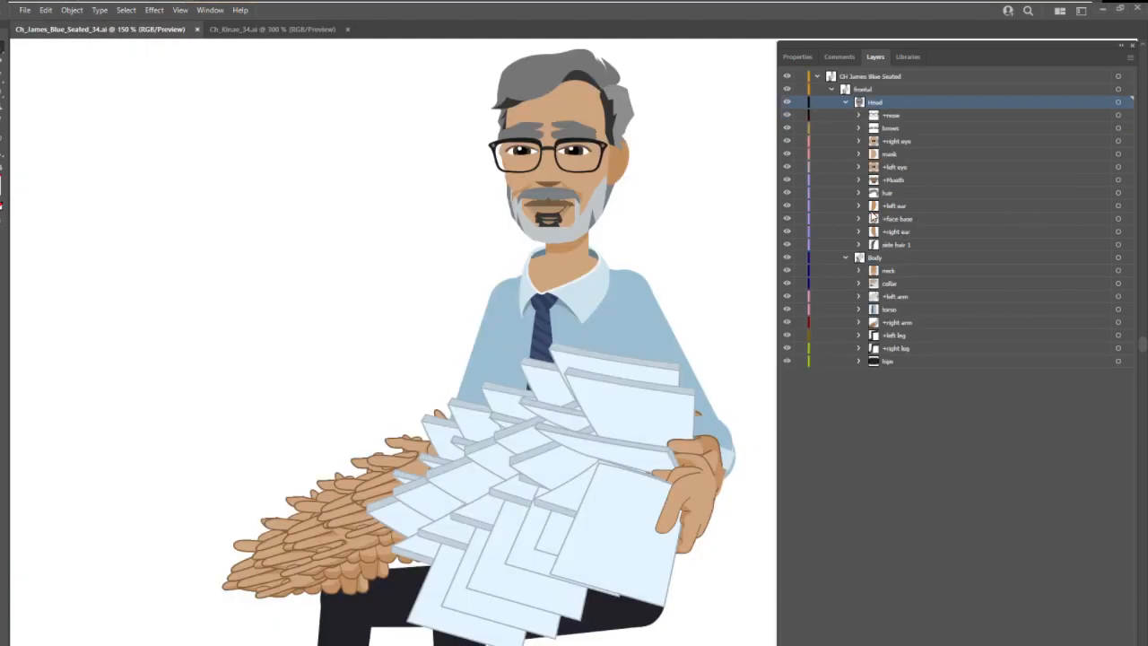
click(858, 181)
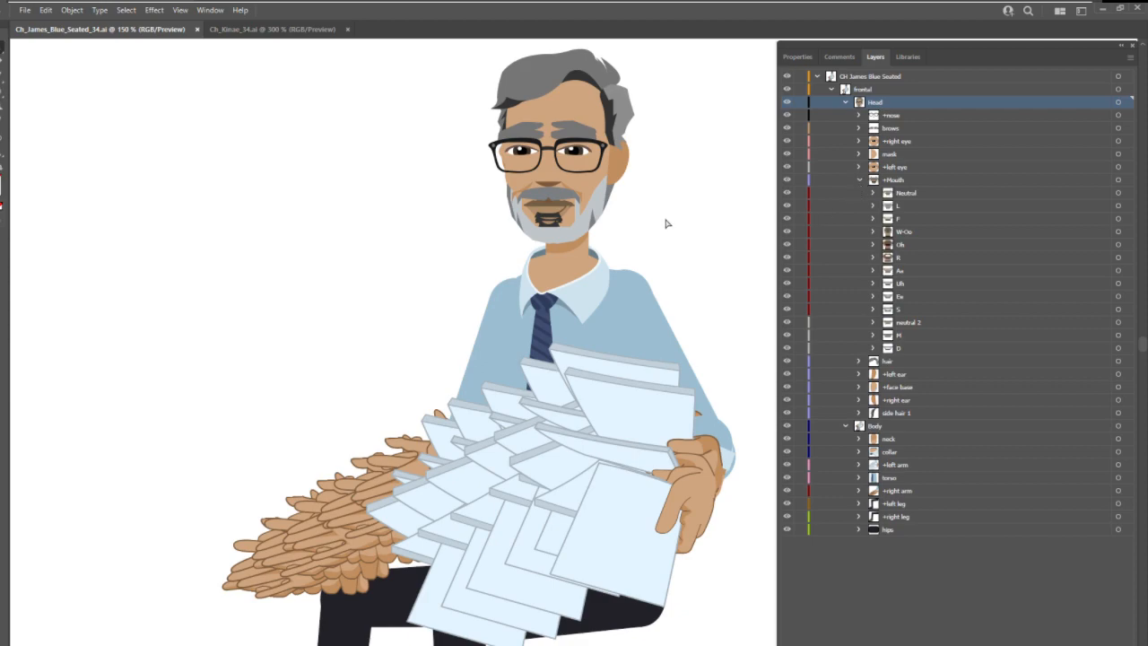
click(949, 180)
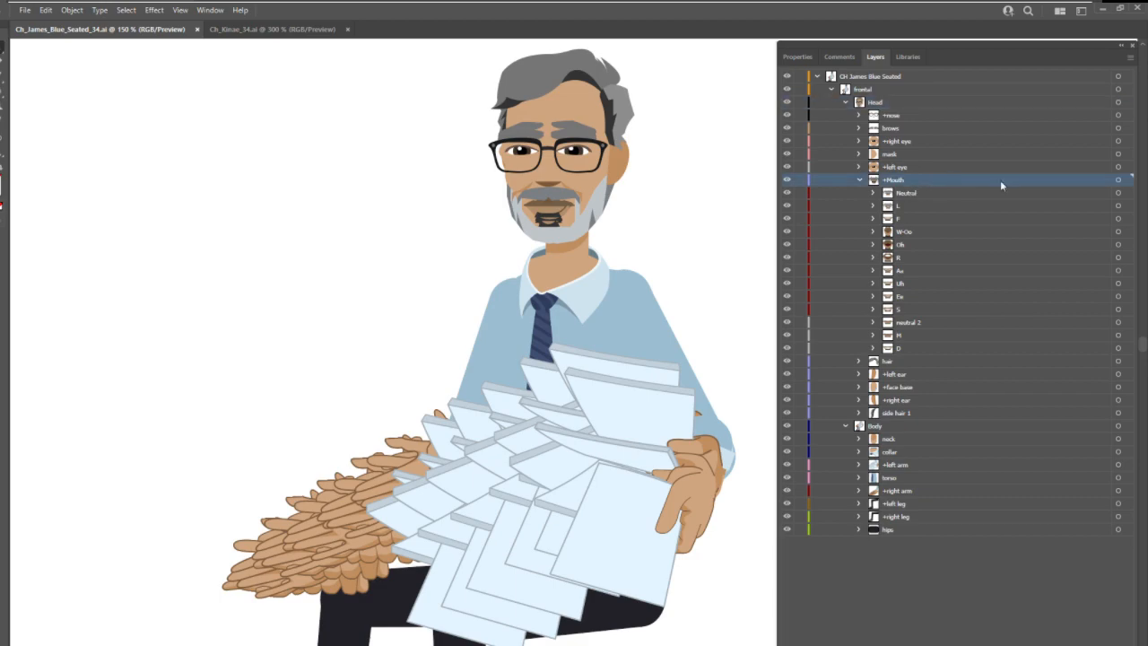
click(1129, 61)
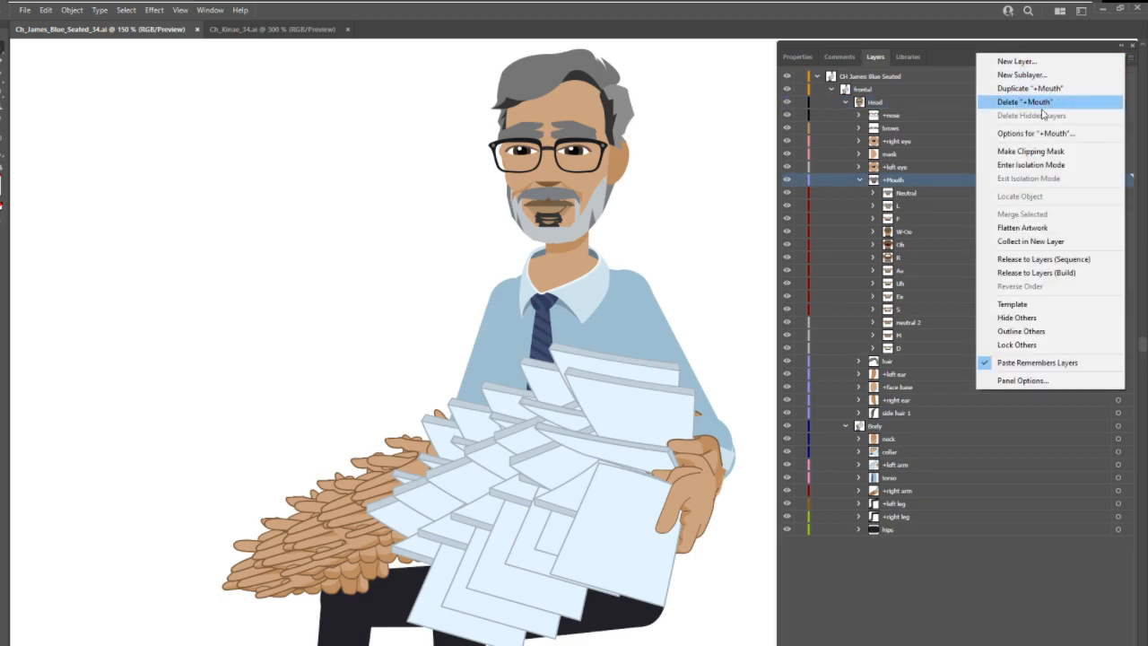
click(1029, 165)
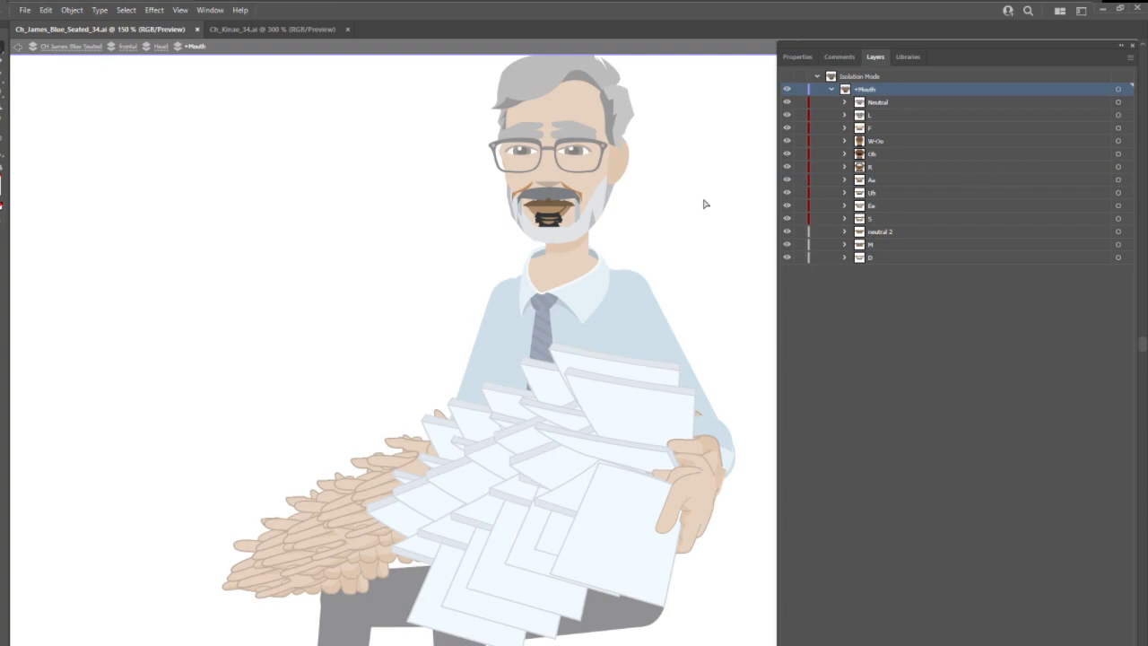
Step: Enlarge James's mouth artwork to 400% and expand the F and Neutral mouth layers to compare their groups
key(z)
click(560, 205)
click(615, 354)
click(751, 365)
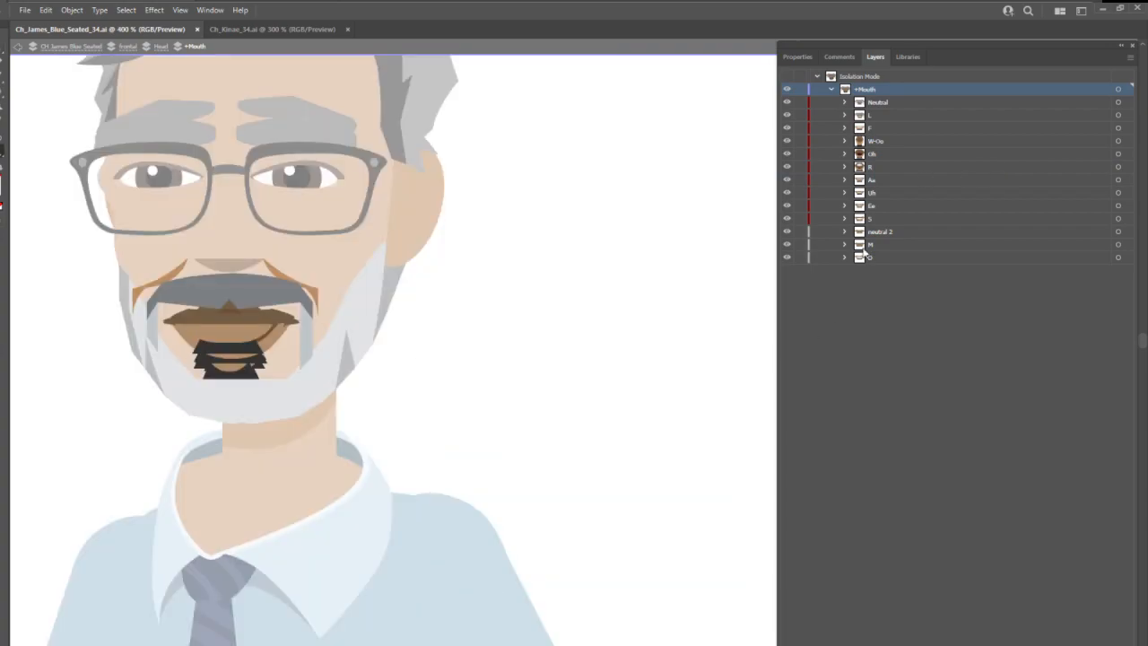
click(843, 127)
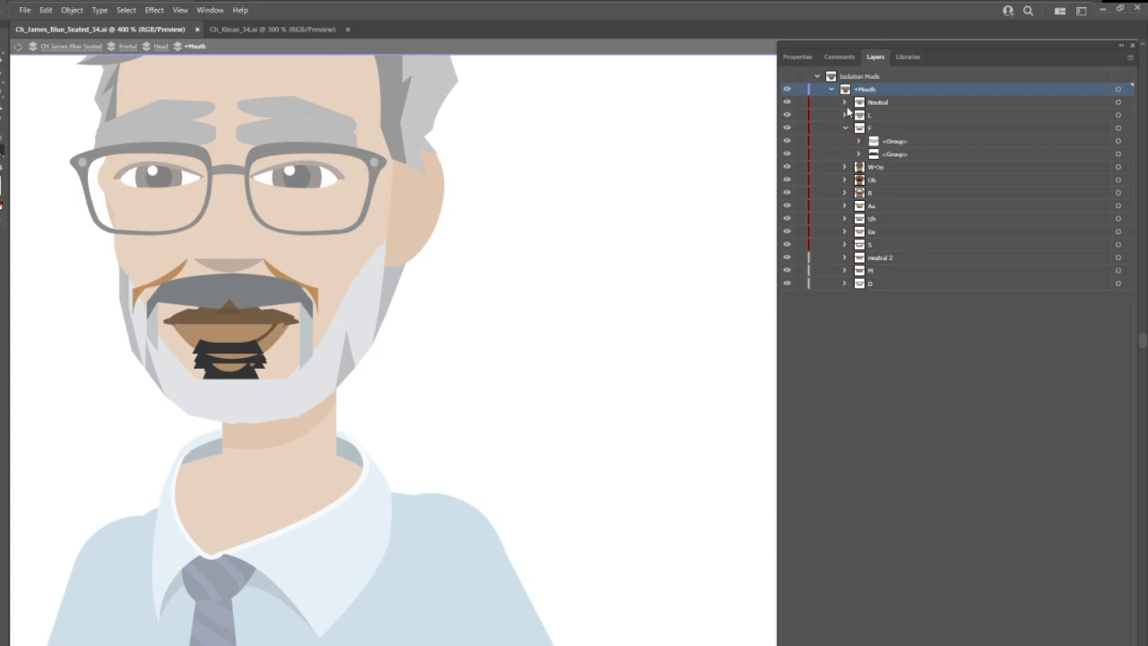
click(844, 102)
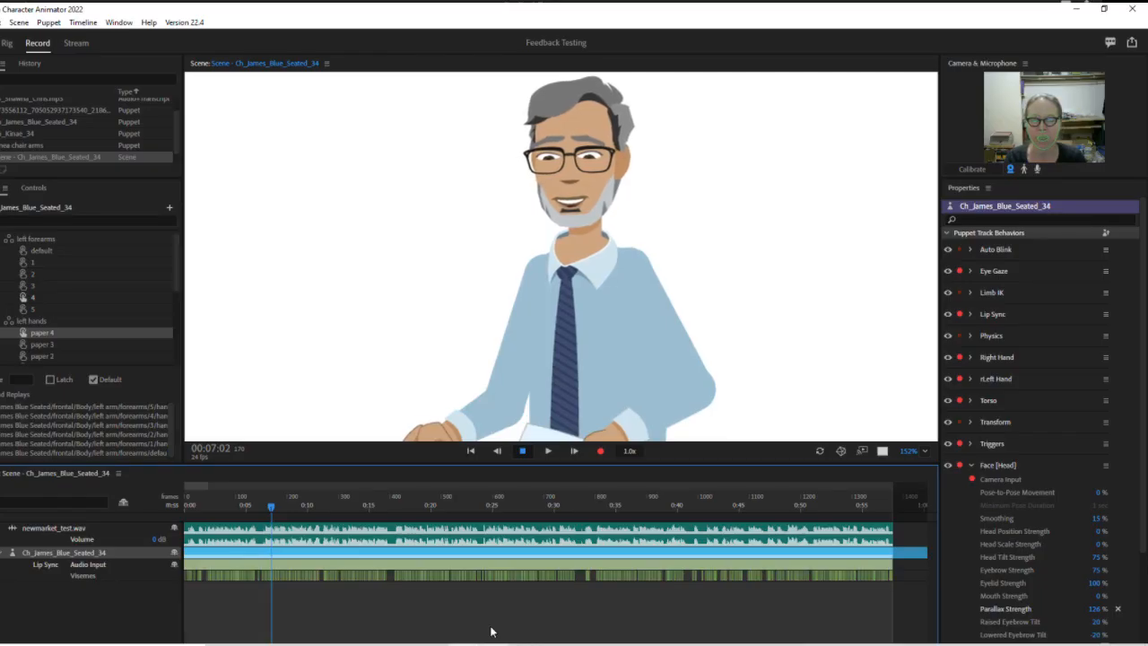
Step: Switch to Character Animator and scrub the James scene from about 00:06:01 to 00:07:15 to check the mustache across mouth shapes
click(259, 506)
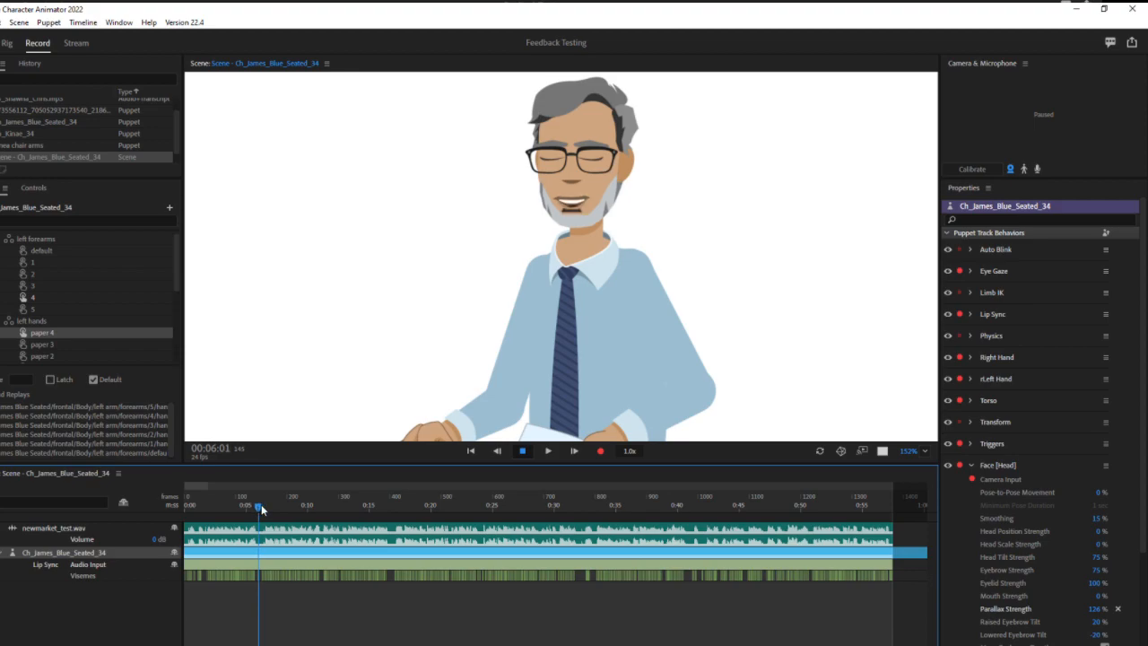
click(262, 508)
drag(262, 507, 278, 513)
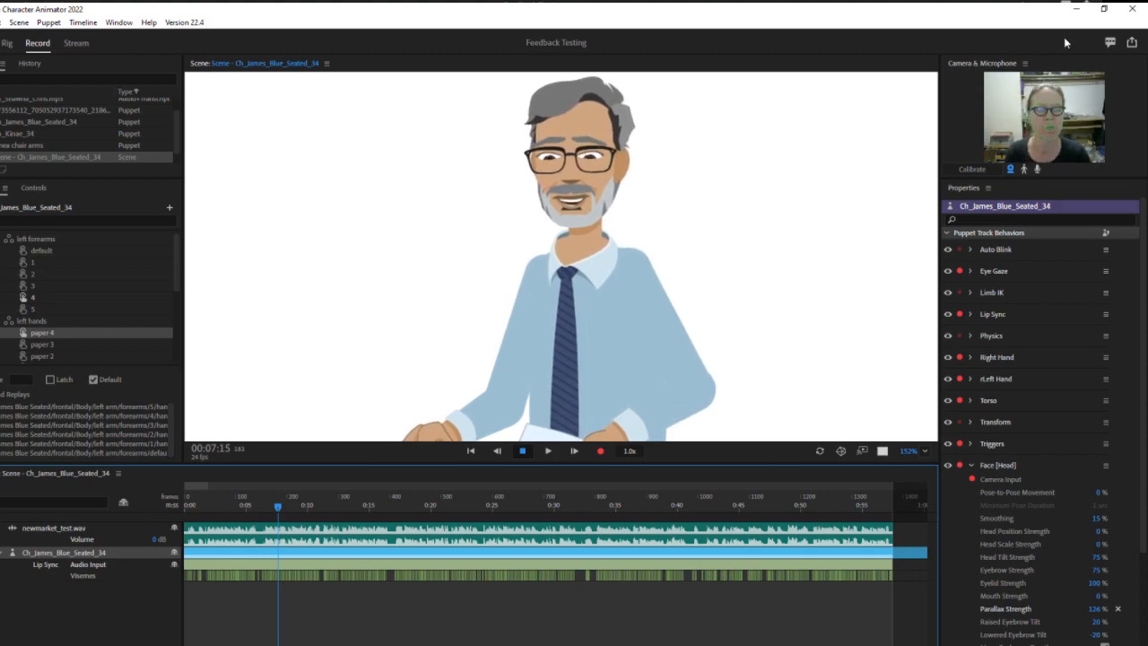
Step: Calibrate the camera's rest pose and open the James puppet's rig to inspect the collar layer
click(980, 169)
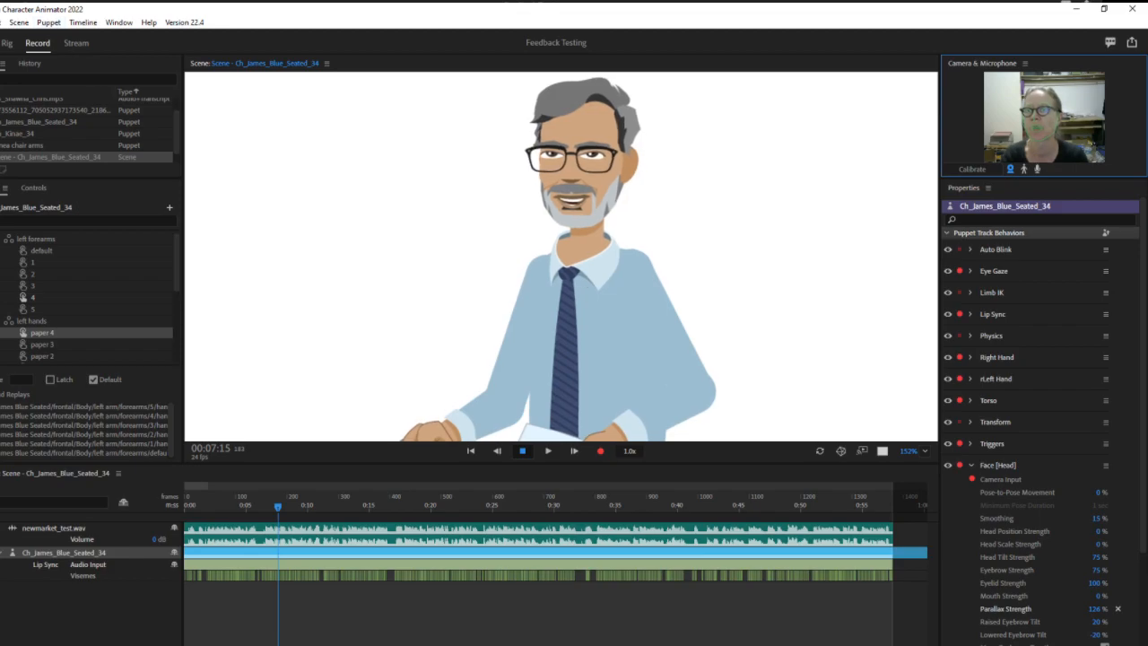
click(8, 44)
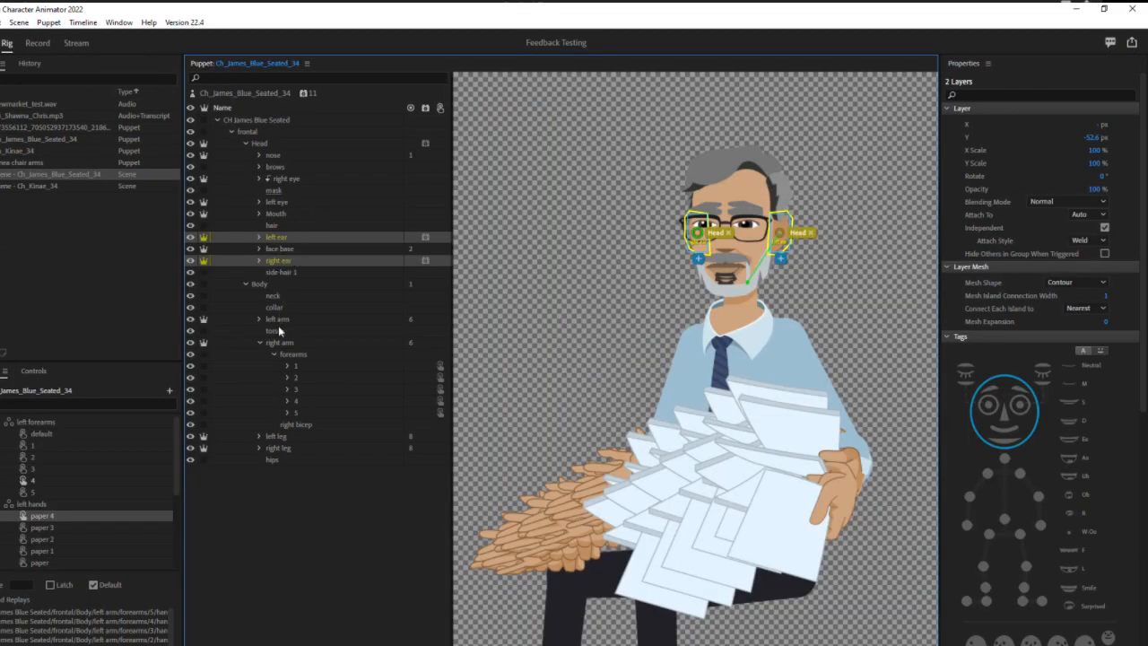
click(273, 306)
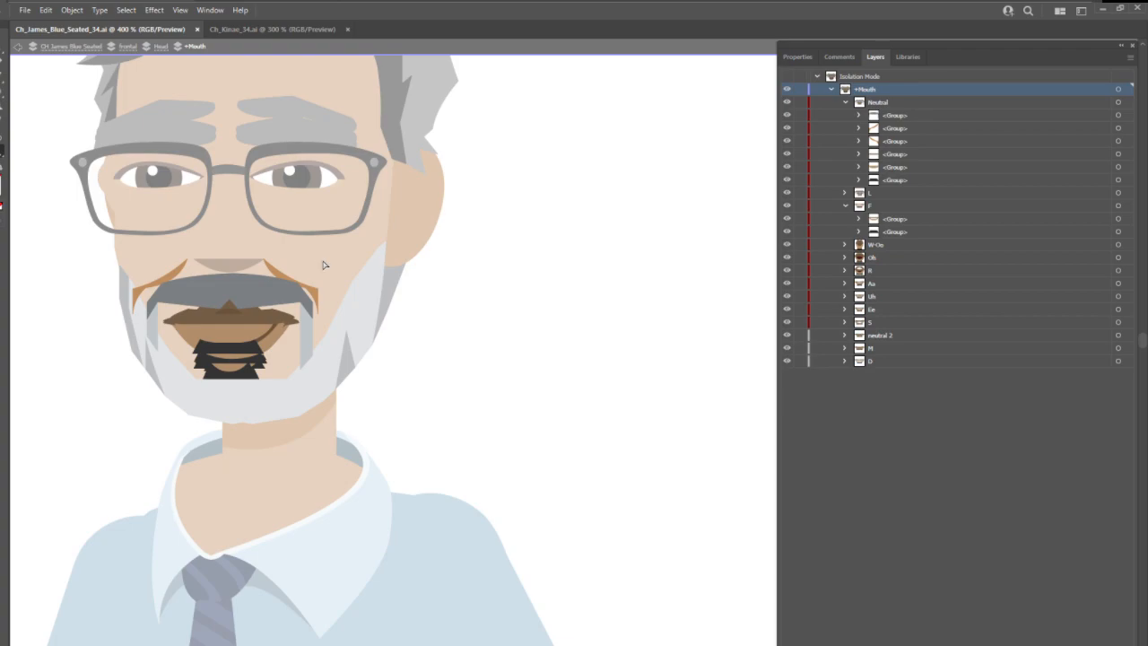
Step: Switch to Illustrator, leave isolation of James's +Mouth layer and collapse that layer
click(1131, 59)
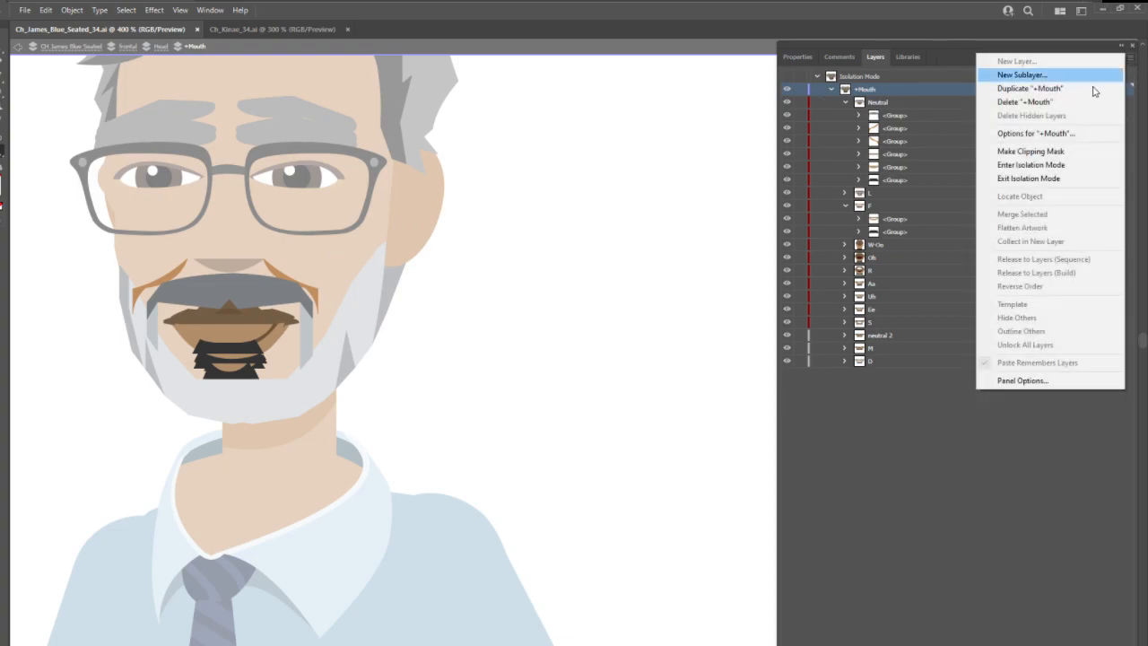
click(1027, 179)
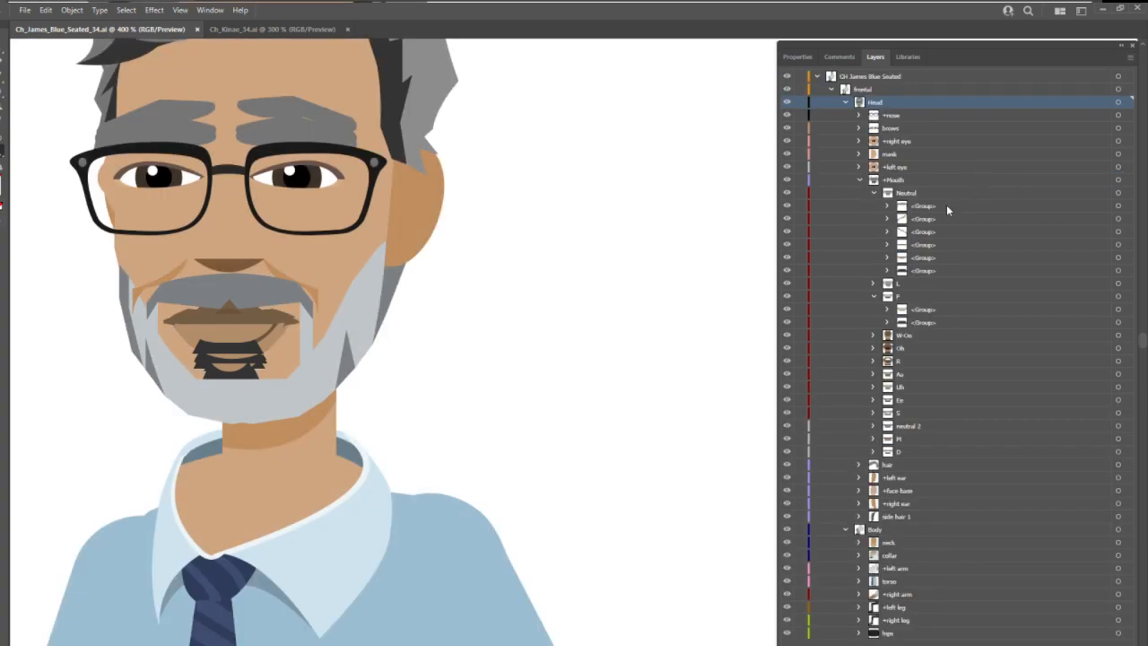
click(859, 179)
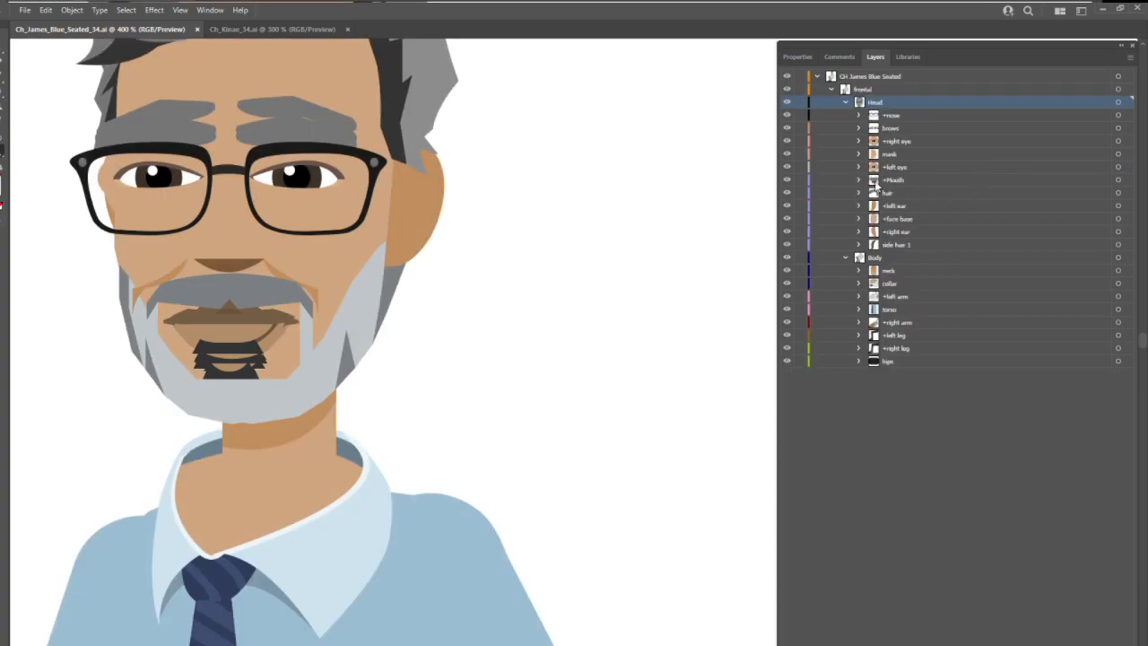
Step: Expand the torso layer in James's Body group and rename its upper group "tie"
click(888, 287)
click(889, 310)
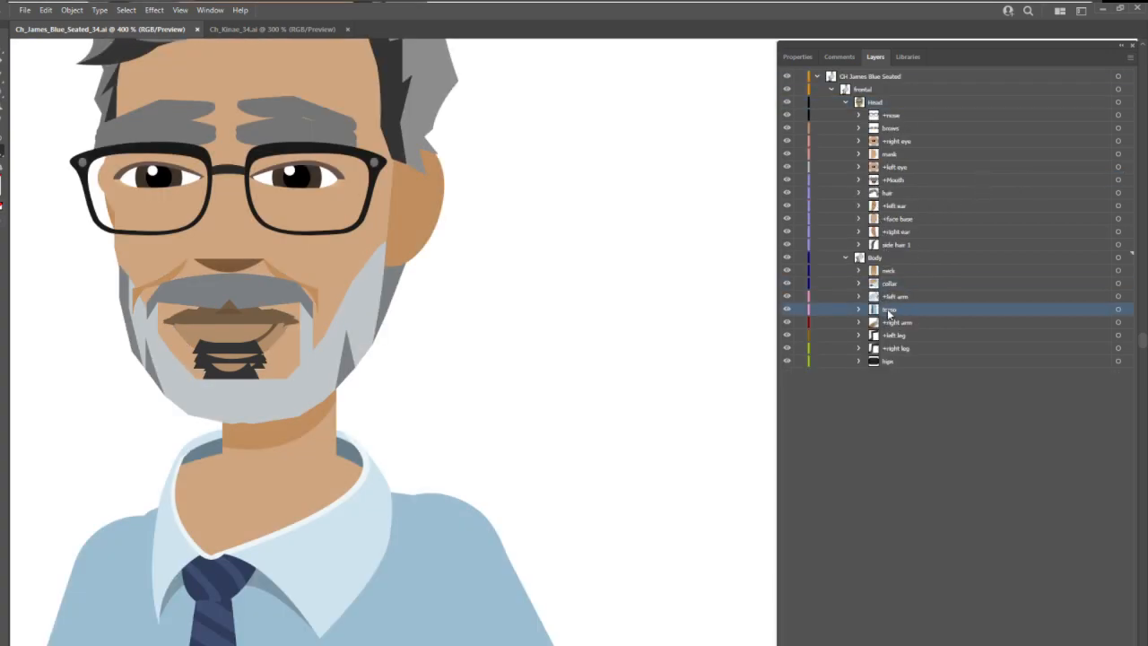
click(859, 311)
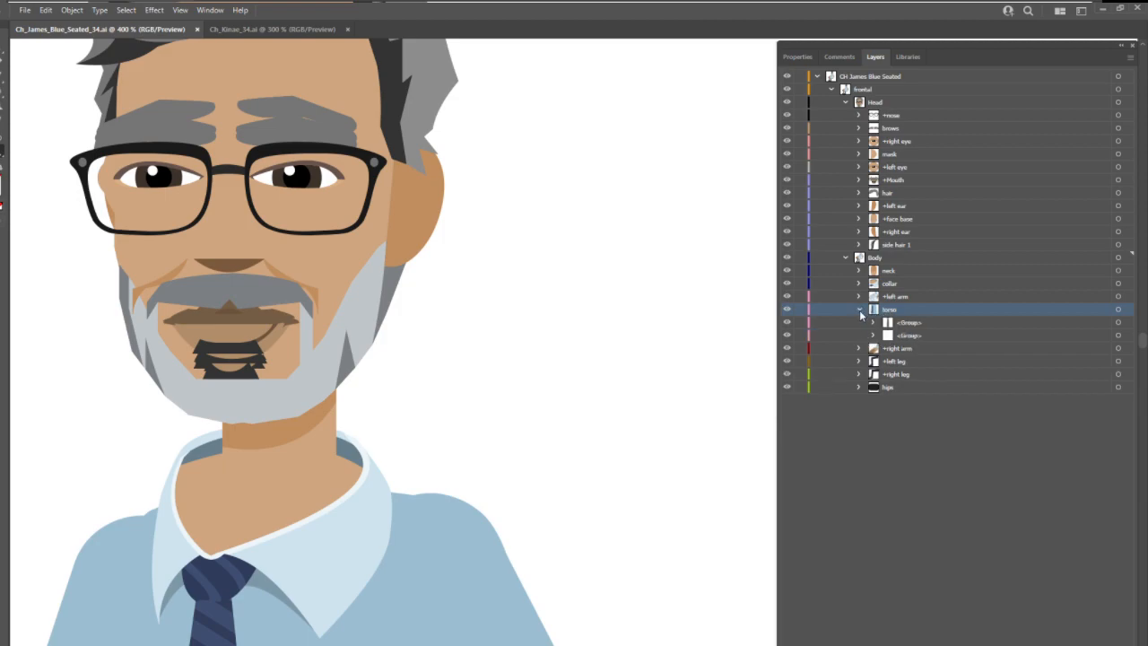
double_click(913, 322)
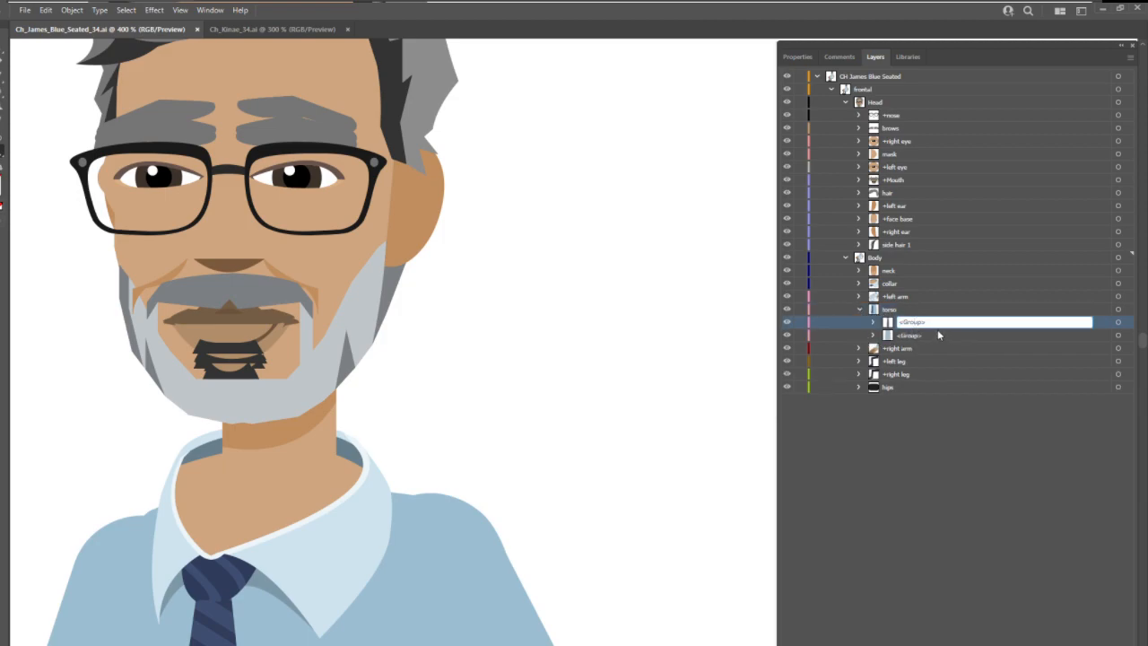
key(ctrl+a)
text(f)
key(Return)
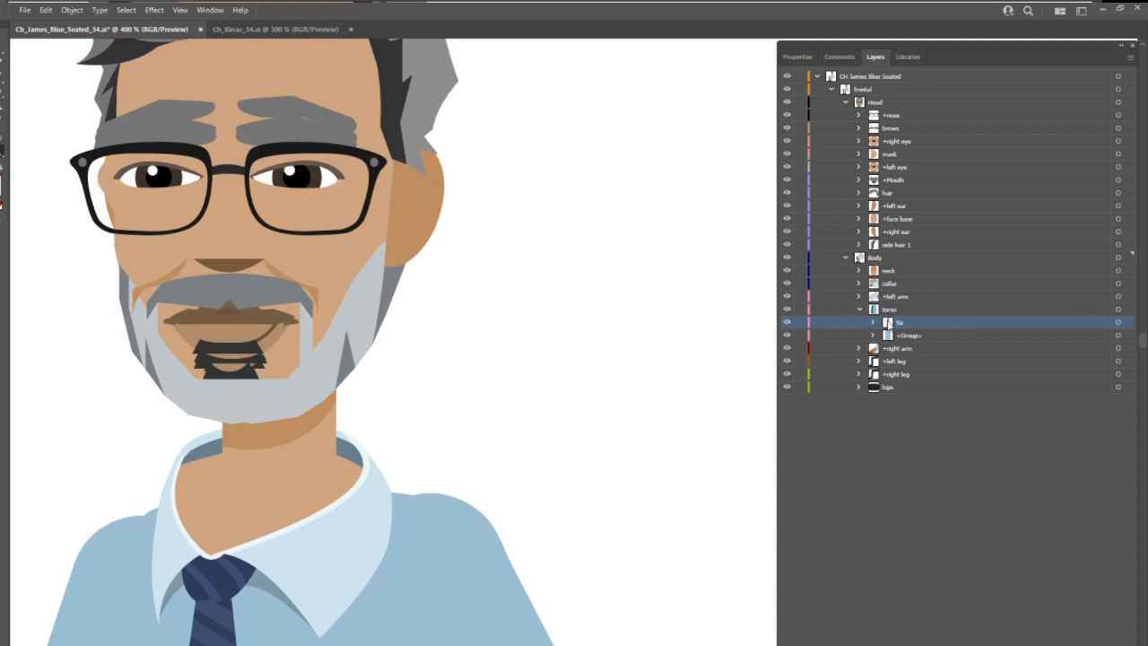
Step: Rename the remaining group in the torso layer "shirt" and save the James artwork
click(910, 339)
double_click(910, 337)
text(thirt)
key(Return)
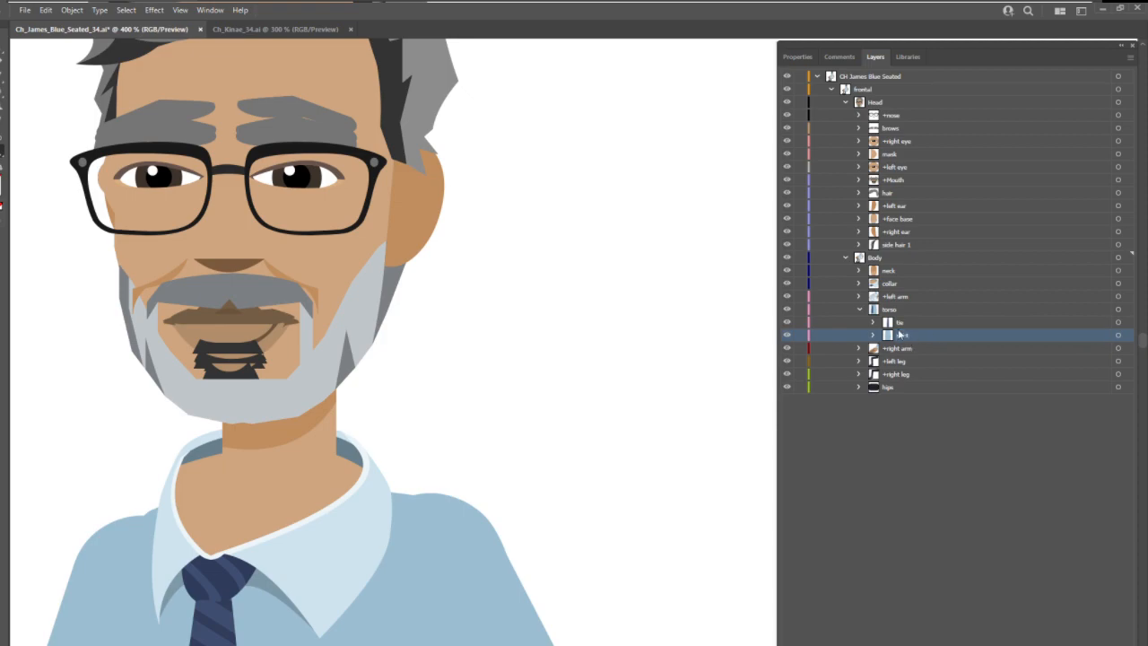
key(ctrl+s)
Step: Switch to Character Animator and rig the torso's tie layer as independent, with its origin at the knot and a Dangle handle partway down
key(alt+Tab)
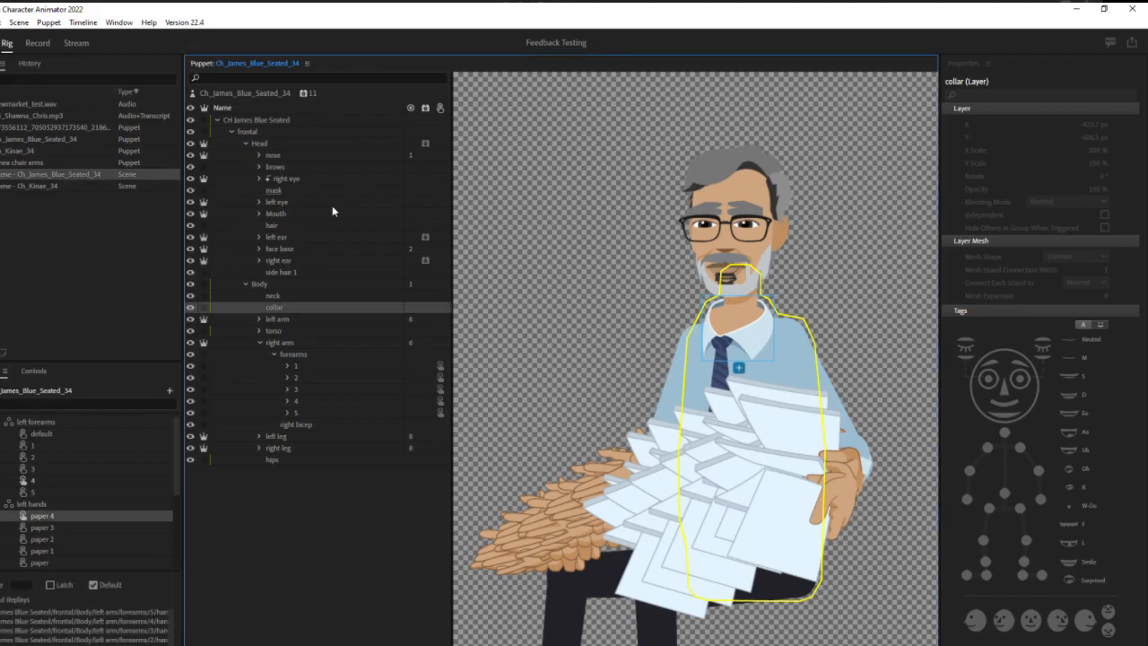
click(260, 331)
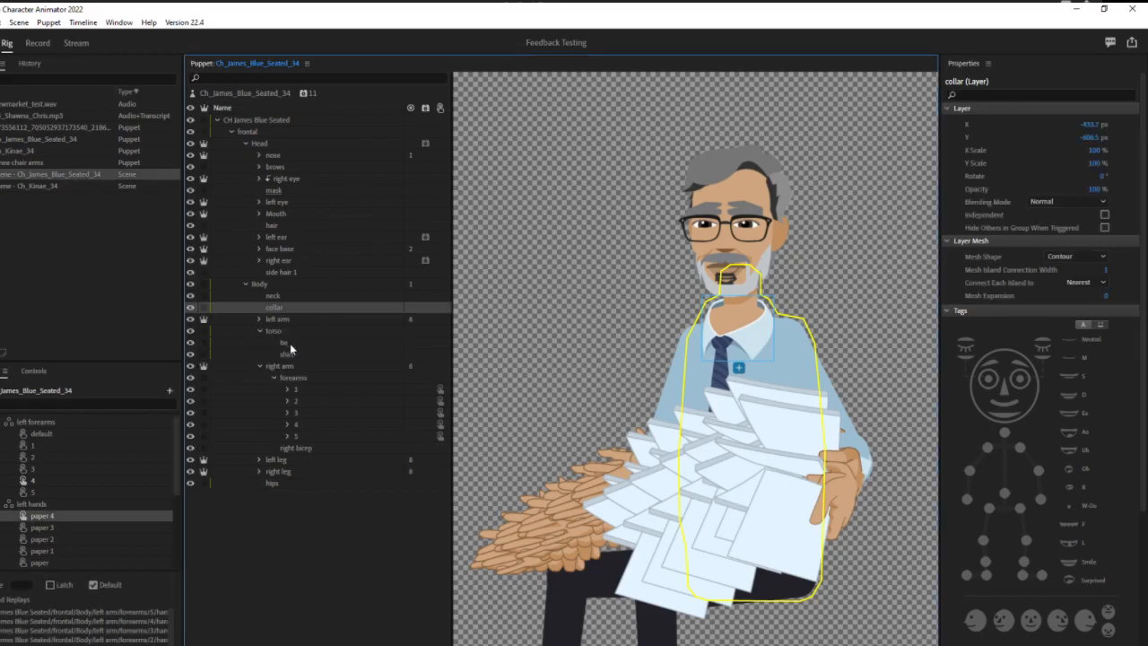
click(288, 343)
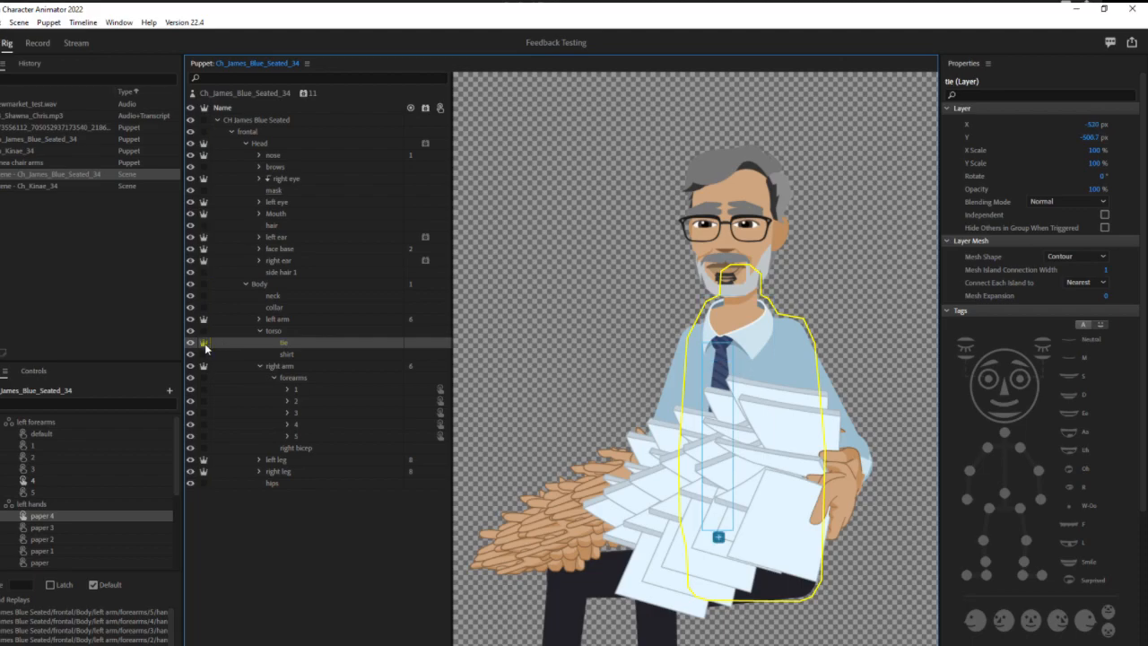
click(204, 343)
drag(716, 437, 722, 351)
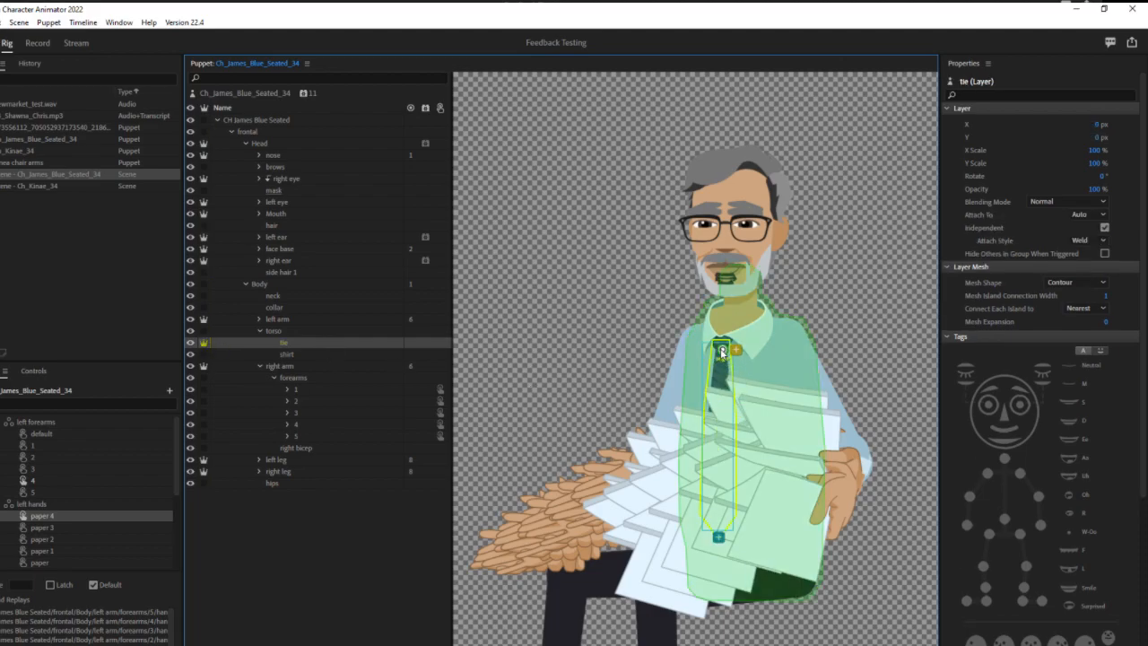
click(715, 510)
Step: Check the tie and collar on James in the scene at 248% zoom and recalibrate the camera's rest pose
click(37, 43)
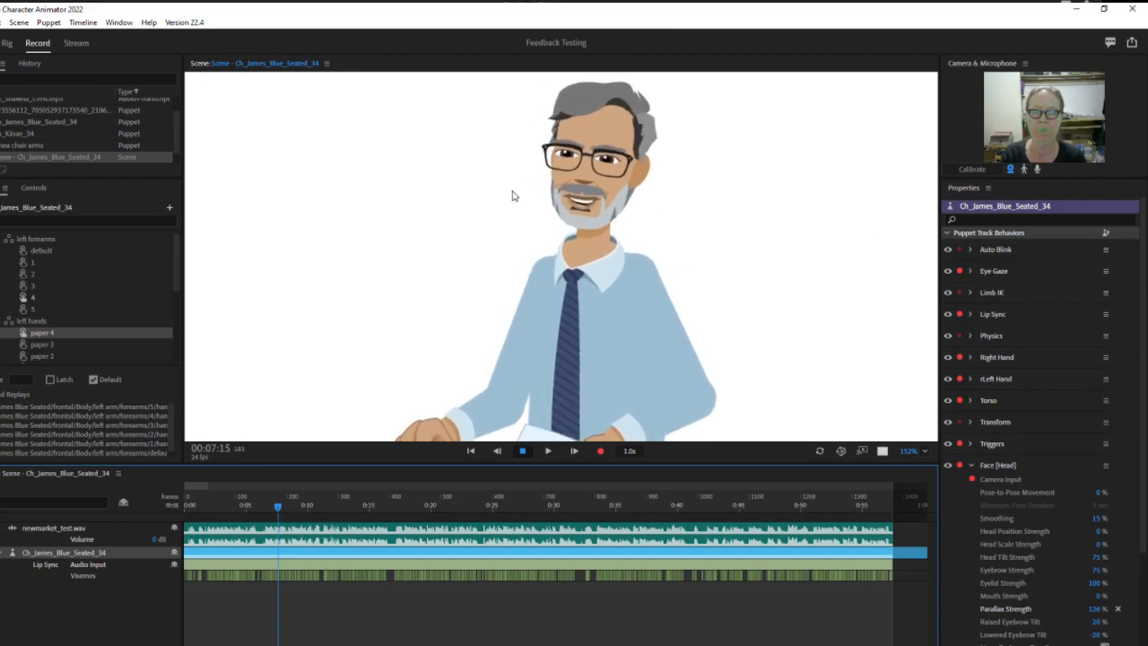
click(8, 43)
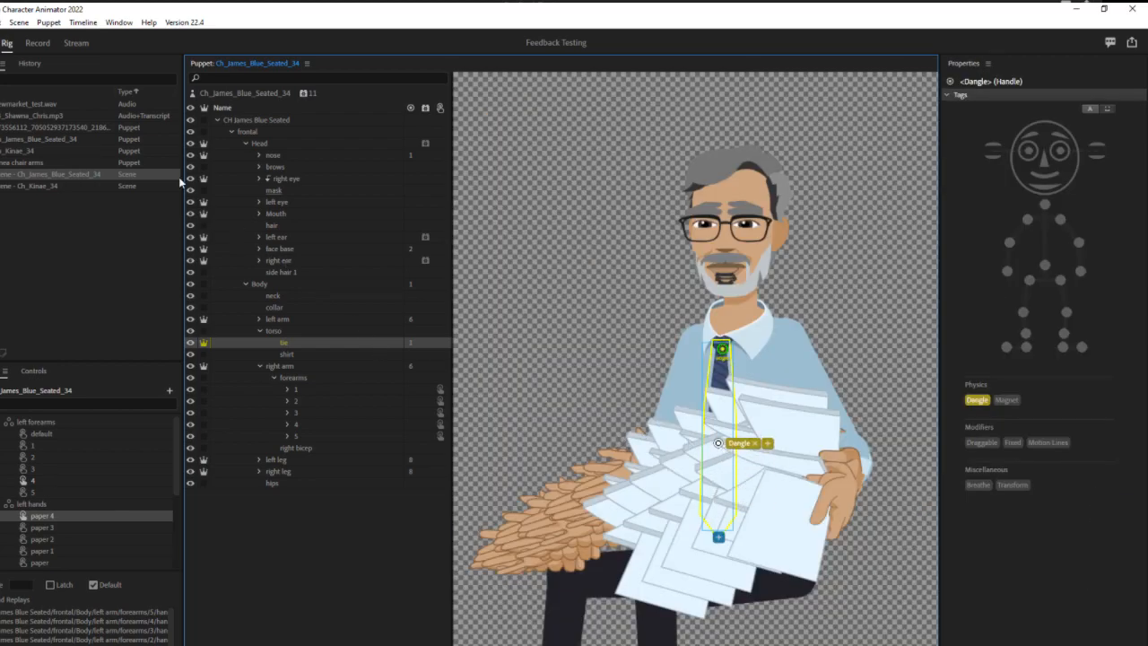
click(37, 43)
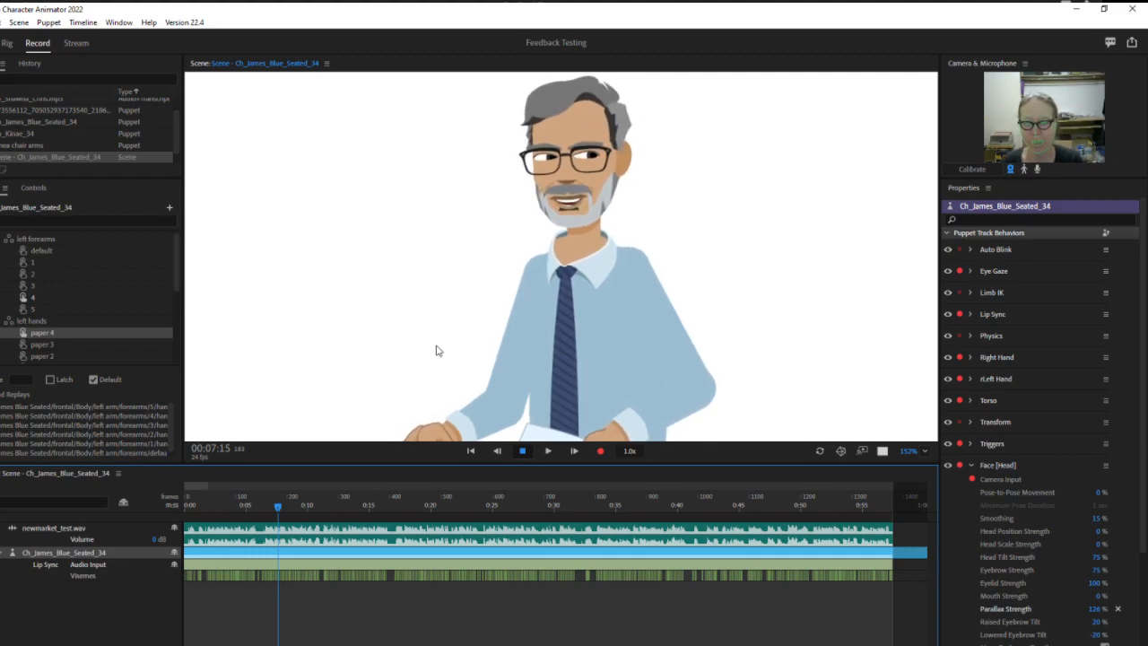
click(911, 452)
drag(912, 452, 926, 403)
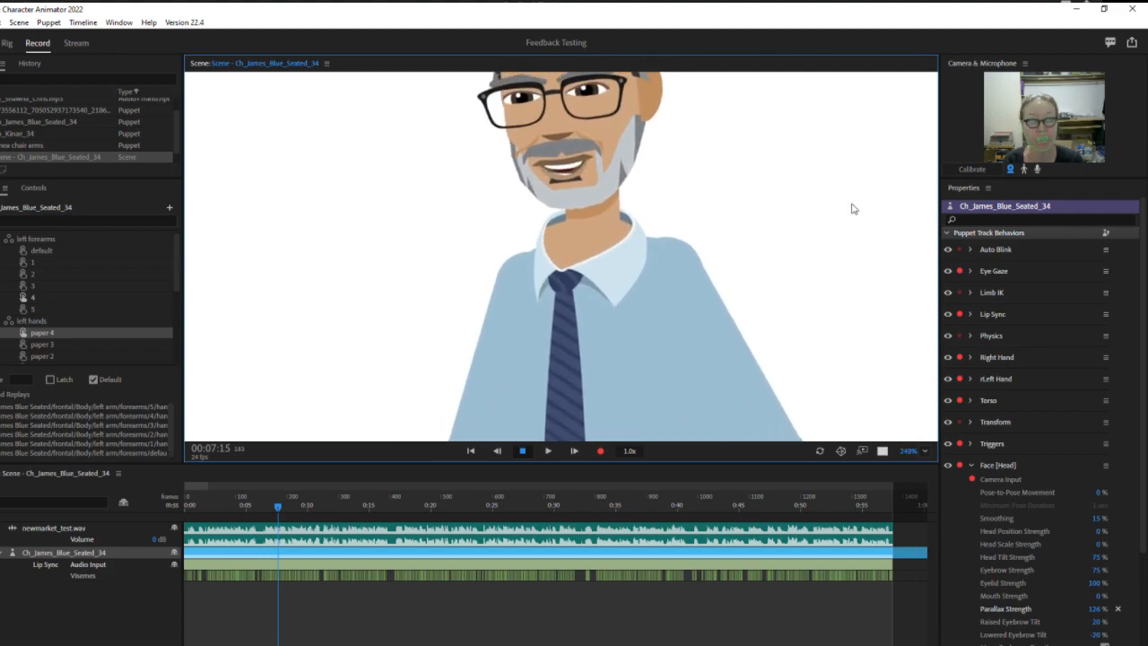
drag(769, 190, 757, 305)
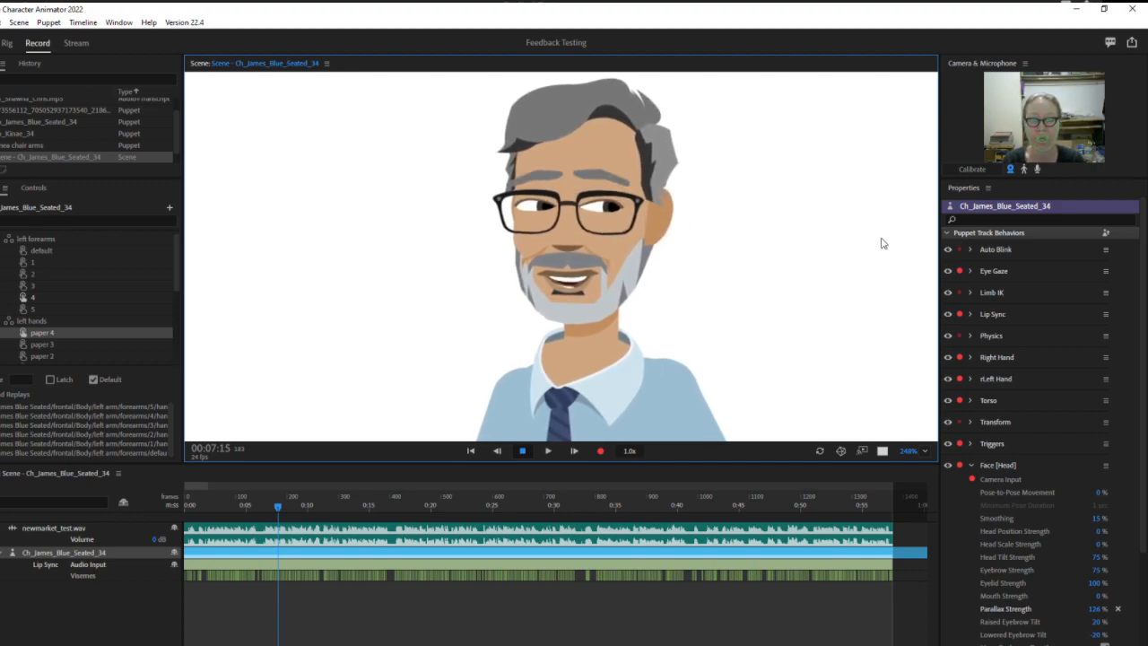
click(972, 168)
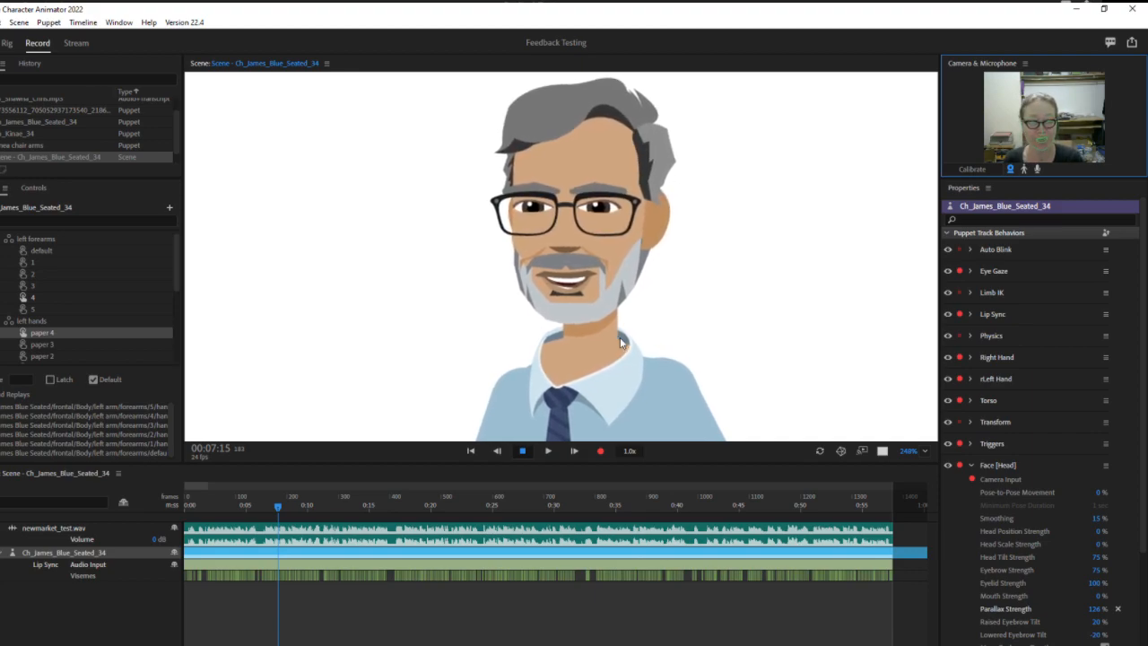
Step: Fit the whole scene in view, arm only the Triggers behavior and test James's triggers 3 and 2
click(926, 452)
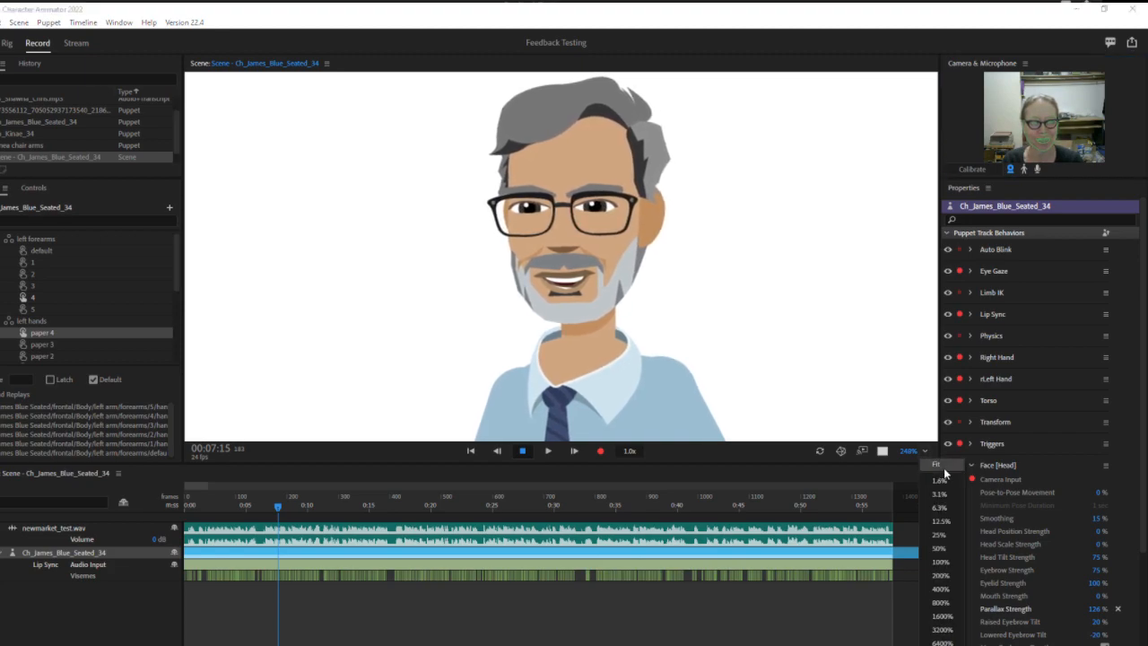
click(918, 483)
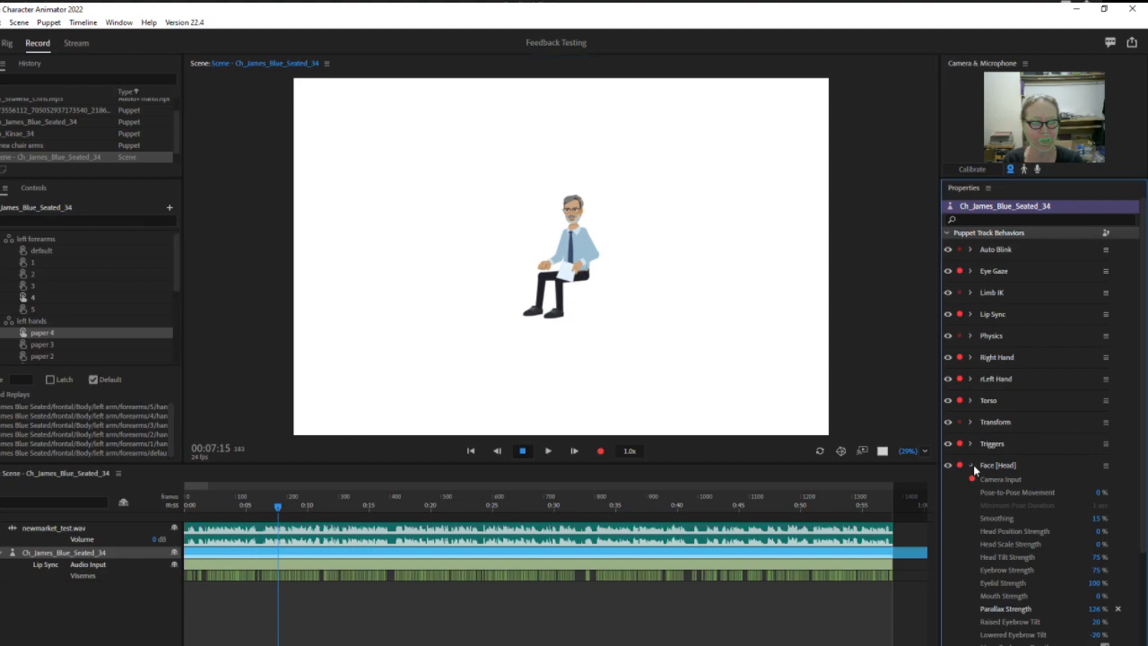
click(972, 466)
ctrl+click(959, 468)
click(961, 445)
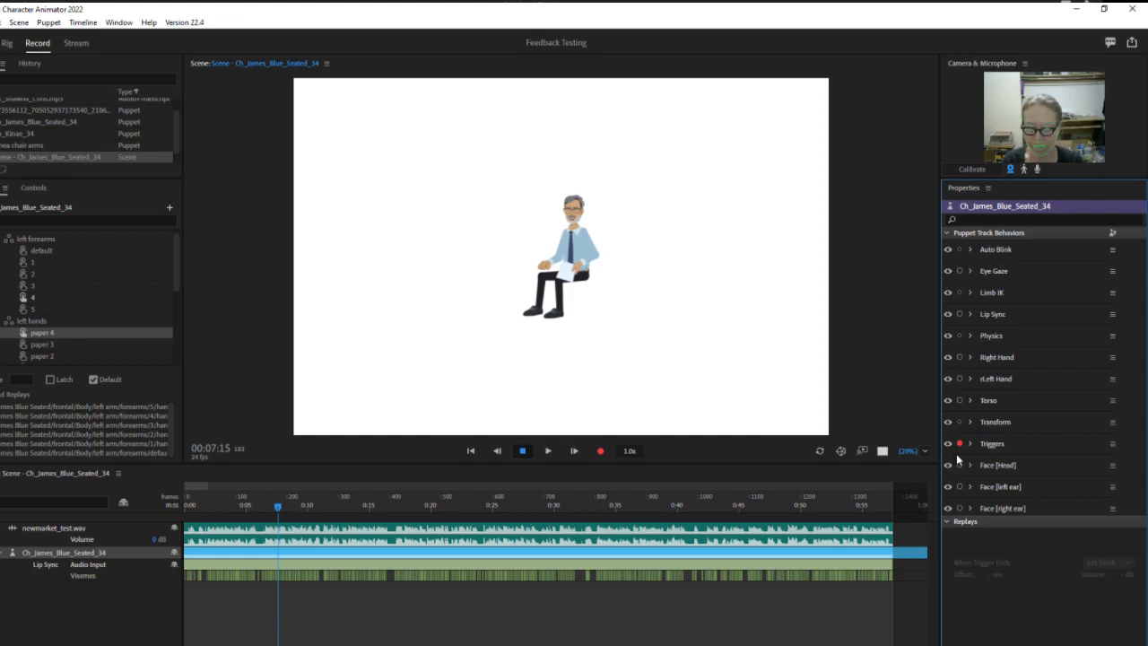
key(3)
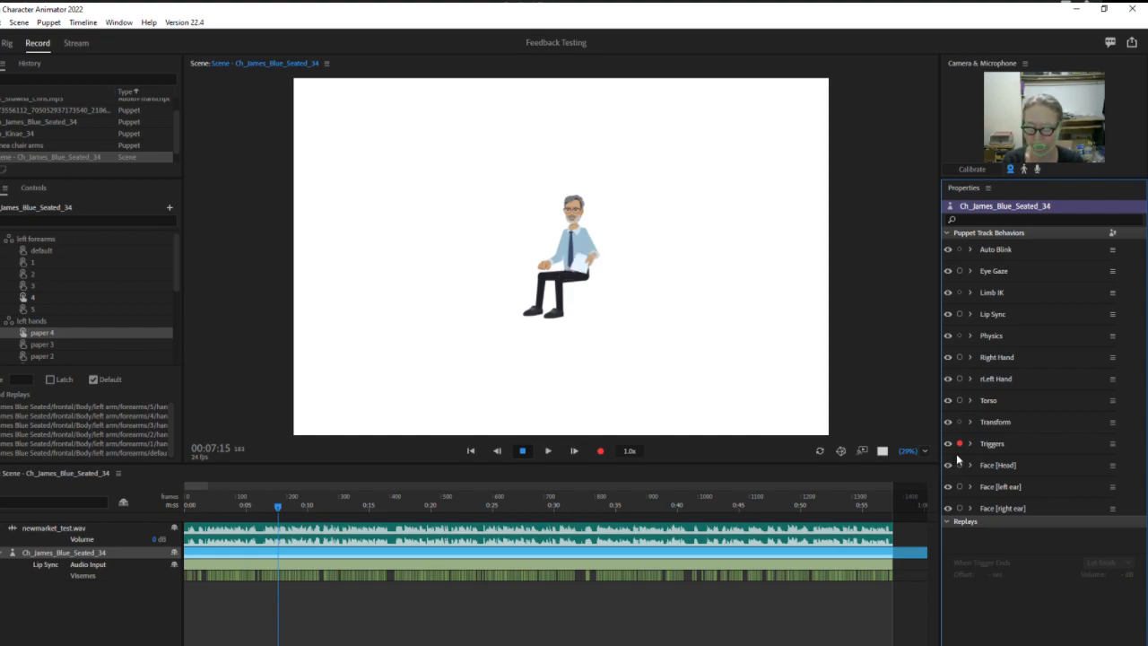
key(2)
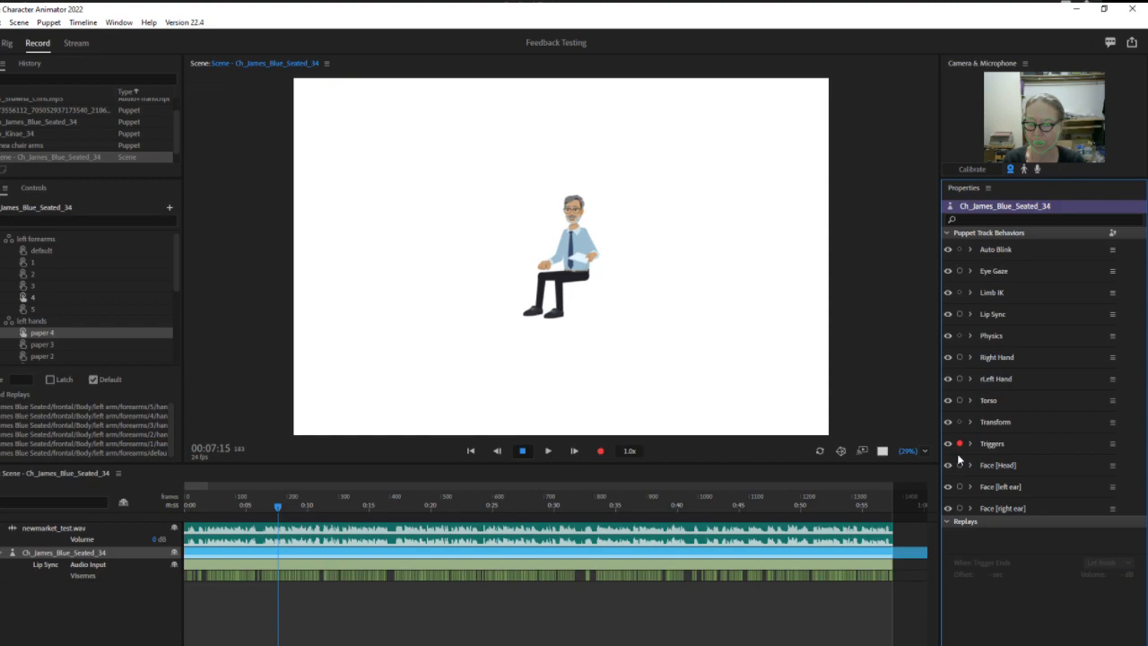
Step: Delete James's Lip Sync take and try recording triggers from 00:07:15
click(404, 564)
key(Delete)
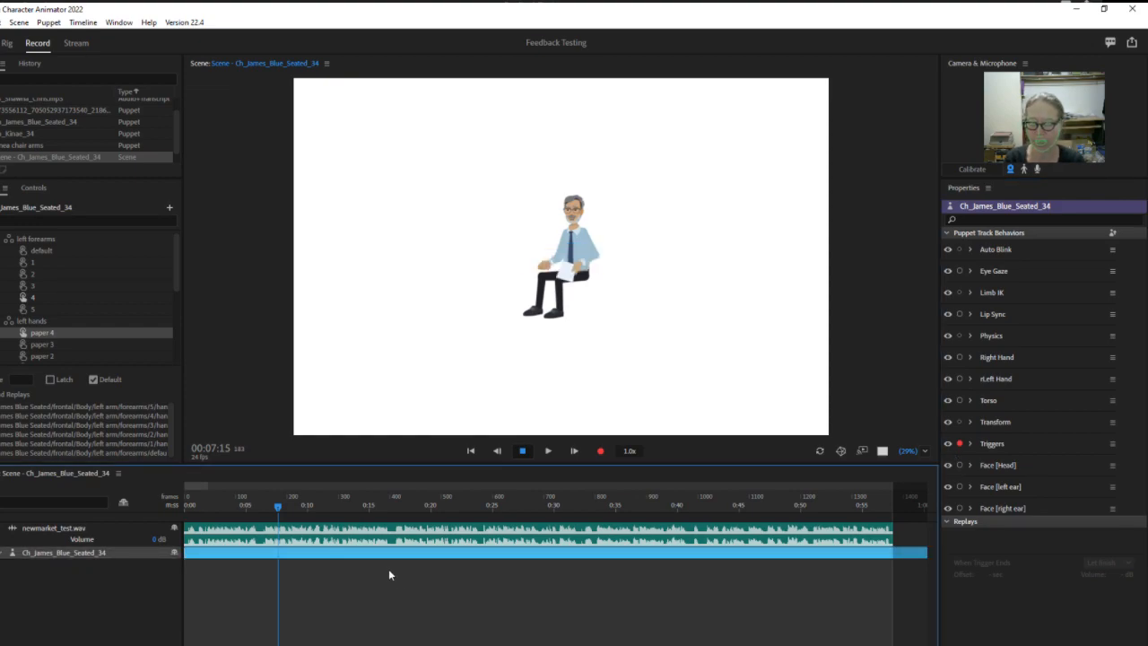
click(599, 451)
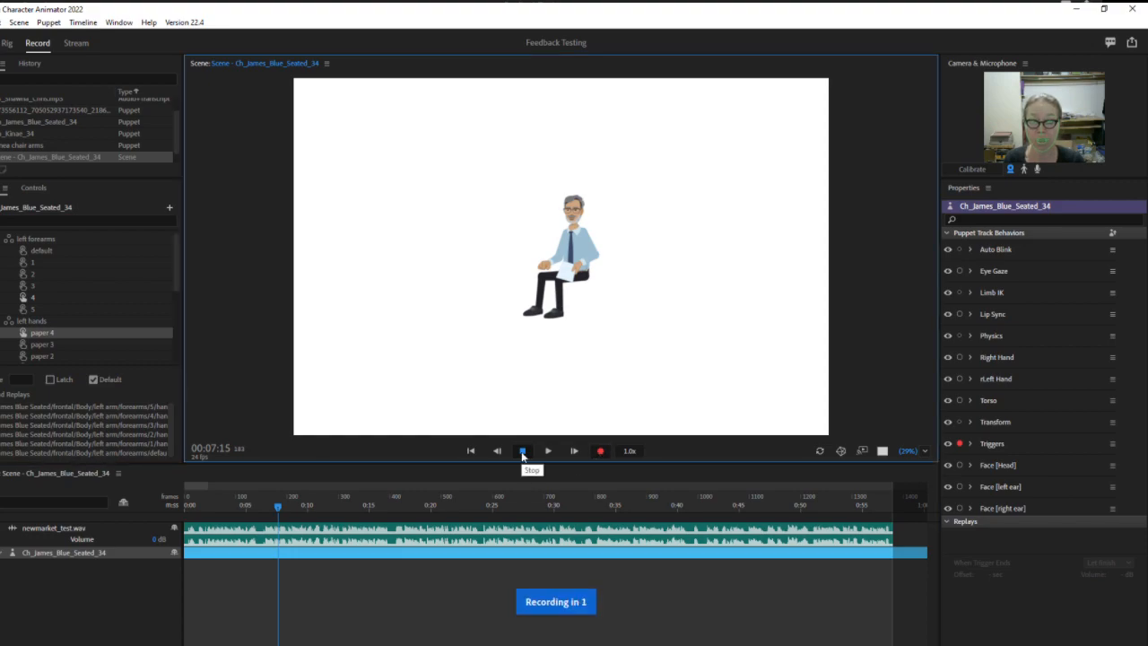
click(522, 451)
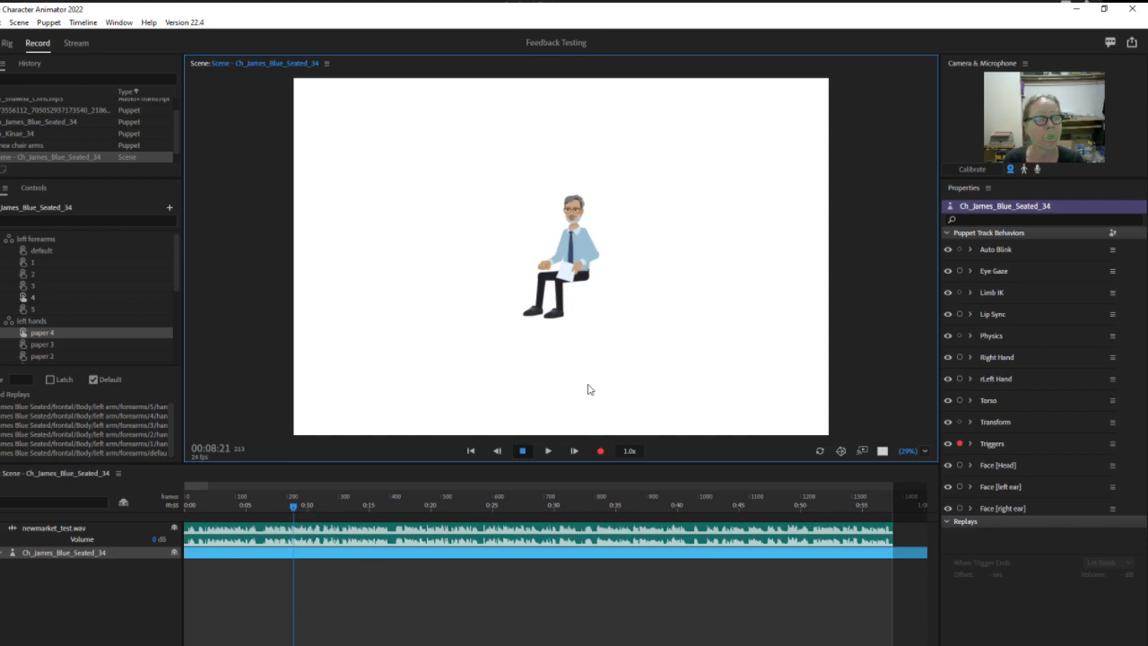
Step: Delete the newmarket_test.wav track and record a Triggers take on James from 00:03:06 to 00:05:09
click(545, 536)
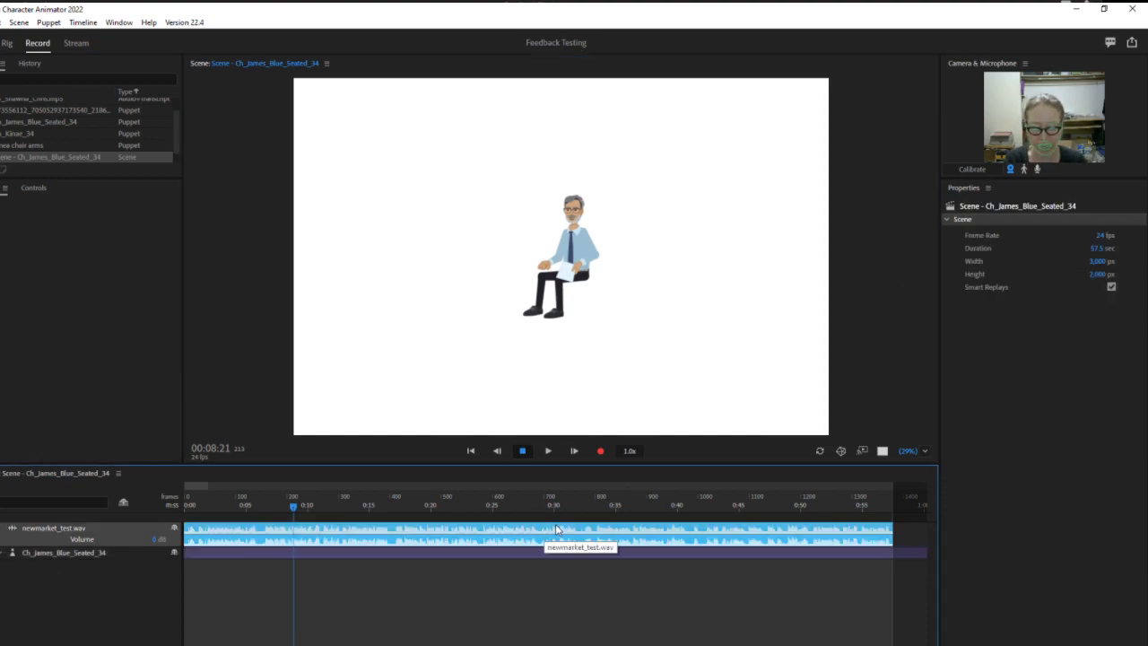
key(Delete)
click(224, 507)
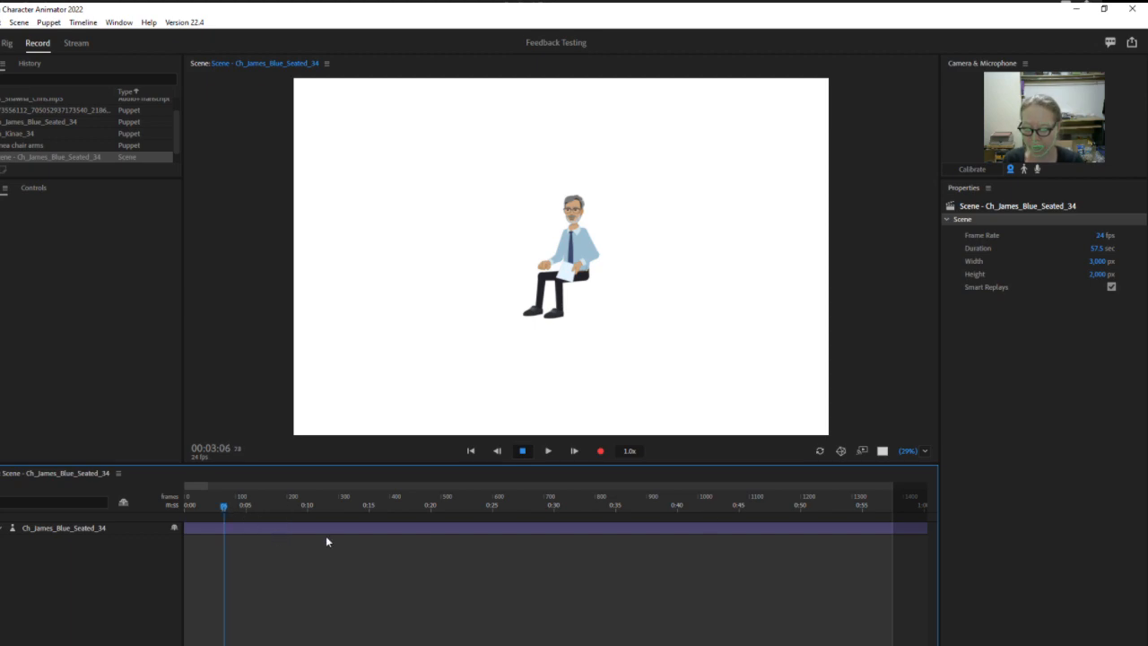
click(53, 527)
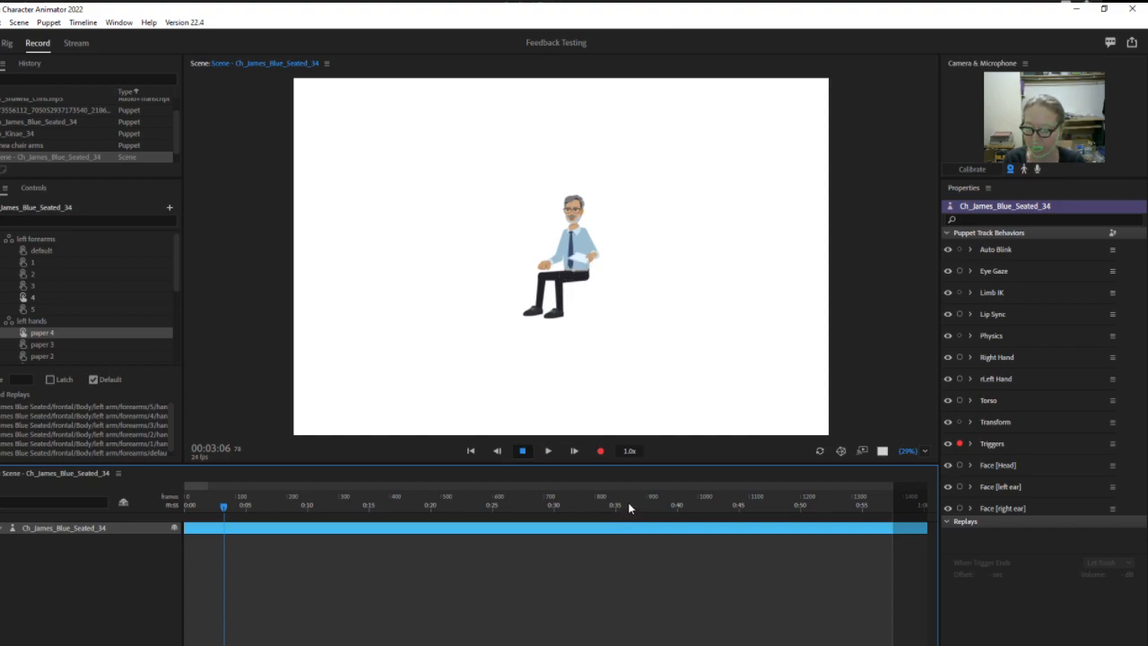
click(600, 451)
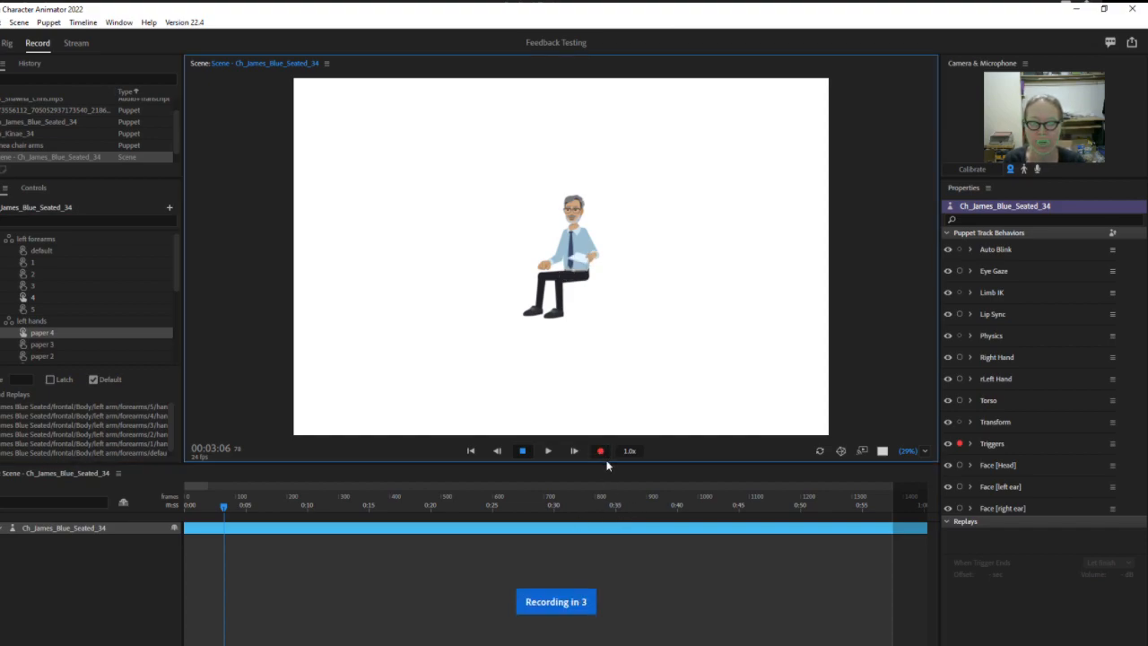
click(524, 451)
click(524, 451)
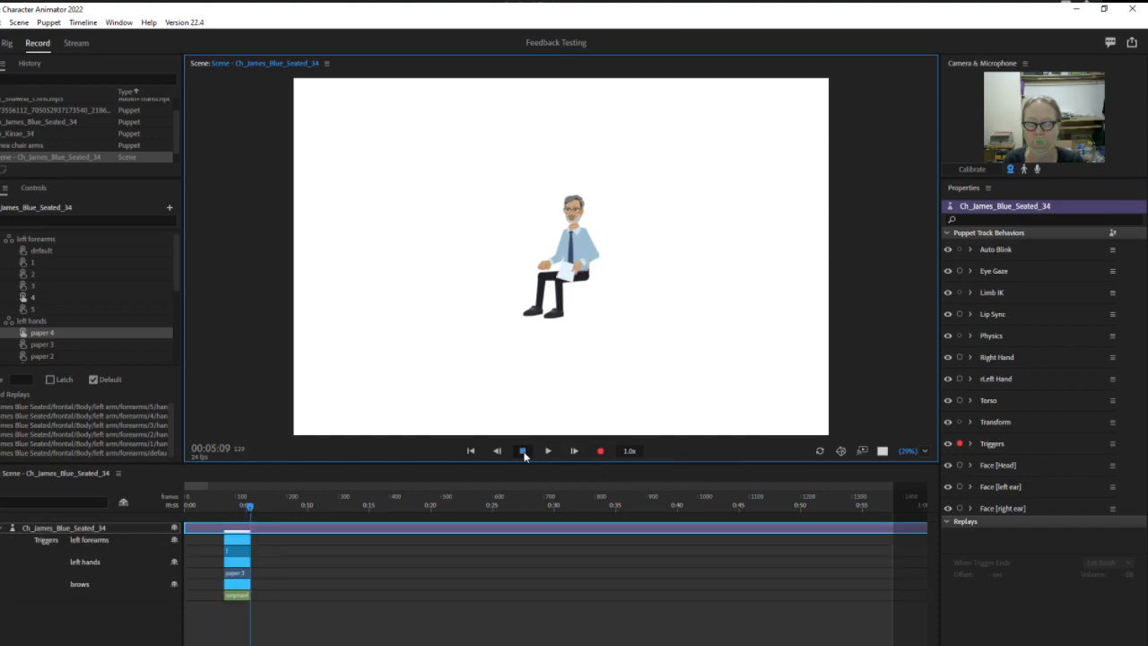
Step: Extend the trigger takes from 0:00 to about 0:47 and delete the recorded forearm, paper 3 and surprised trigger clips inside them
drag(227, 541, 177, 539)
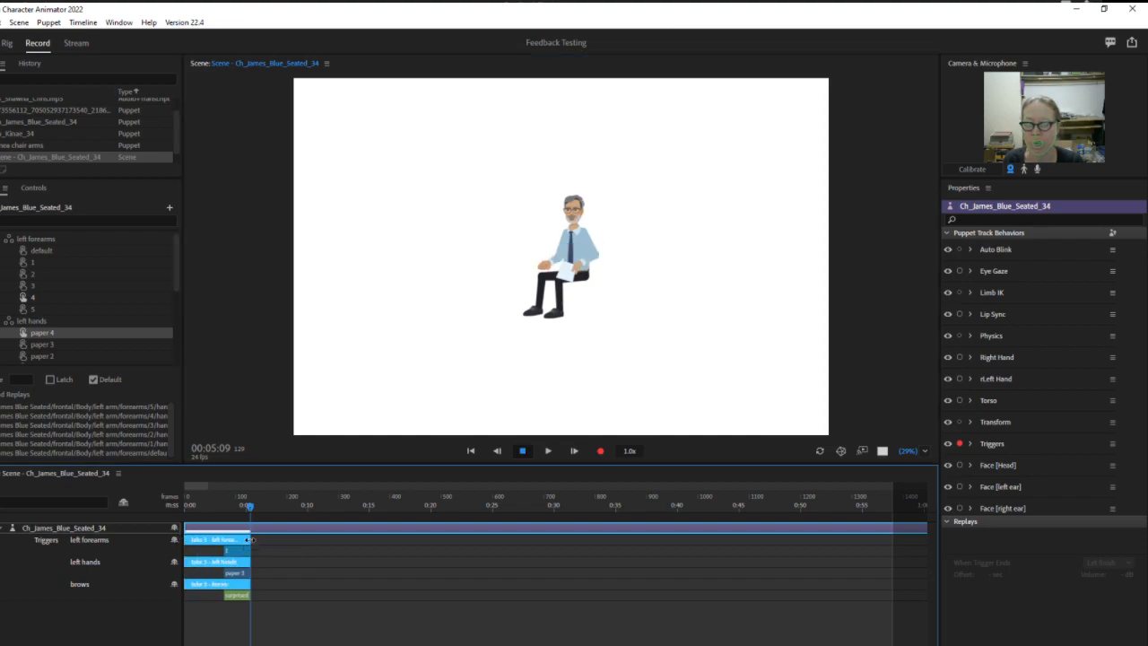
drag(252, 539, 764, 539)
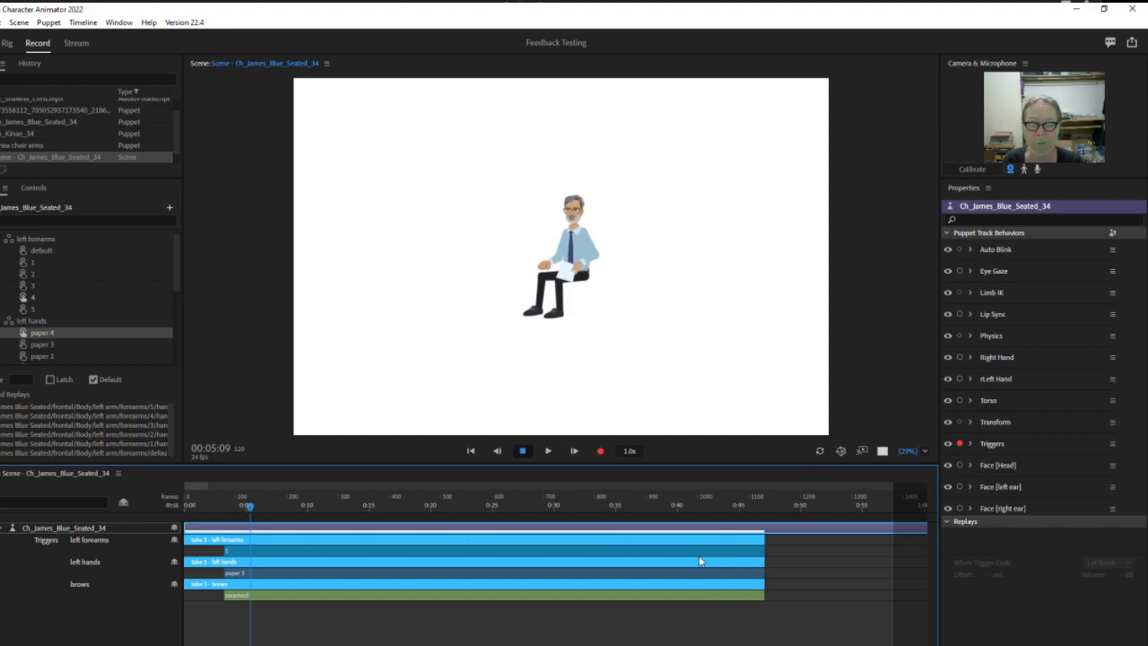
click(697, 551)
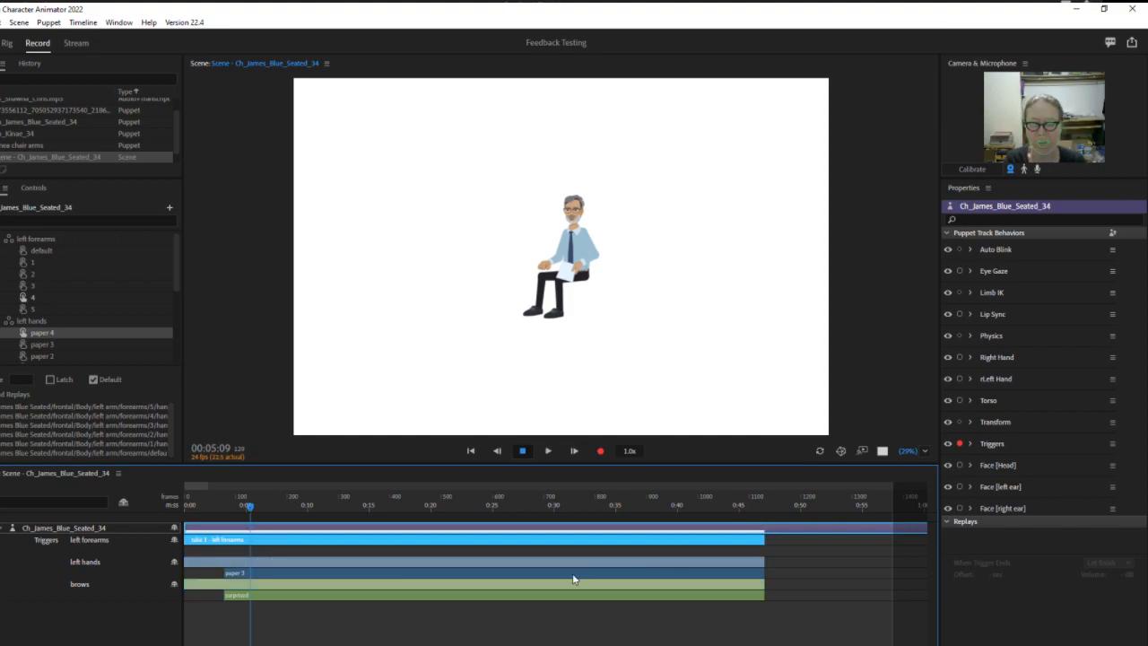
click(559, 596)
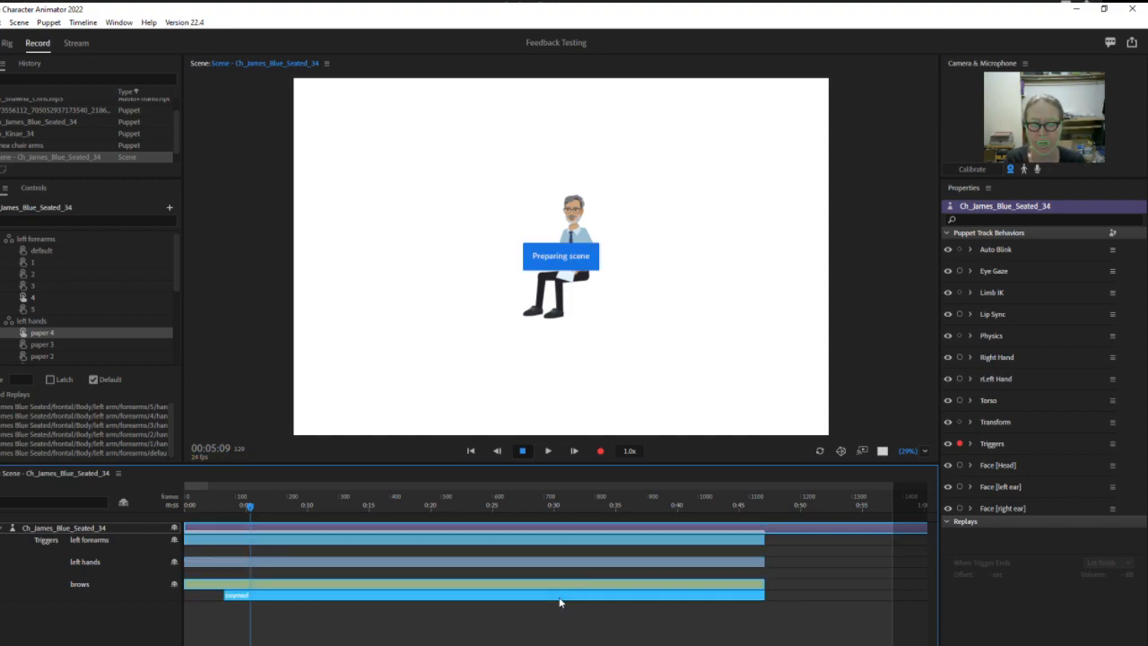
Step: Try a trigger 1 clip in the left forearms take from about 0:07 to 0:09 and delete it
right_click(266, 552)
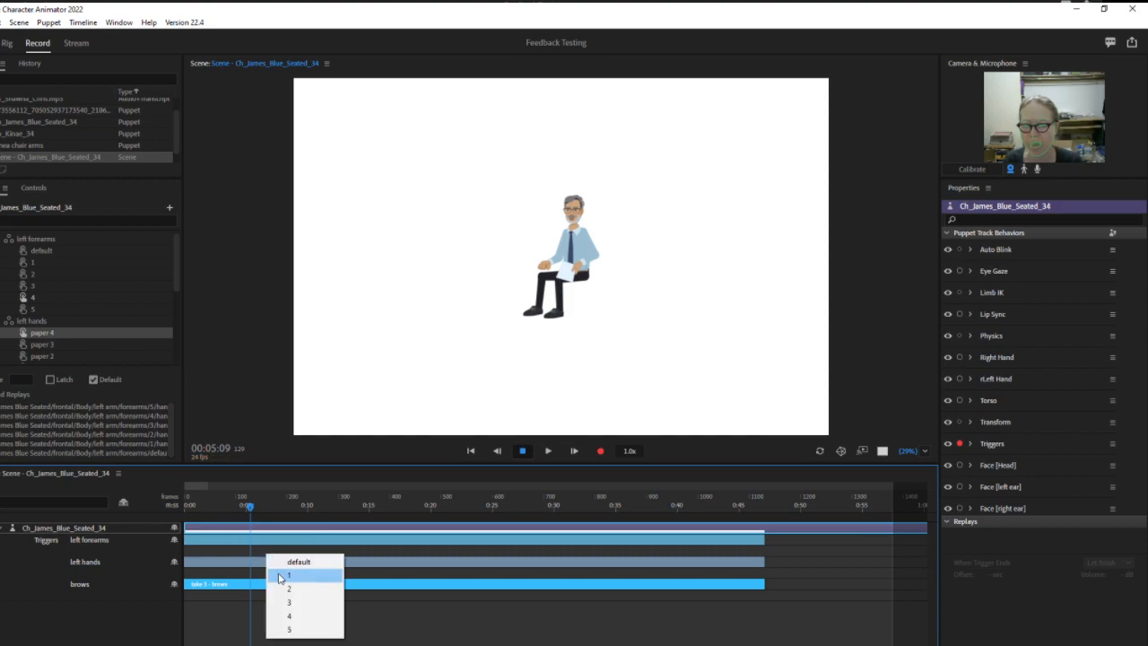
click(281, 578)
drag(273, 552, 297, 552)
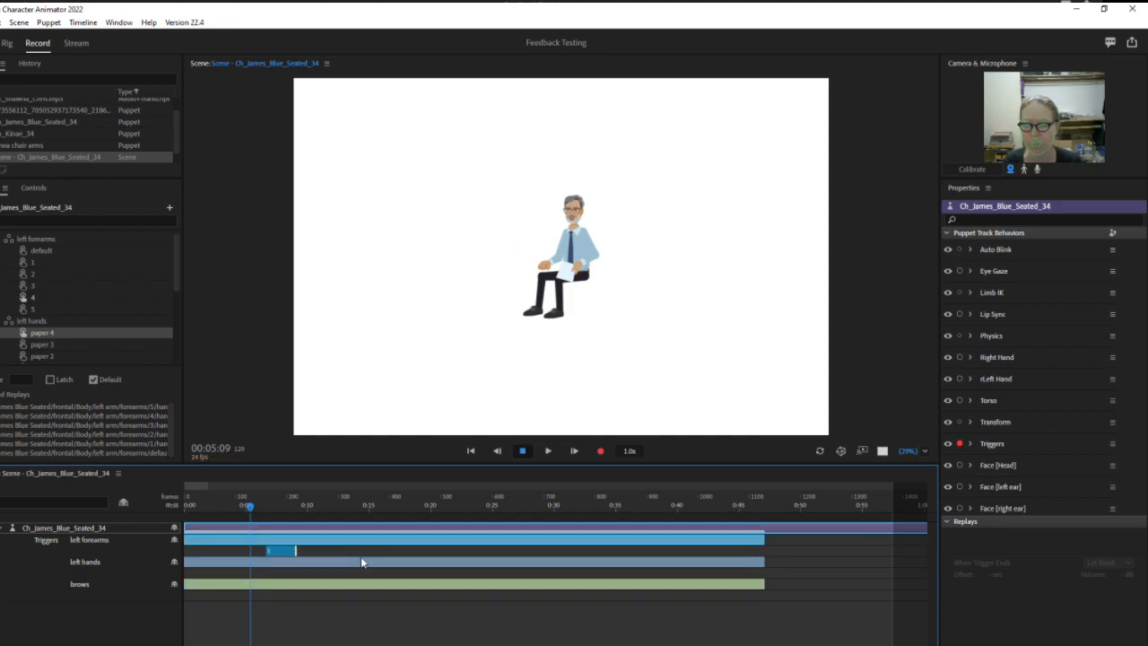
click(308, 551)
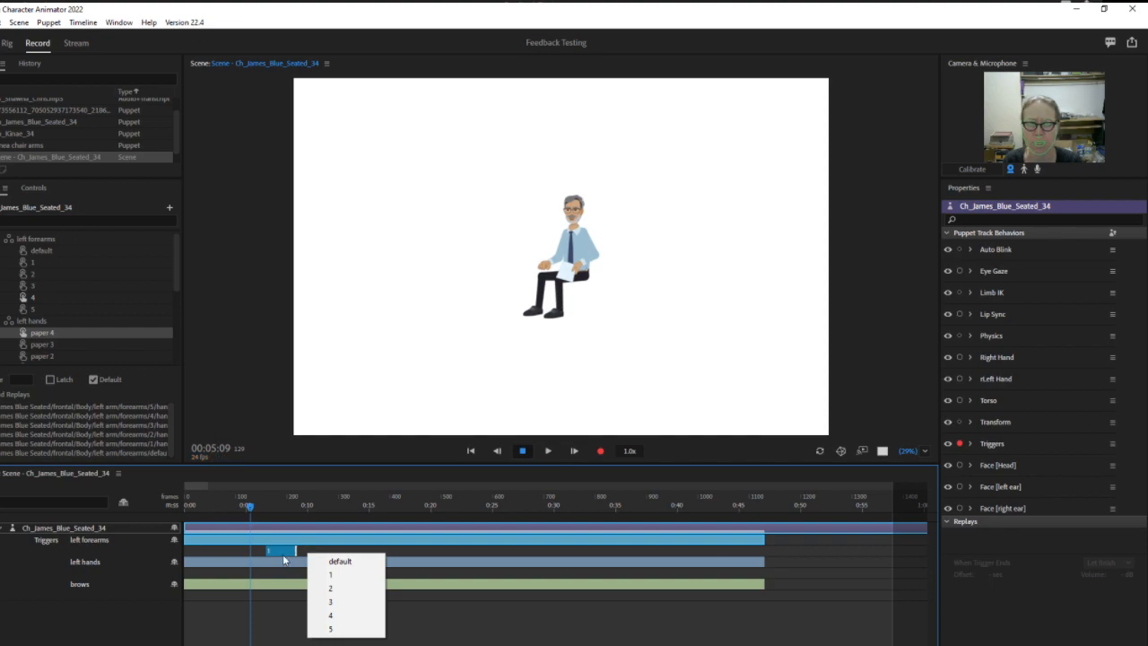
click(289, 552)
key(Delete)
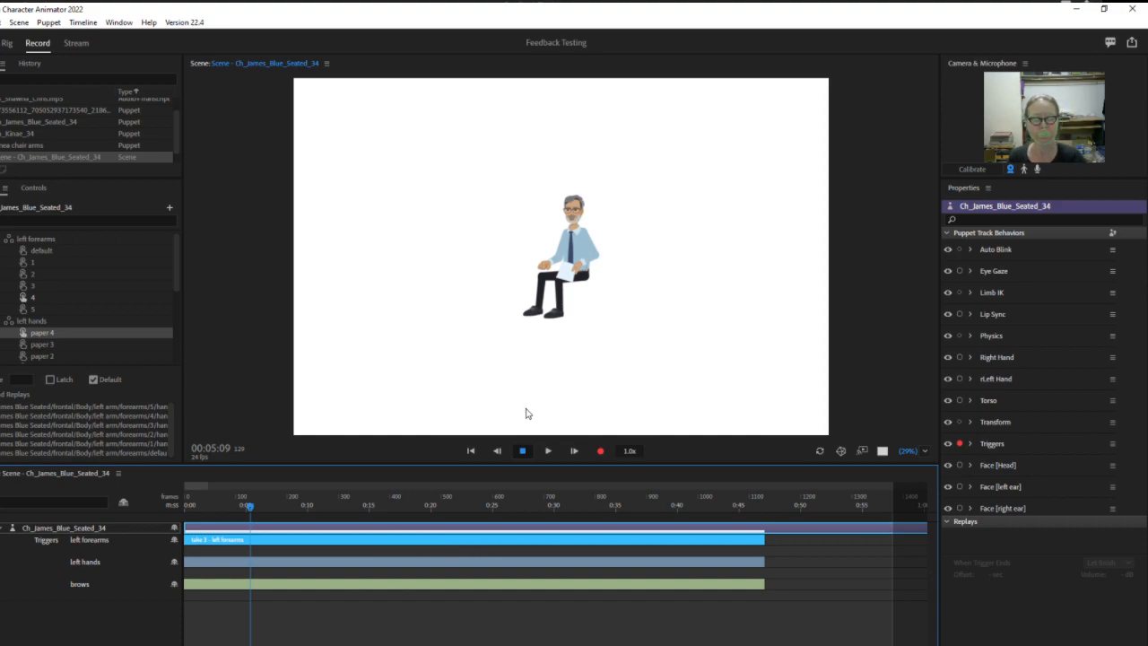
Step: Arm the Right Hand and rLeft Hand behaviors and pose James's empty hand on his knee and his paper hand lower on his thigh
drag(909, 458, 915, 416)
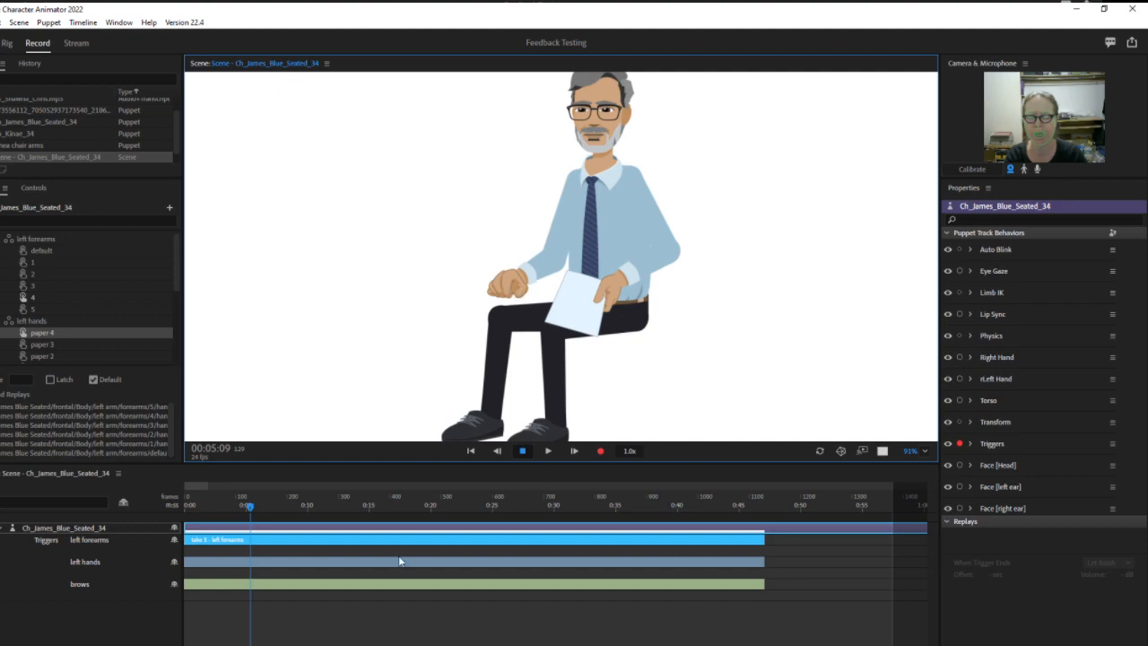
click(959, 357)
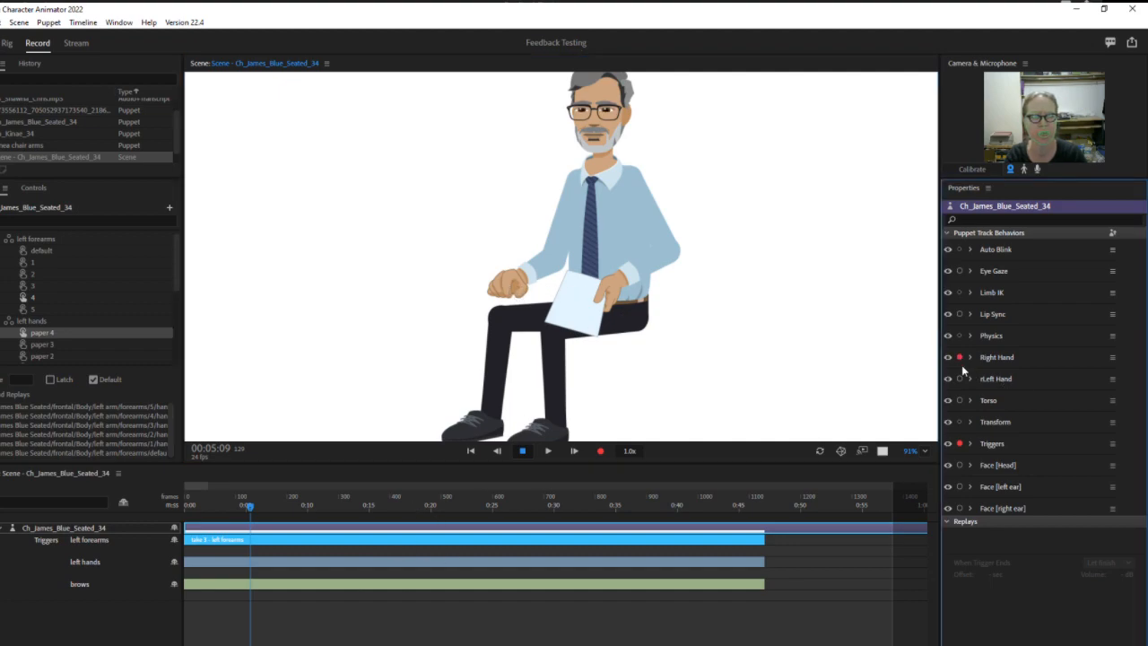
click(960, 378)
drag(518, 295, 606, 328)
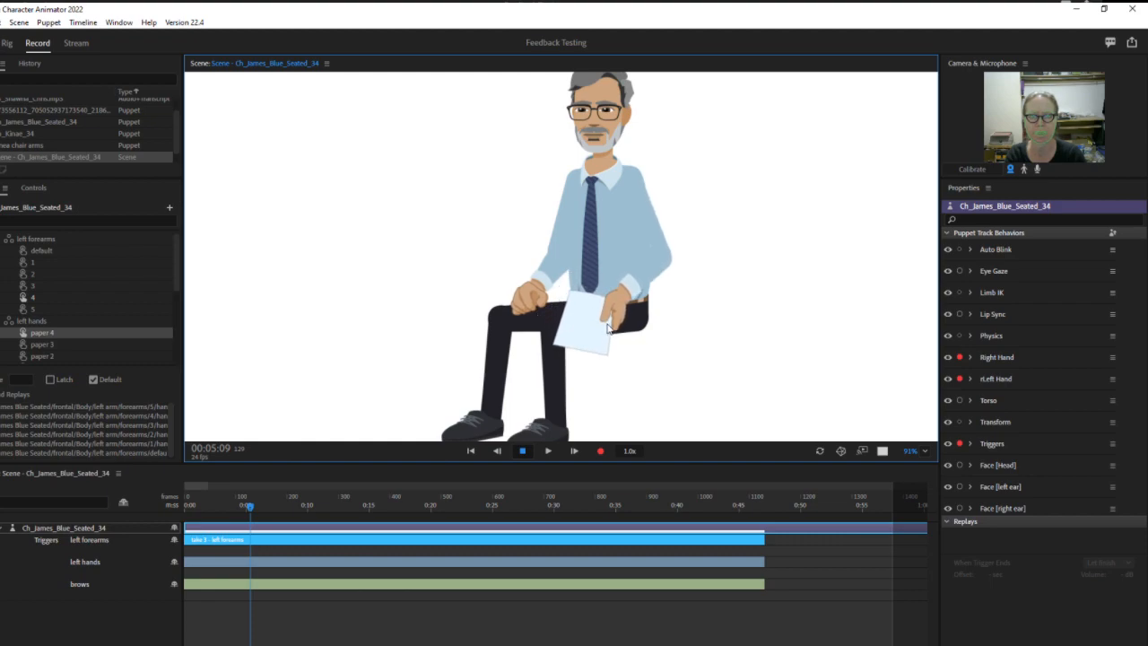
Step: Record the hand pose from 00:05:09 to 00:06:05 and extend all four wrist handle takes to span 0:00 to about 0:47
click(600, 451)
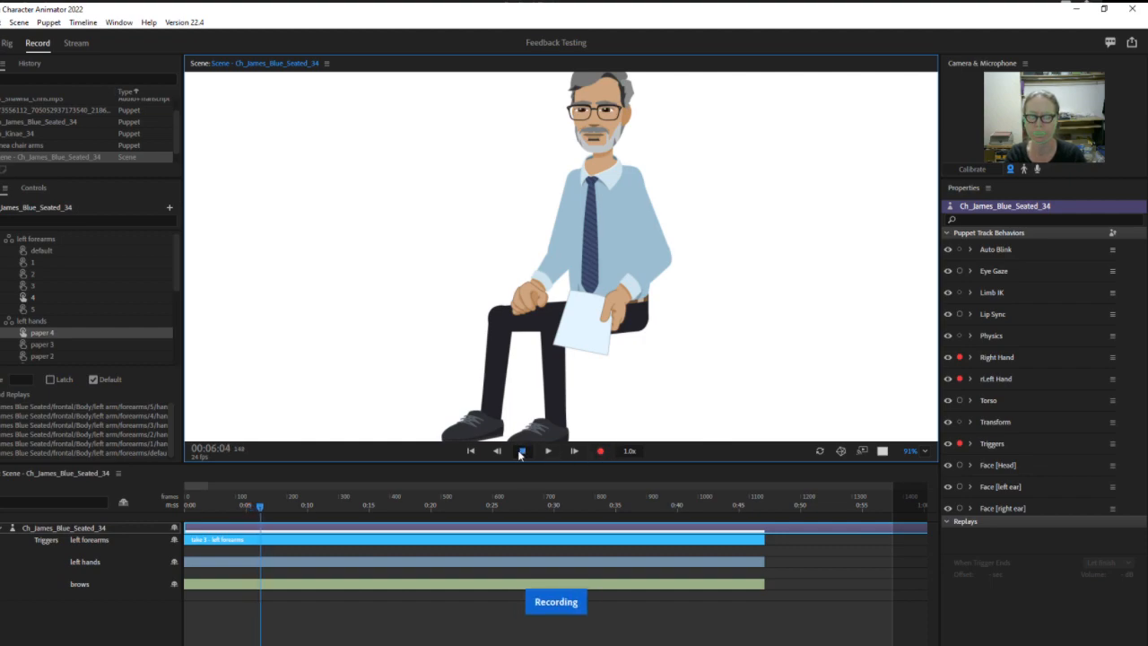
click(521, 451)
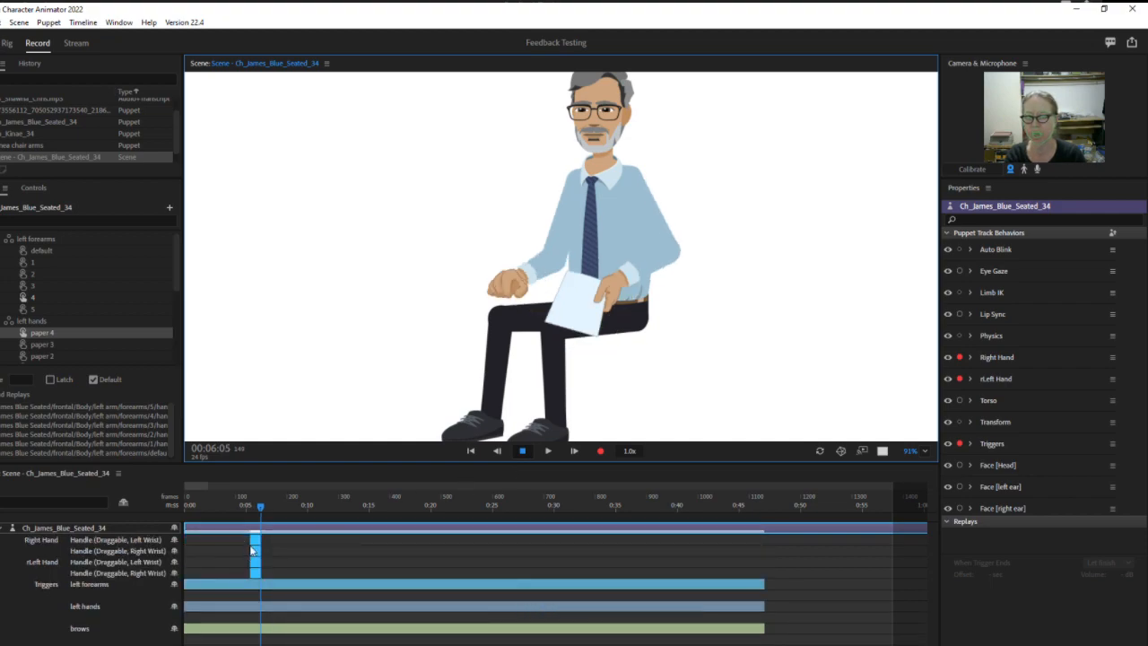
drag(253, 539, 183, 540)
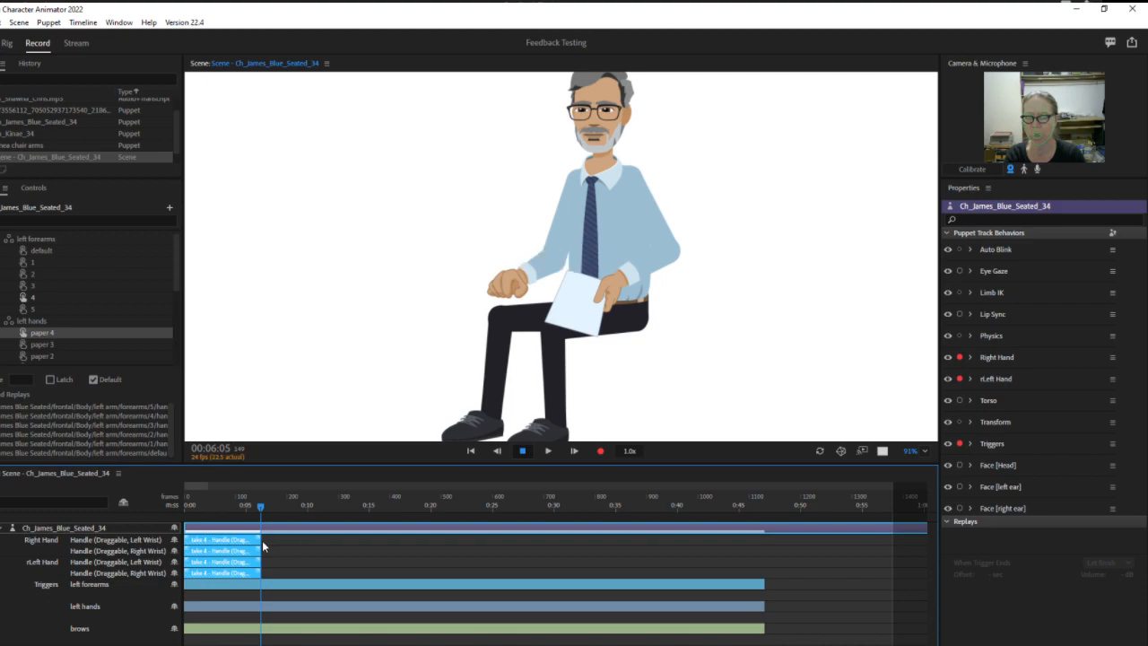
drag(257, 540, 764, 548)
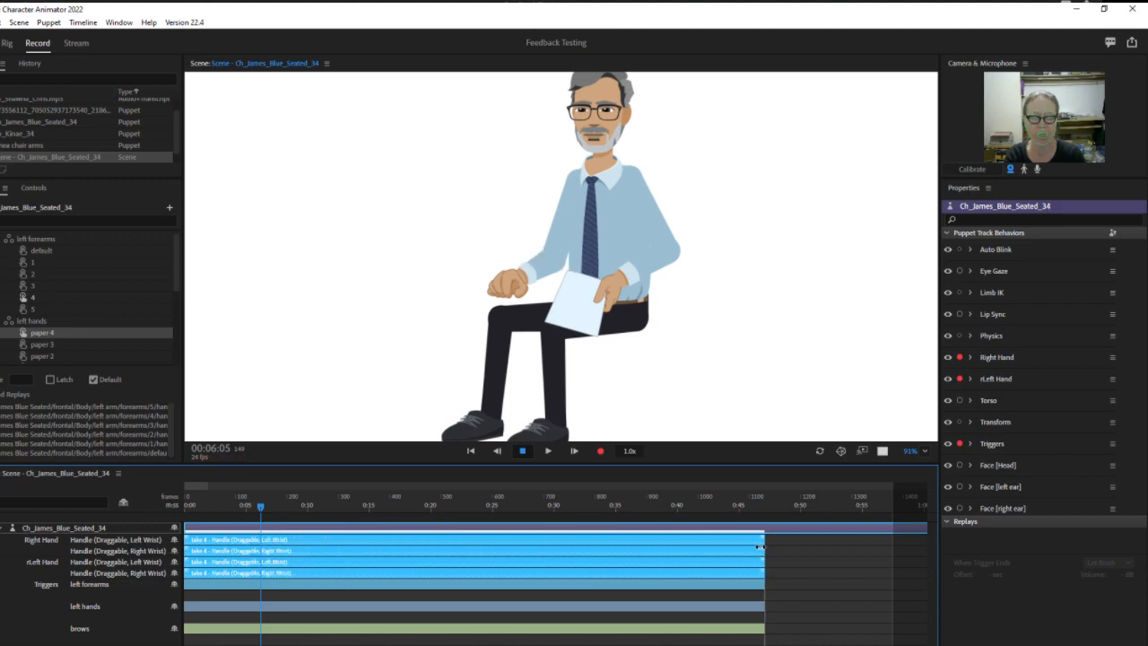
Step: Delete the Right Hand behavior's Left Wrist take and rLeft Hand's Right Wrist take, and disarm both hand behaviors
click(250, 549)
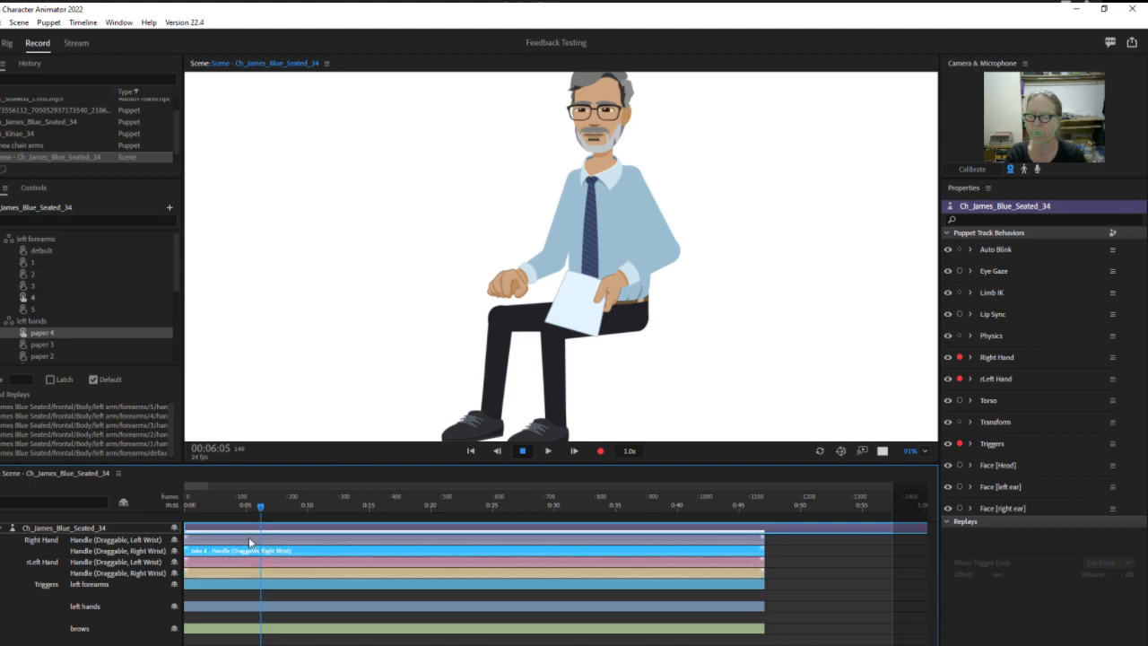
key(Delete)
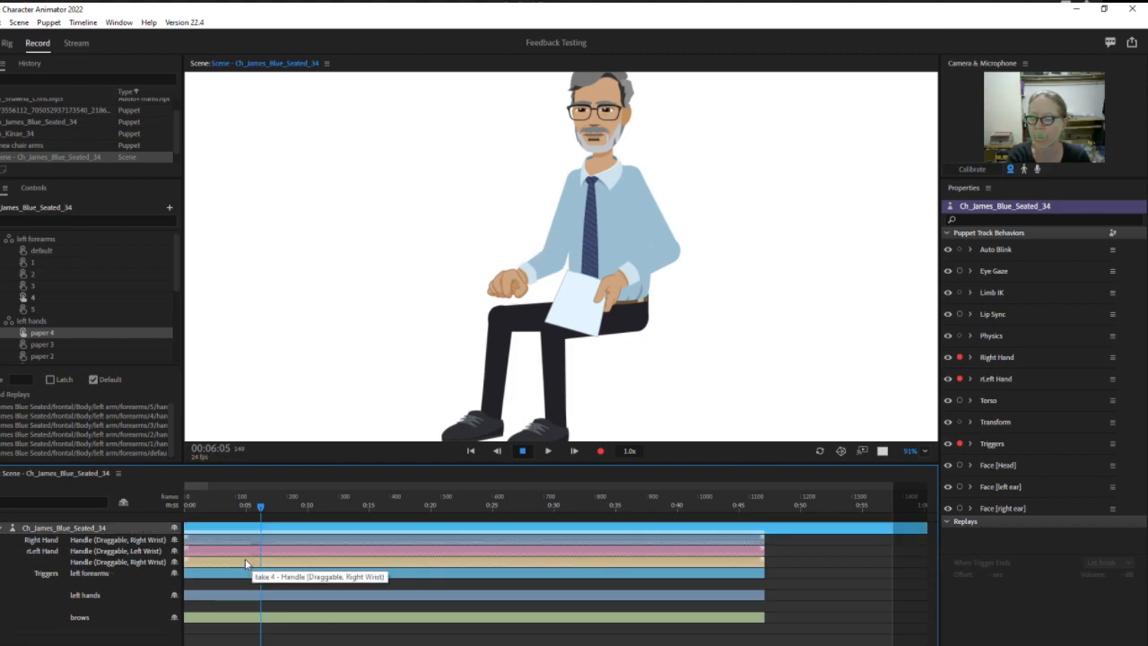
click(245, 561)
key(Delete)
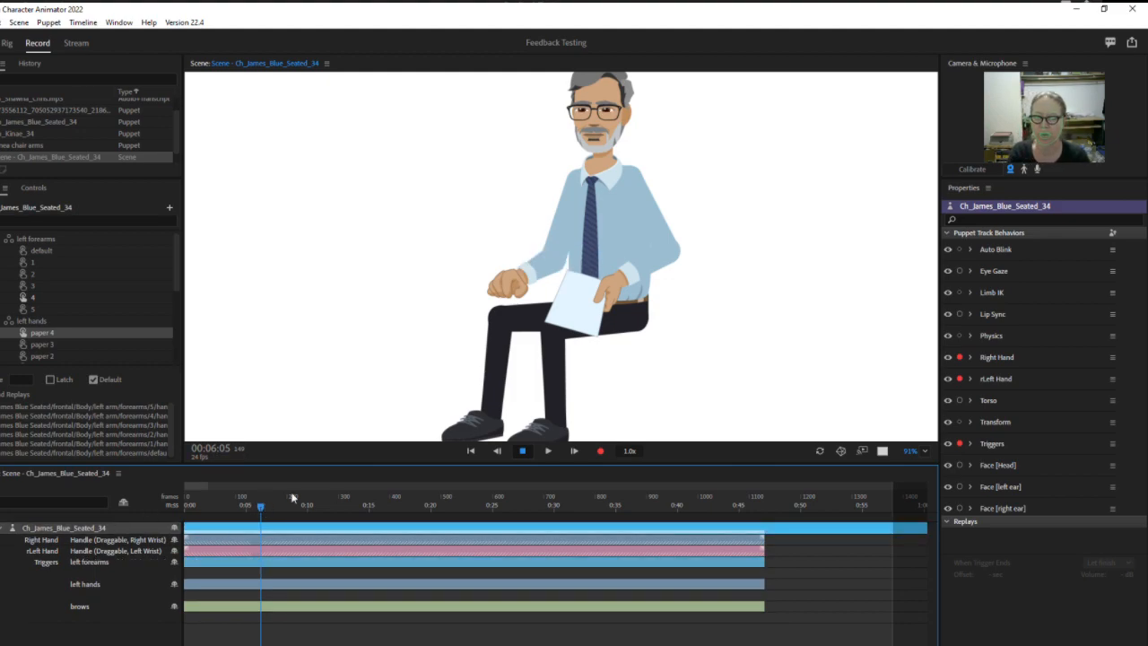
click(959, 378)
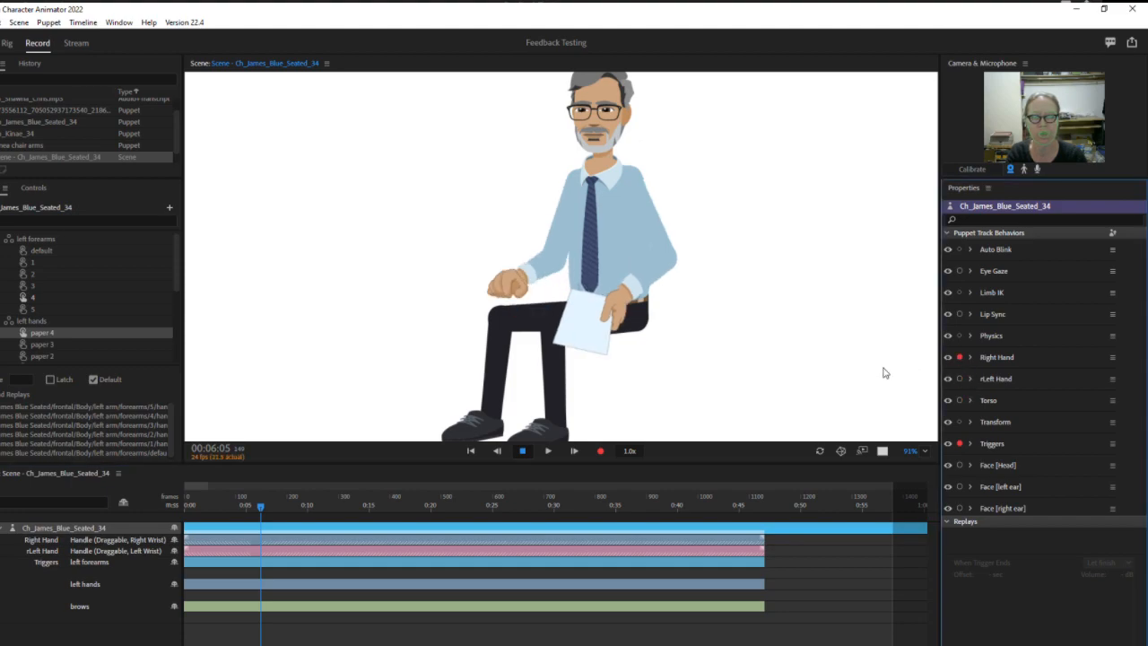
click(959, 357)
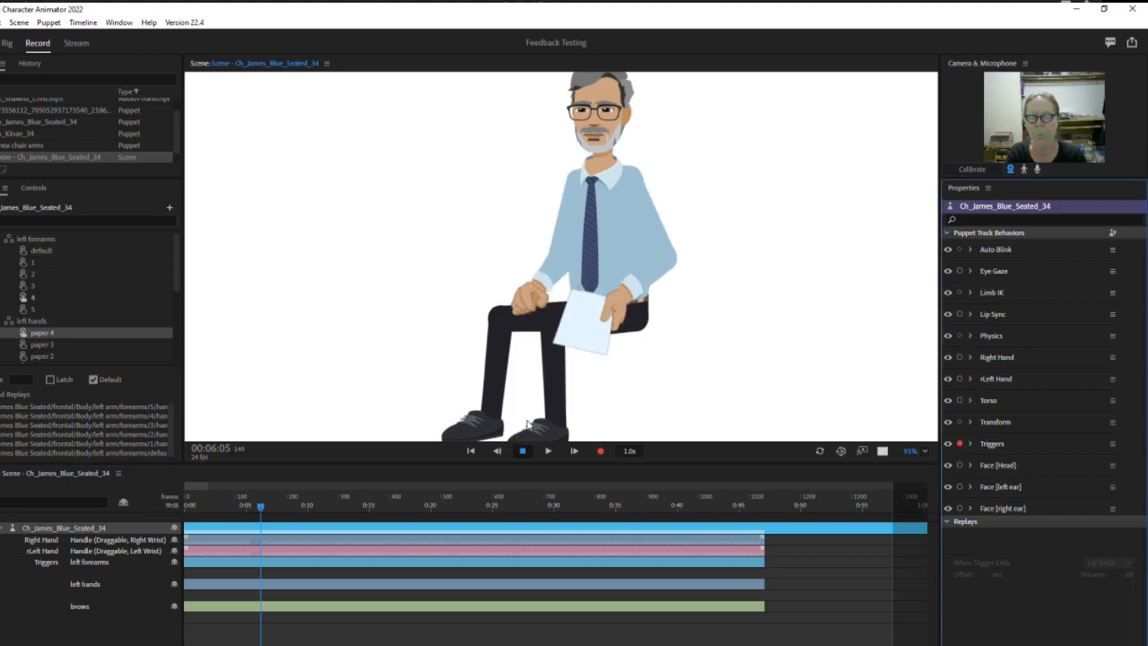